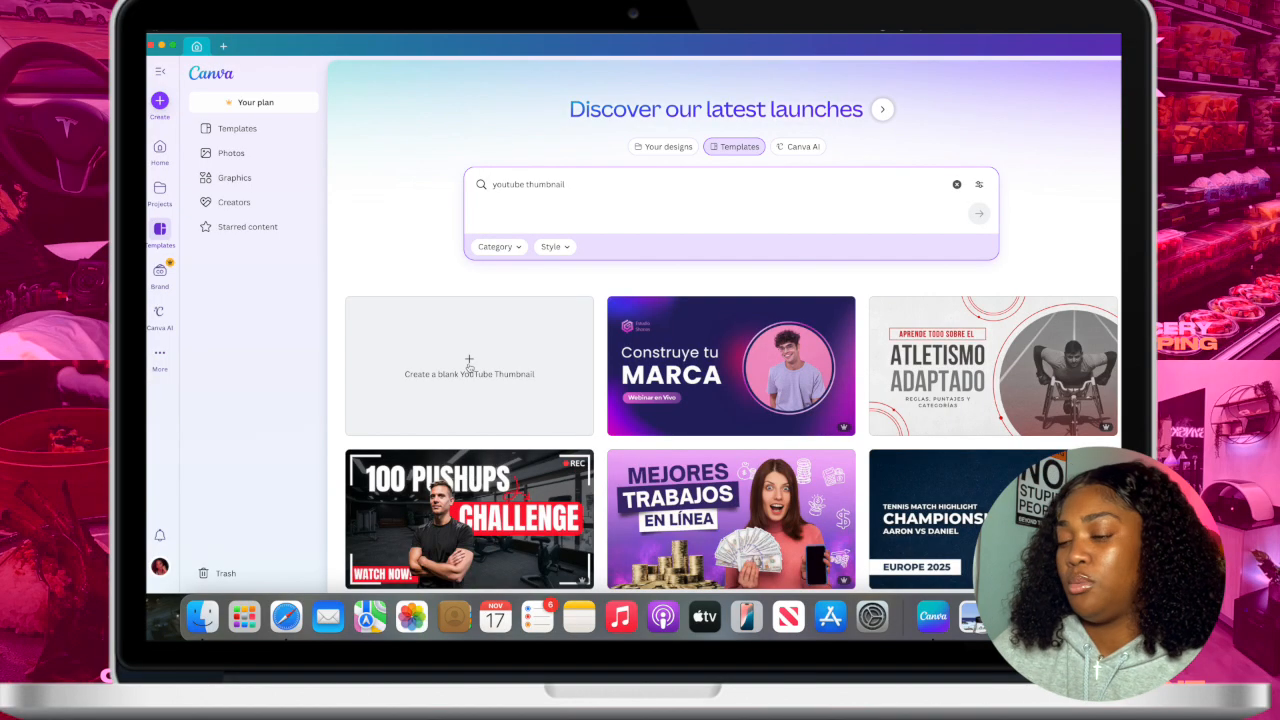
- Create a blank YouTube thumbnail and upload the two portrait photos and the salon photo
left_click(469, 366)
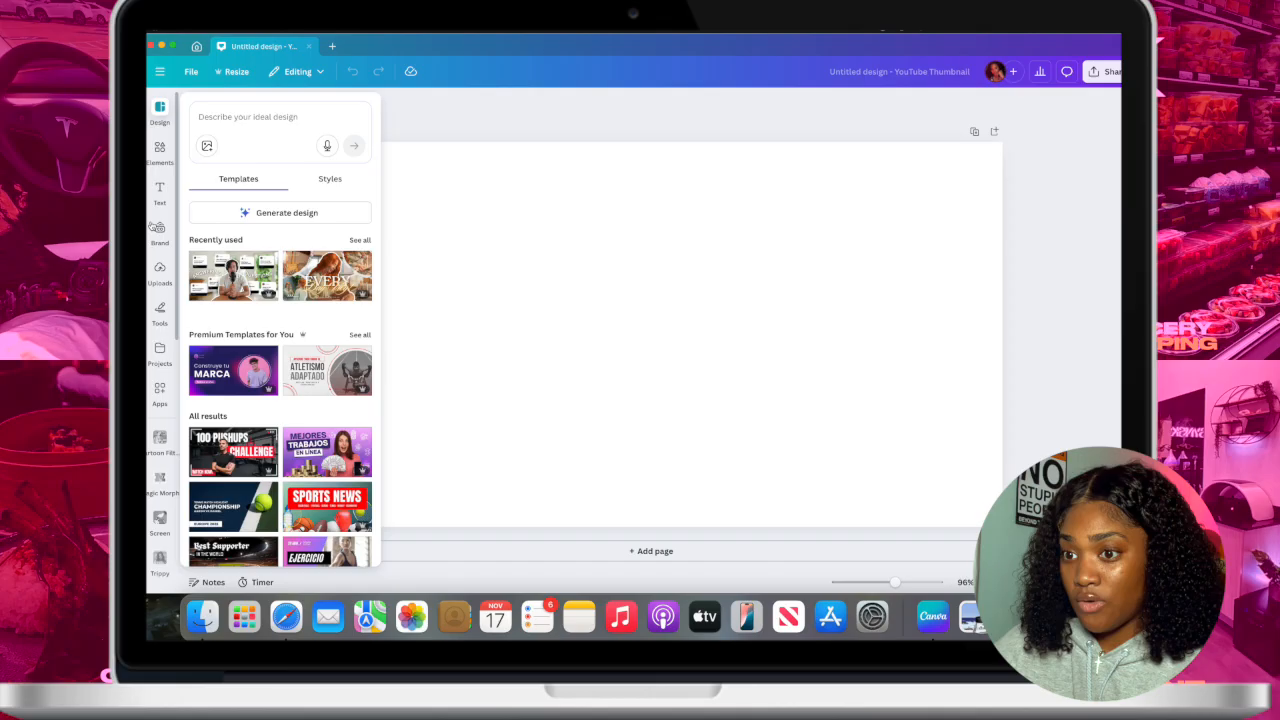
left_click(159, 269)
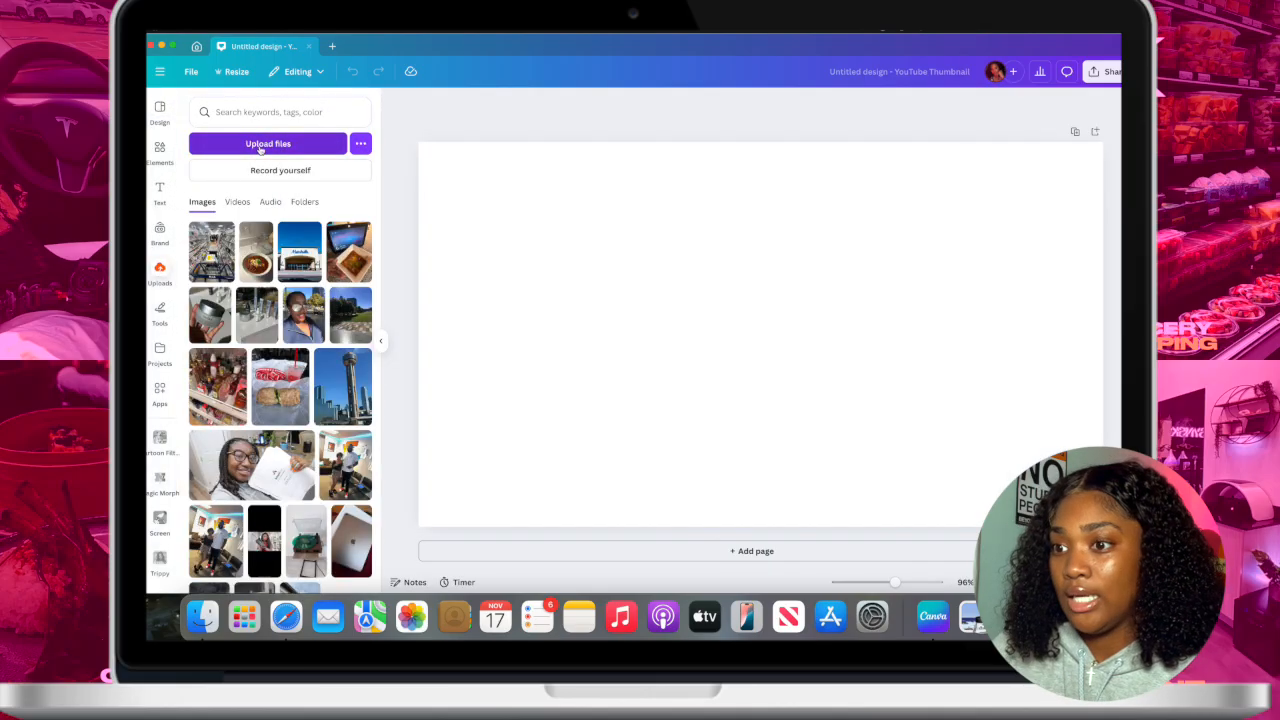
left_click(260, 146)
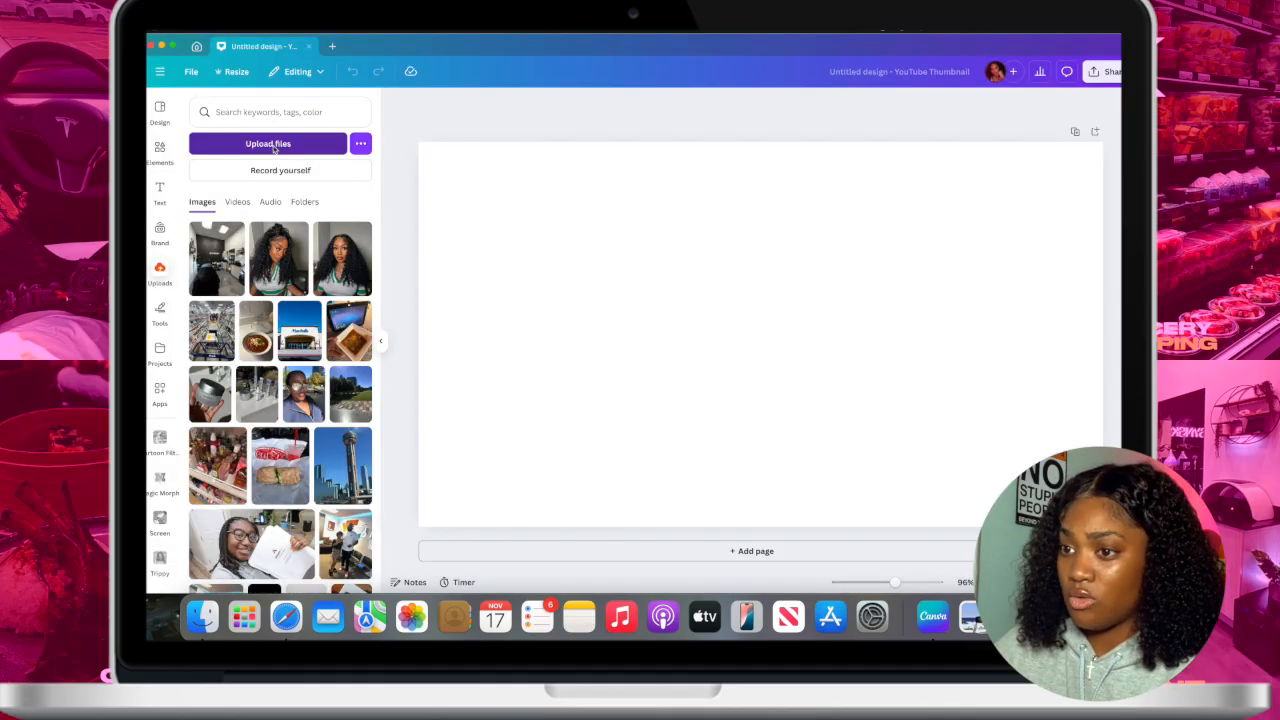
- Upload IMG_2557.JPG, IMG_2558.JPG and IMG_2559.JPG from the Downloads folder
left_click(273, 146)
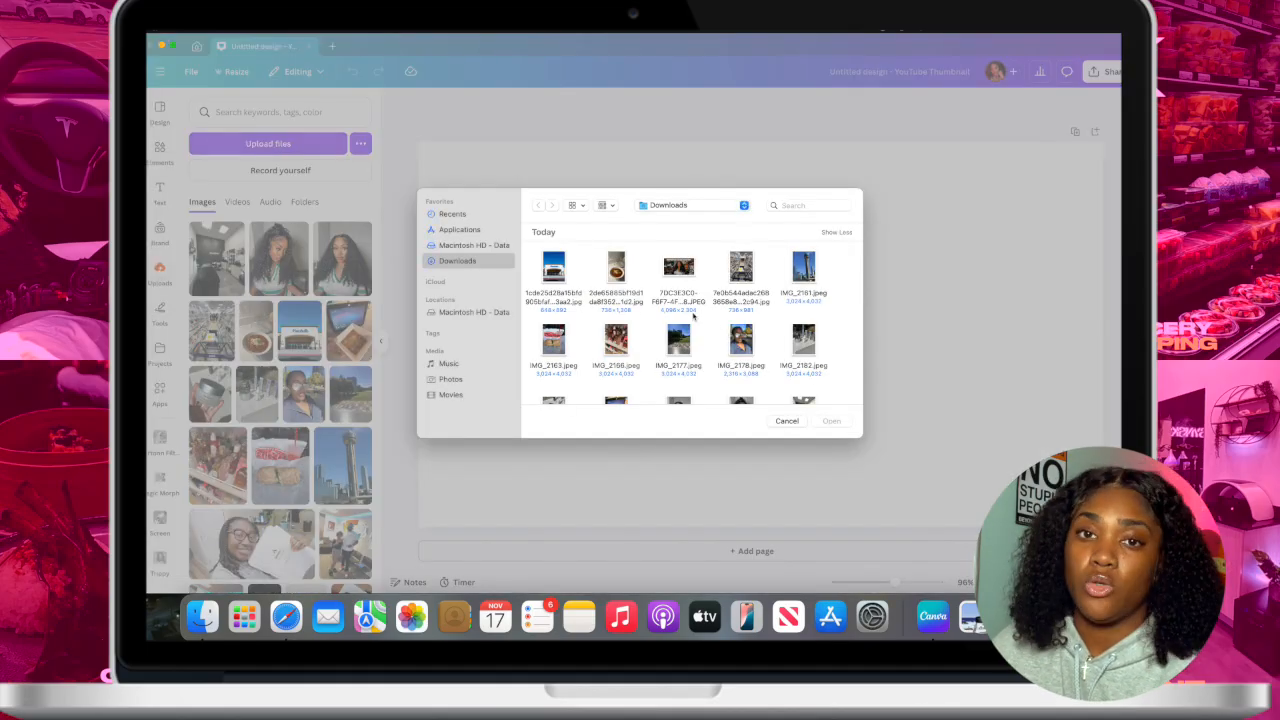
scroll(676, 337, "down", 2)
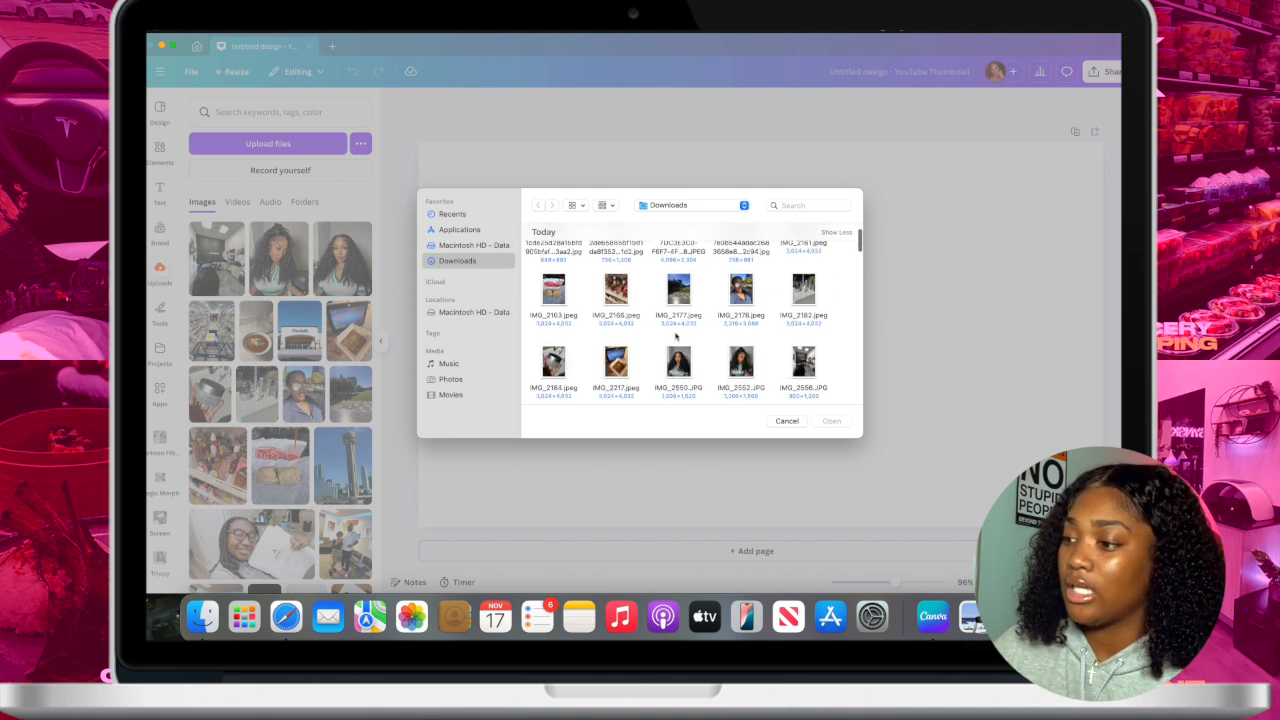
scroll(662, 348, "down", 2)
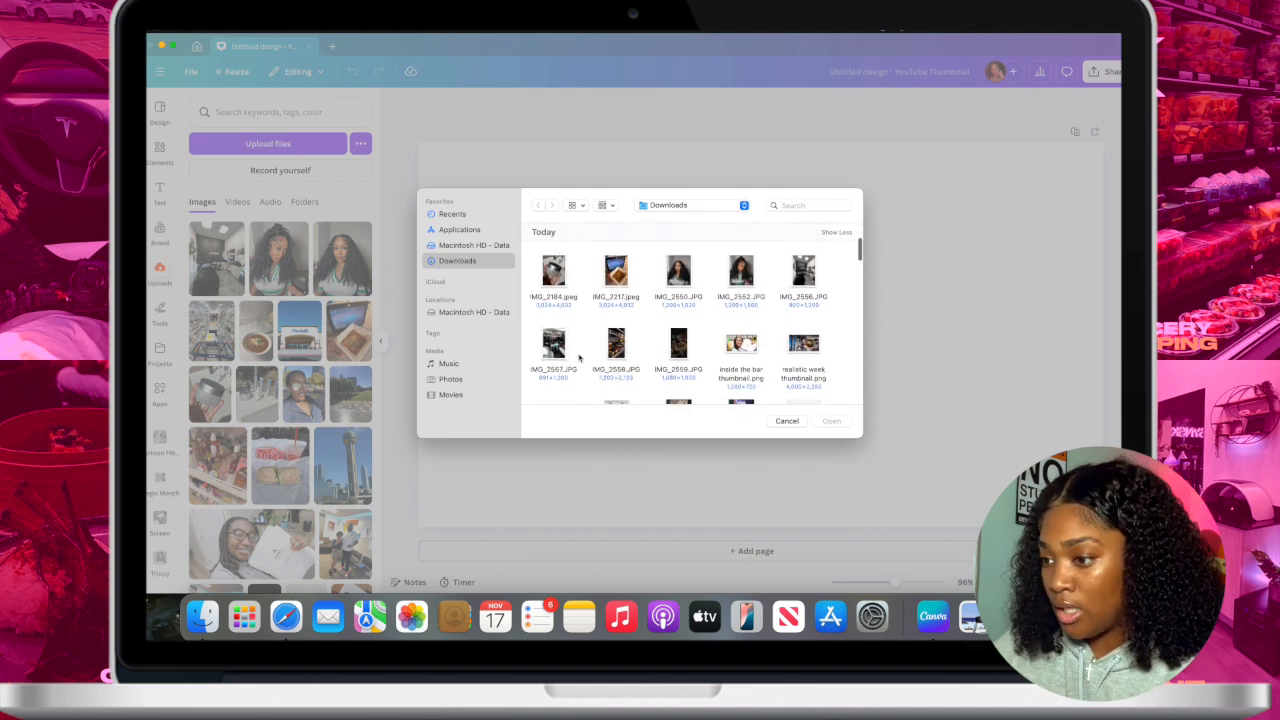
left_click_drag(531, 349, 678, 364)
left_click(832, 421)
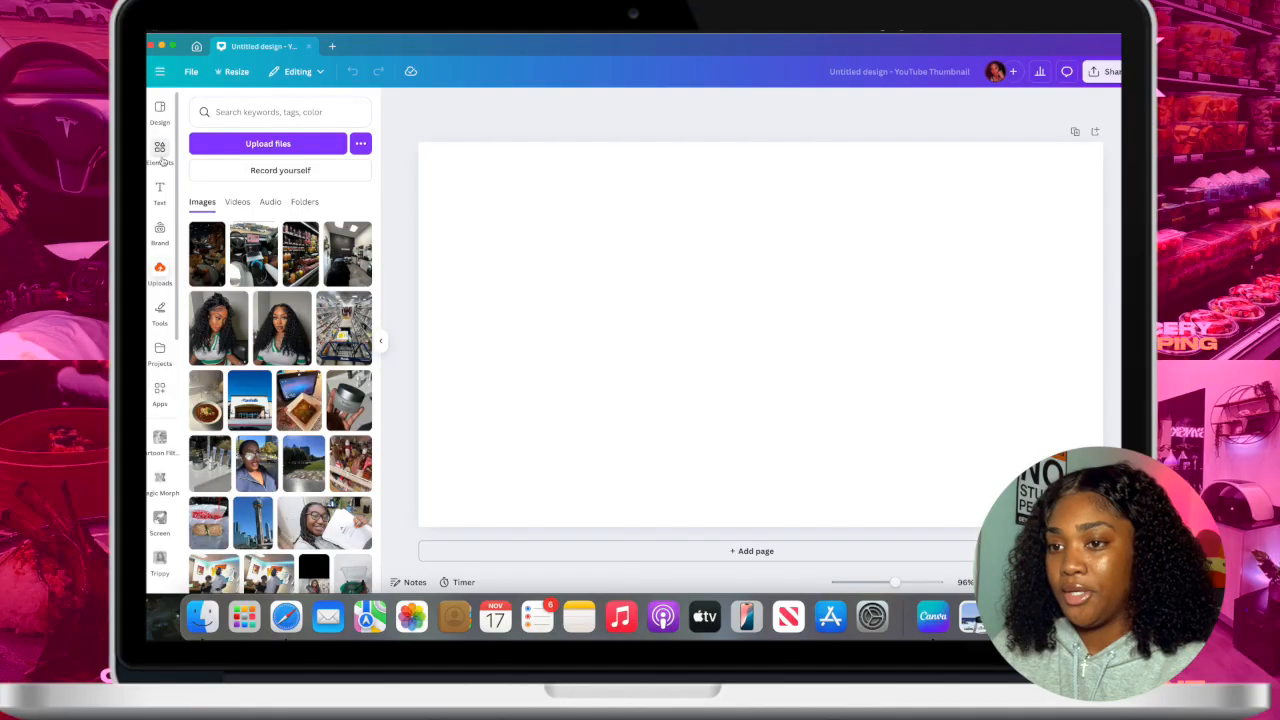
- Add a five-cell grid with a tall centre cell and two stacked cells on each side, and set its spacing to 0
left_click(163, 160)
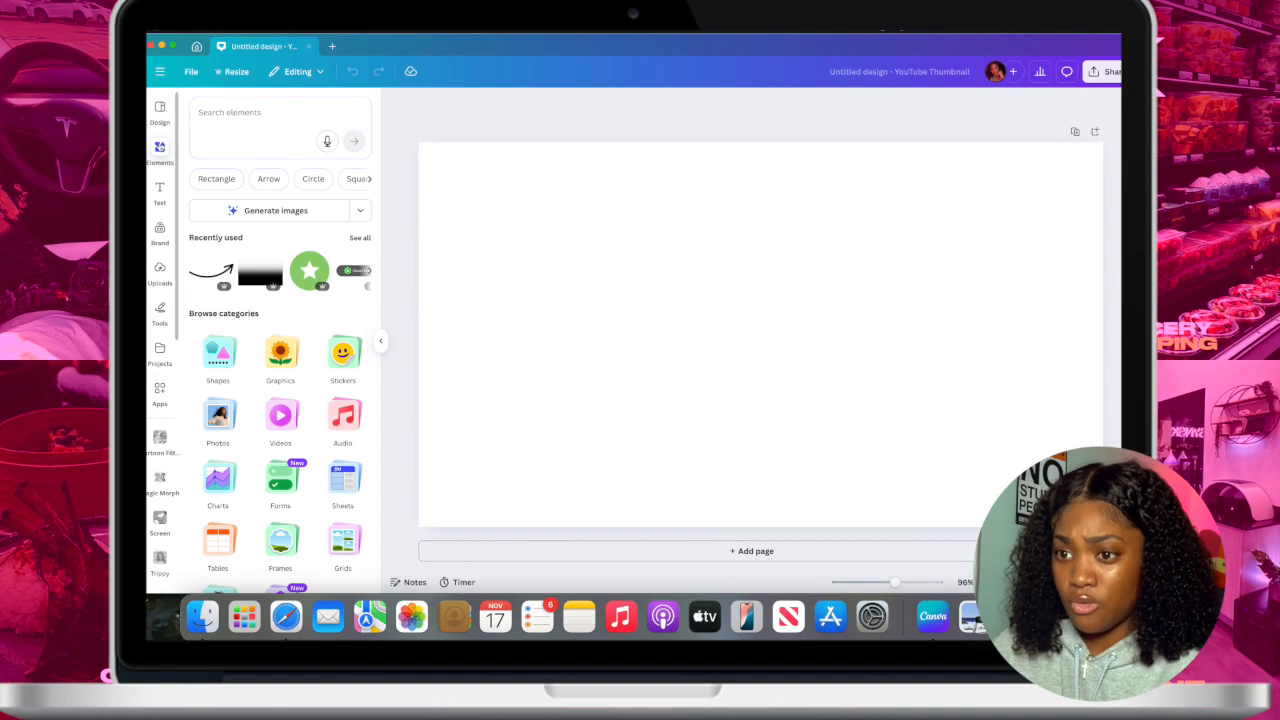
left_click(161, 153)
scroll(295, 311, "down", 2)
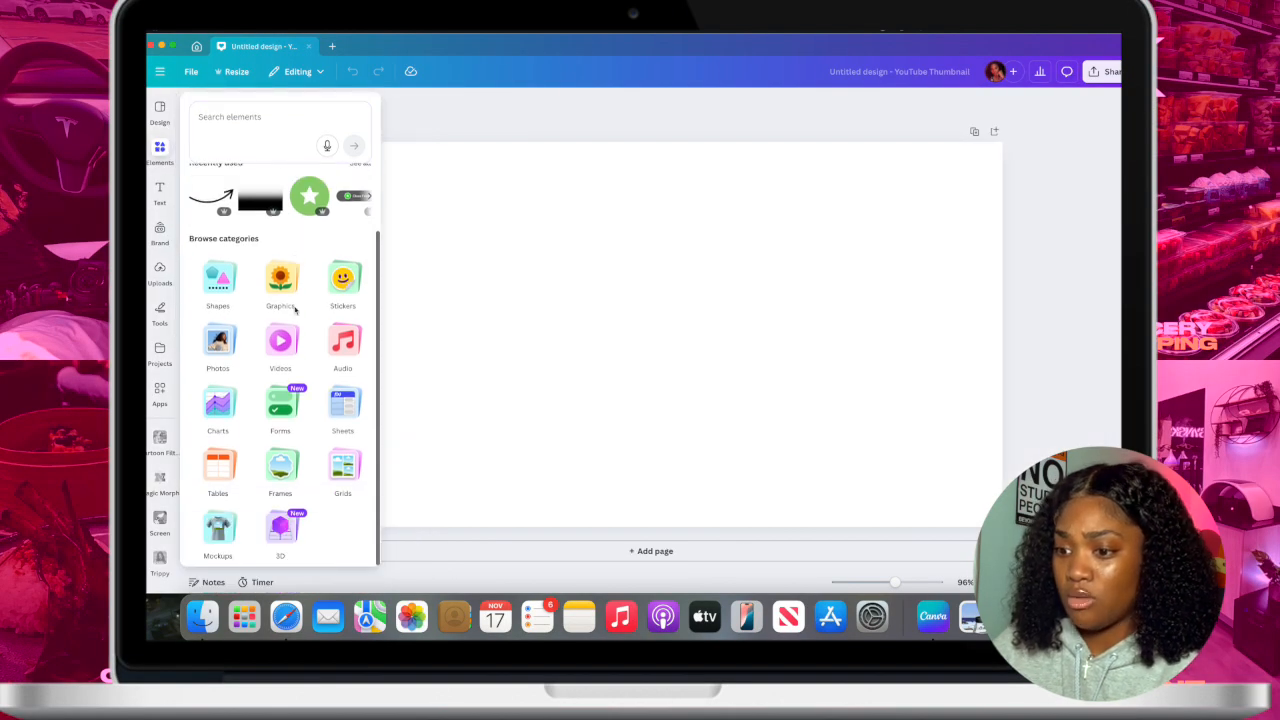
left_click(340, 463)
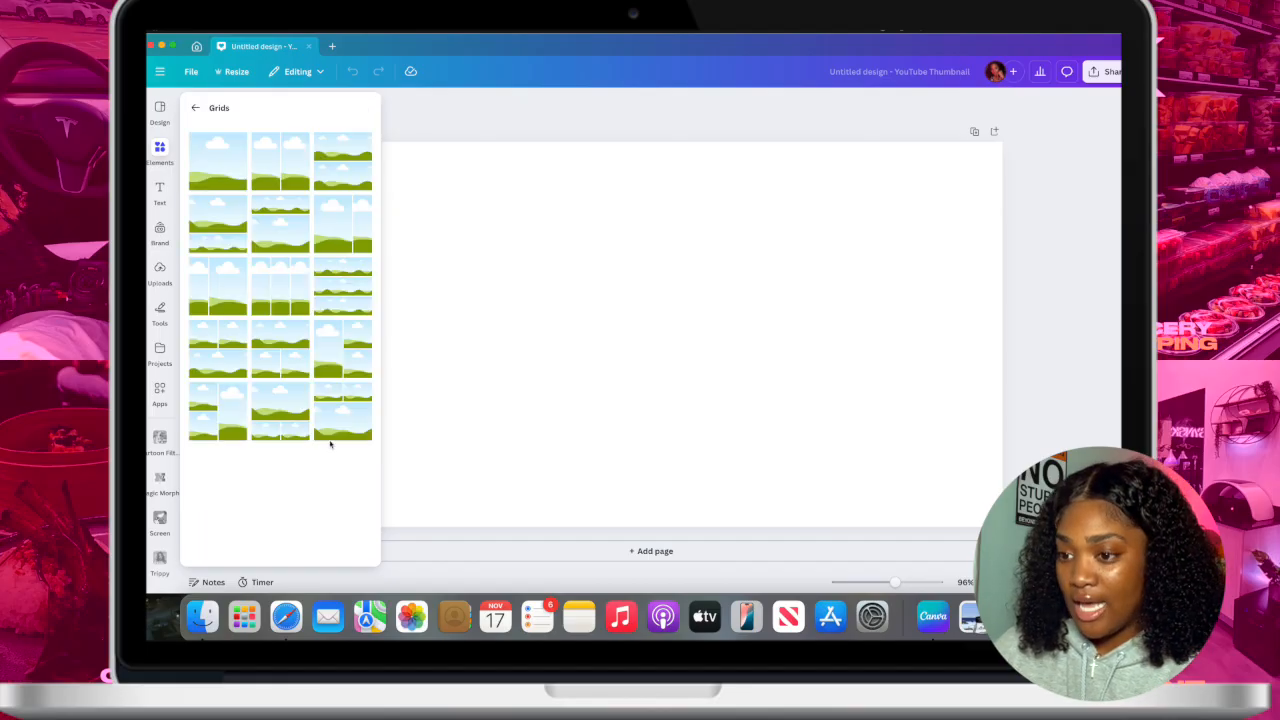
scroll(325, 410, "down", 5)
scroll(323, 389, "down", 3)
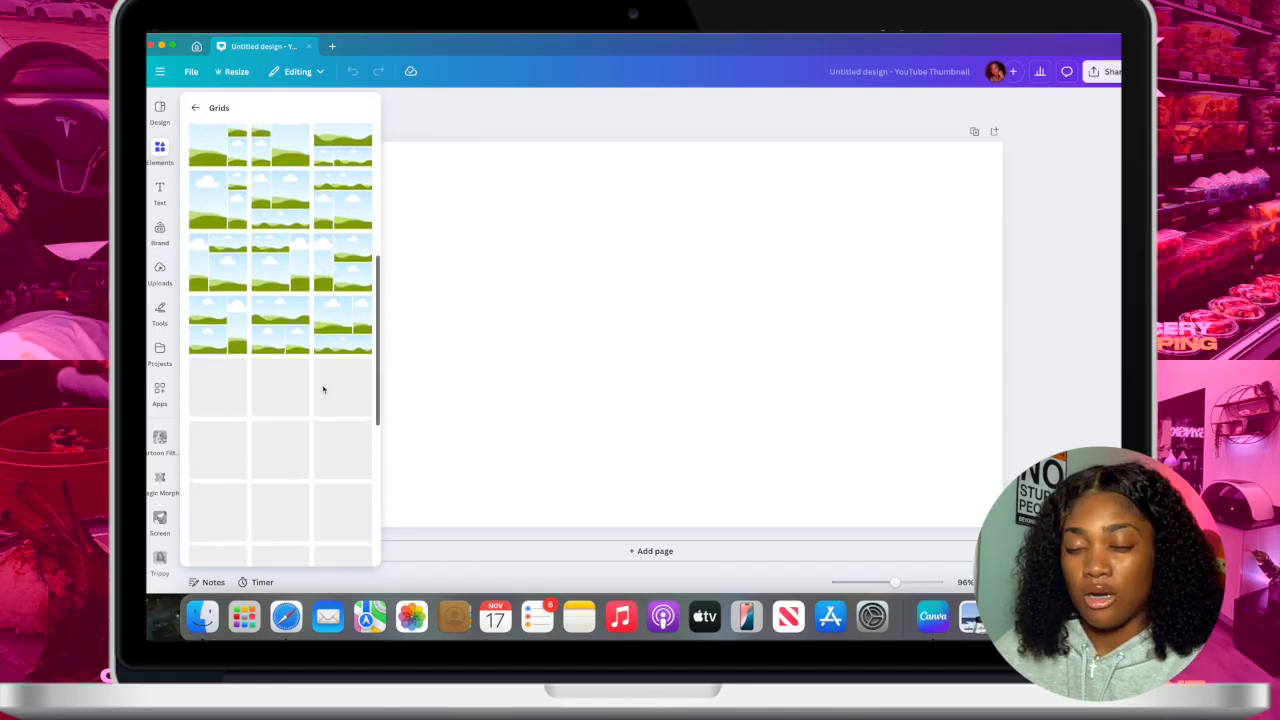
scroll(323, 389, "down", 3)
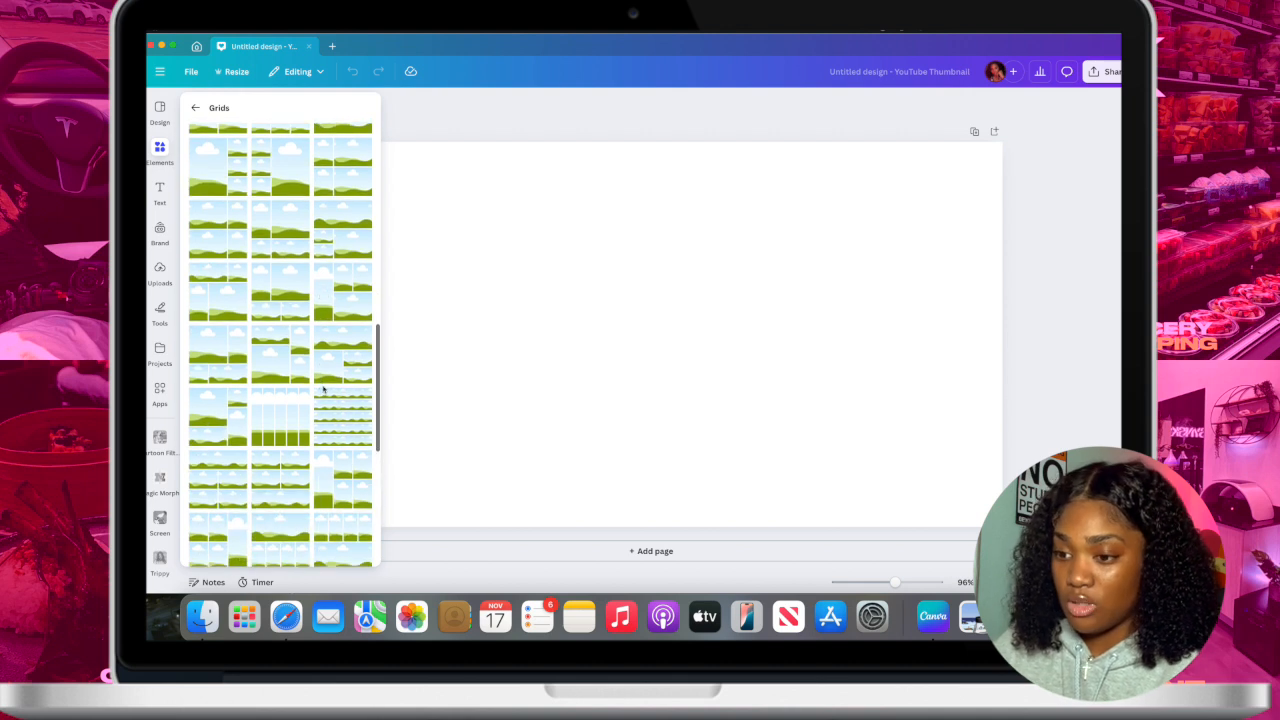
scroll(323, 389, "up", 2)
scroll(323, 389, "up", 2)
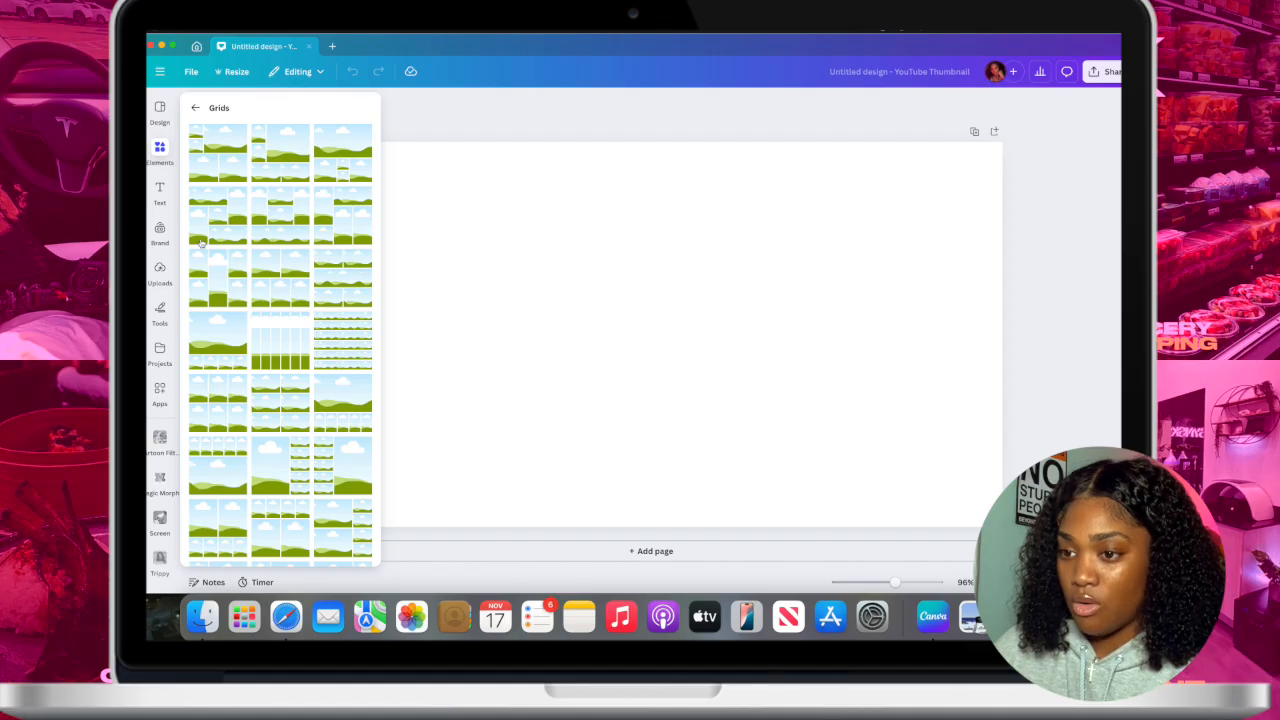
left_click(217, 281)
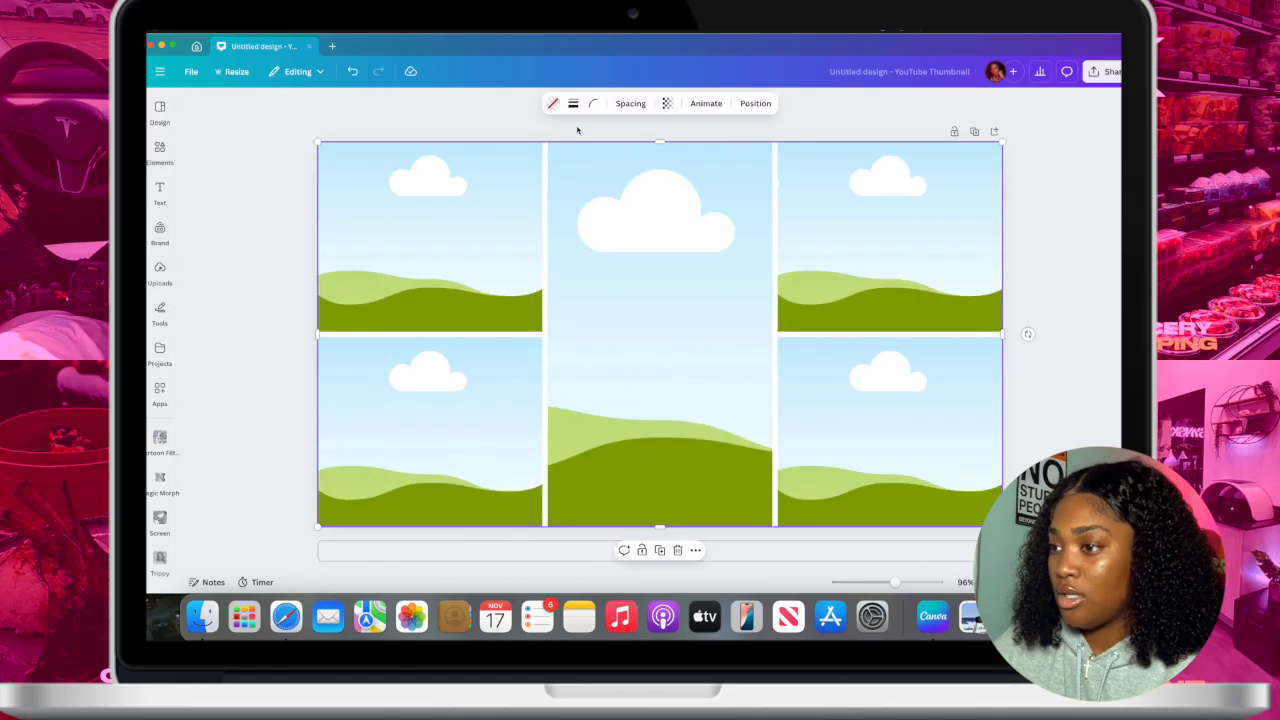
left_click(640, 104)
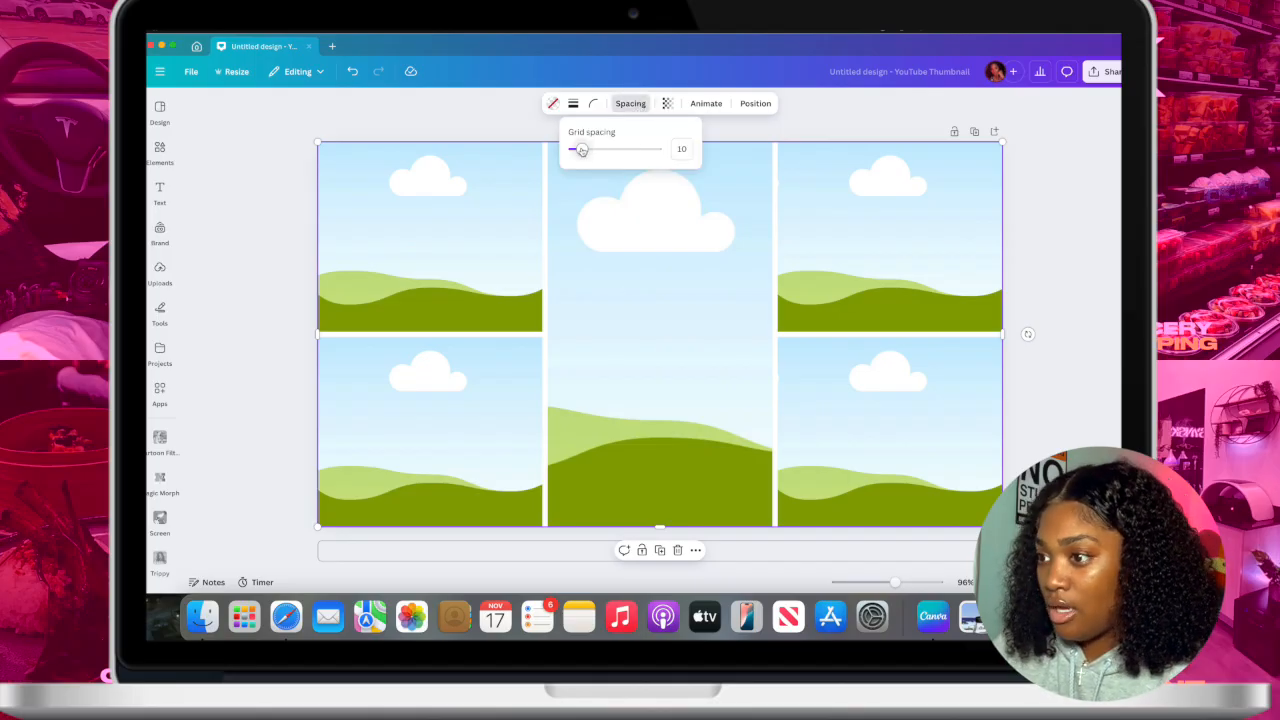
mouse_move(581, 149)
left_mouse_down()
mouse_move(535, 154)
mouse_move(652, 155)
mouse_move(567, 149)
left_mouse_up()
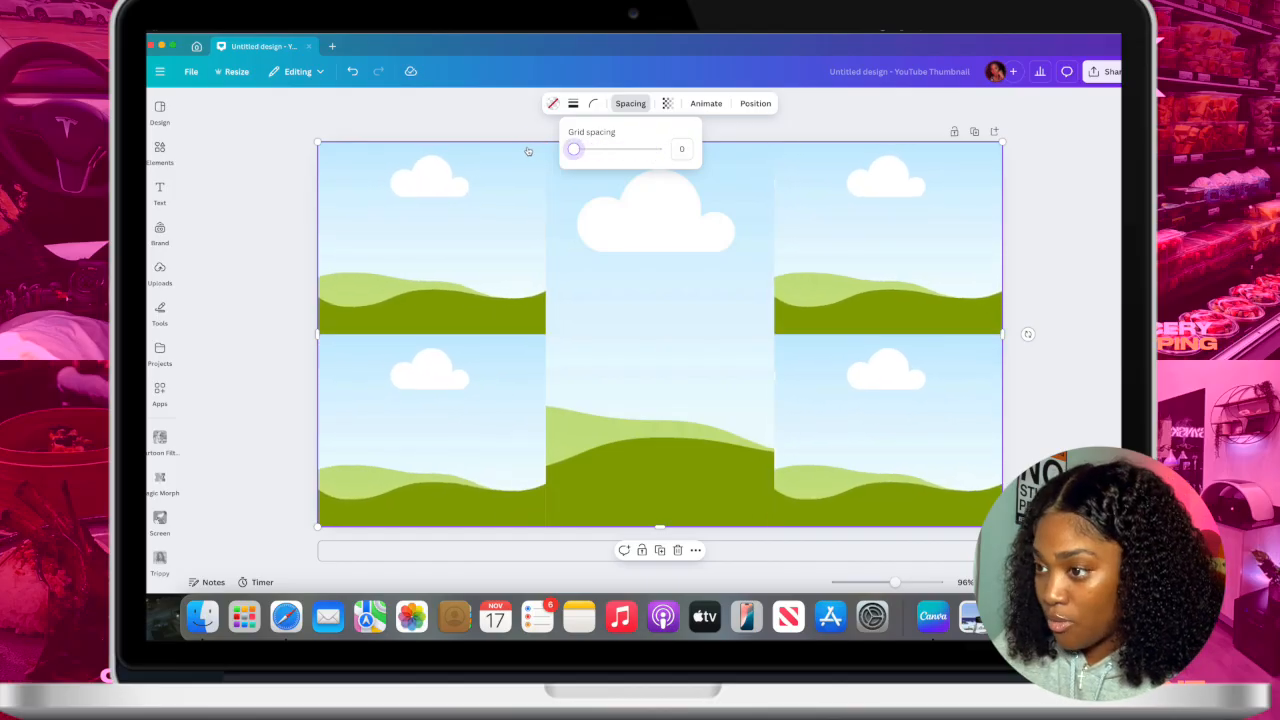
- Fill the grid with the car and restaurant photos on the left, grocery and salon on the right, and the front-facing portrait in the centre
left_click(159, 272)
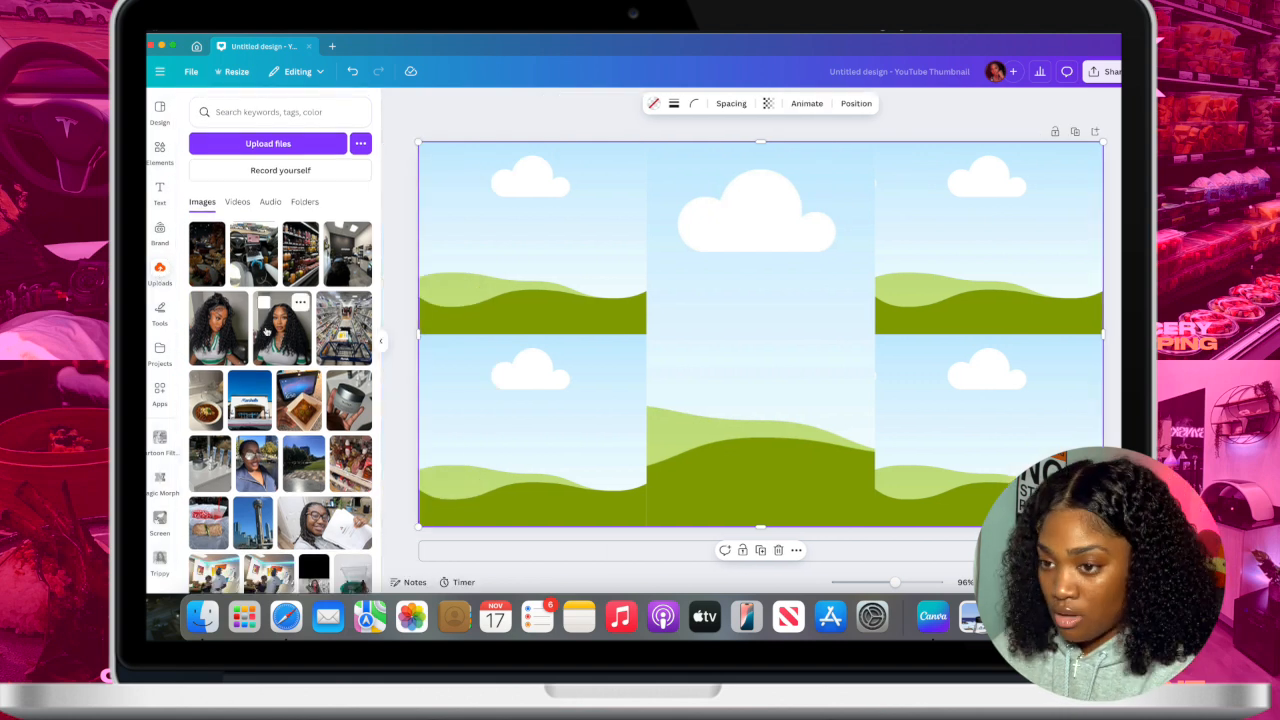
left_click(241, 268)
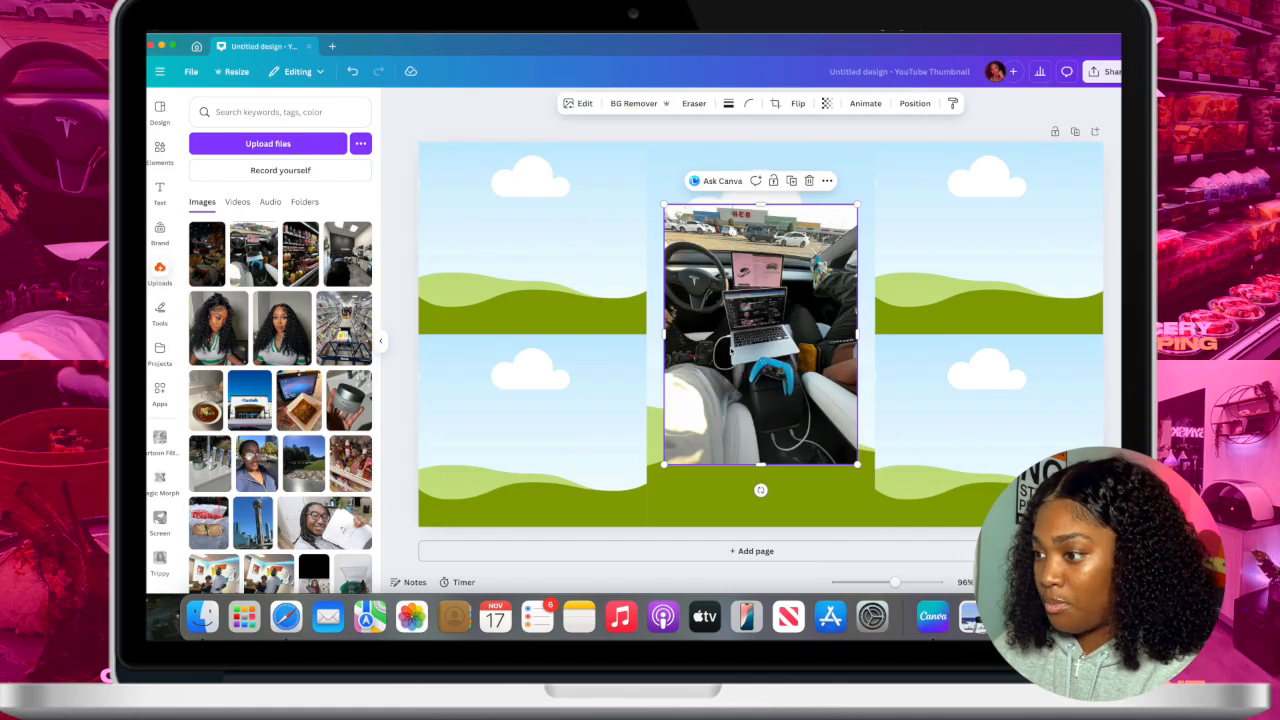
left_click_drag(714, 320, 486, 224)
left_click(207, 255)
left_click_drag(695, 315, 558, 430)
left_click(297, 265)
left_click_drag(735, 318, 968, 390)
left_click(347, 256)
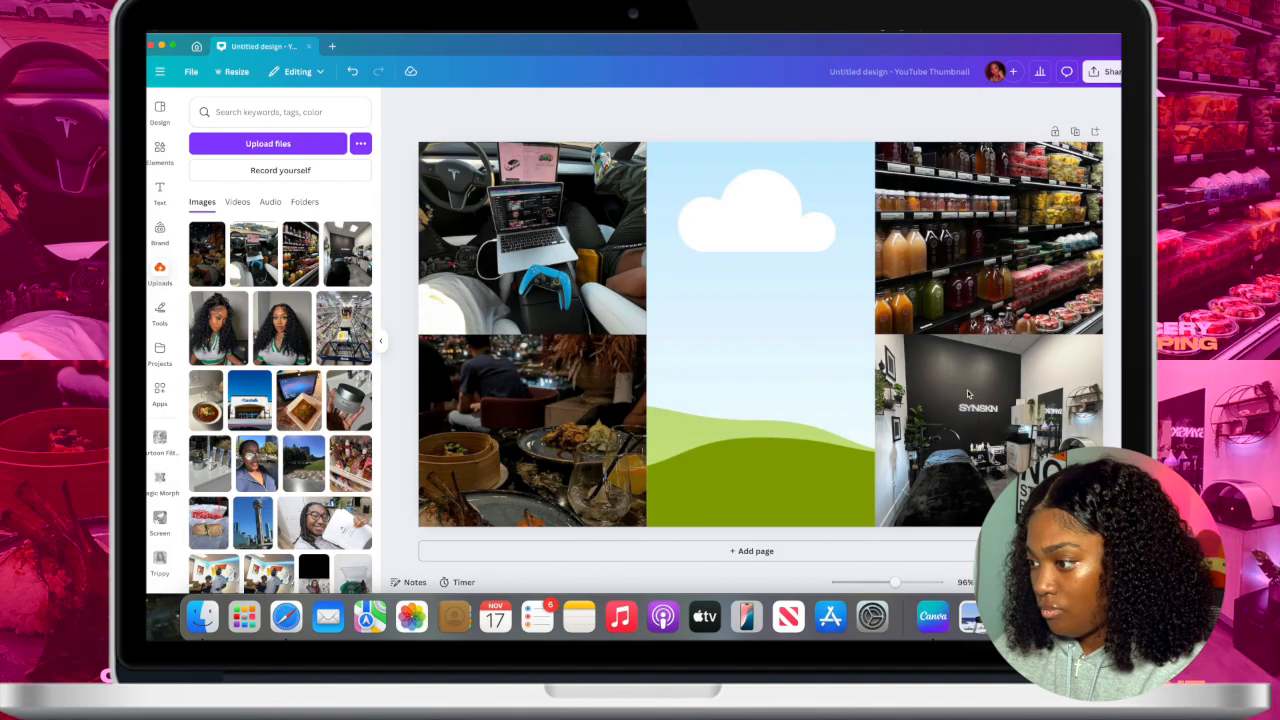
left_click(288, 343)
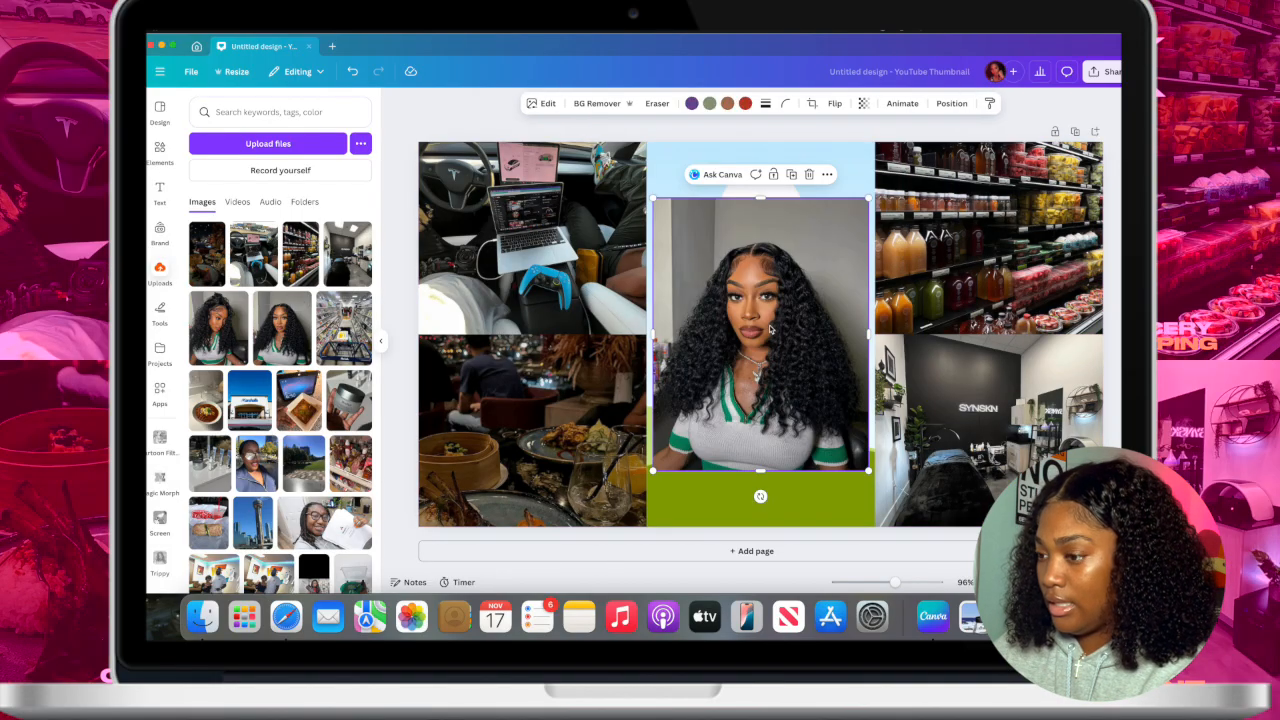
left_click_drag(760, 335, 760, 322)
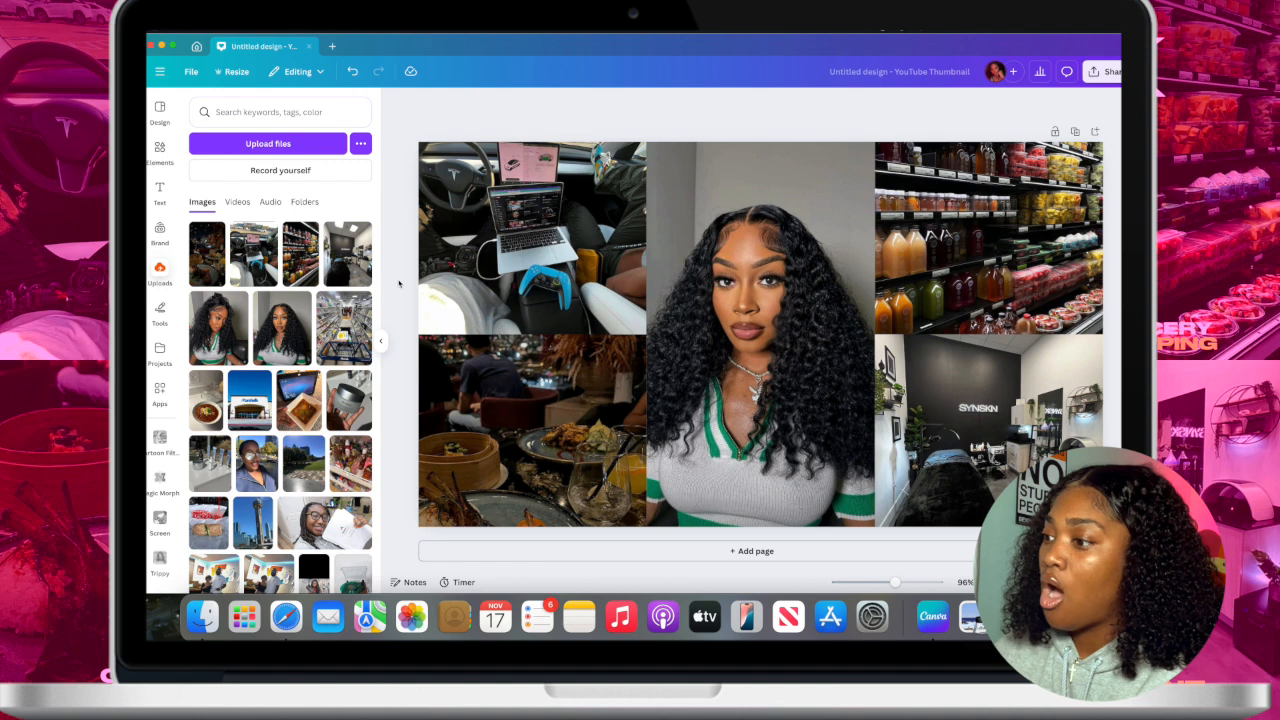
- Shift the car photo down to reveal the parking lot and the restaurant photo up to reveal the plate within their cells
double_click(495, 208)
left_click_drag(495, 208, 515, 240)
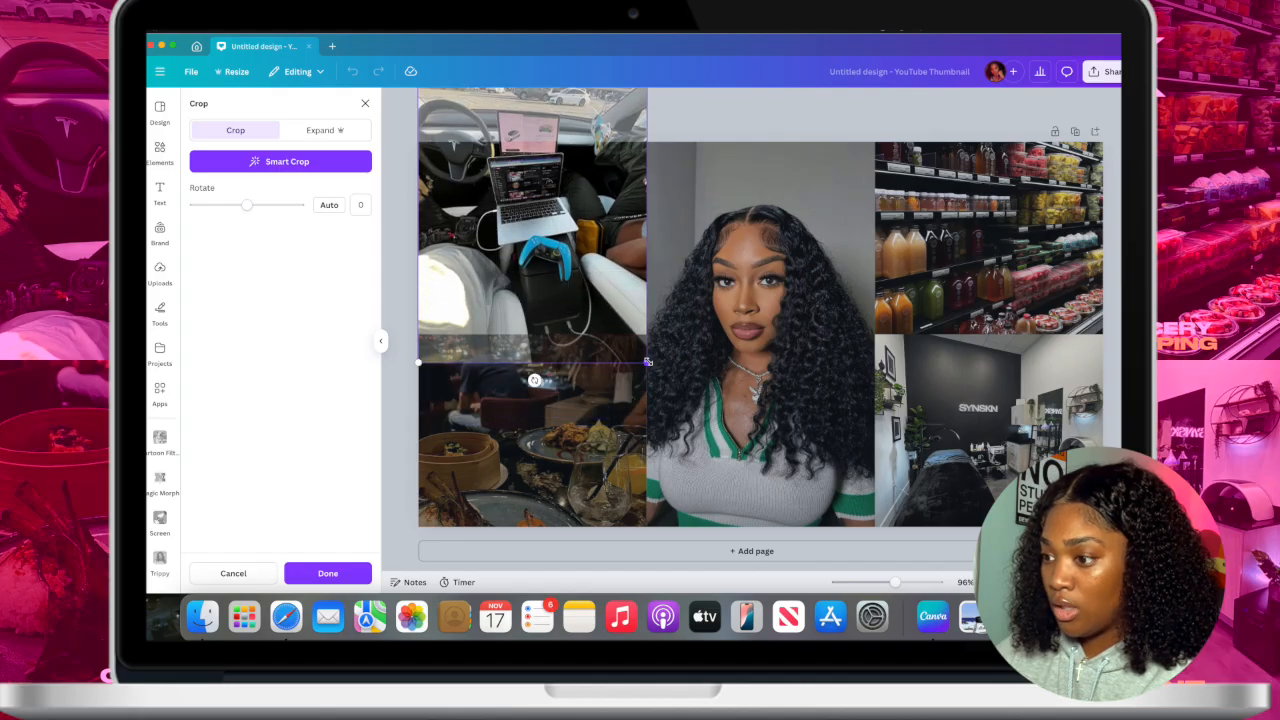
mouse_move(648, 362)
left_mouse_down()
mouse_move(682, 410)
mouse_move(646, 362)
left_mouse_up()
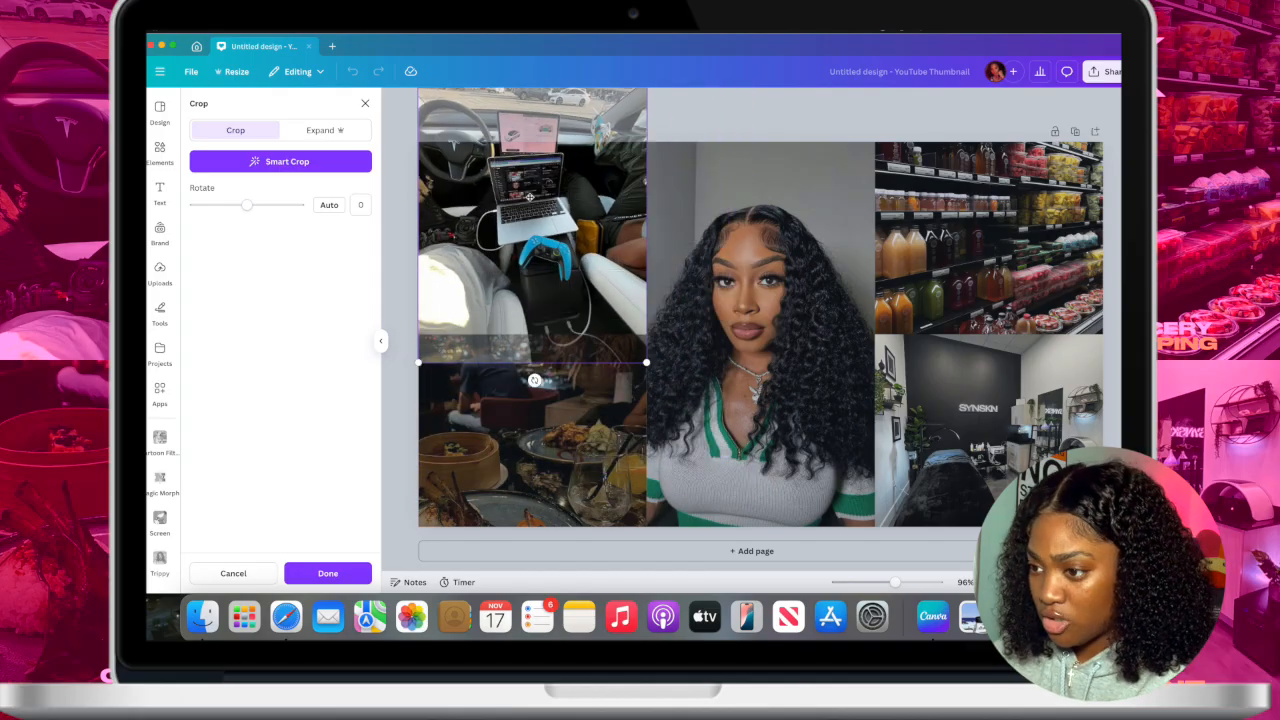
left_click_drag(531, 199, 531, 259)
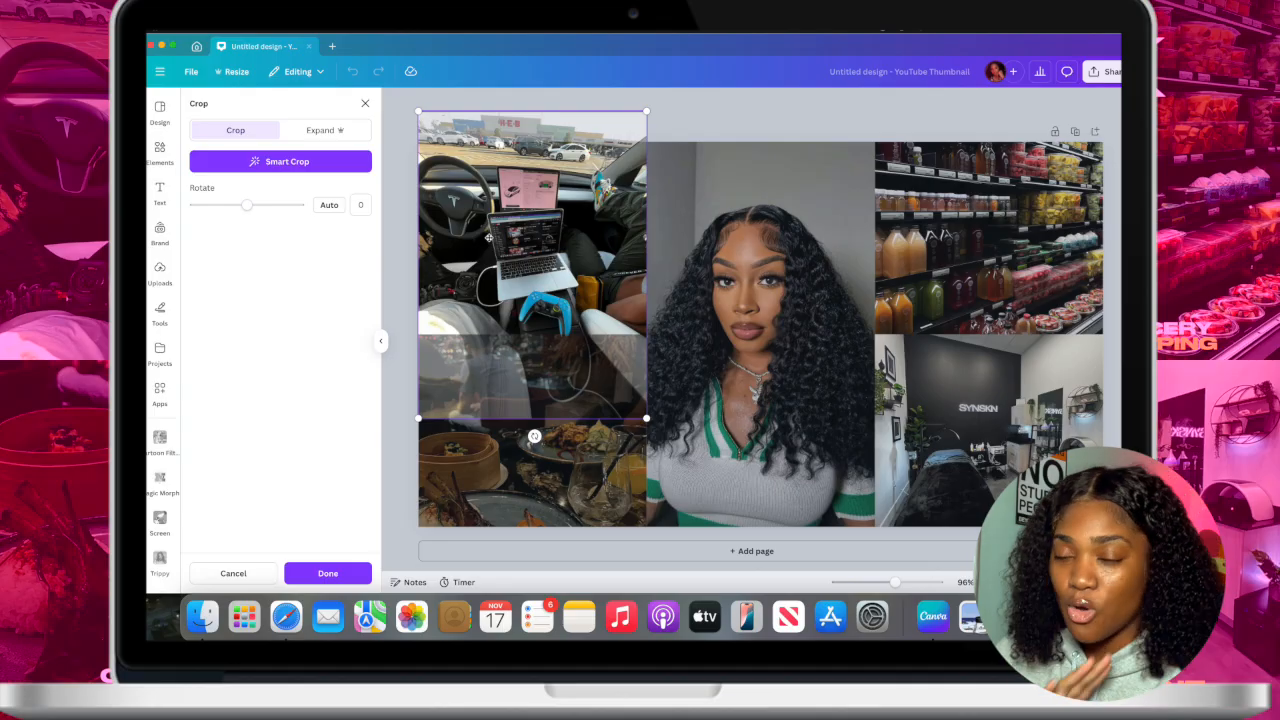
left_click_drag(489, 238, 533, 230)
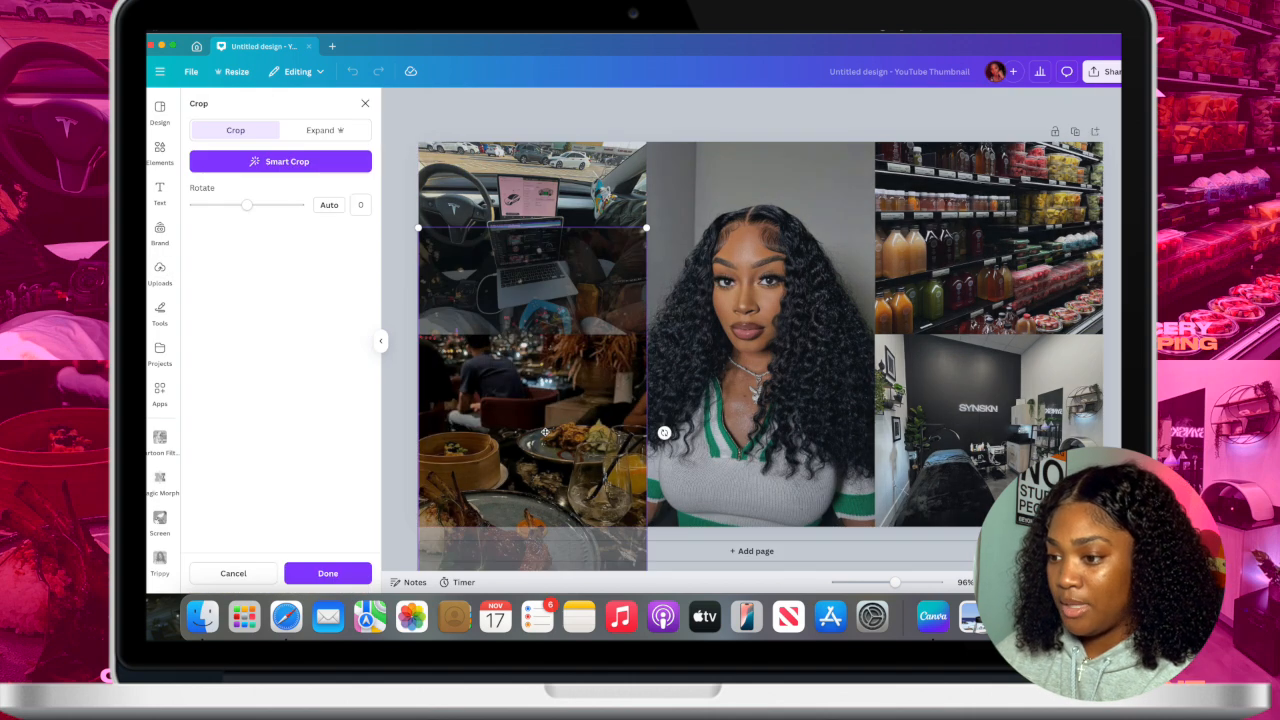
left_click_drag(544, 432, 544, 345)
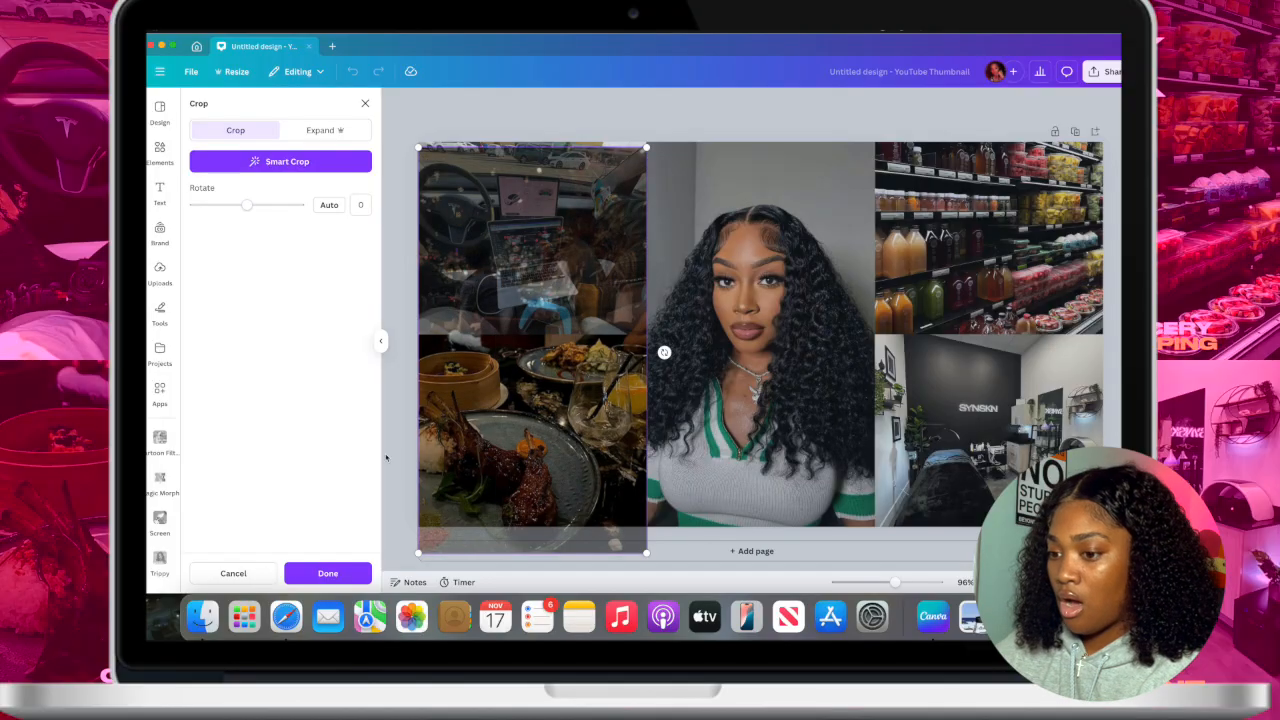
left_click(351, 573)
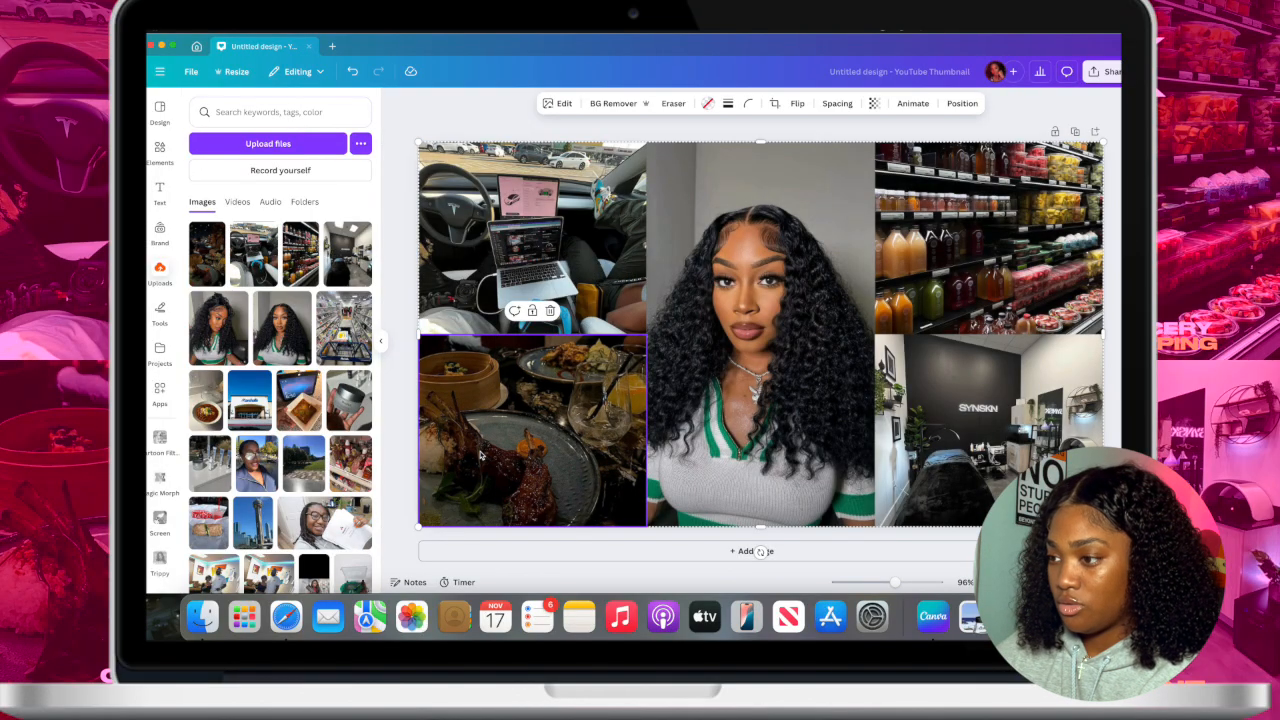
- Shift the salon photo slightly upward within its lower-right grid cell
left_click(965, 310)
double_click(965, 421)
left_click_drag(964, 418, 960, 389)
left_click(342, 573)
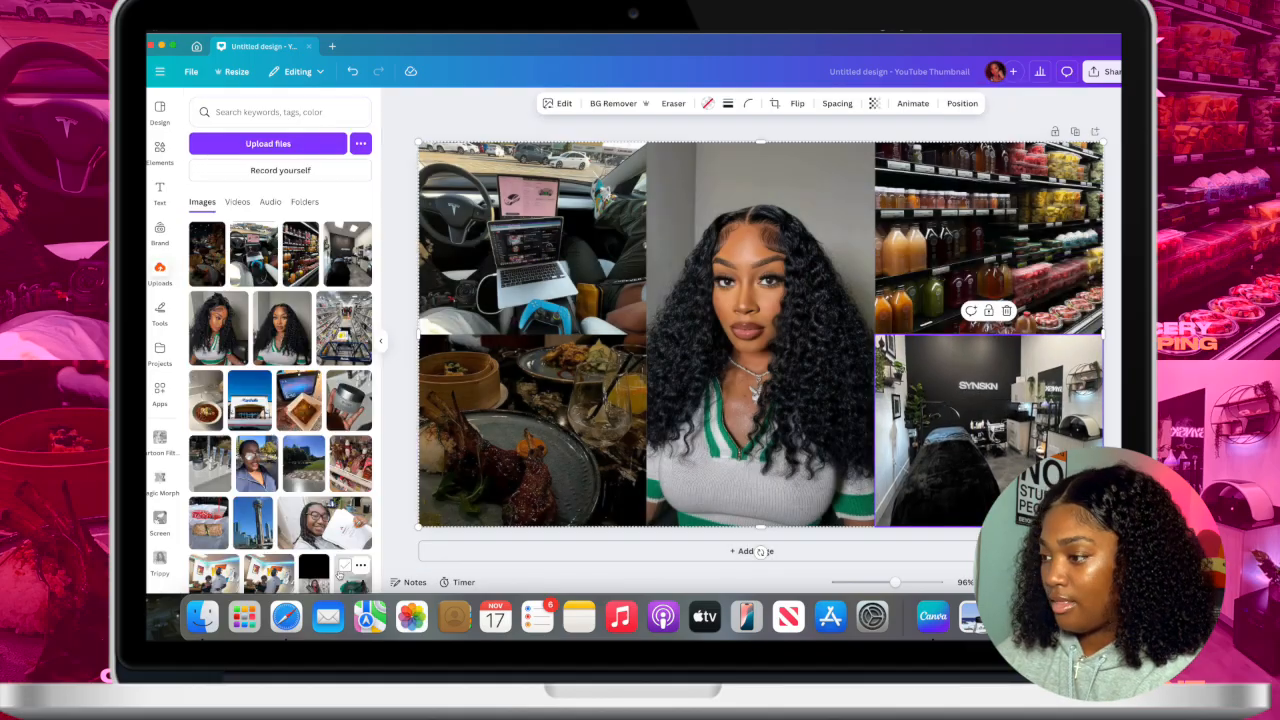
left_click(397, 421)
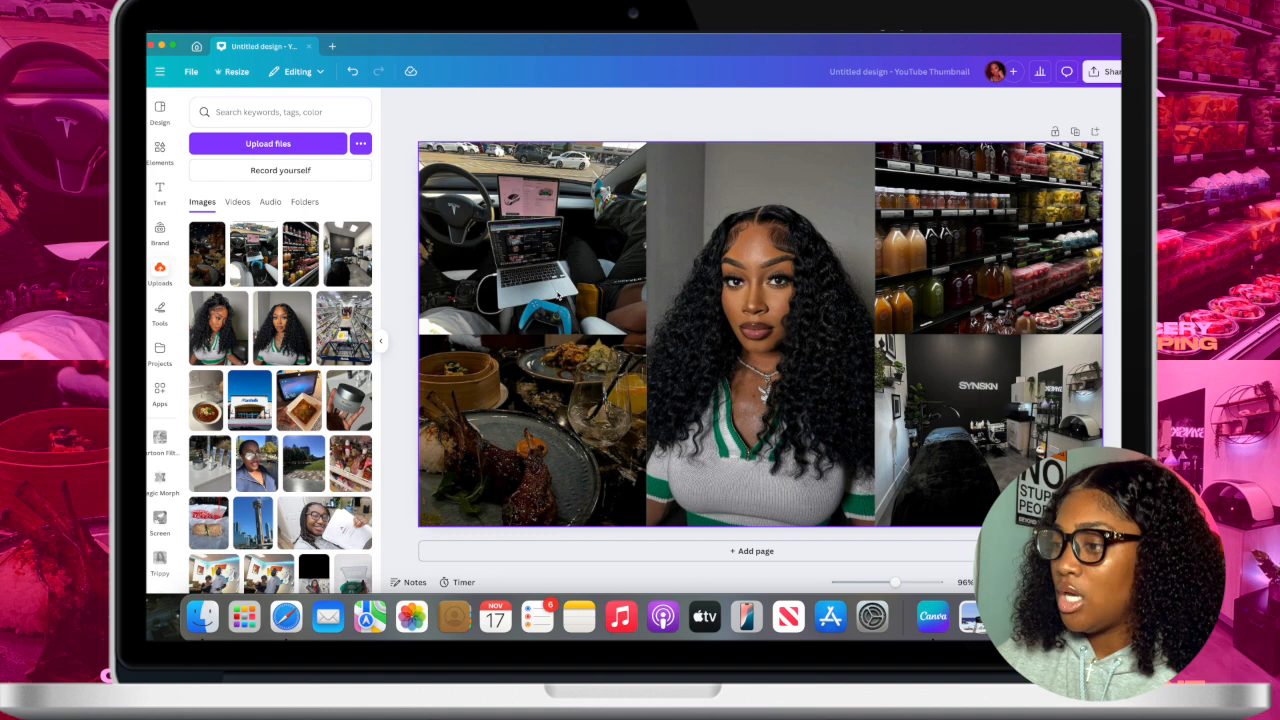
- Lock the photo grid completely, not just its position
left_click(566, 246)
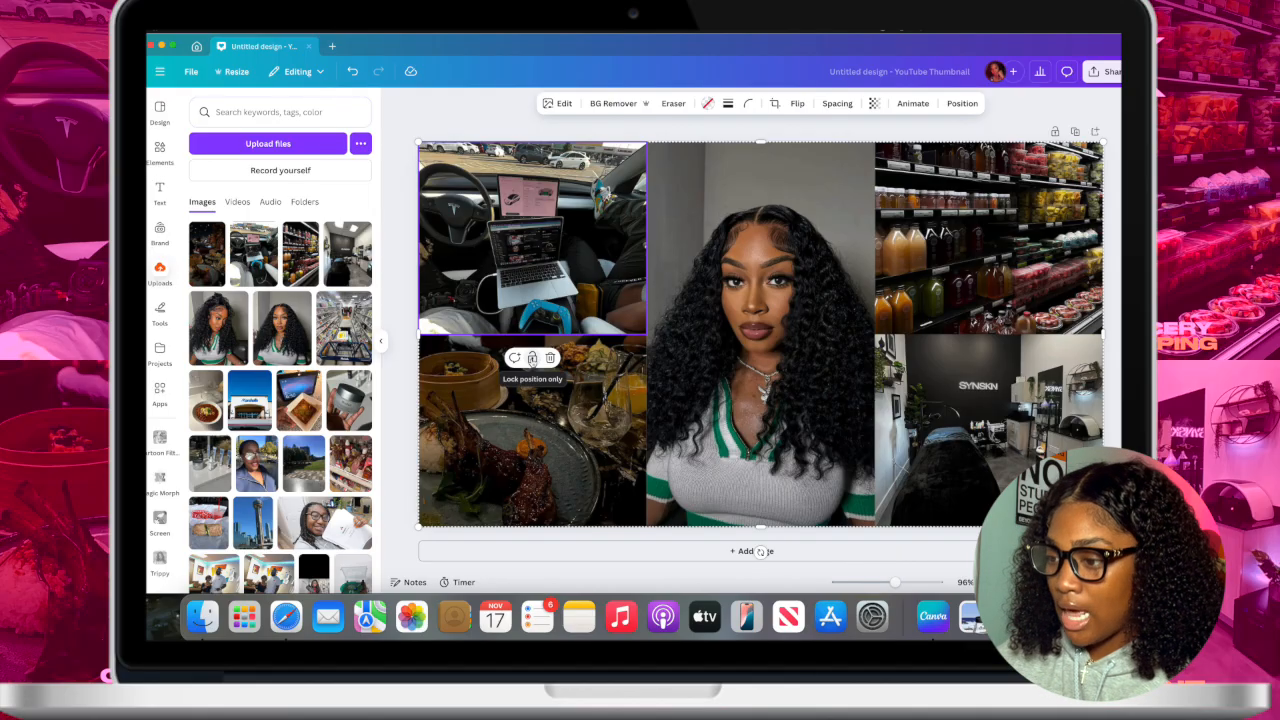
left_click(532, 358)
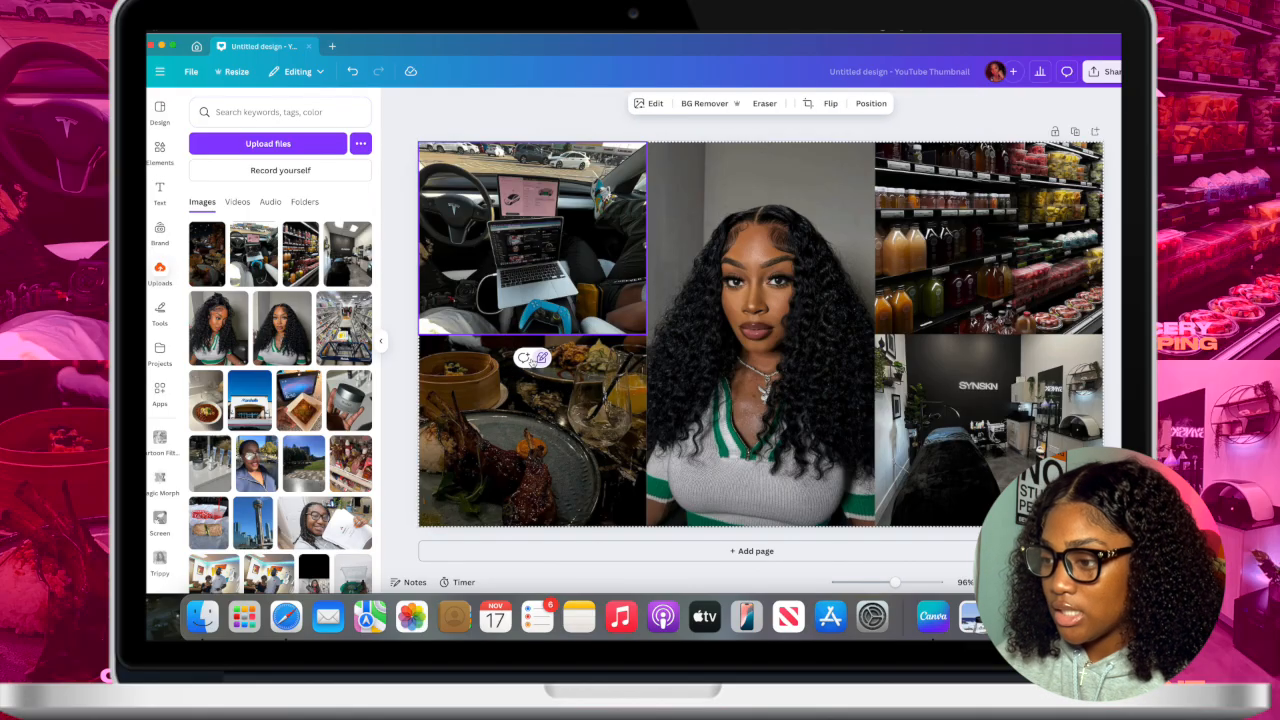
left_click(542, 358)
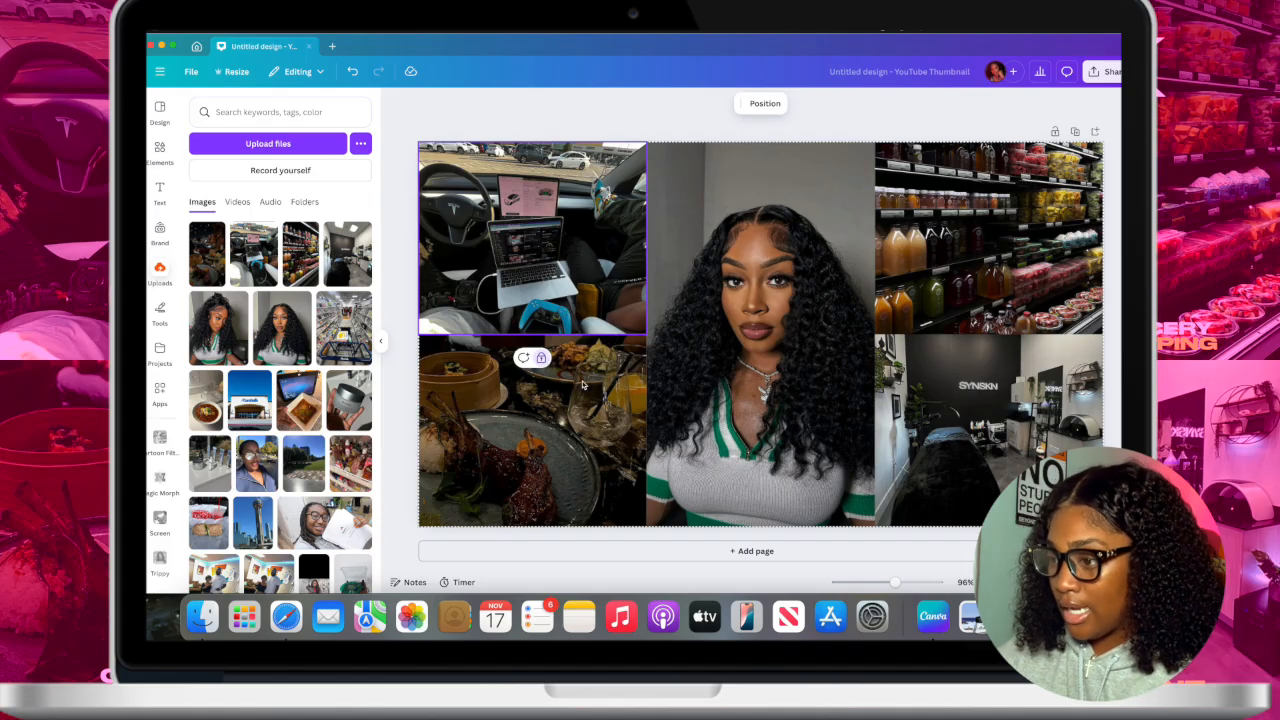
left_click(815, 273)
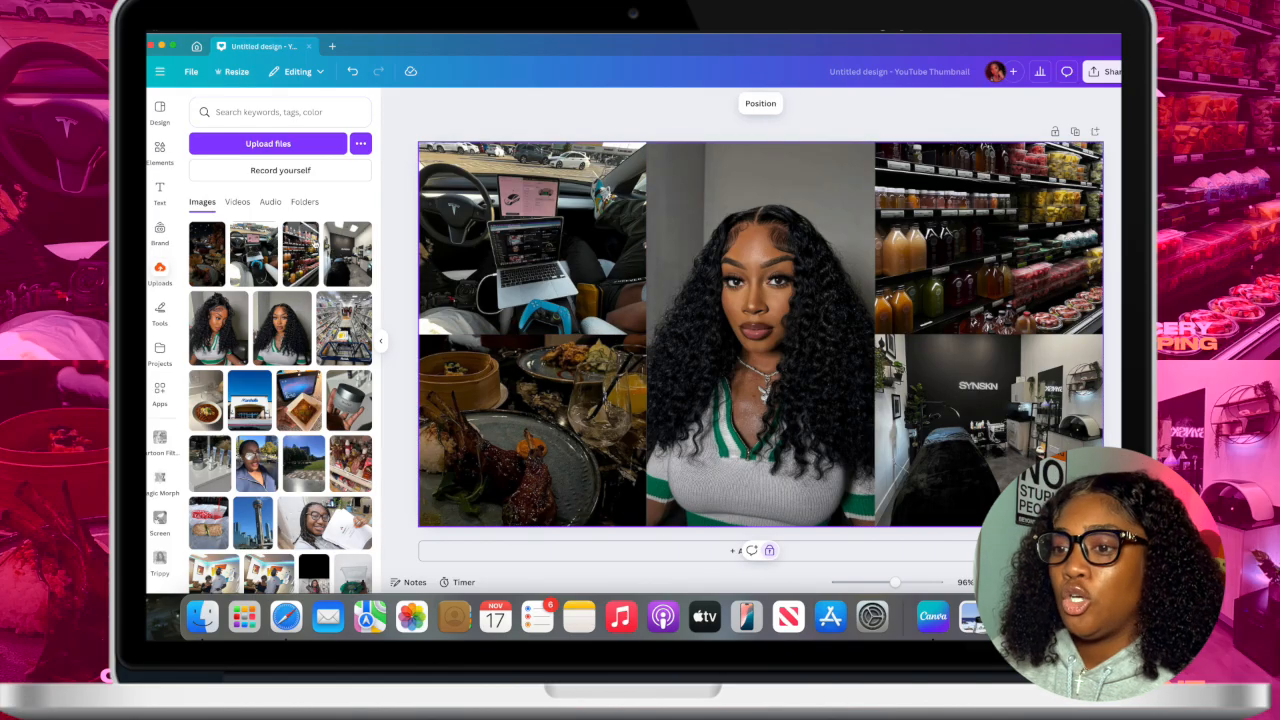
- Add the front-facing portrait as a separate layer, enlarge it to the full canvas height and centre it over the grid
scroll(311, 536, "down", 1)
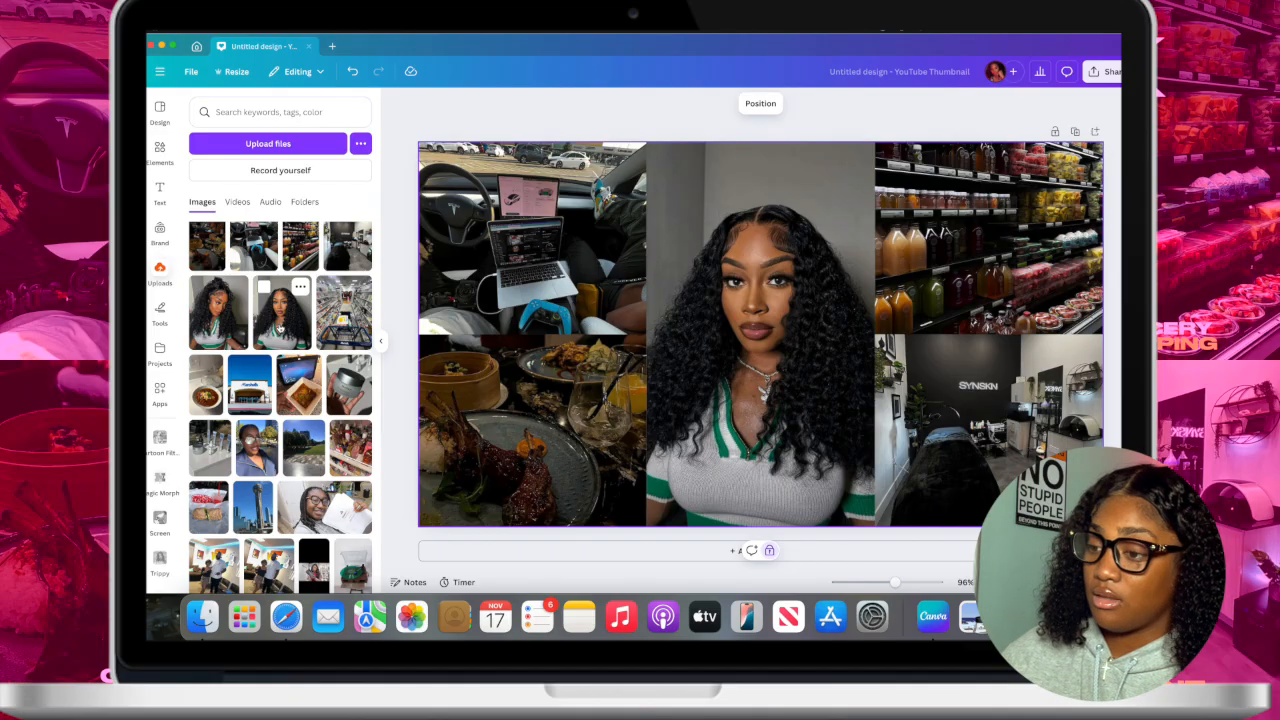
left_click(280, 330)
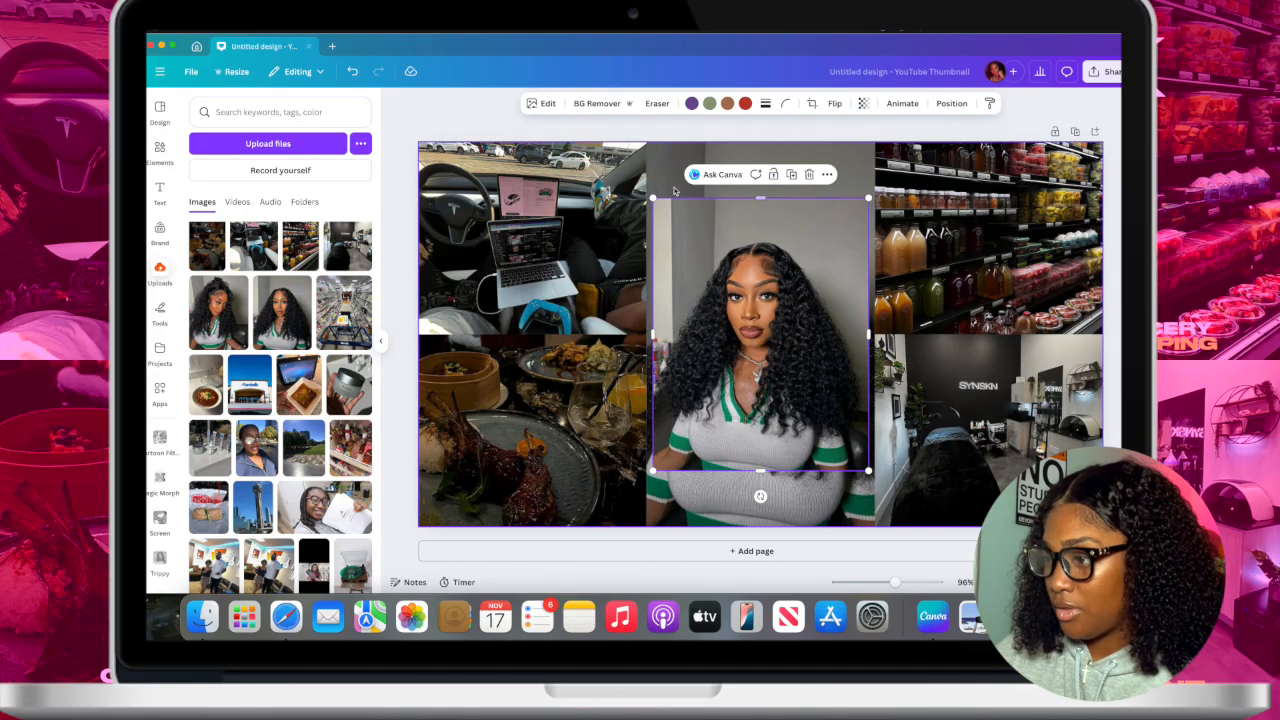
left_click_drag(651, 196, 607, 143)
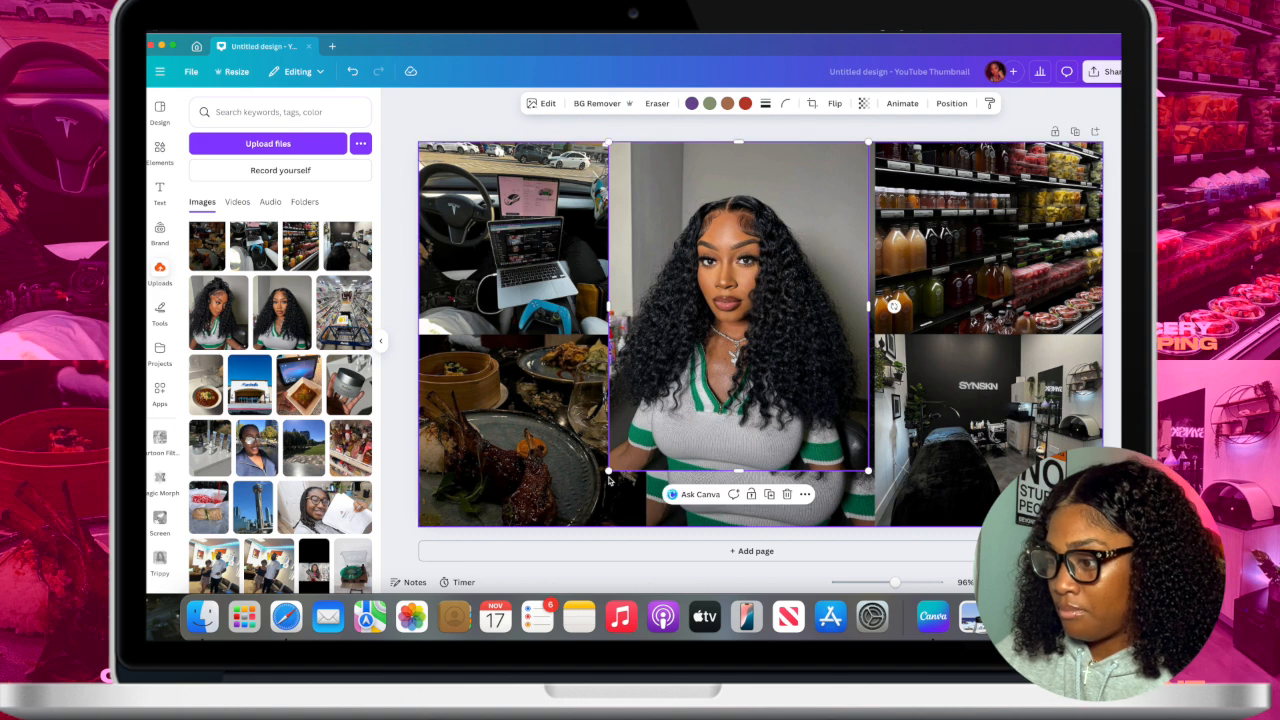
left_click_drag(608, 470, 564, 526)
left_click_drag(650, 386, 698, 384)
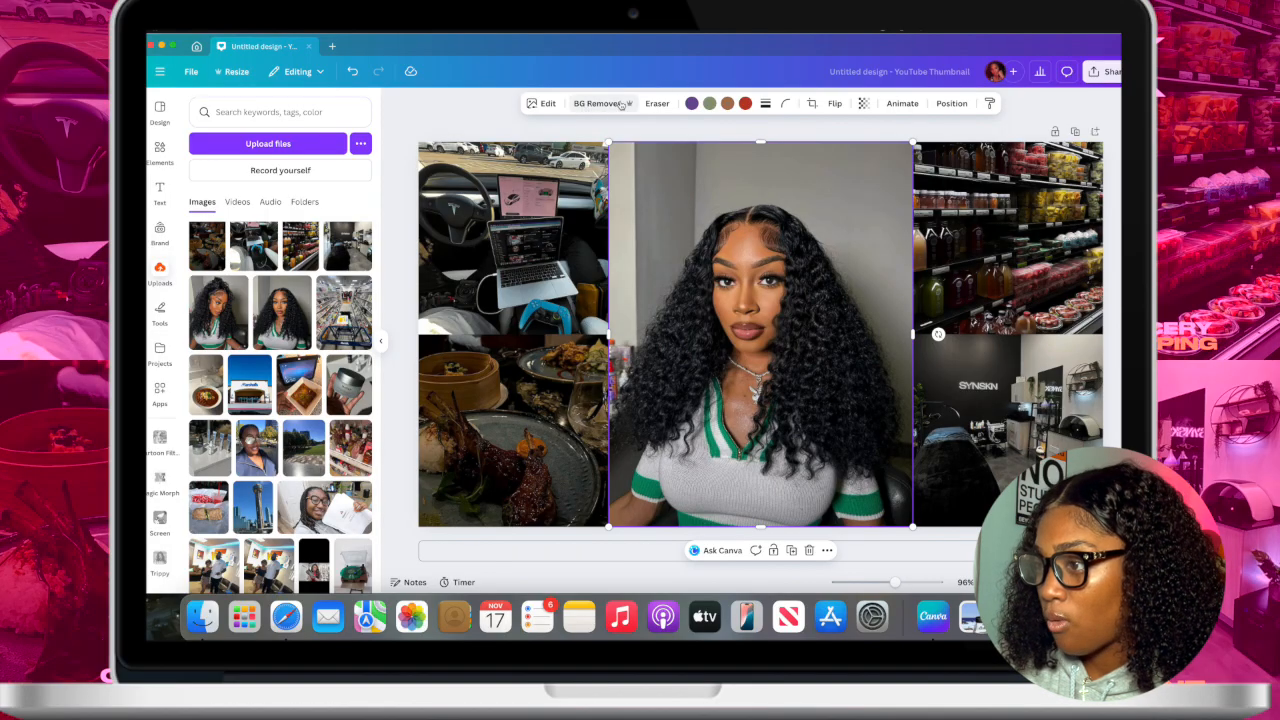
- Remove the background from the layered portrait and align the cutout with the portrait in the centre grid cell
left_click(618, 106)
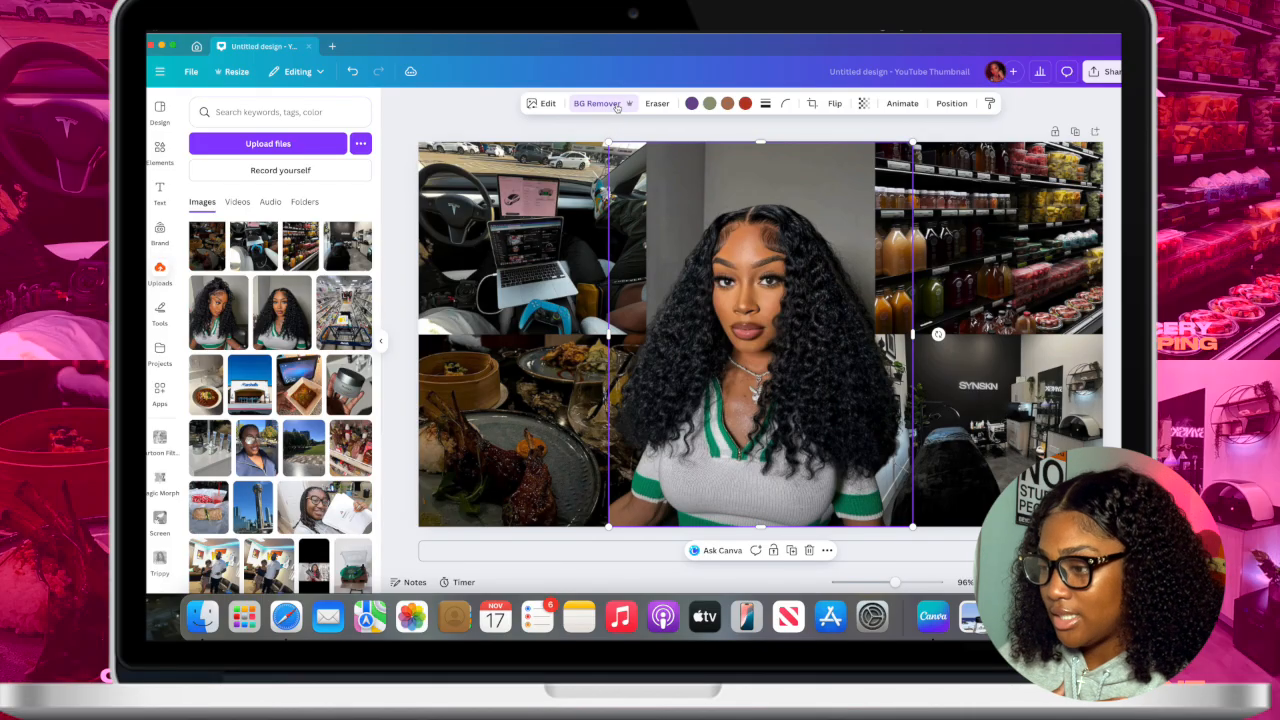
left_click_drag(748, 286, 757, 284)
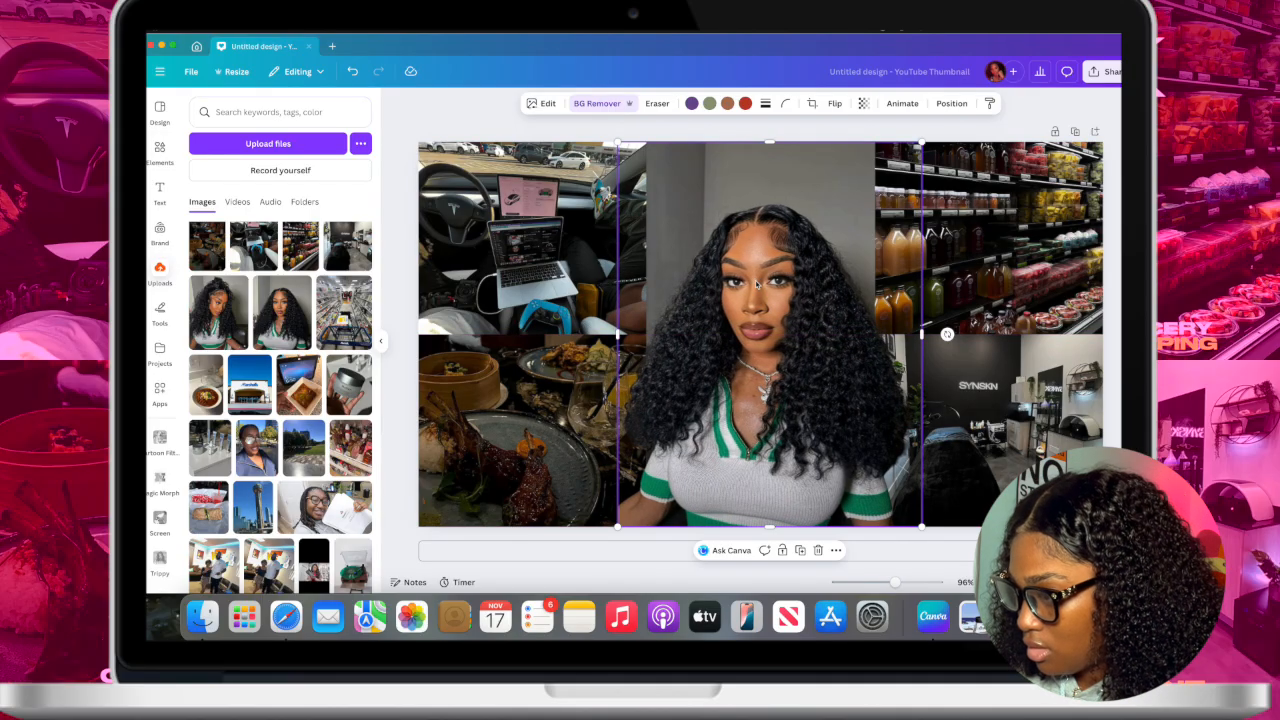
left_click(586, 137)
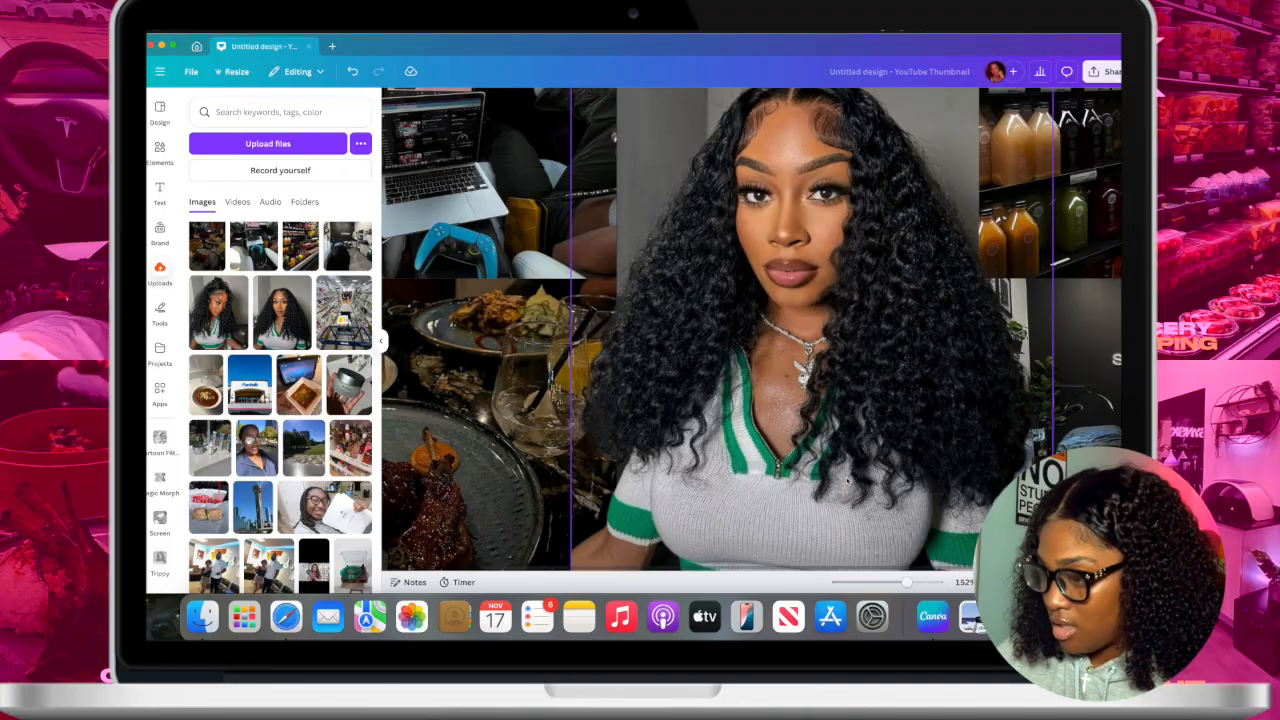
- Erase the arm and sleeve on the left side of the portrait cutout using the Pixel Eraser at size 34
scroll(847, 481, "down", 1)
scroll(630, 453, "up", 5)
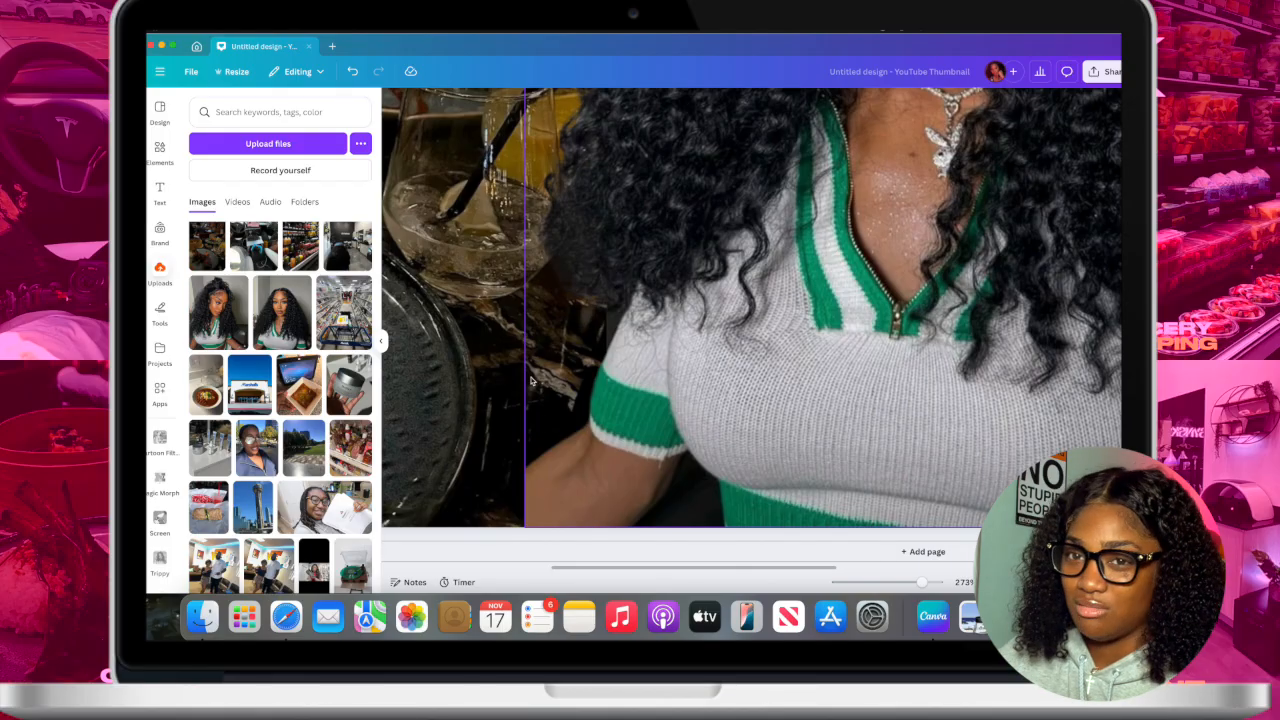
scroll(531, 380, "down", 5)
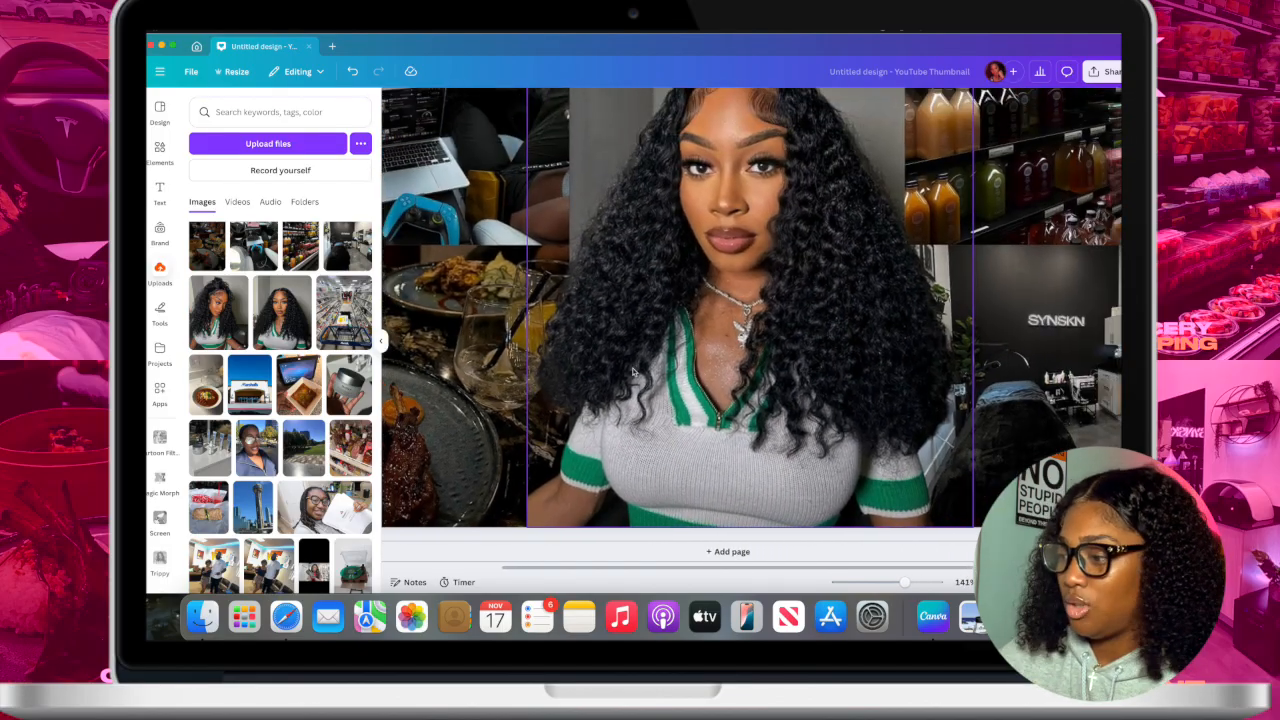
scroll(632, 372, "up", 4)
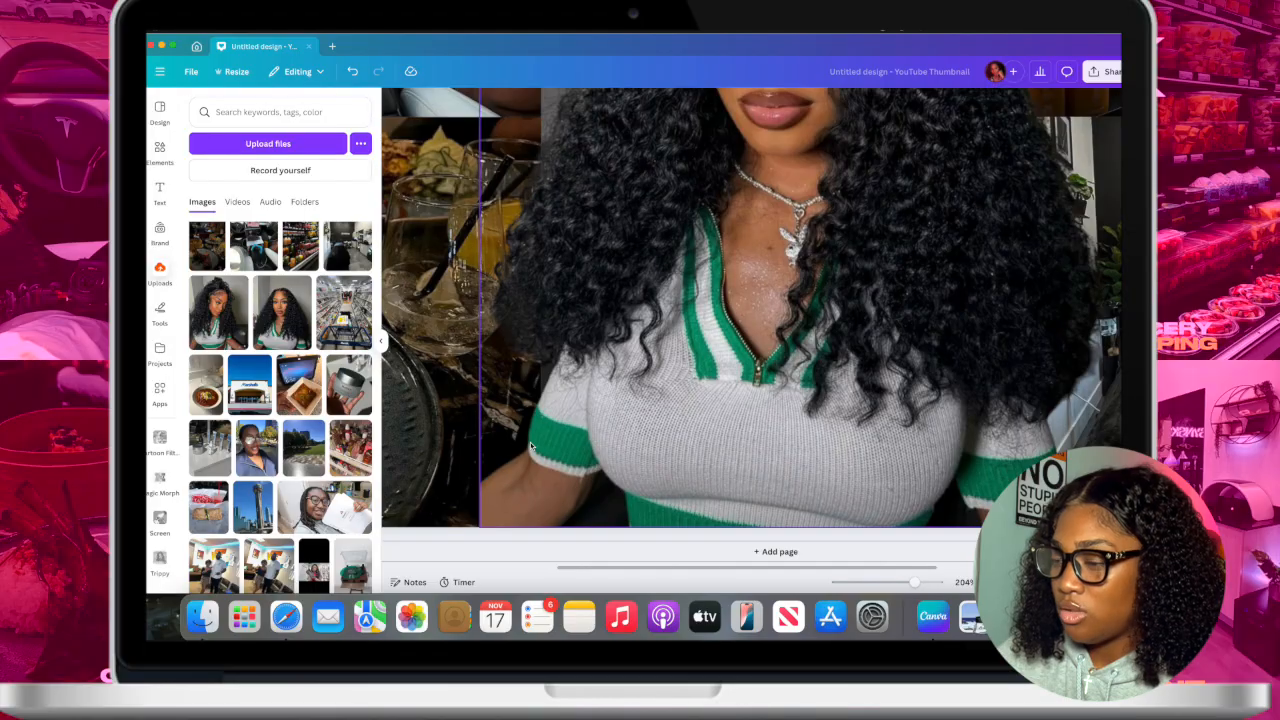
left_click(531, 446)
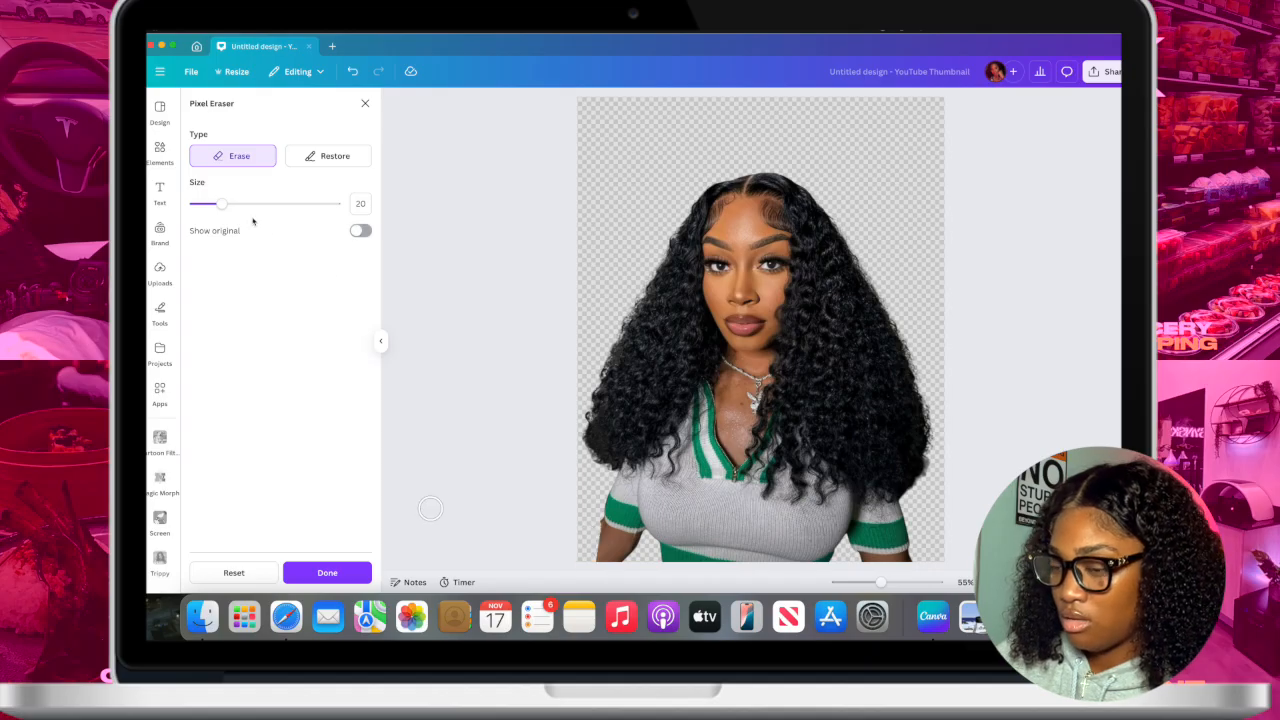
left_click_drag(232, 203, 241, 203)
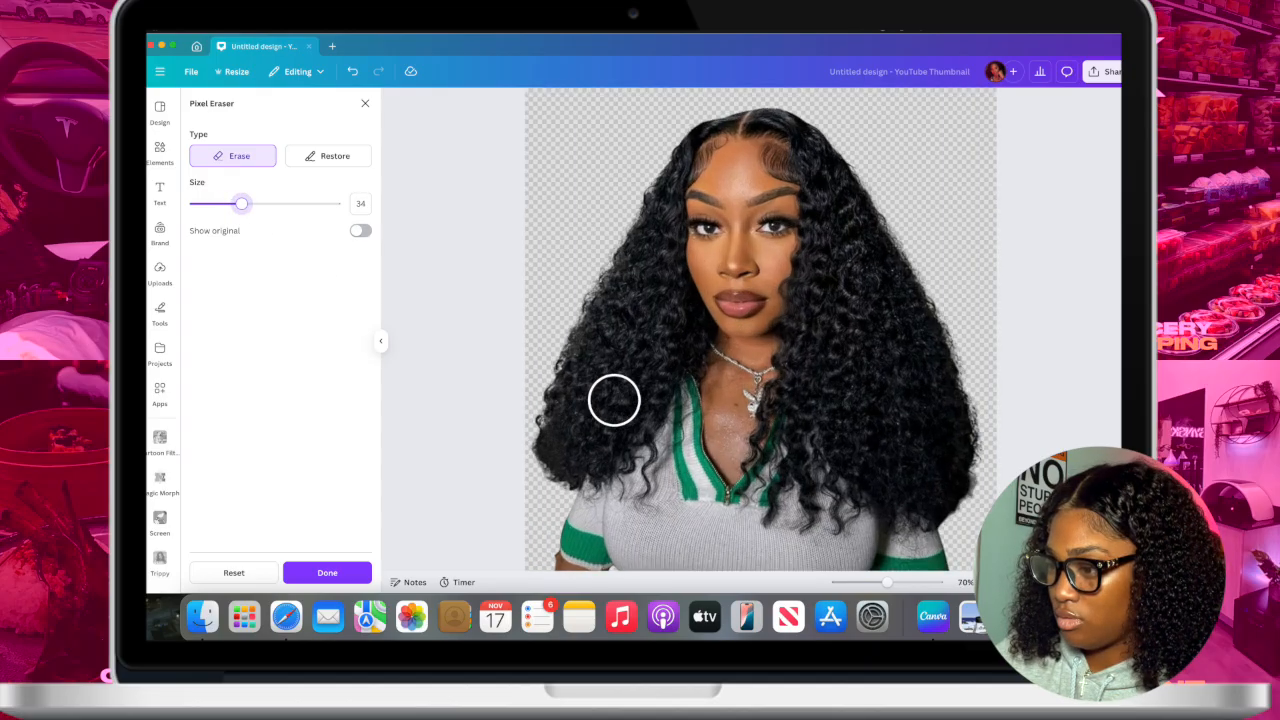
scroll(611, 397, "up", 5)
scroll(491, 443, "up", 3)
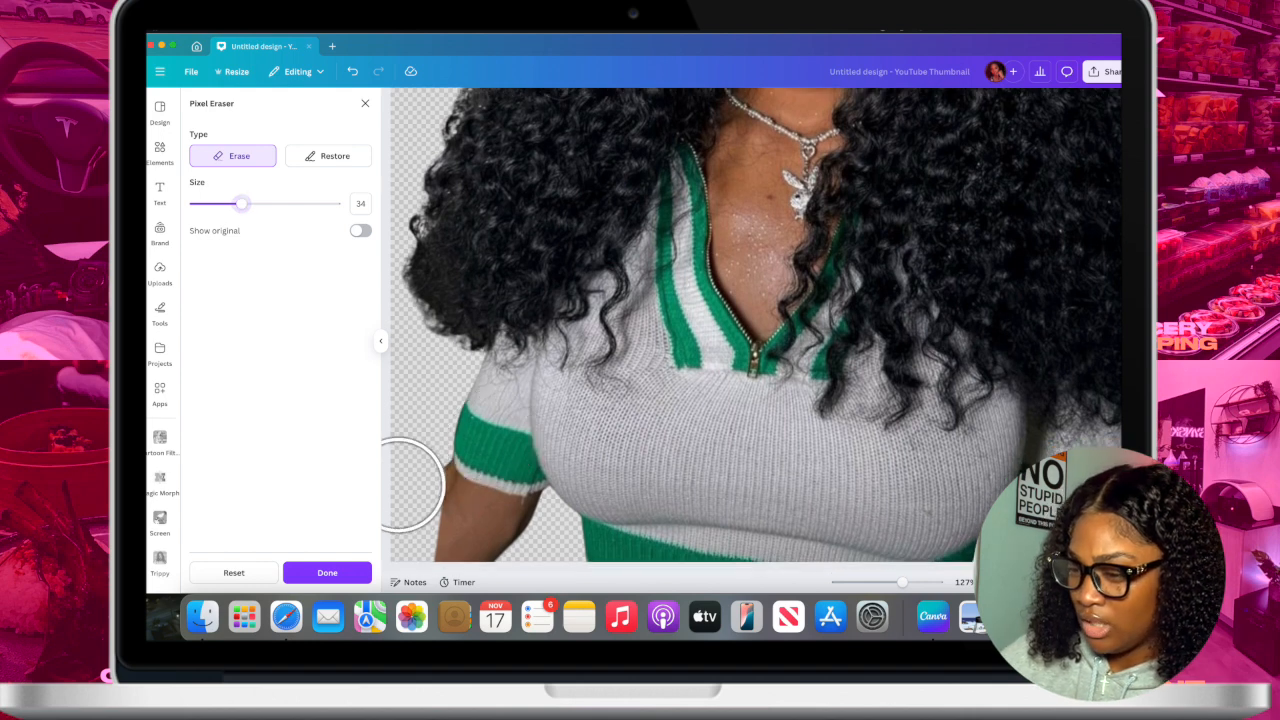
mouse_move(420, 462)
left_mouse_down()
mouse_move(423, 523)
mouse_move(429, 380)
mouse_move(437, 409)
mouse_move(450, 395)
mouse_move(446, 537)
mouse_move(460, 397)
mouse_move(465, 428)
left_mouse_up()
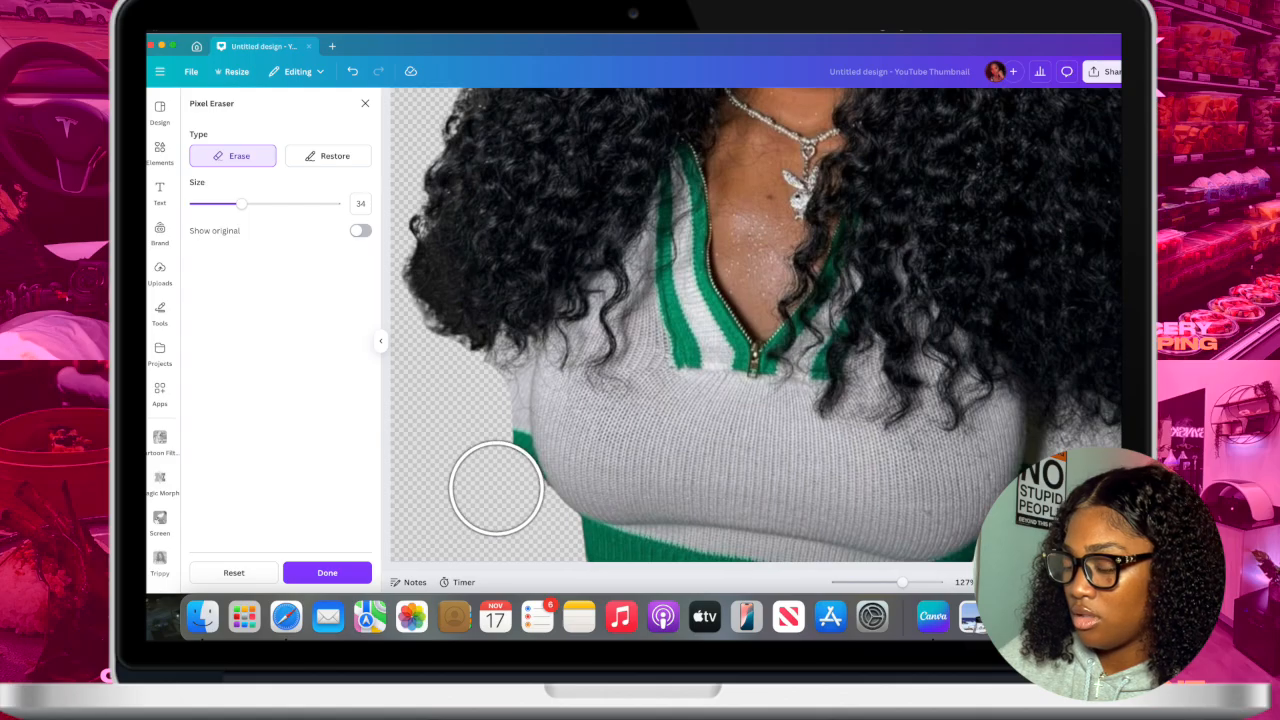
mouse_move(486, 433)
left_mouse_down()
mouse_move(511, 515)
mouse_move(463, 443)
mouse_move(469, 383)
mouse_move(485, 410)
left_mouse_up()
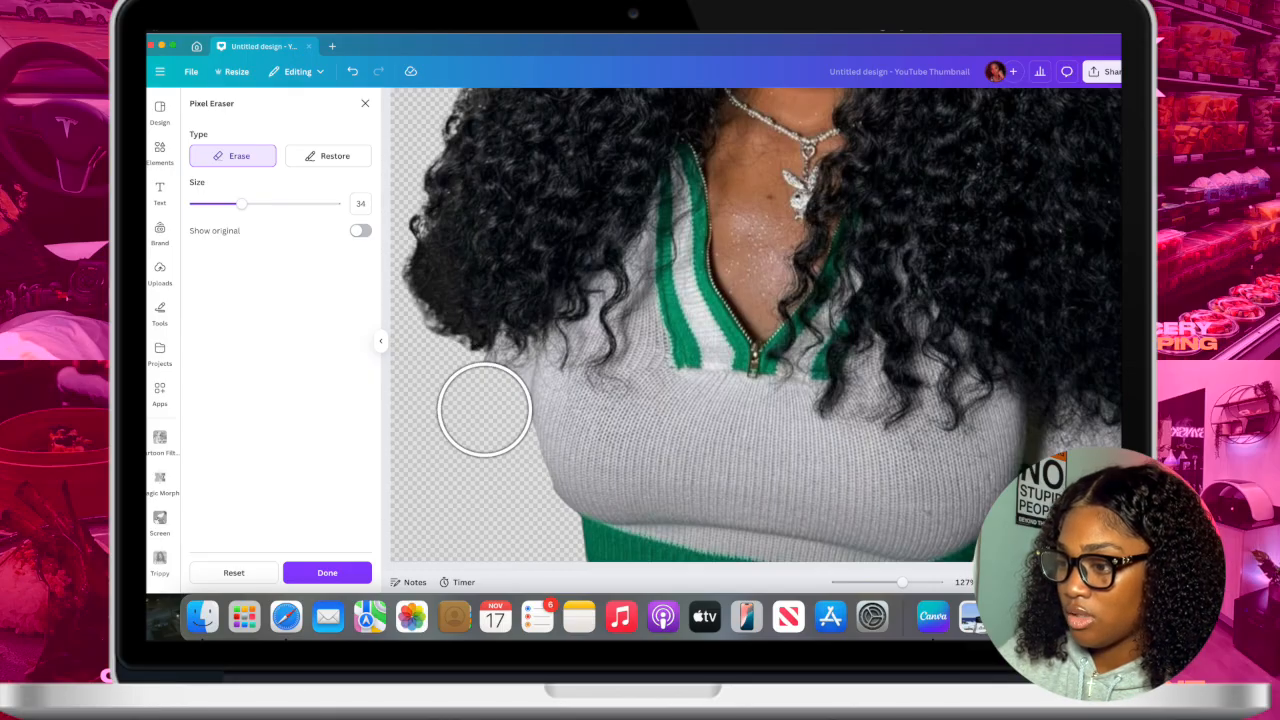
- Check the rest of the cutout, apply the pixel erasing to the layered portrait and deselect it
scroll(483, 484, "down", 3)
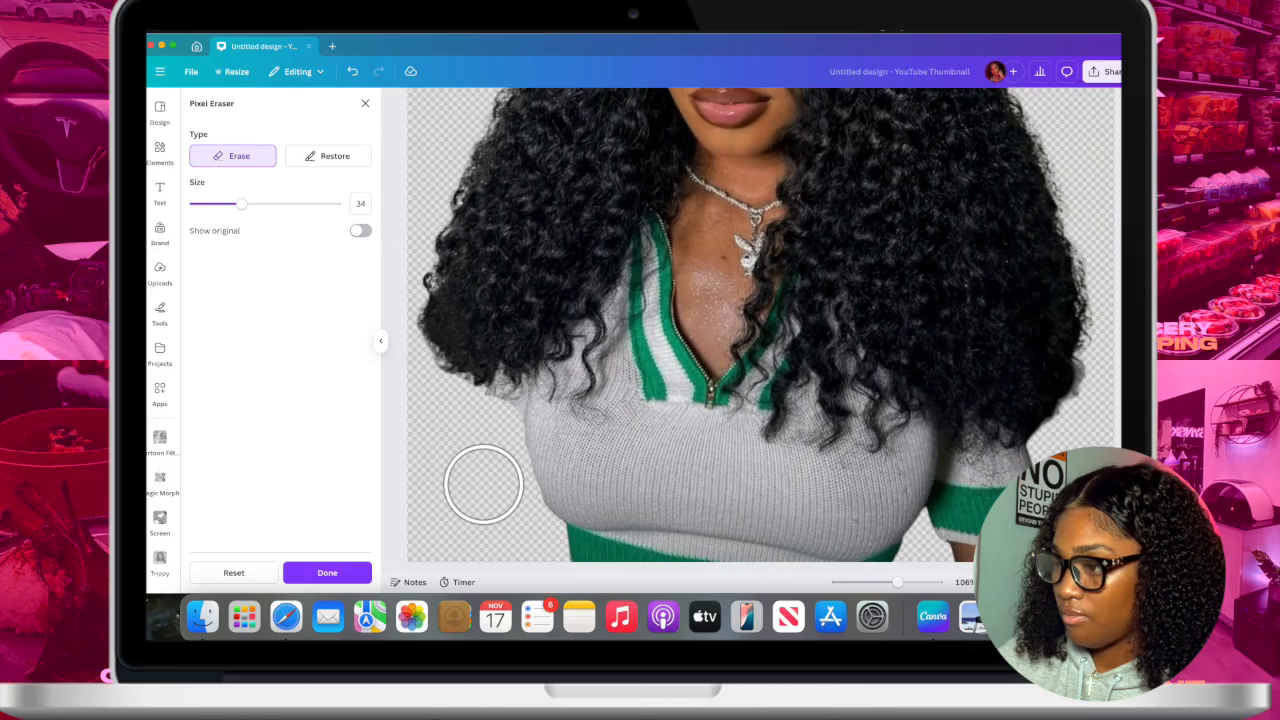
scroll(483, 484, "down", 2)
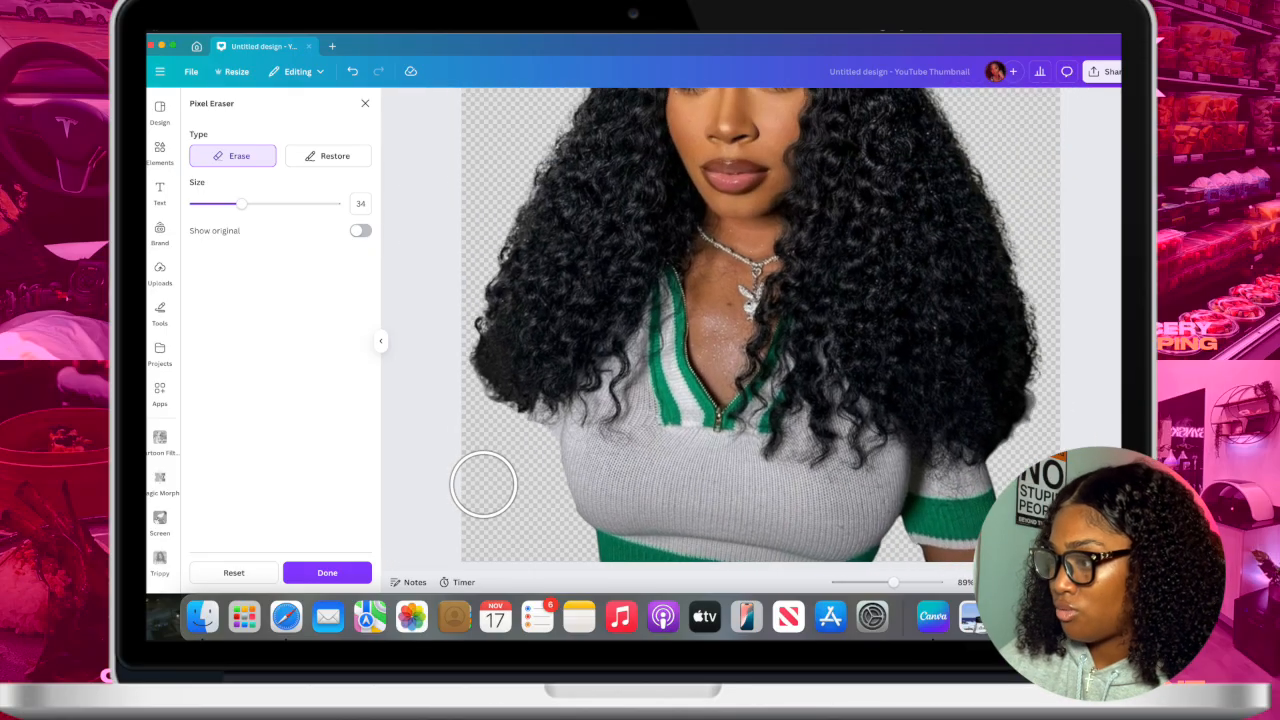
scroll(923, 486, "down", 2)
scroll(905, 428, "up", 2)
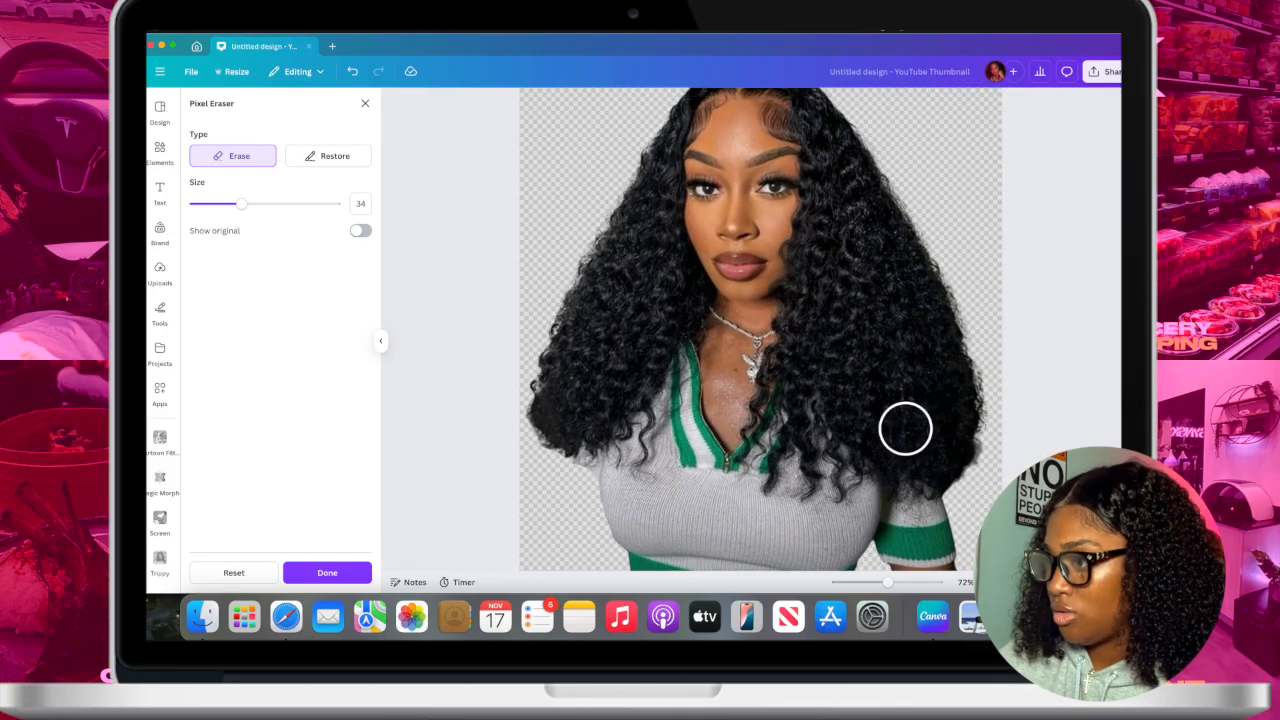
scroll(905, 428, "up", 2)
scroll(905, 428, "down", 3)
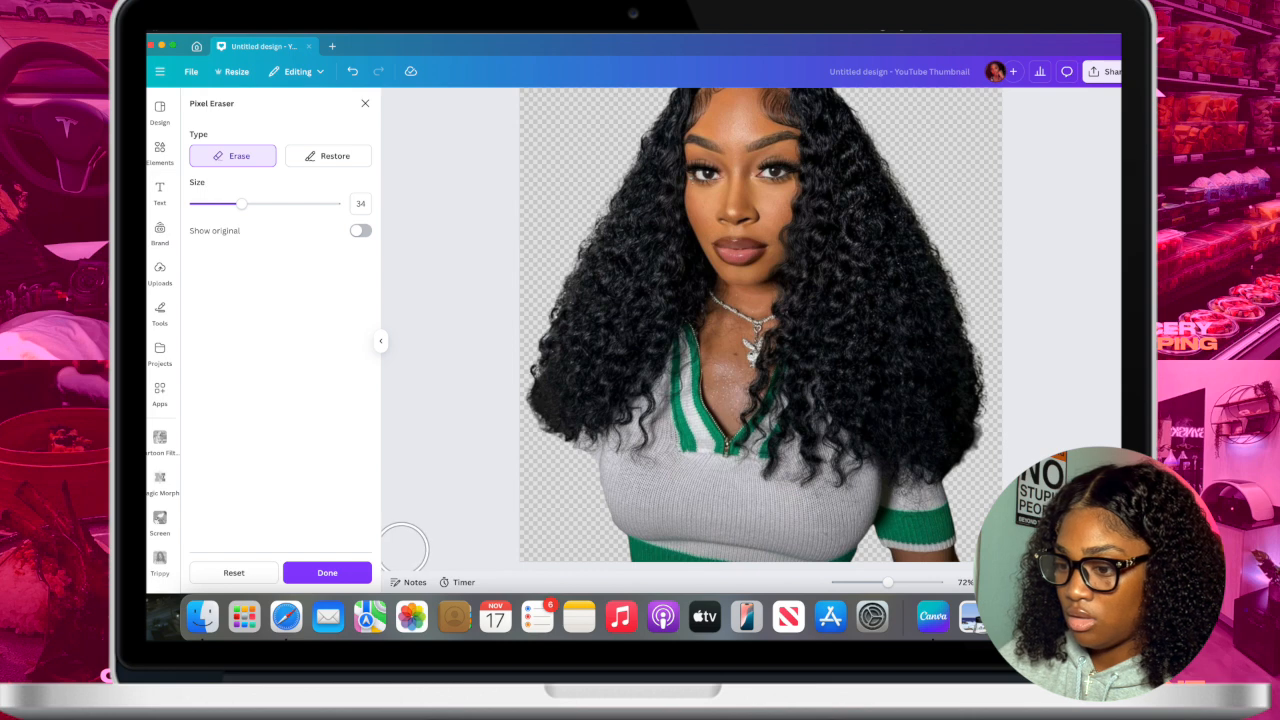
left_click(347, 573)
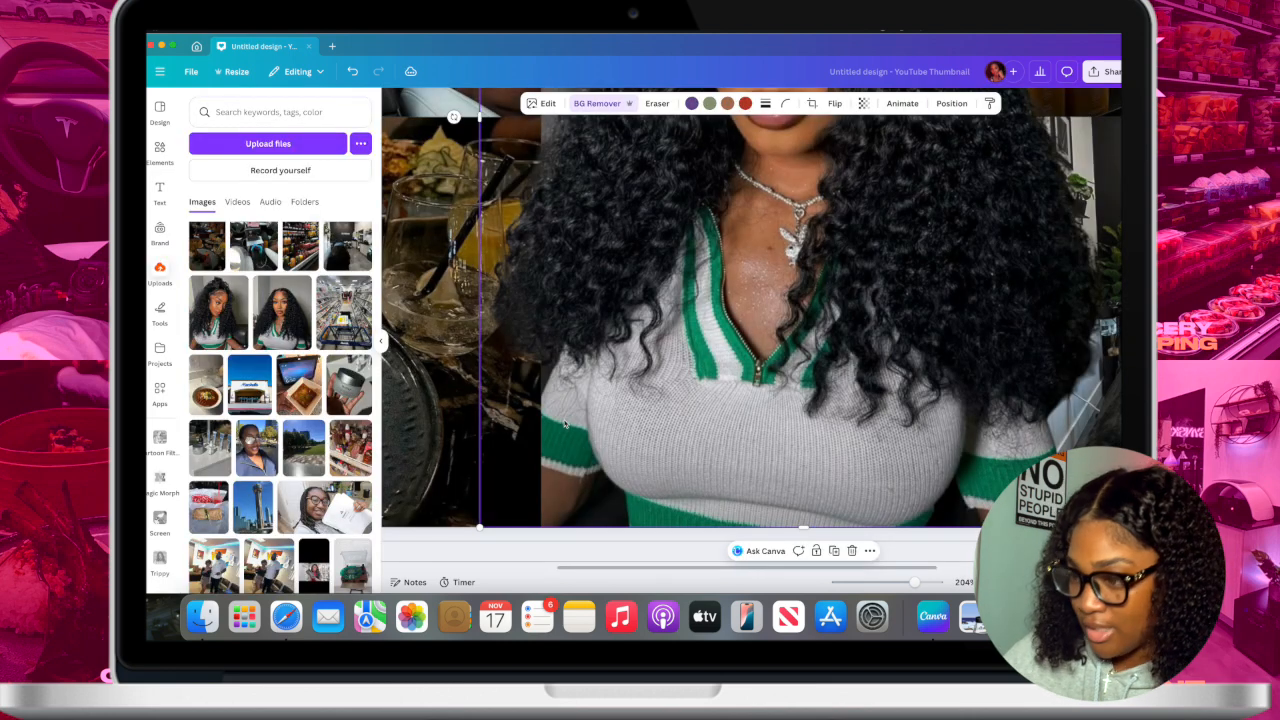
scroll(564, 424, "down", 5)
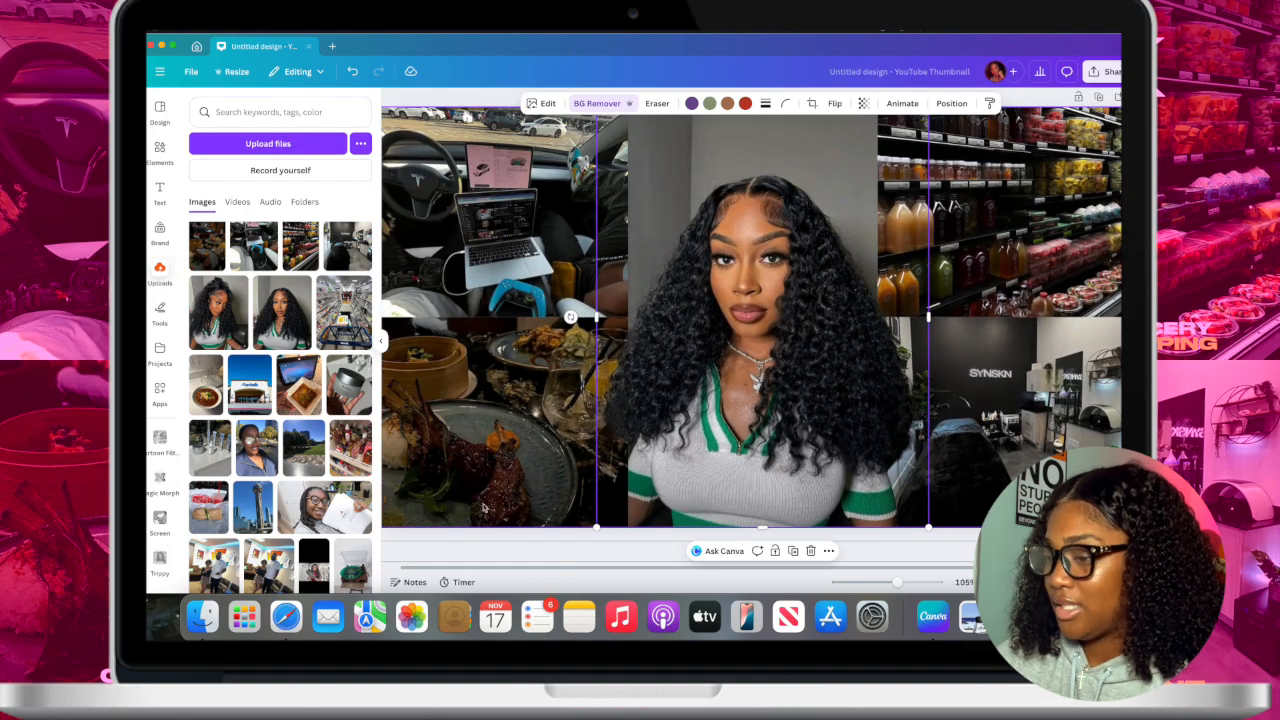
left_click(549, 537)
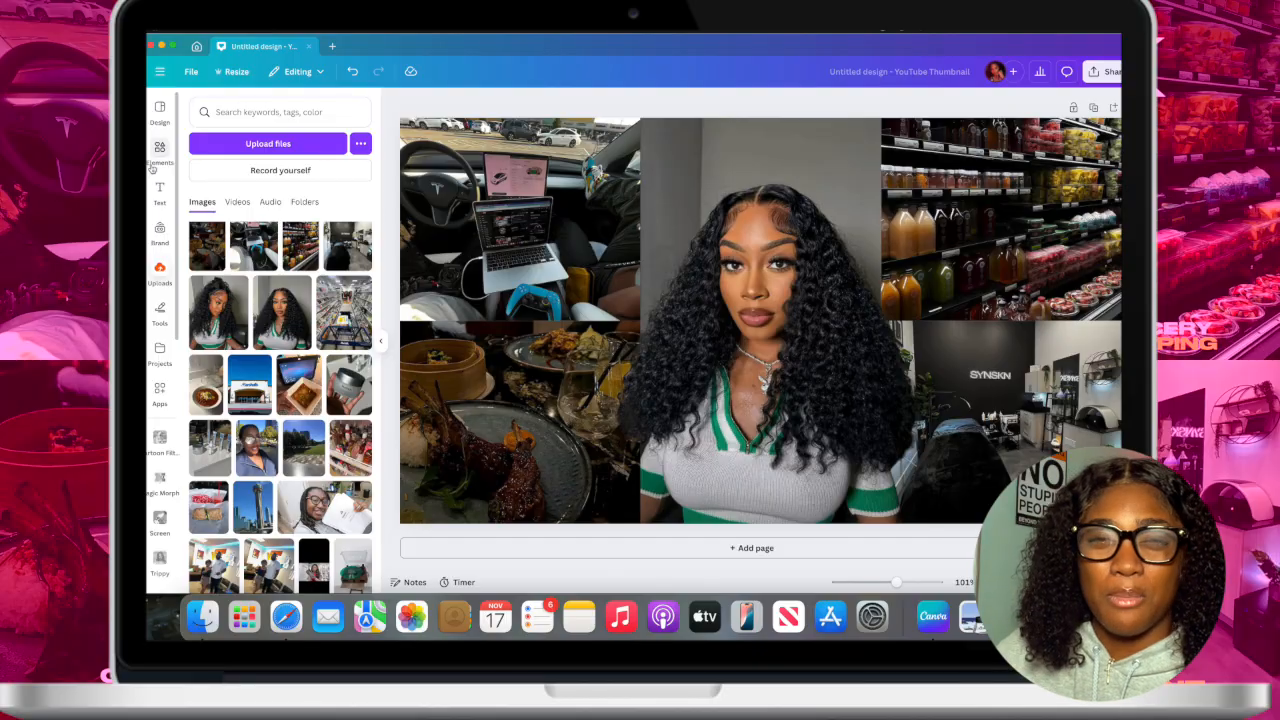
- Search the graphics for "black gradient" and add a horizontal gradient that is solid black along its lower part
left_click(156, 162)
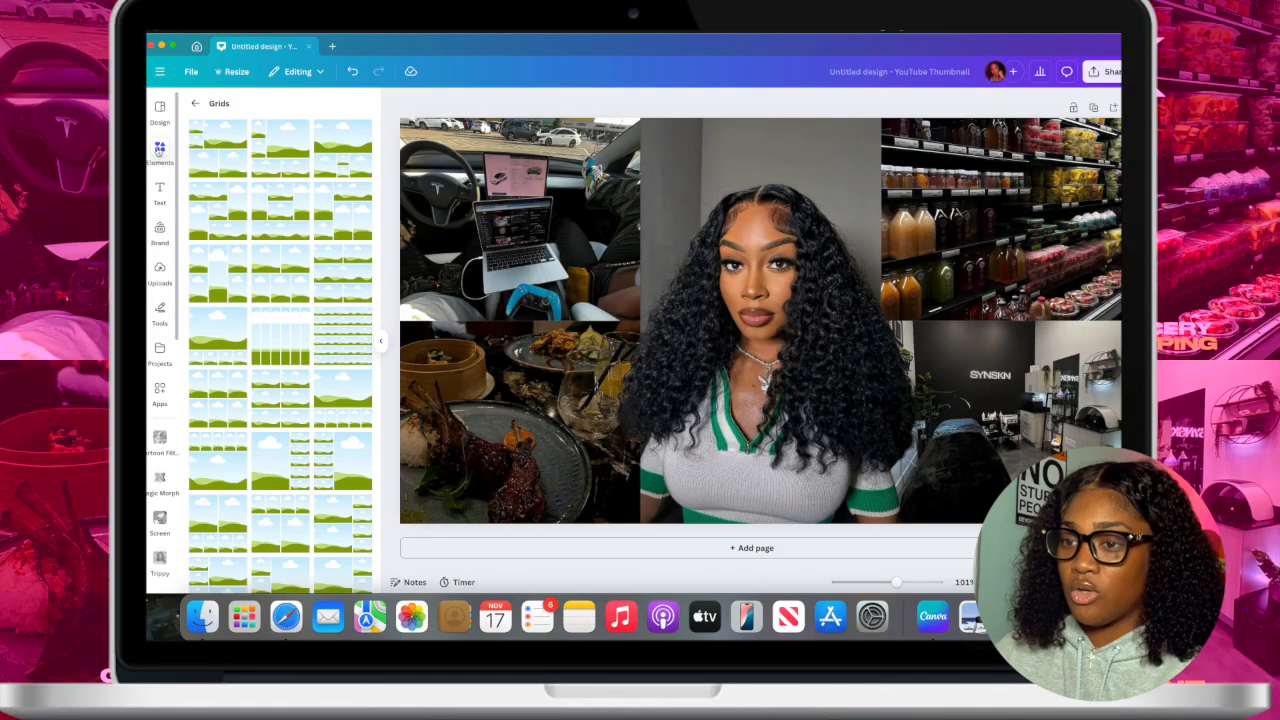
left_click(195, 104)
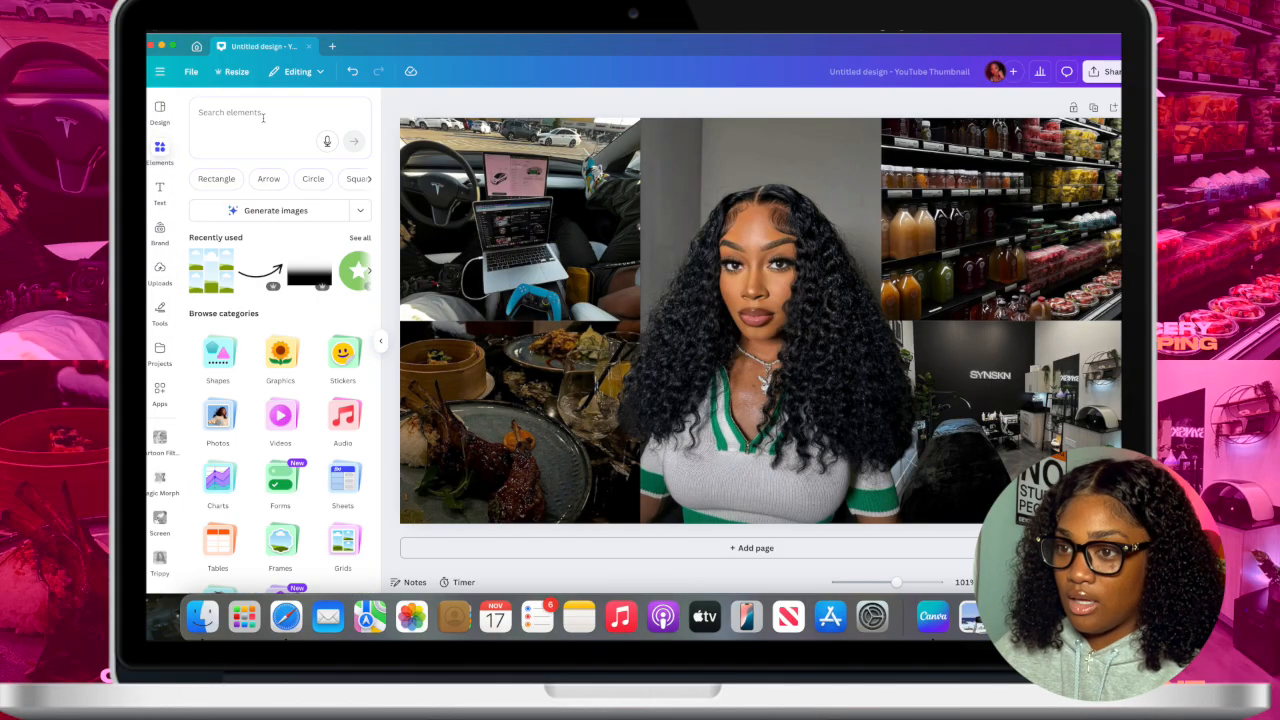
type("bl")
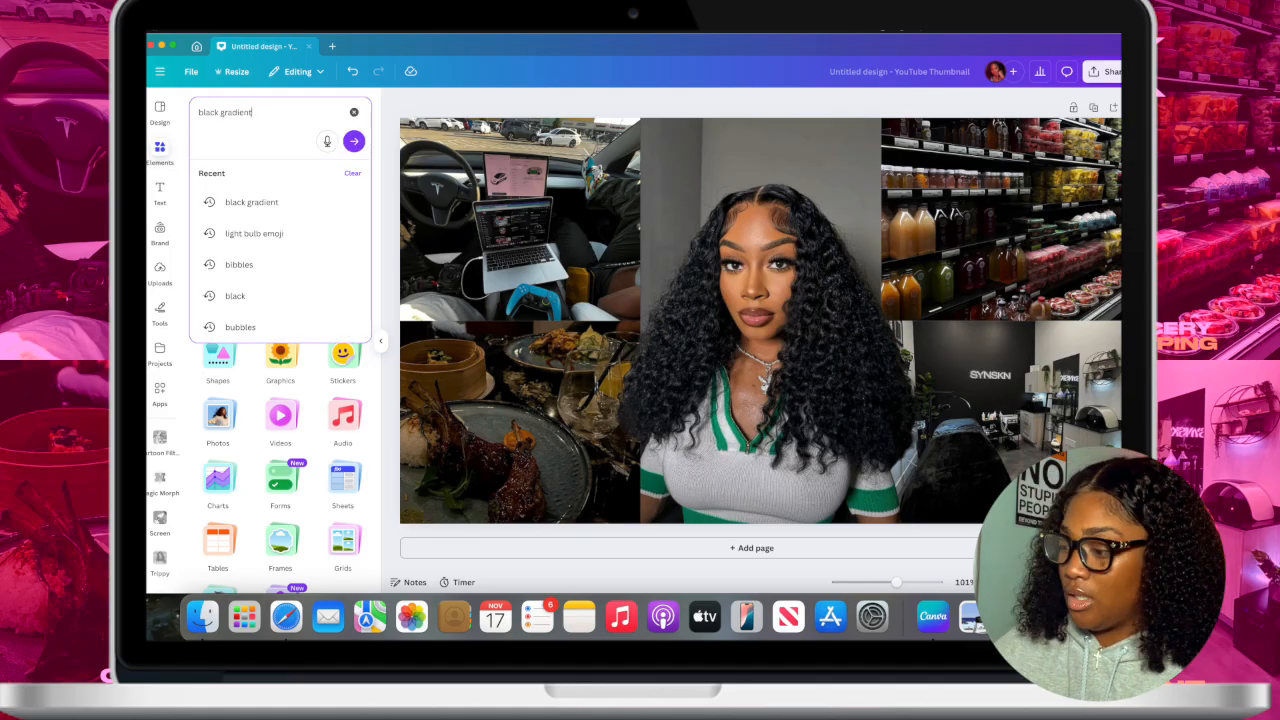
type("ack gradient")
key("Return")
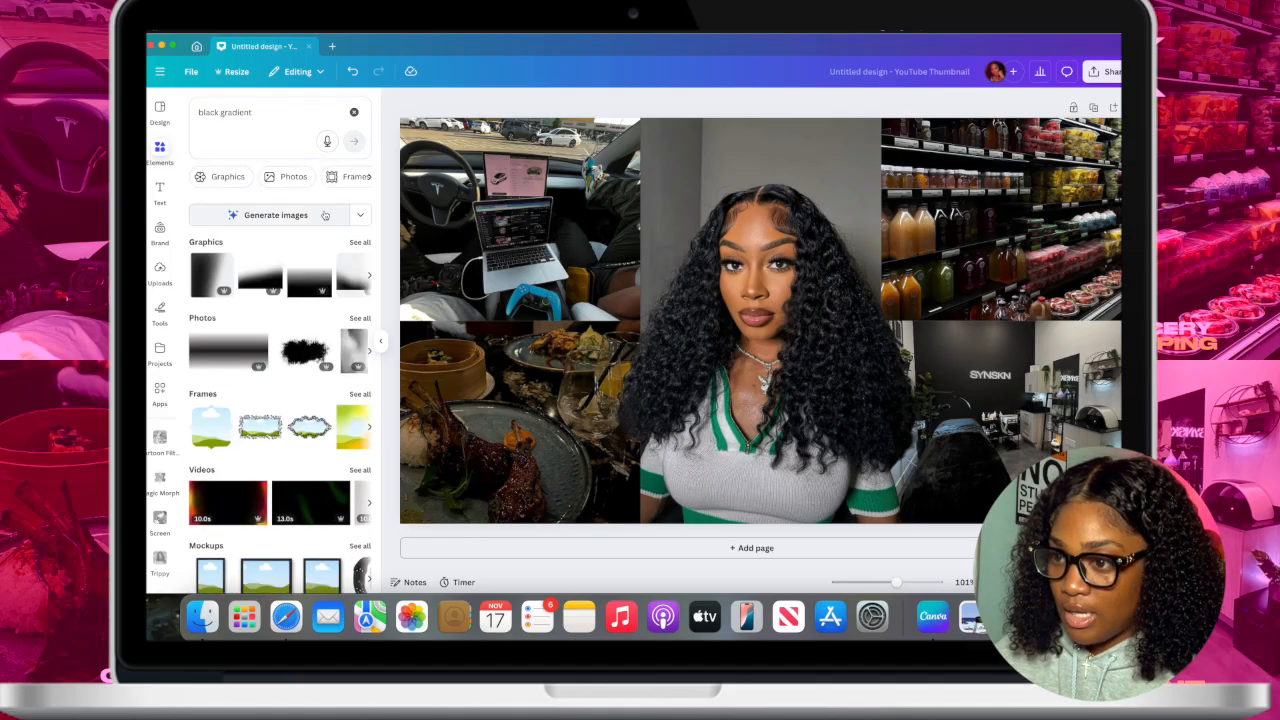
left_click(359, 242)
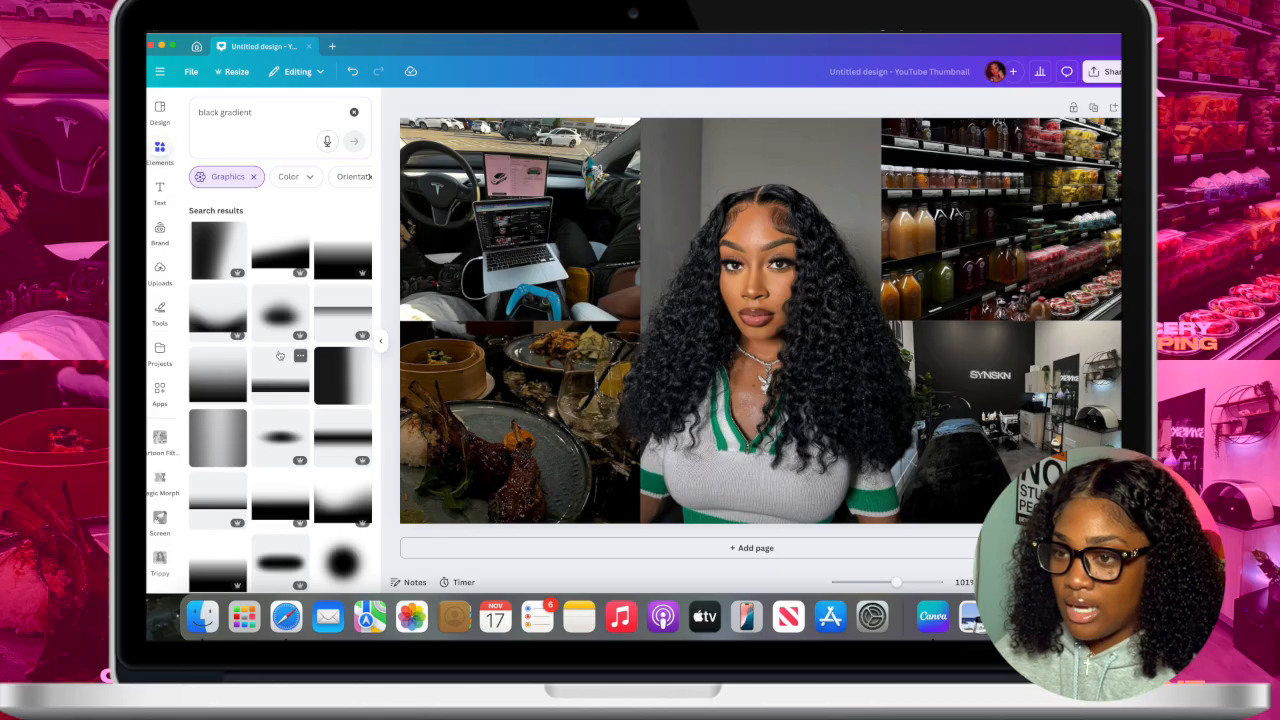
scroll(273, 375, "down", 3)
left_click(277, 374)
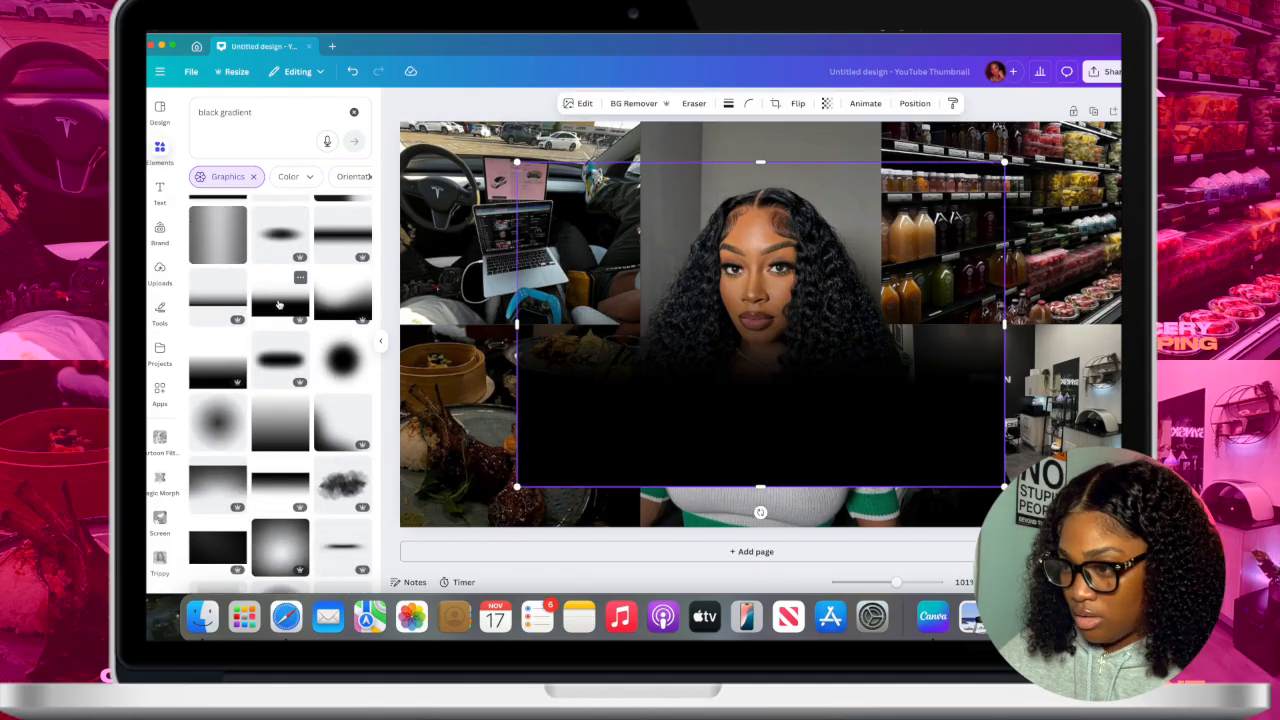
- Stretch the black gradient to the full canvas width and lower it so it subtly darkens only the bottom of the thumbnail
left_click_drag(516, 322, 397, 323)
left_click_drag(1004, 324, 1120, 324)
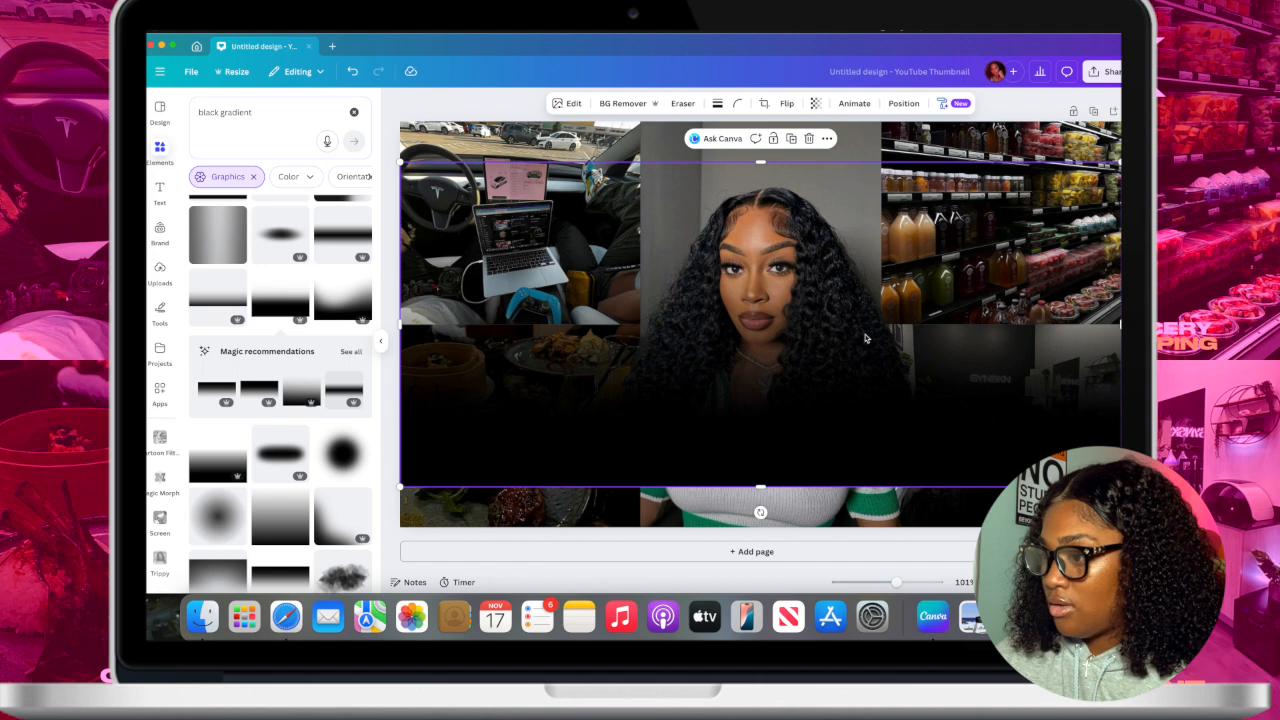
left_click_drag(866, 338, 869, 477)
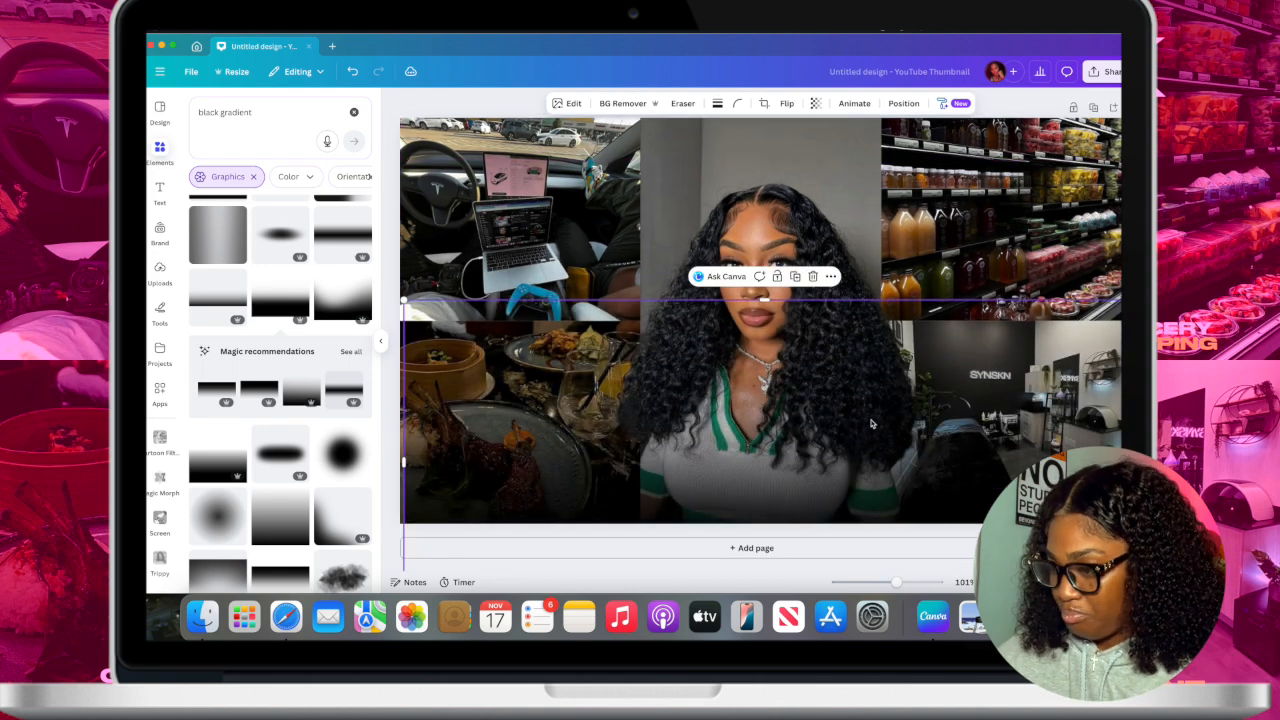
left_click_drag(870, 424, 865, 352)
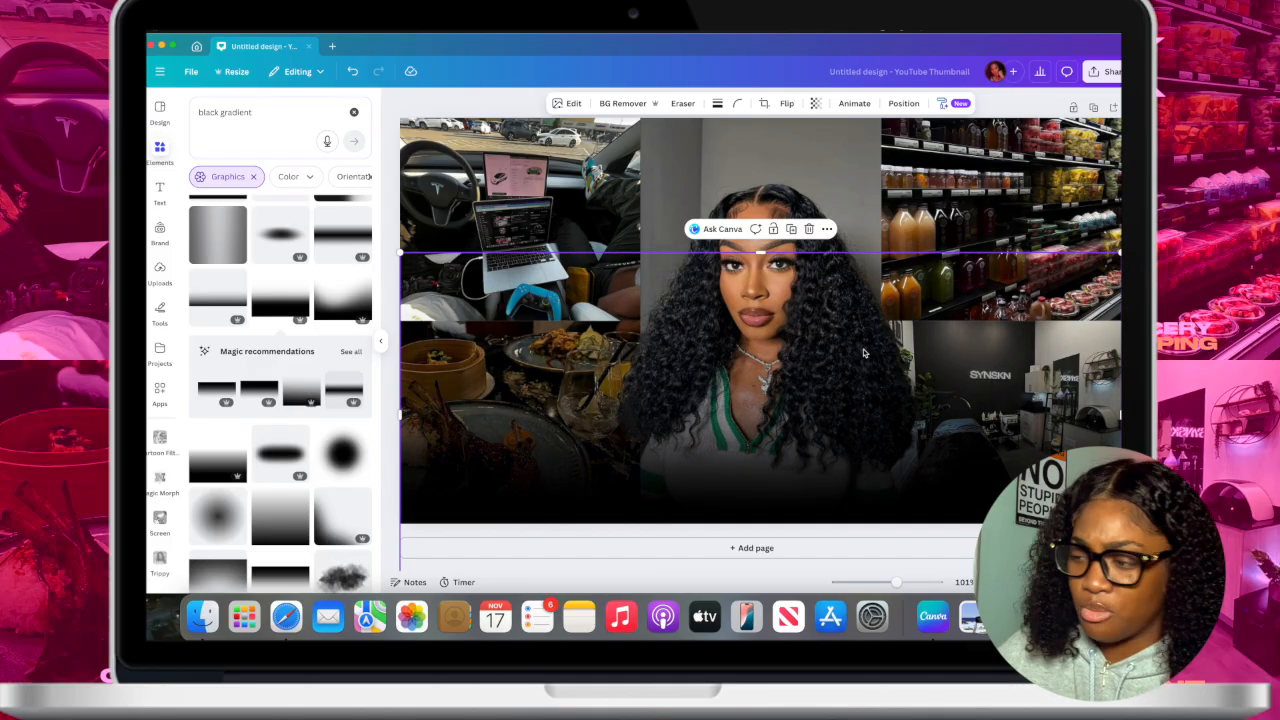
left_click_drag(840, 352, 831, 451)
left_click_drag(831, 449, 831, 452)
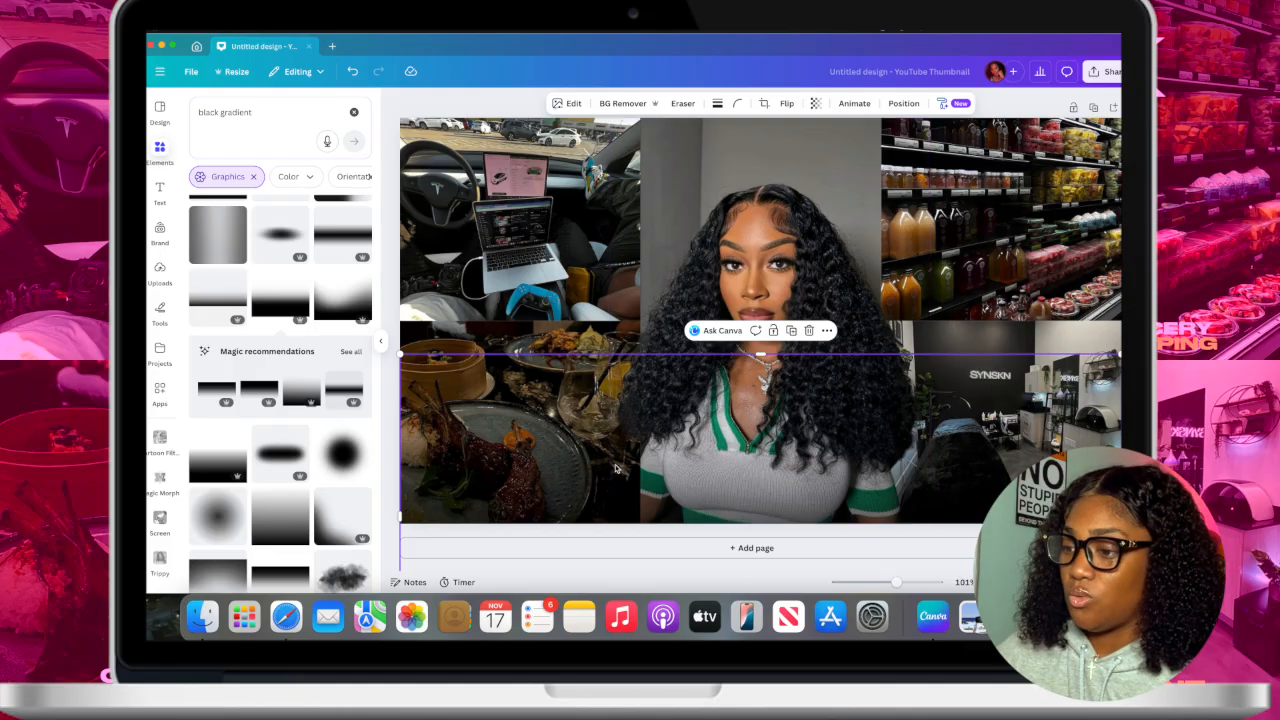
- Duplicate the black gradient, flip the copy vertically and place it across the thumbnail's top so it subtly darkens the upper edge
left_click(791, 331)
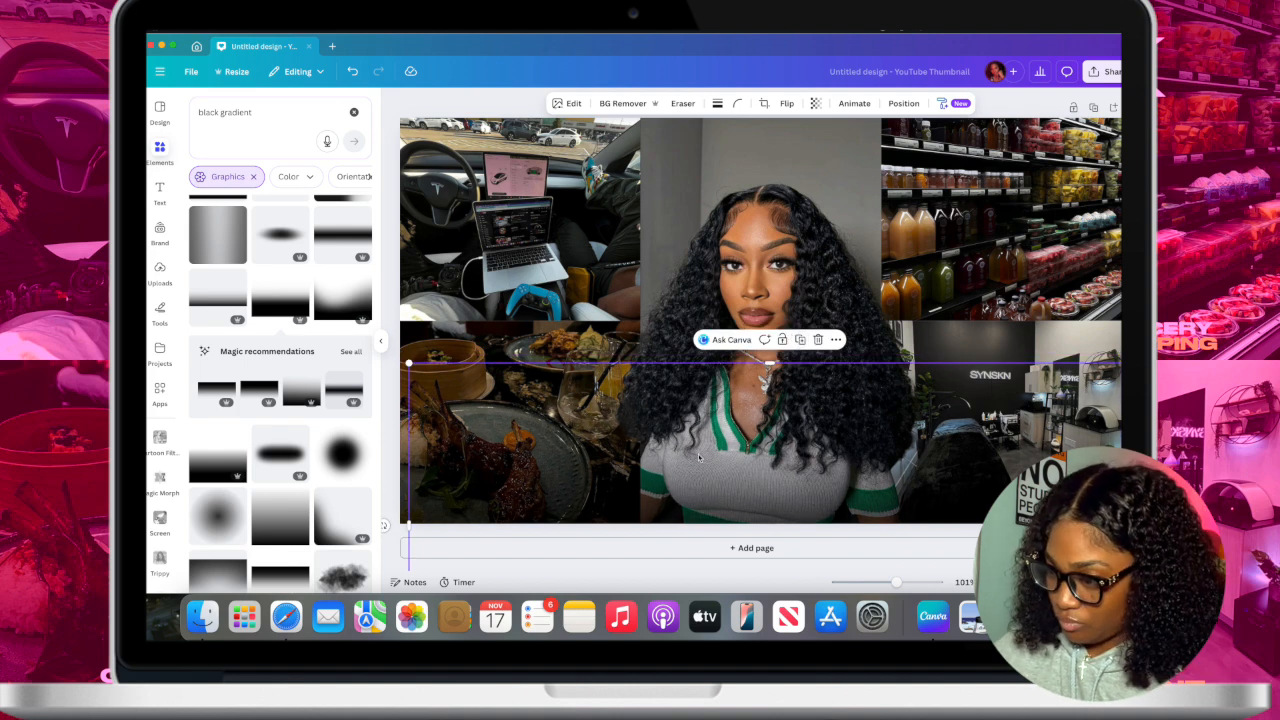
left_click_drag(699, 457, 690, 230)
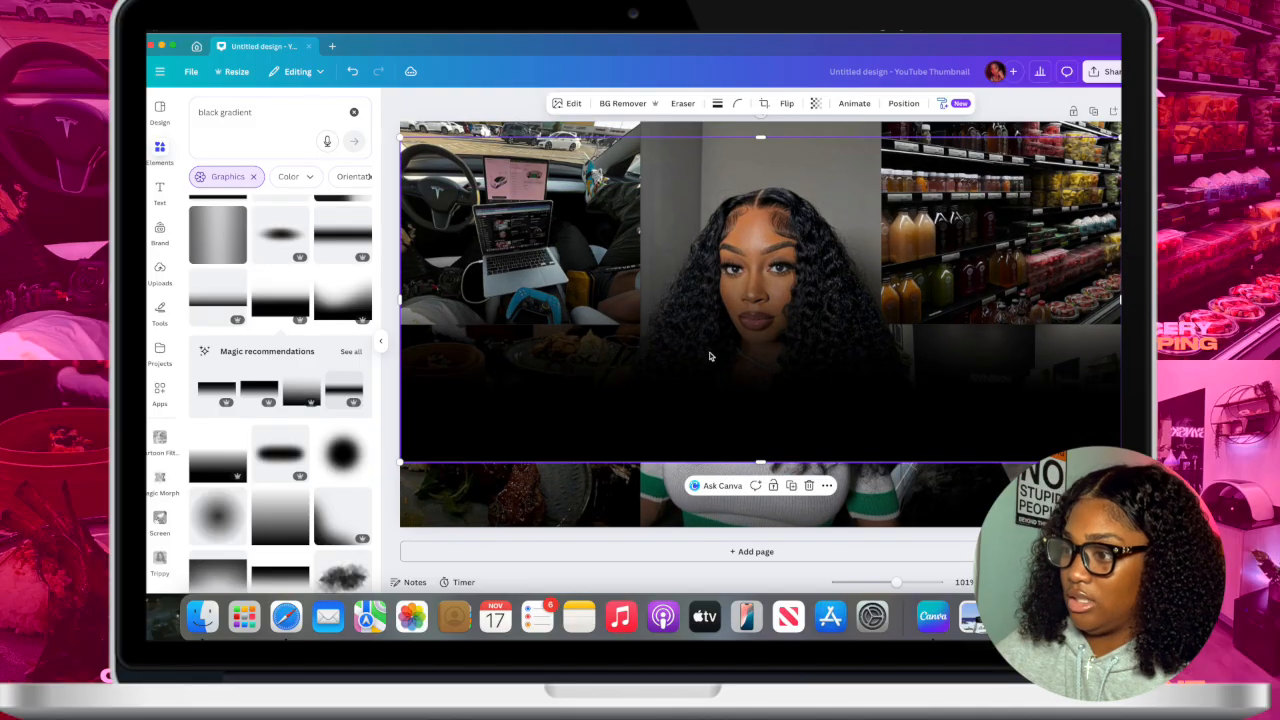
left_click_drag(711, 354, 705, 252)
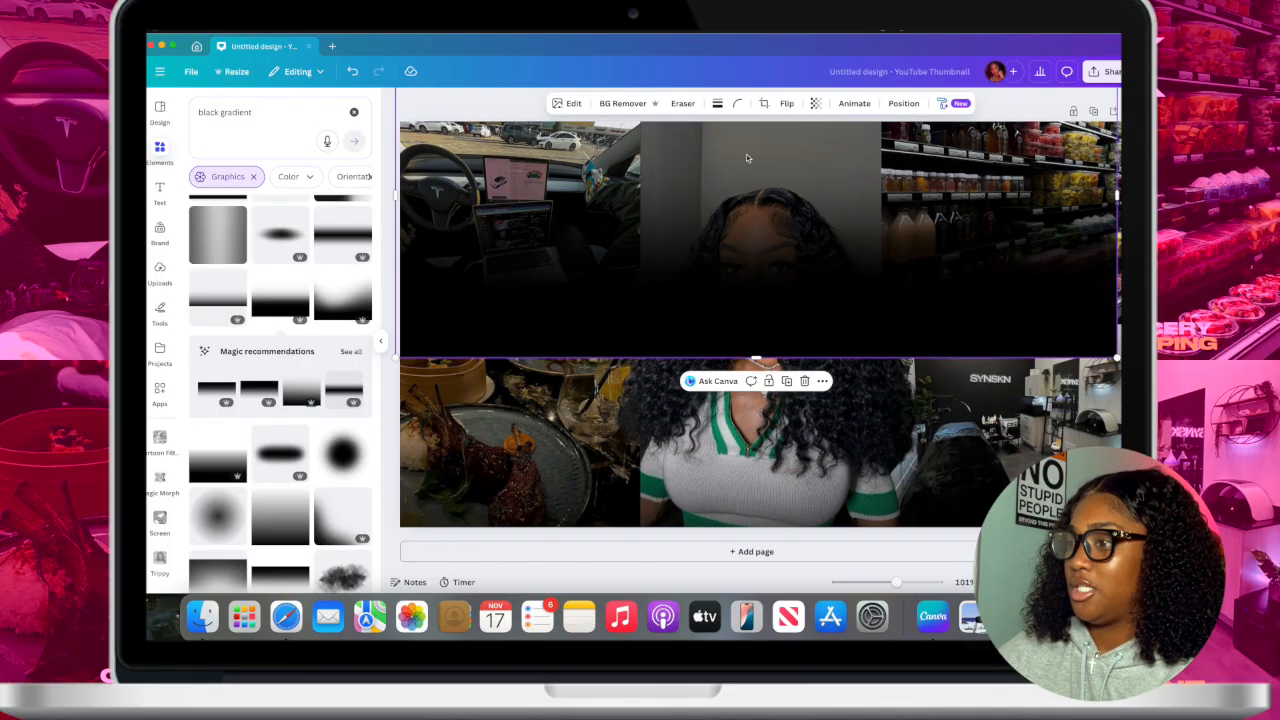
left_click(786, 104)
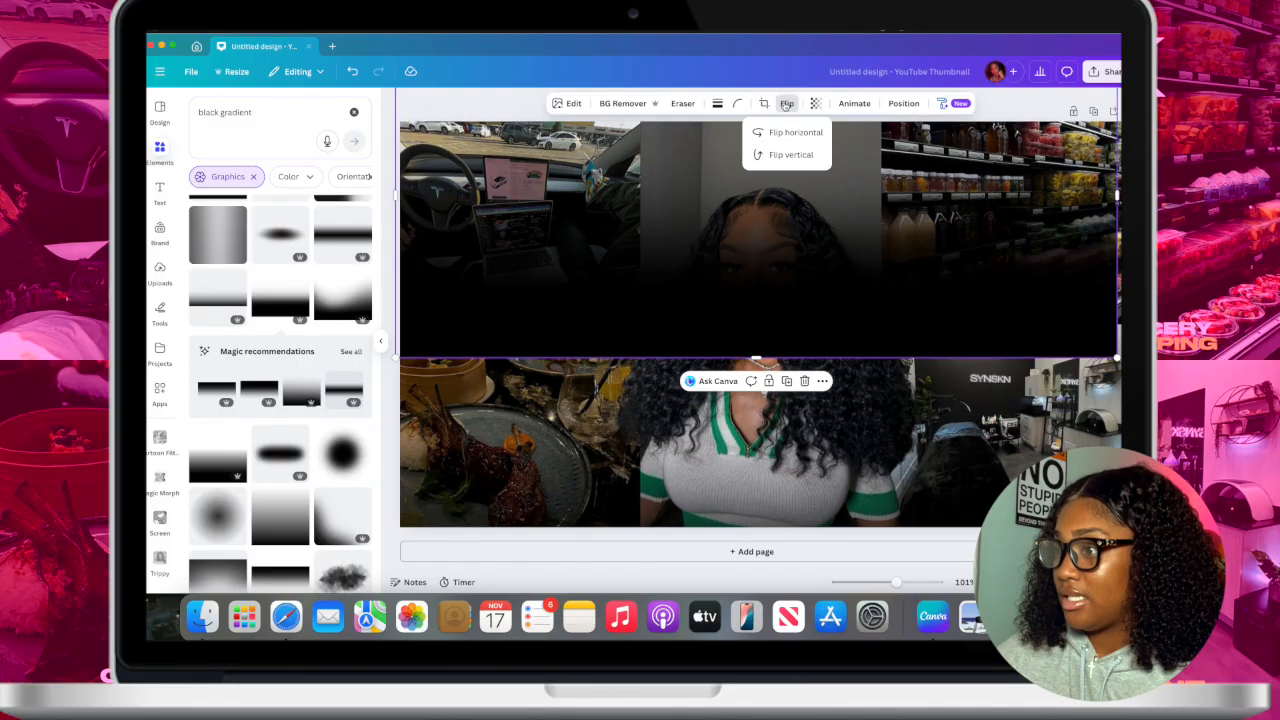
left_click(782, 155)
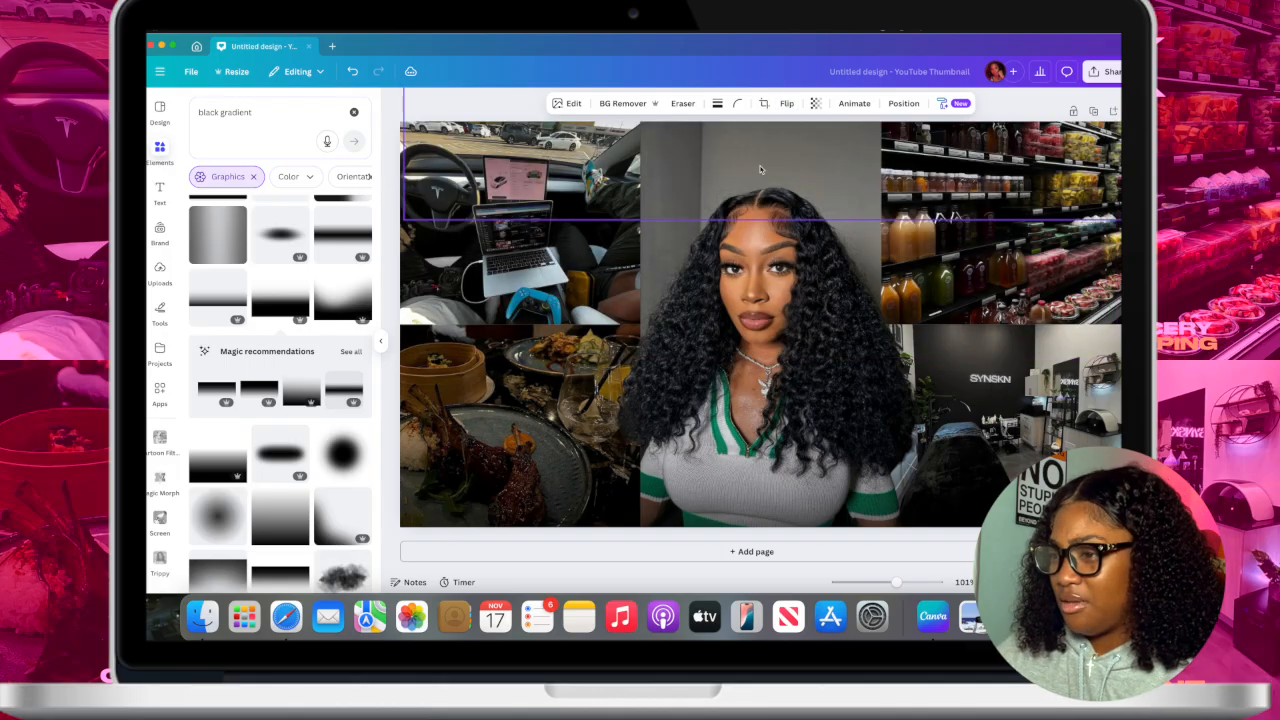
left_click_drag(758, 167, 752, 233)
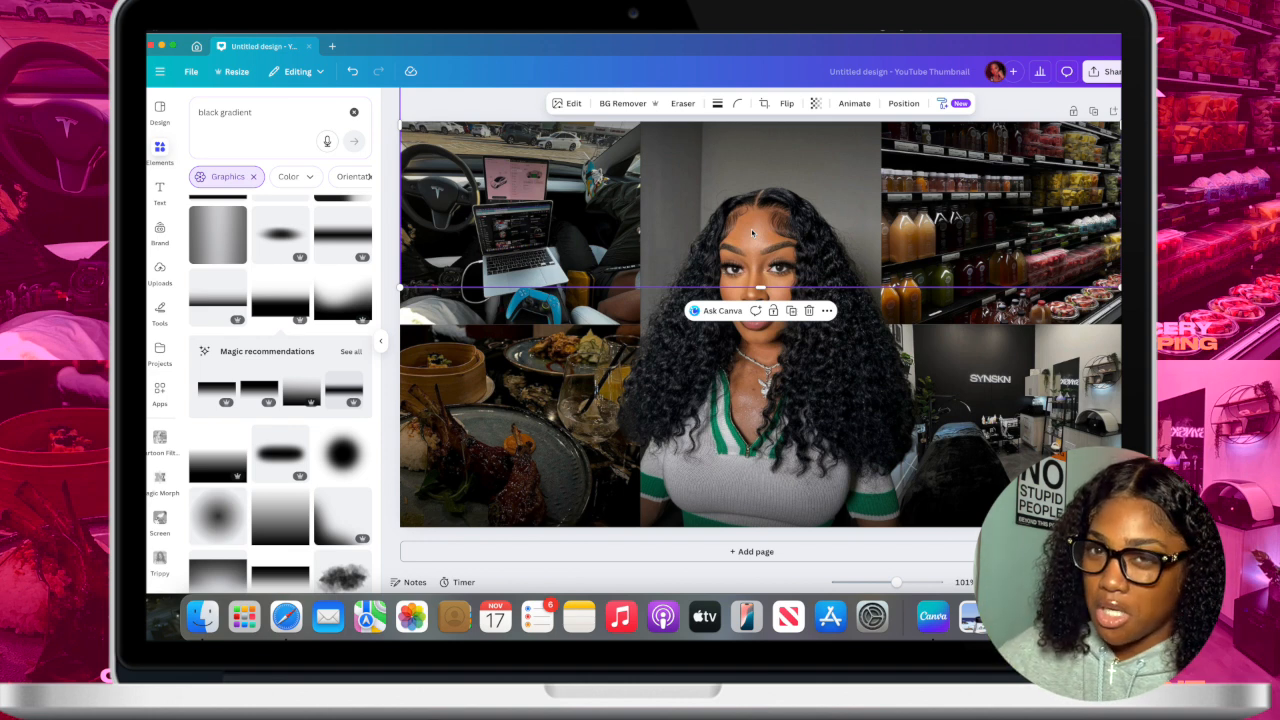
left_click_drag(752, 233, 752, 259)
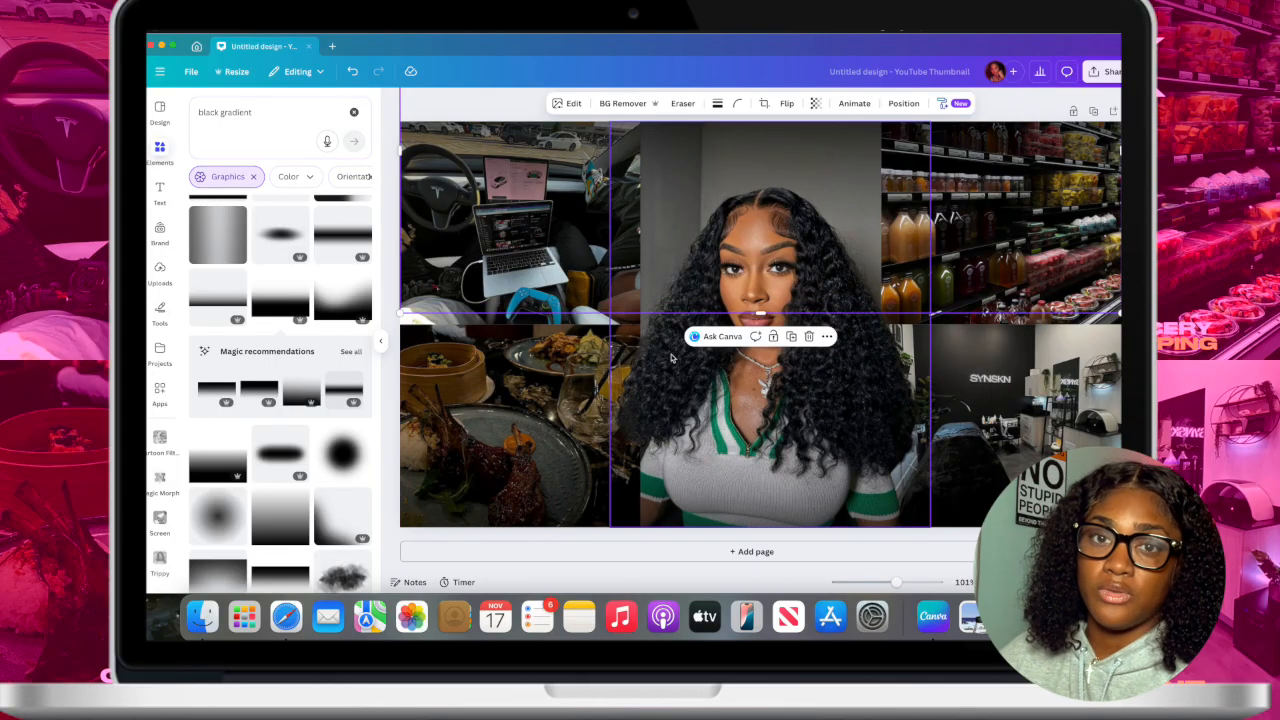
- Move the top gradient's layer beneath the portrait cutout, just above the photo grid, and deselect it
left_click(904, 104)
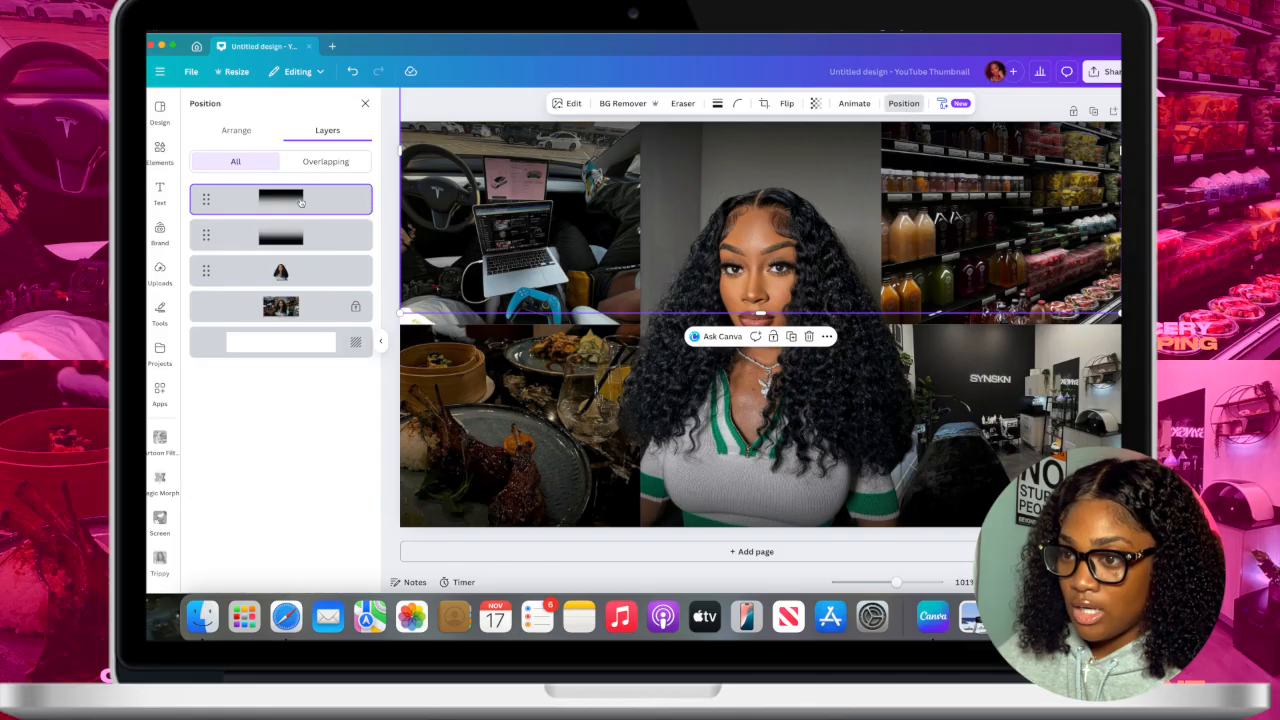
mouse_move(289, 198)
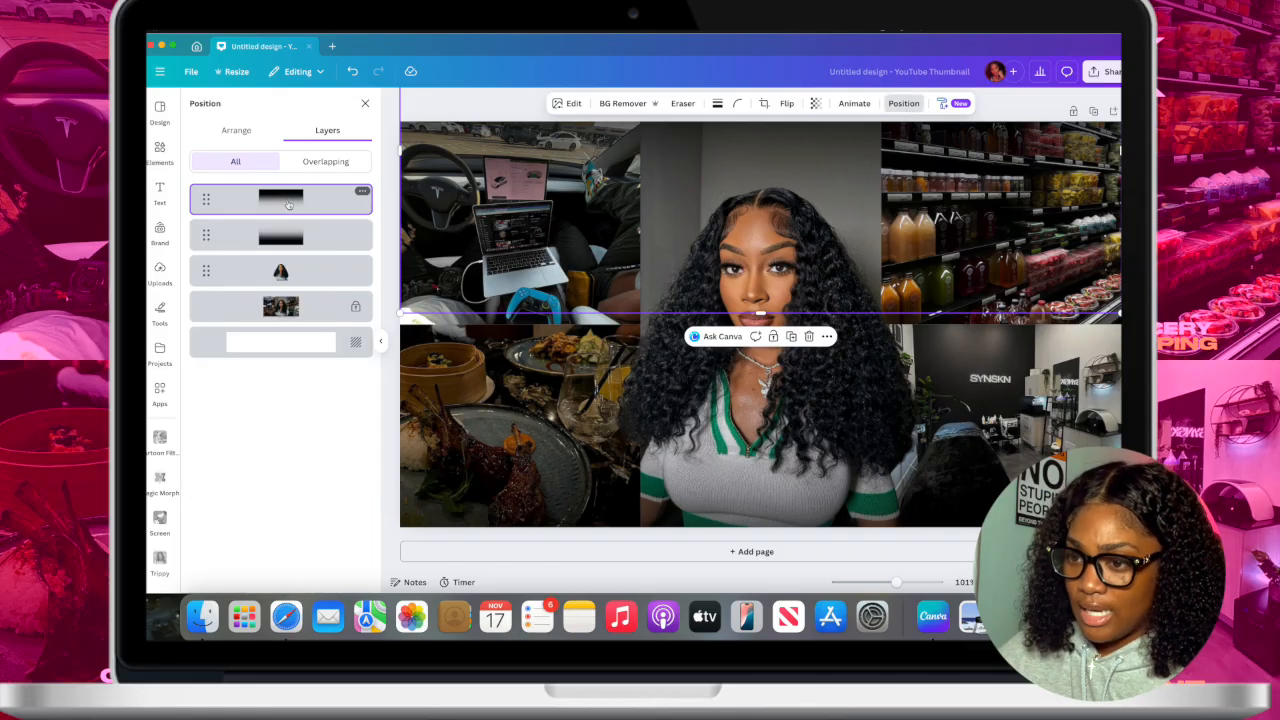
left_click_drag(289, 204, 291, 289)
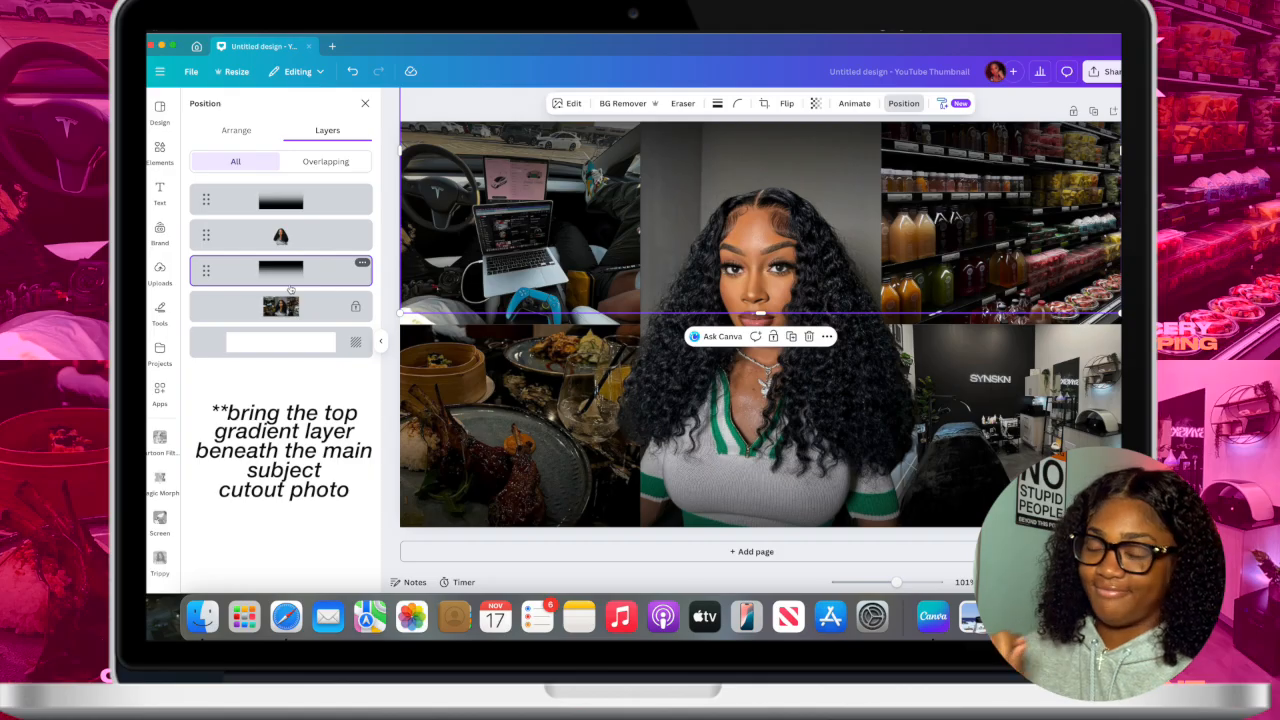
left_click(365, 104)
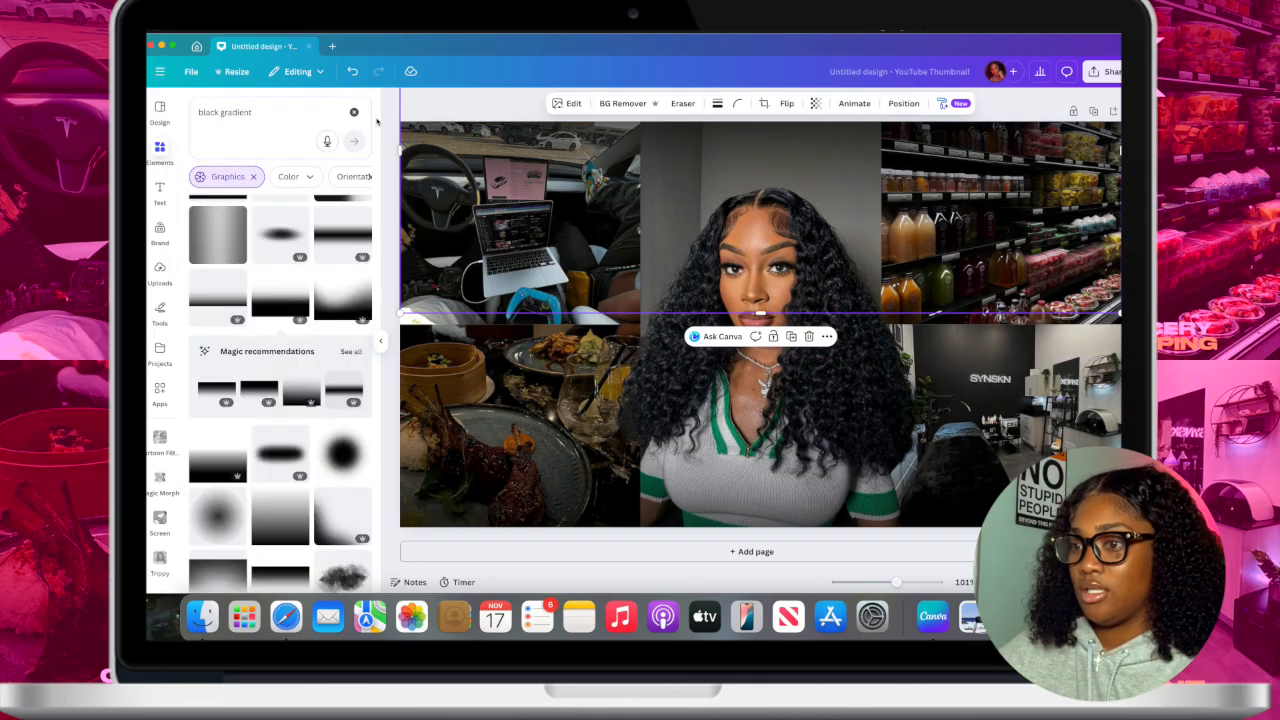
left_click(376, 207)
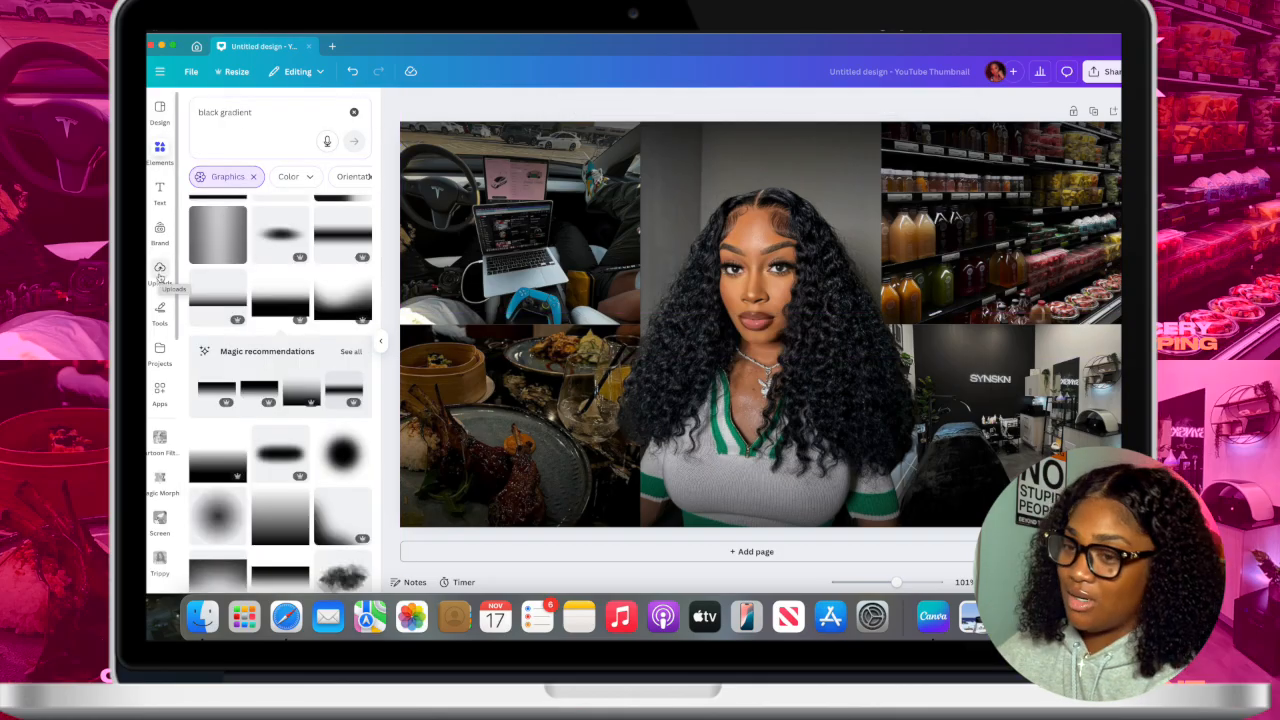
- Add a circle frame from the basic shapes and fill it with the uploaded portrait of the woman looking down to the side
left_click(354, 112)
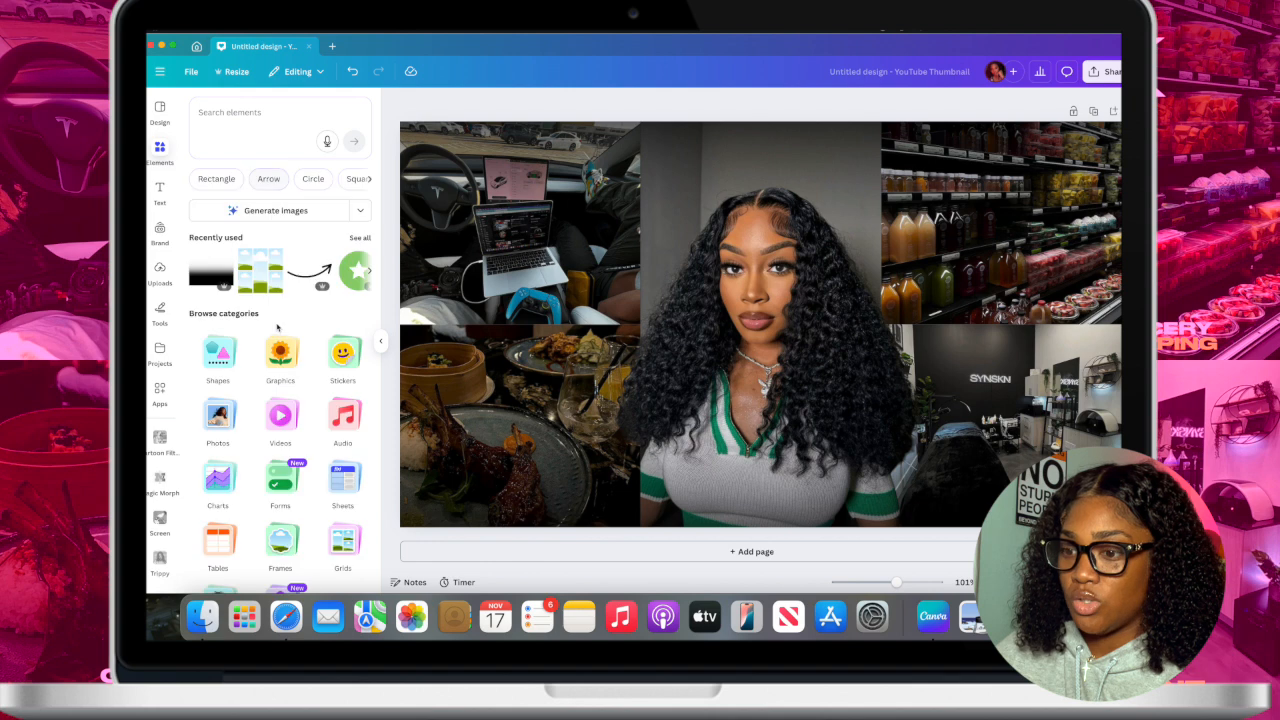
scroll(278, 333, "down", 1)
left_click(284, 492)
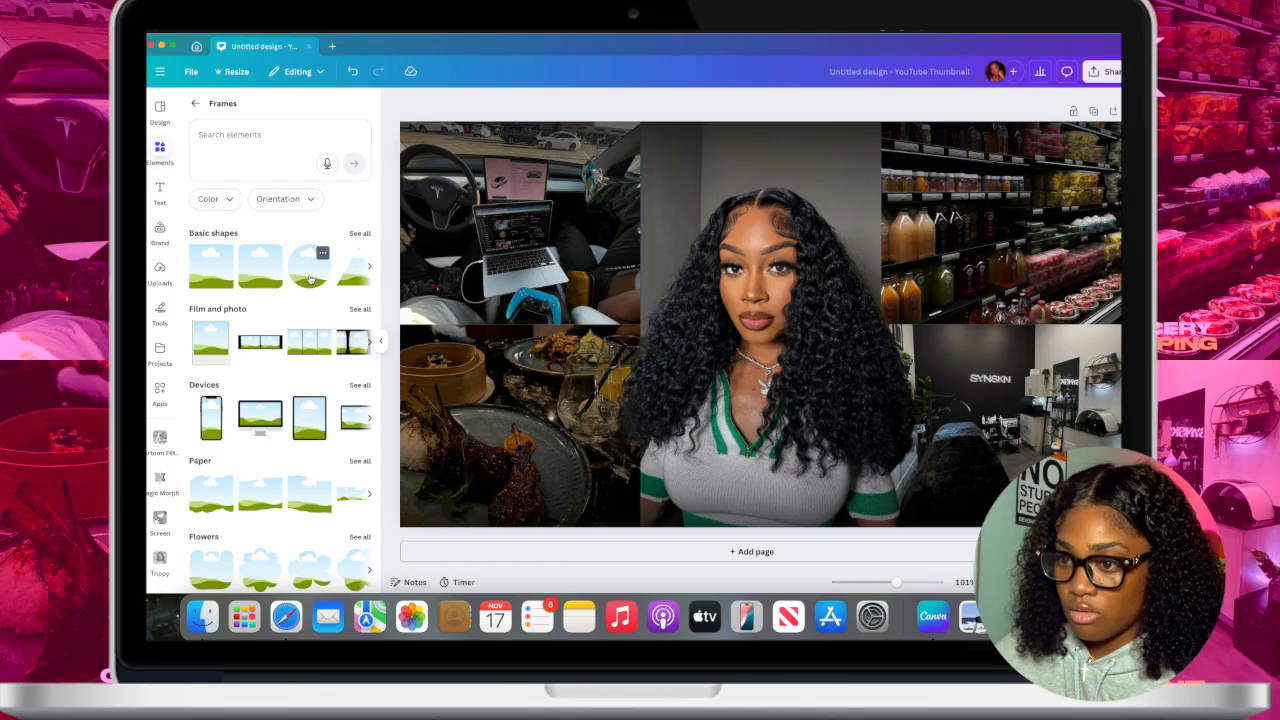
left_click(310, 268)
left_click(160, 270)
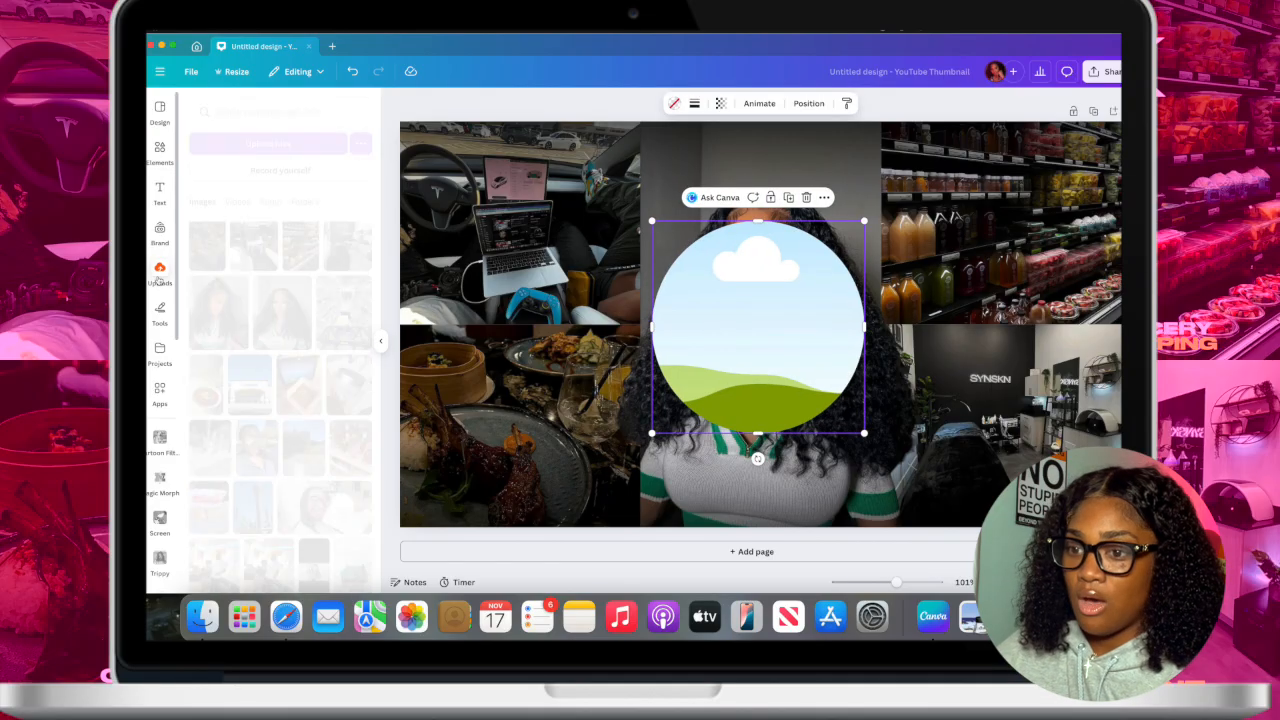
mouse_move(242, 288)
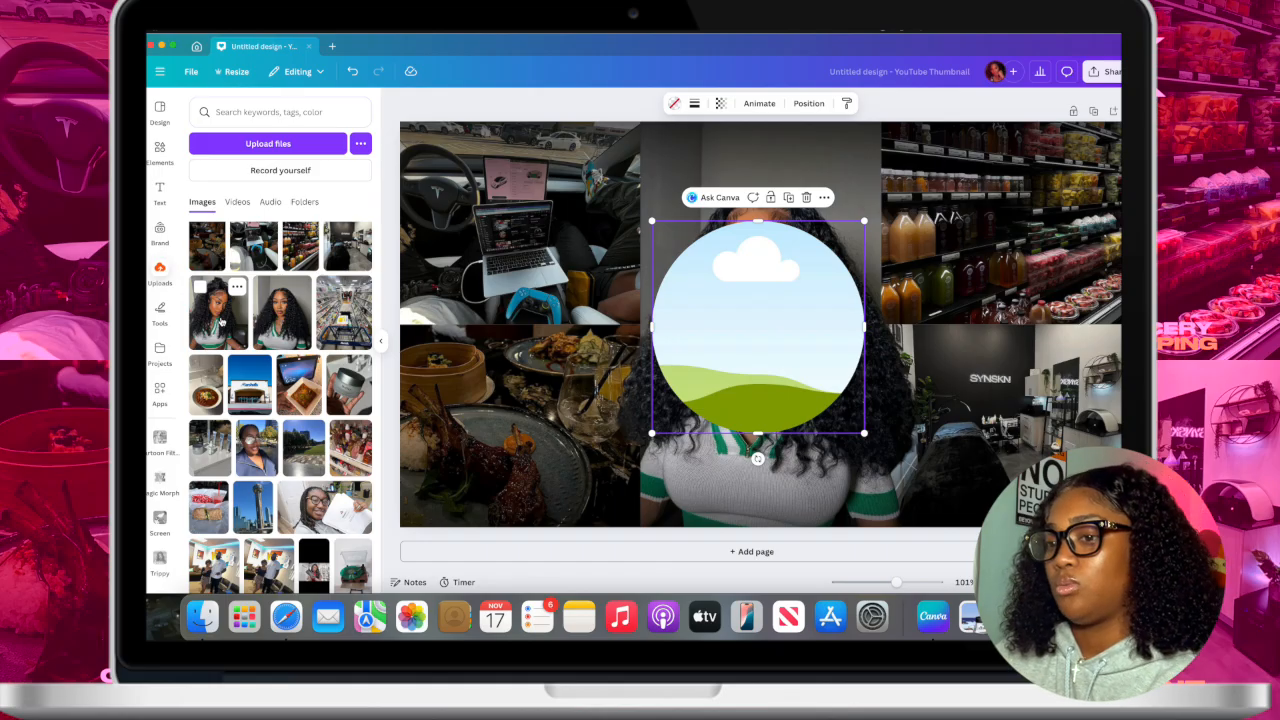
left_click(222, 321)
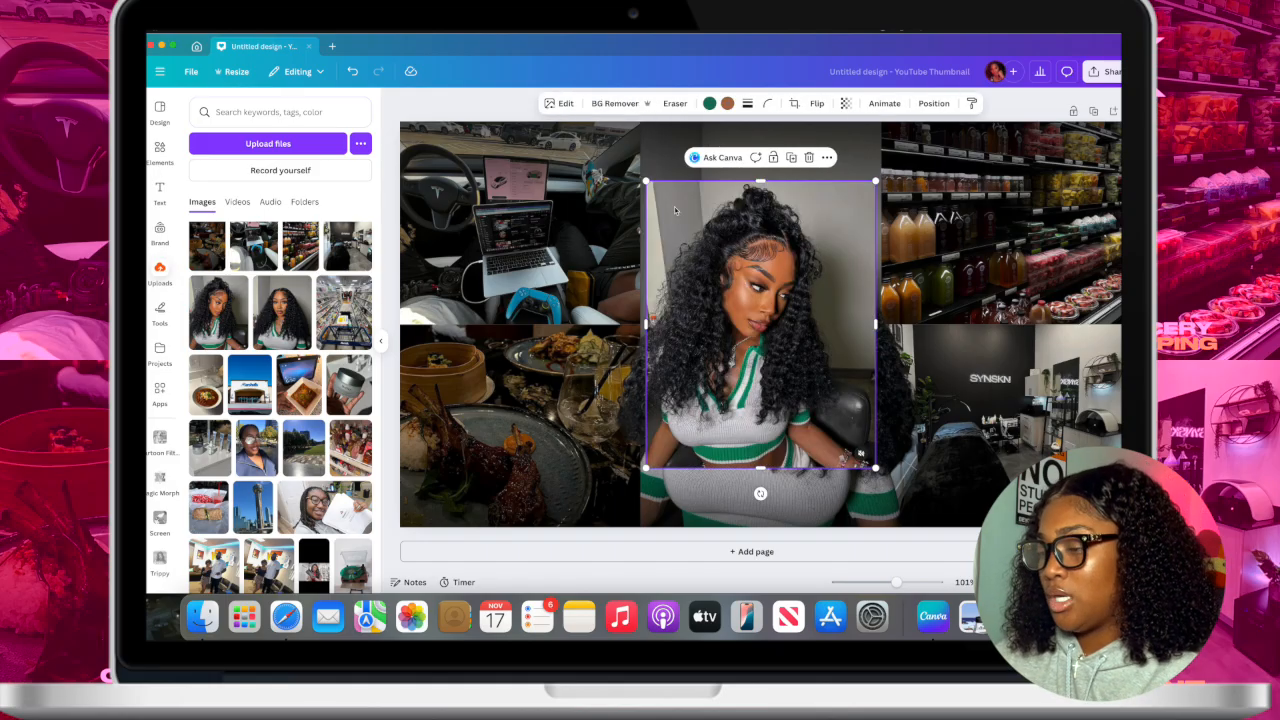
left_click_drag(675, 210, 713, 251)
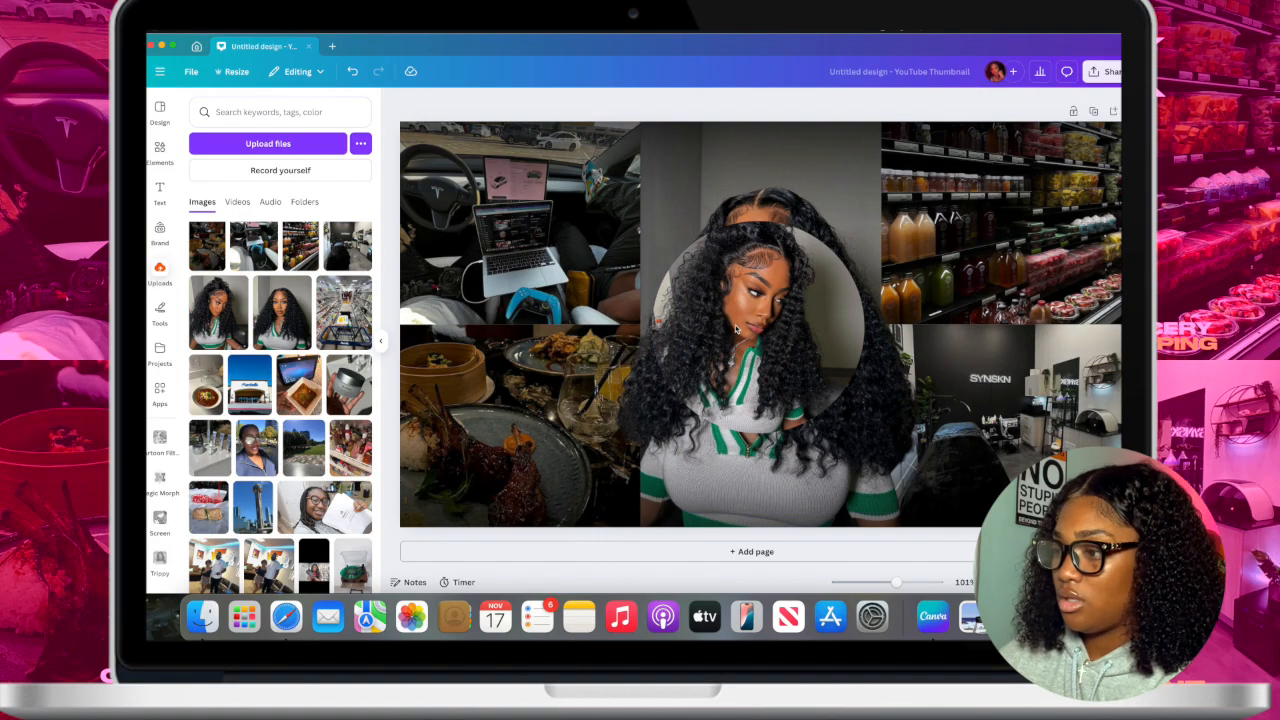
- Enlarge and reposition the photo inside the circle frame for a close-up of the hairline, forehead and eyes
double_click(736, 328)
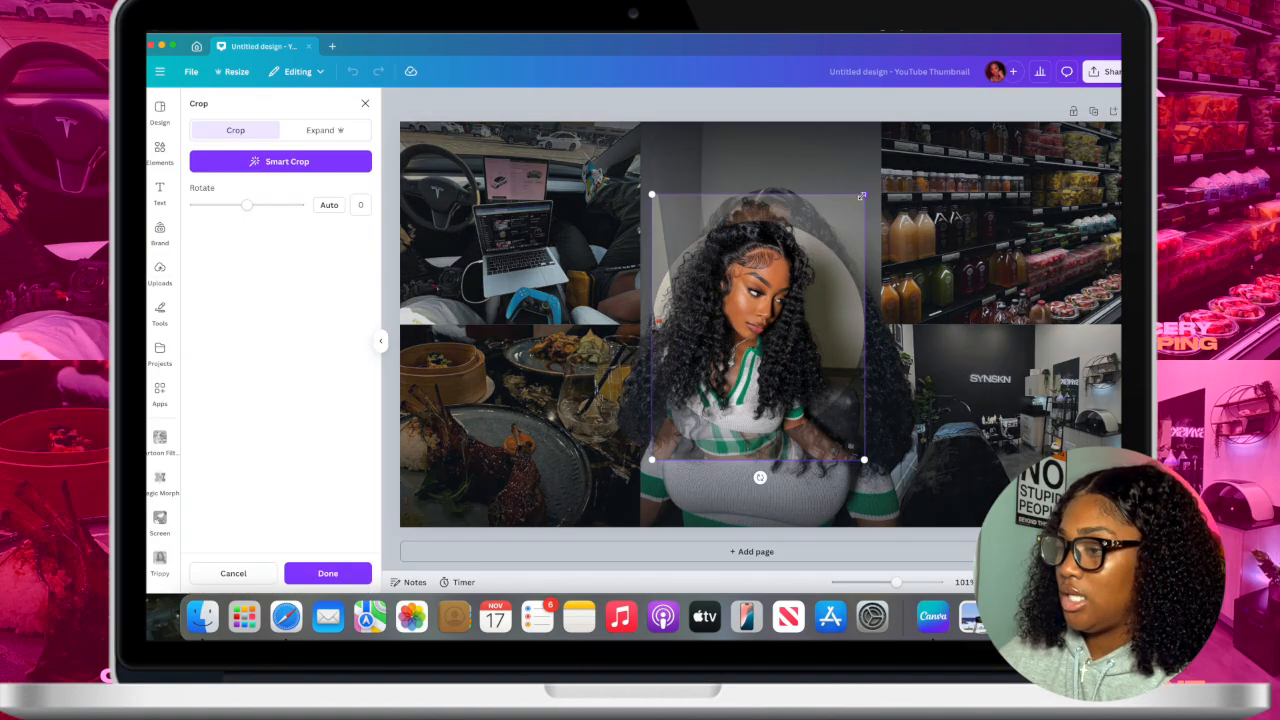
left_click_drag(862, 196, 1040, 72)
left_click_drag(870, 221, 823, 373)
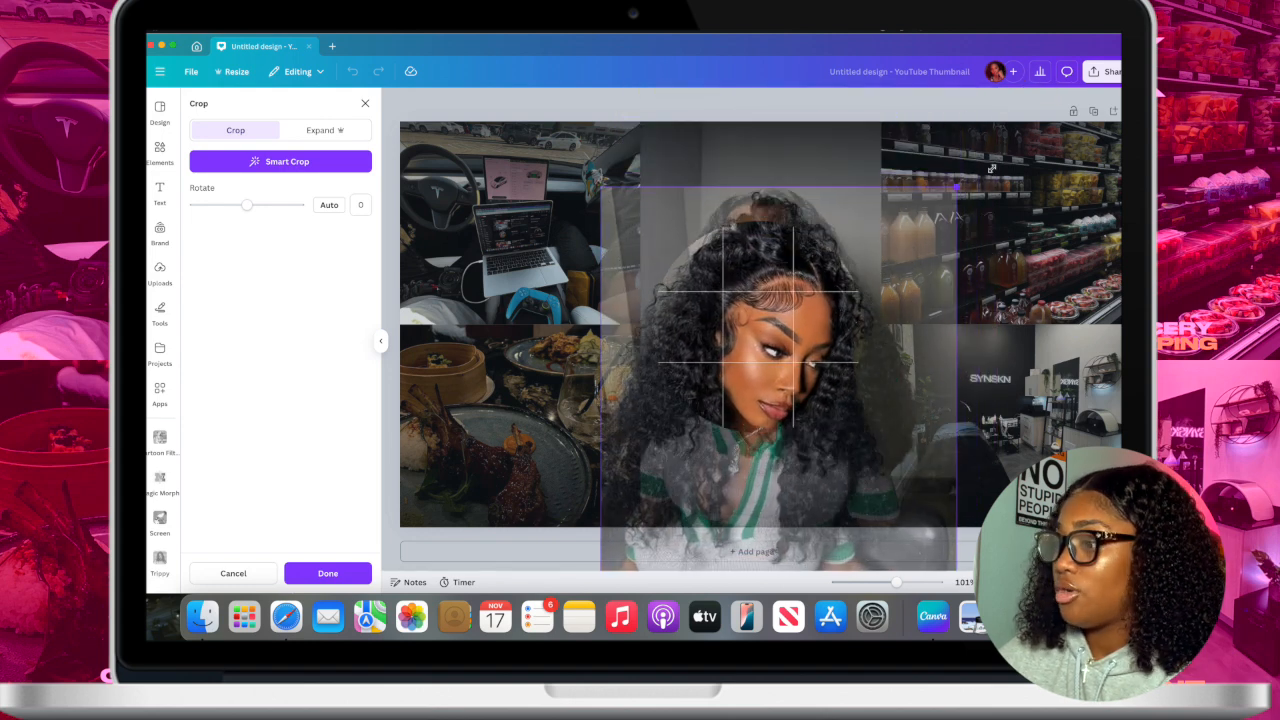
left_click_drag(991, 169, 1020, 106)
left_click_drag(801, 210, 757, 303)
left_click_drag(974, 199, 1048, 109)
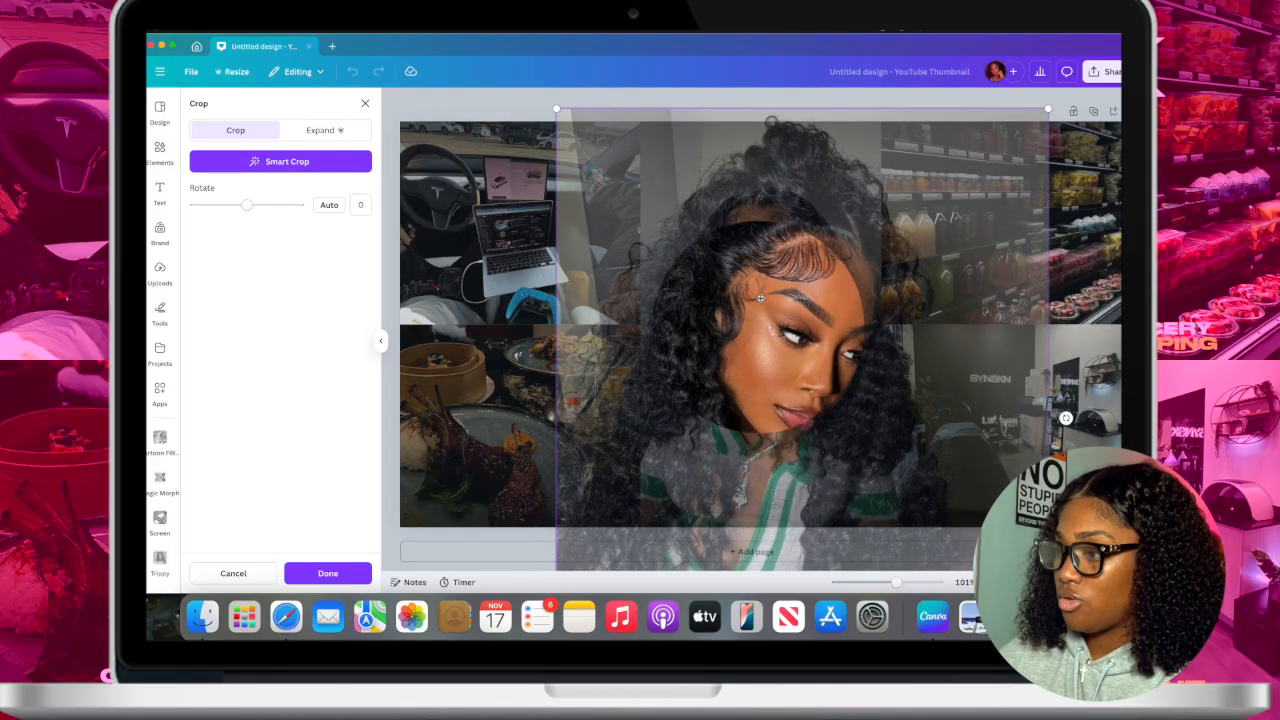
left_click_drag(760, 298, 724, 370)
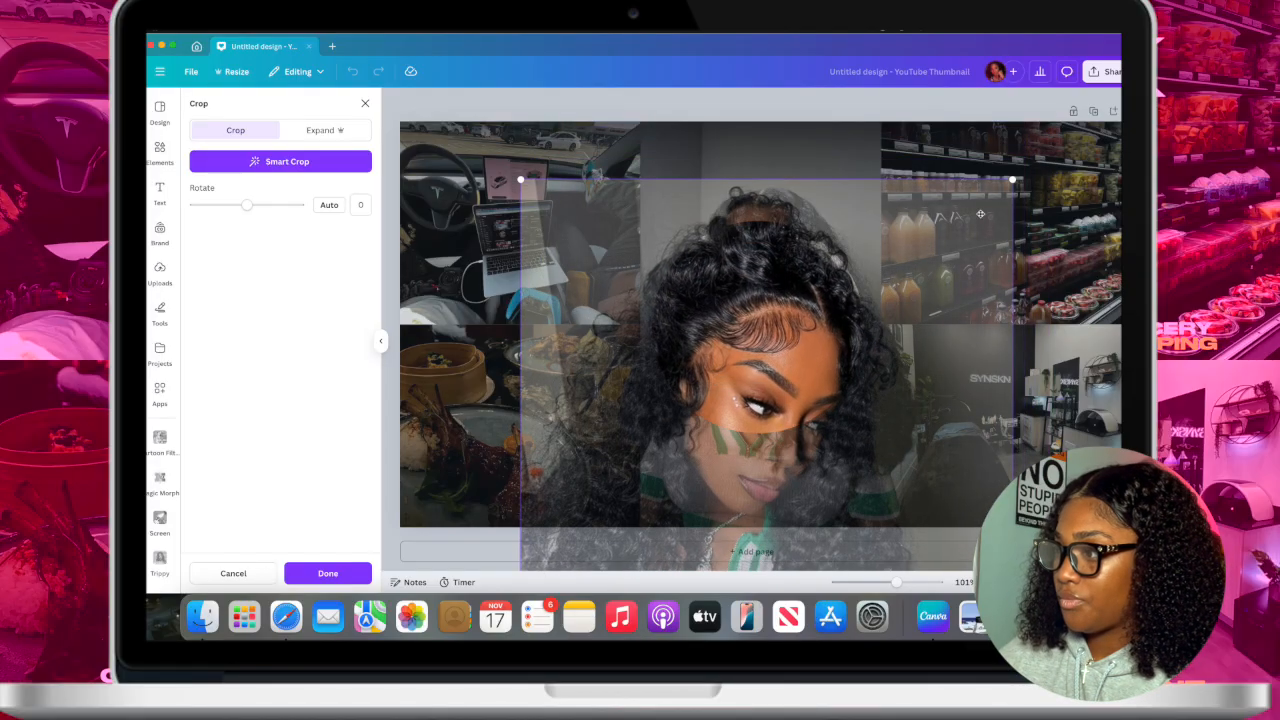
left_click_drag(1016, 181, 1068, 110)
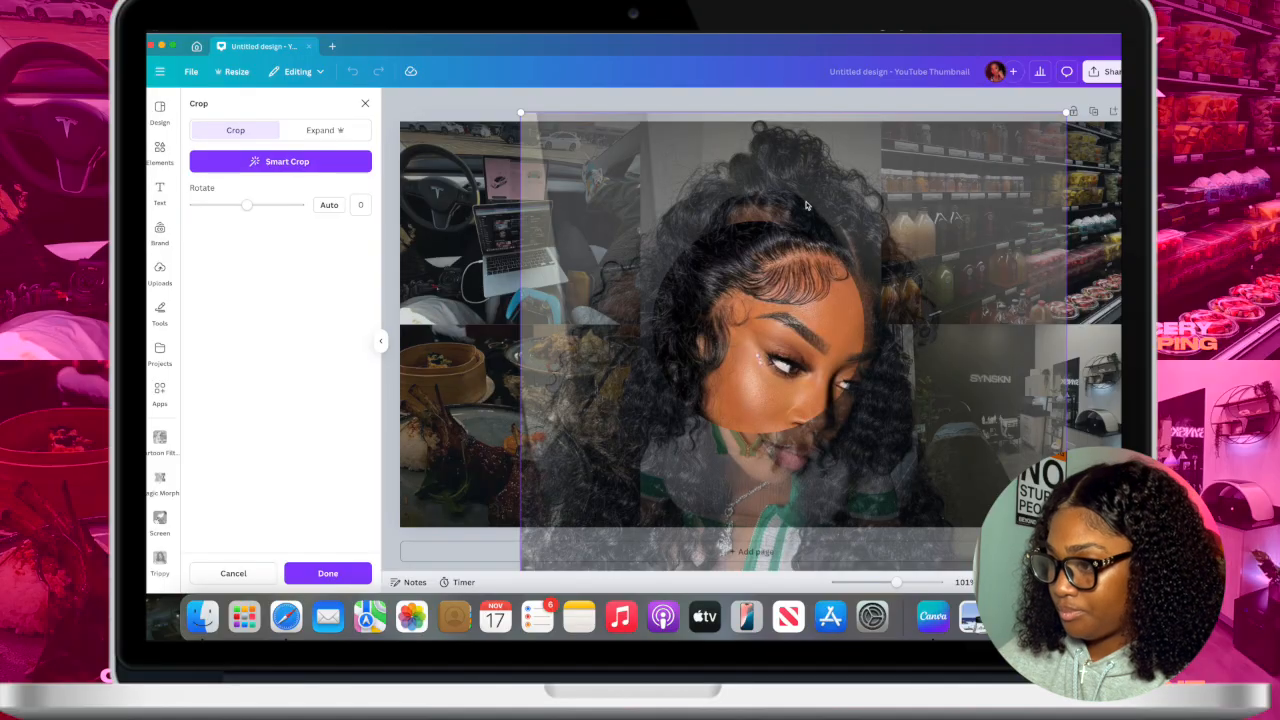
left_click_drag(773, 280, 738, 345)
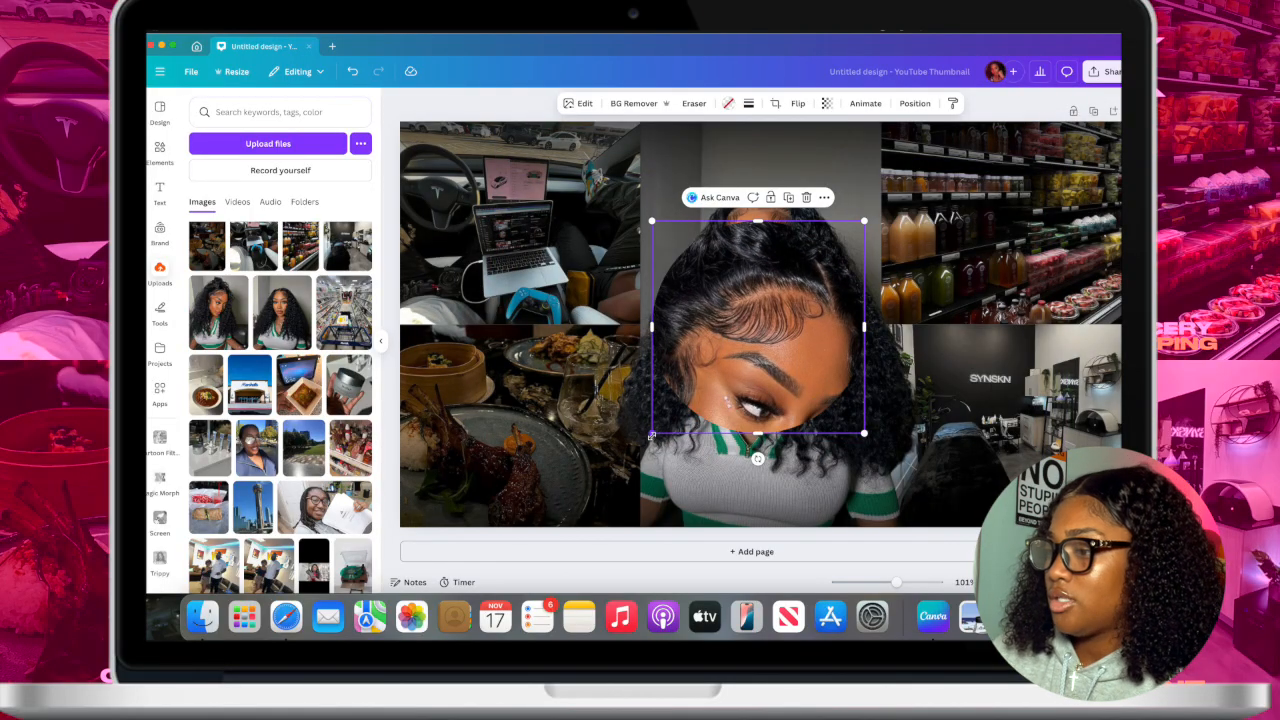
- Shrink the circular close-up, place it beside the portrait's head over the grocery photo, and layer it beneath the portrait cutout
left_click_drag(651, 437, 731, 348)
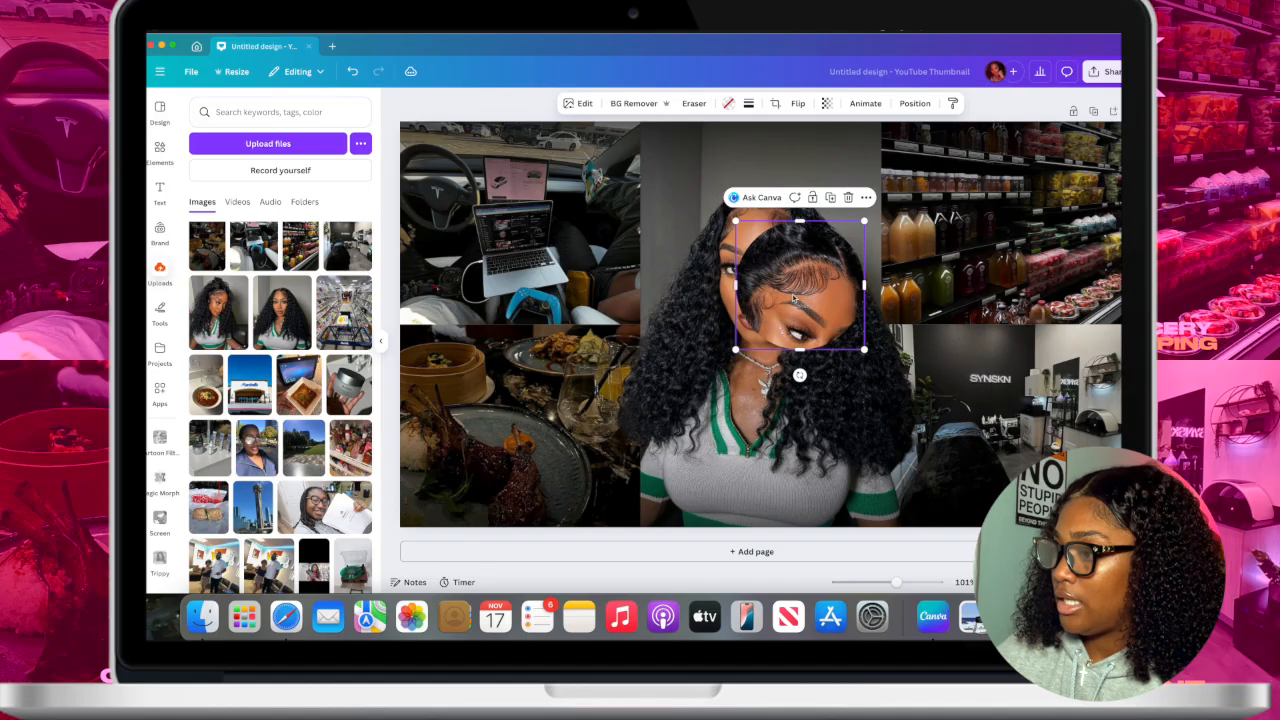
left_click_drag(797, 285, 894, 248)
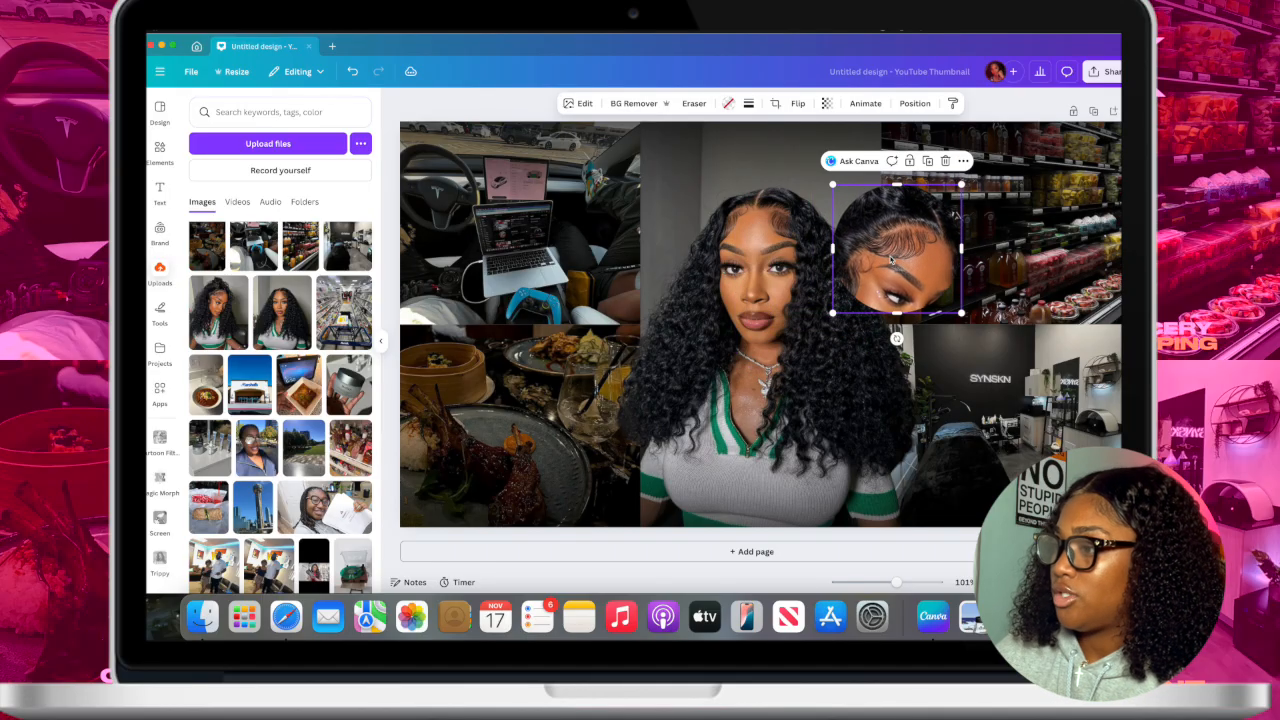
left_click(914, 104)
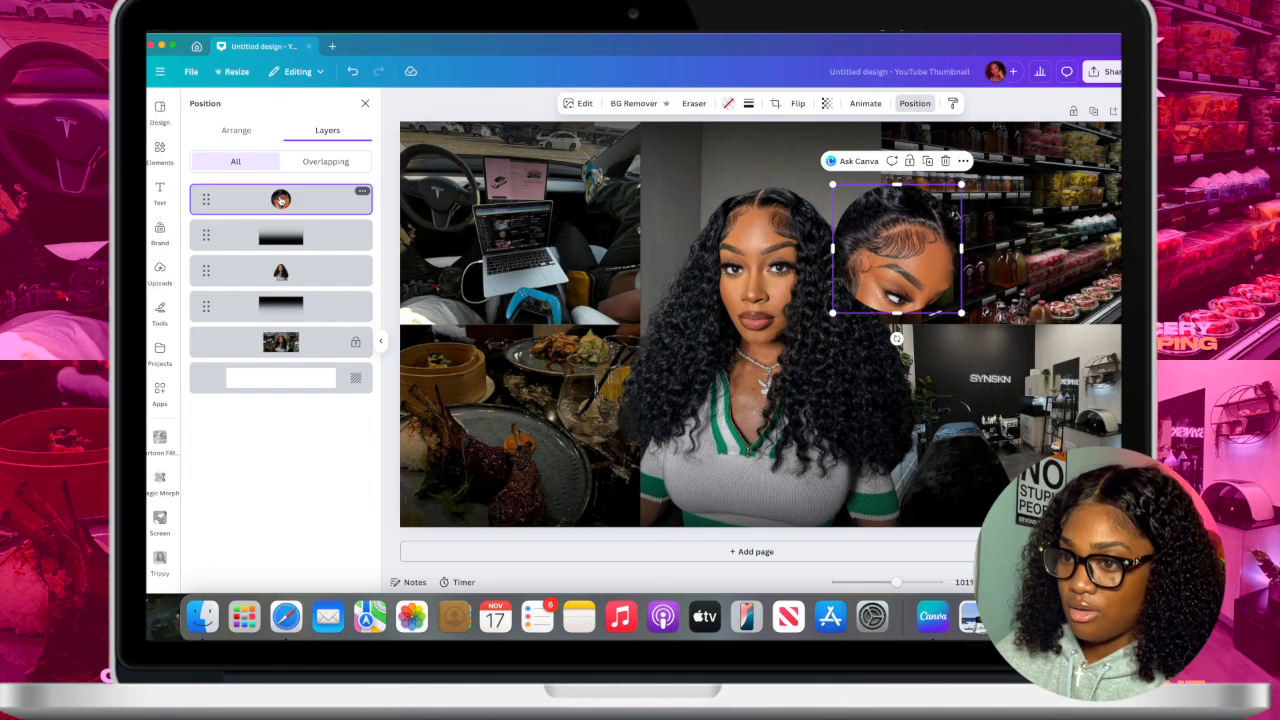
left_click_drag(280, 199, 281, 272)
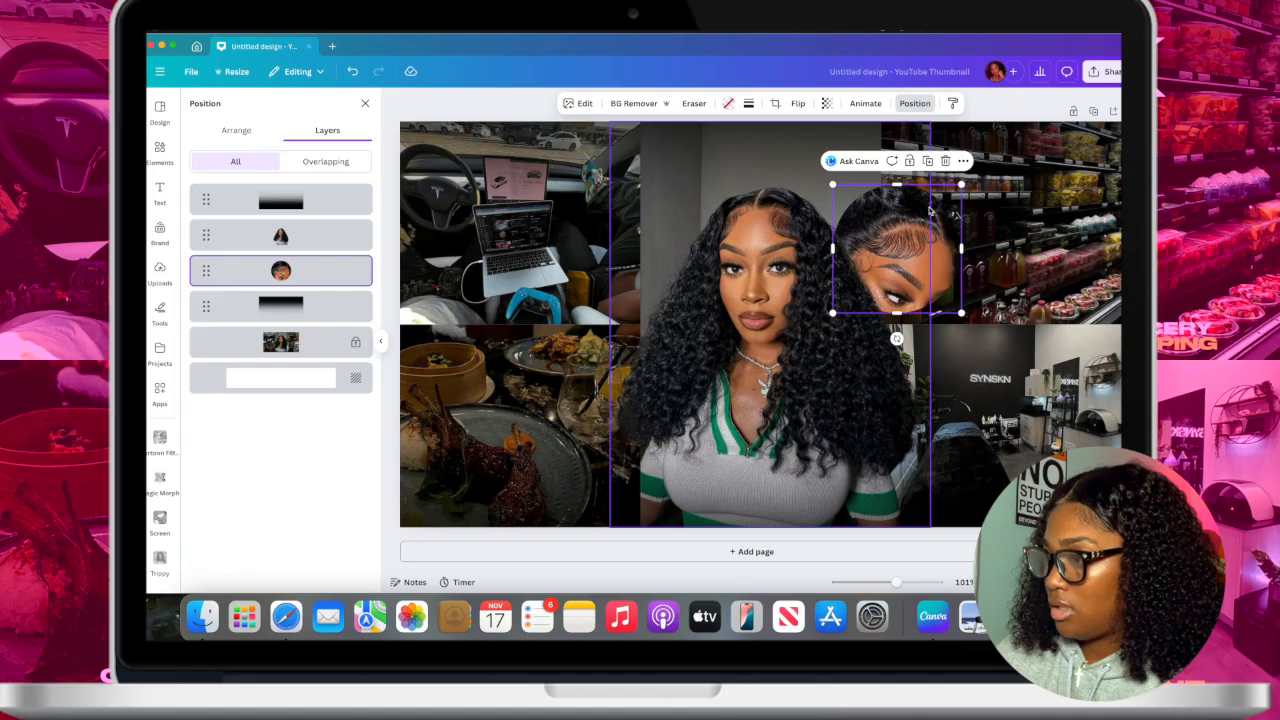
mouse_move(919, 213)
left_mouse_down()
mouse_move(927, 237)
mouse_move(921, 228)
left_mouse_up()
- Search the uploads for "circle" and add the glowing teal ring image to the thumbnail
left_click(160, 272)
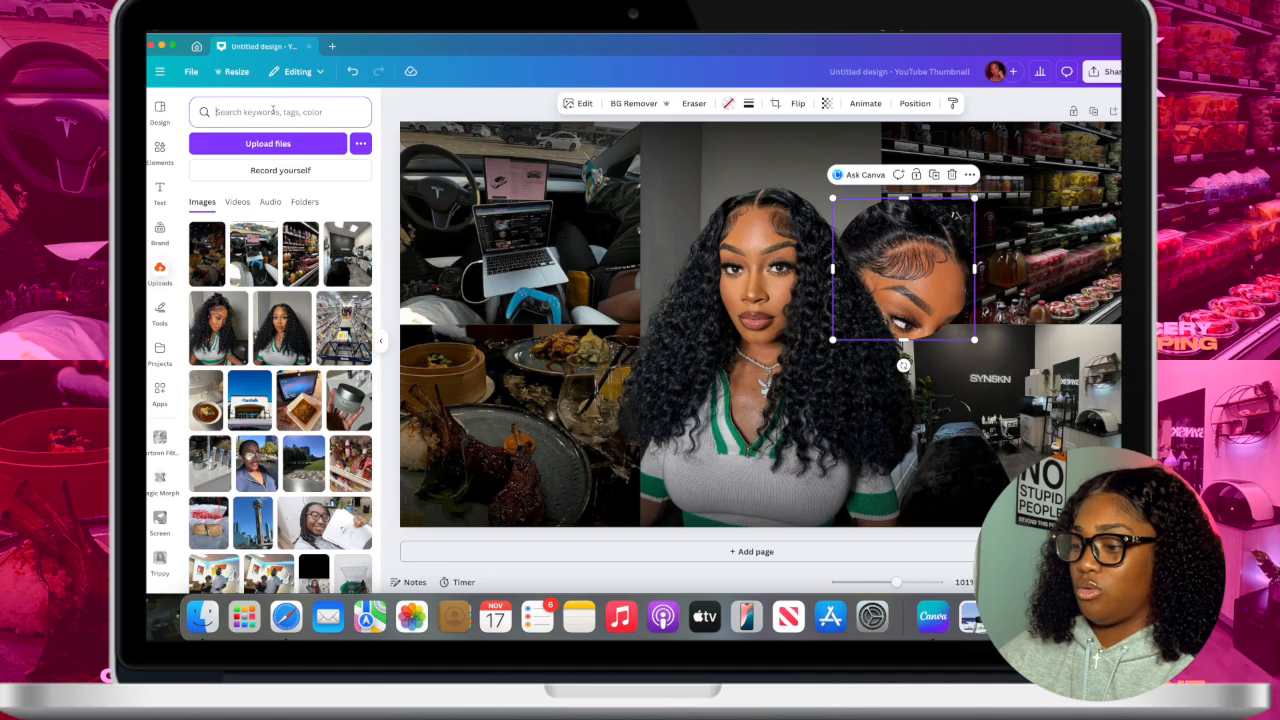
type("circle")
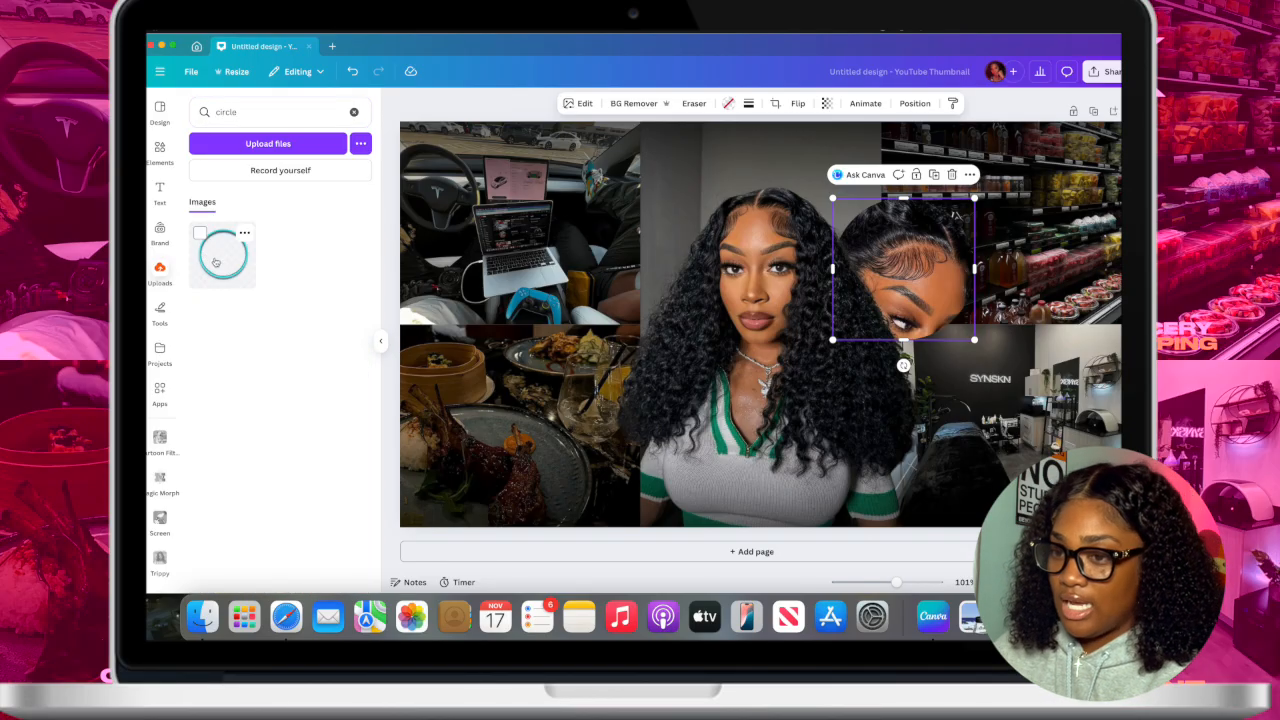
left_click(205, 254)
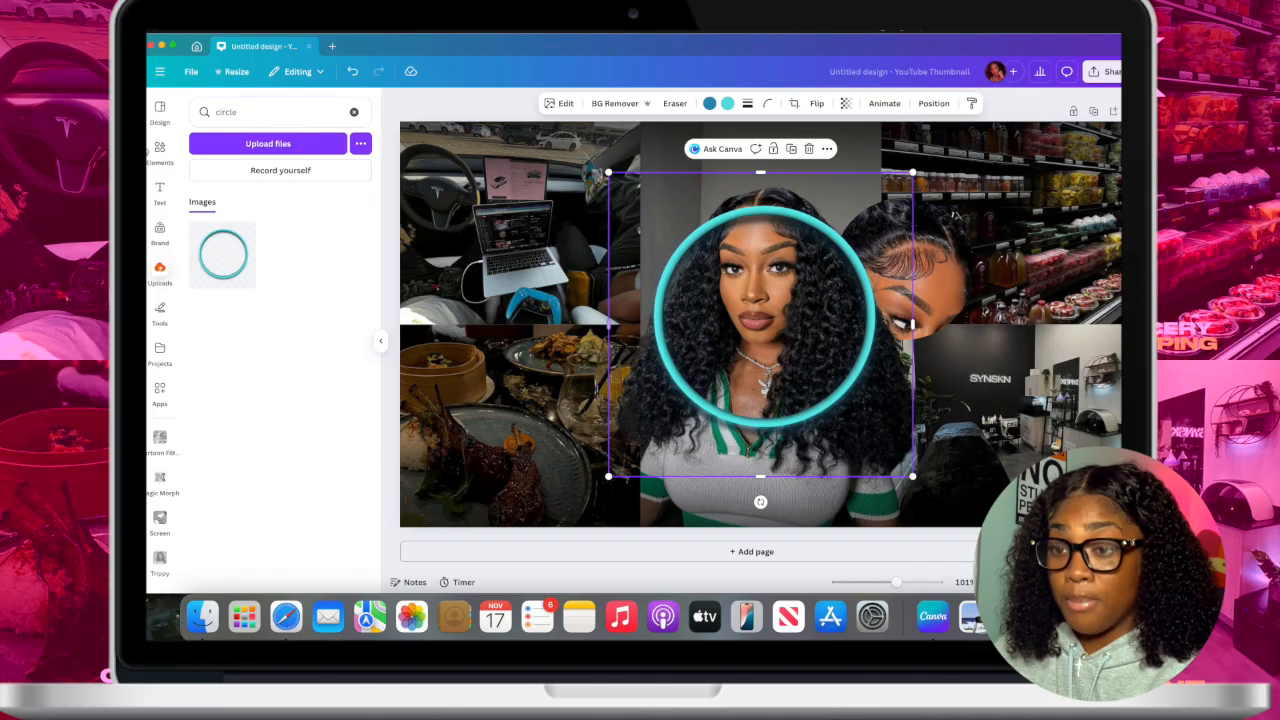
- Return to the main elements library and search it for "circle"
left_click(159, 150)
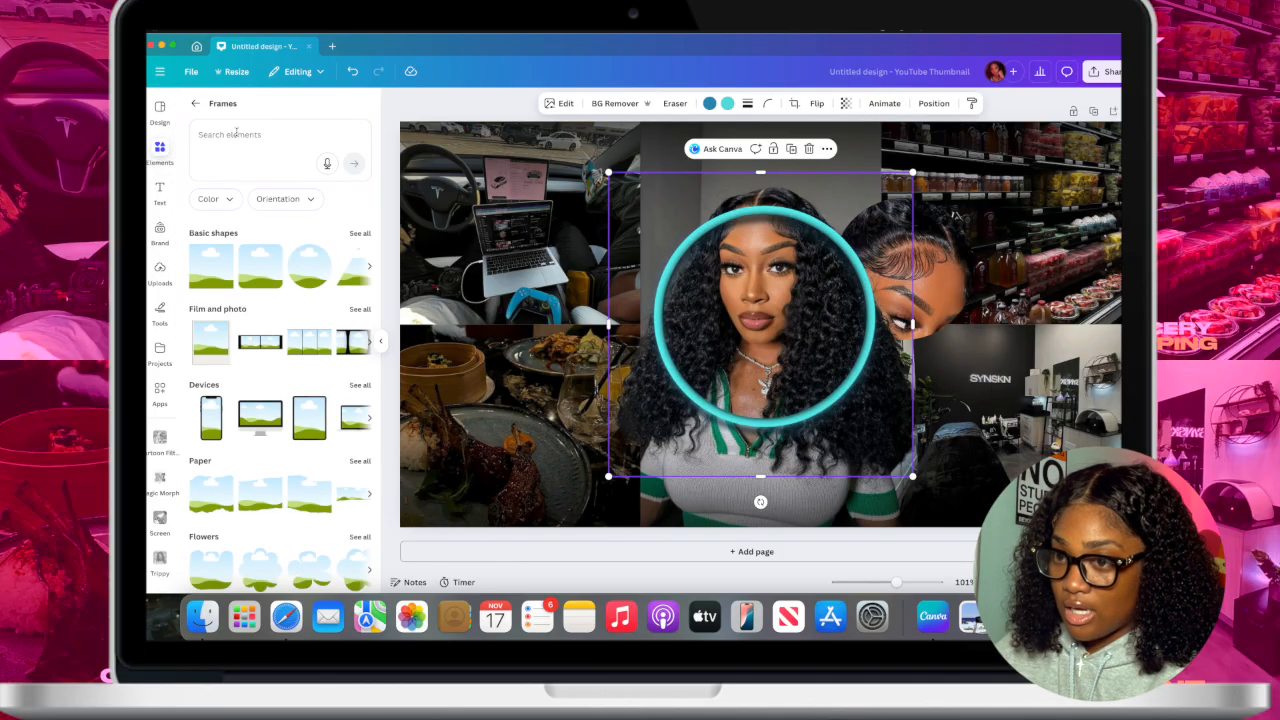
left_click(195, 103)
left_click(270, 113)
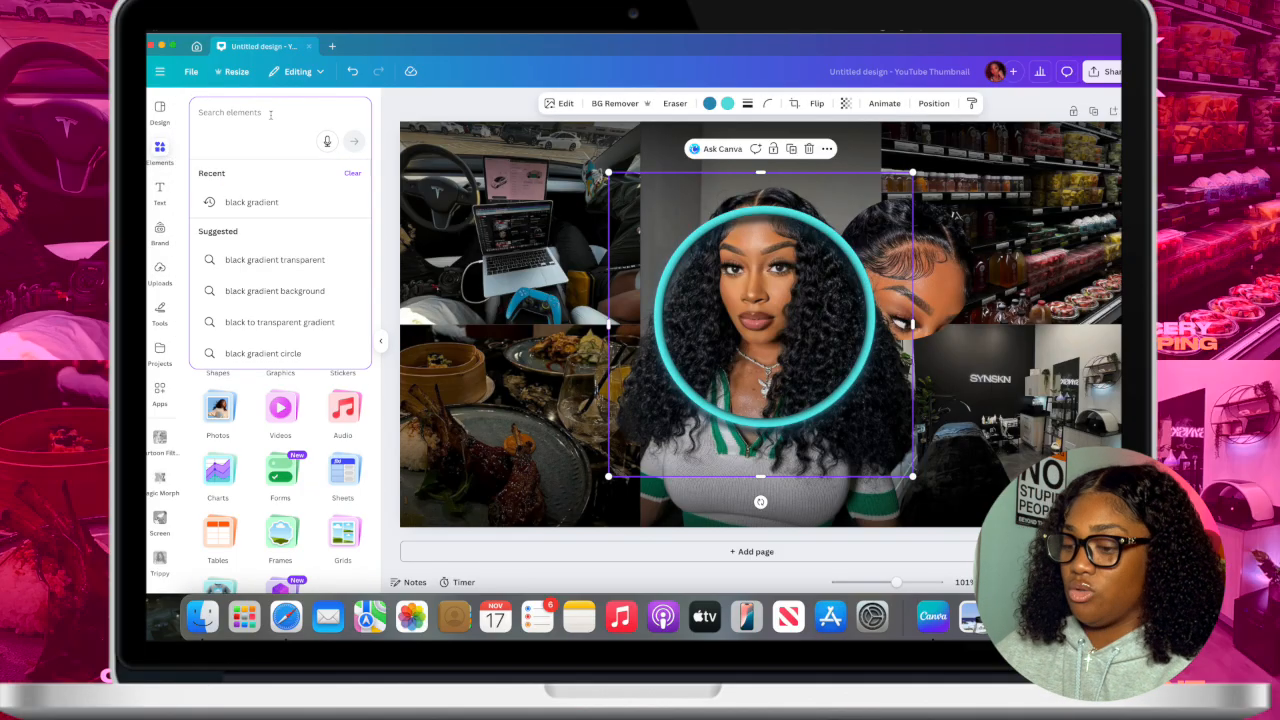
type("circle")
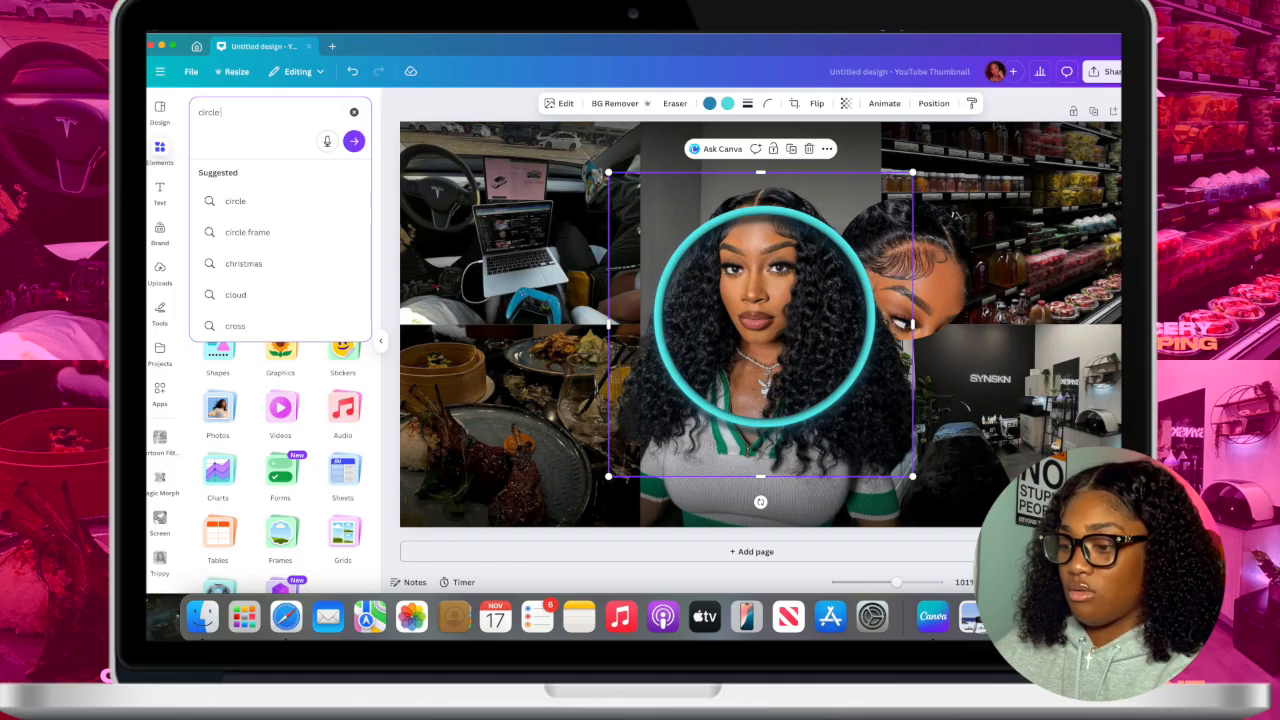
key("Return")
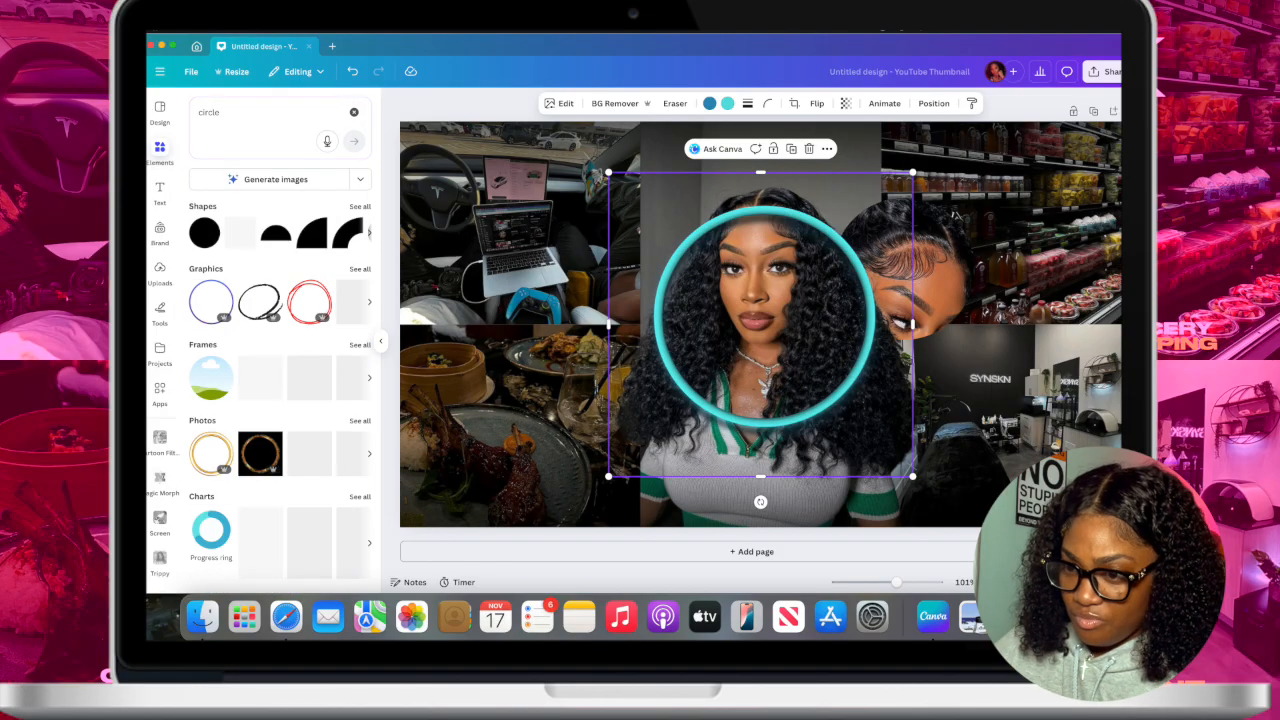
- Browse the full set of circle graphics for alternative ring designs, and return to the uploaded images
left_click(359, 304)
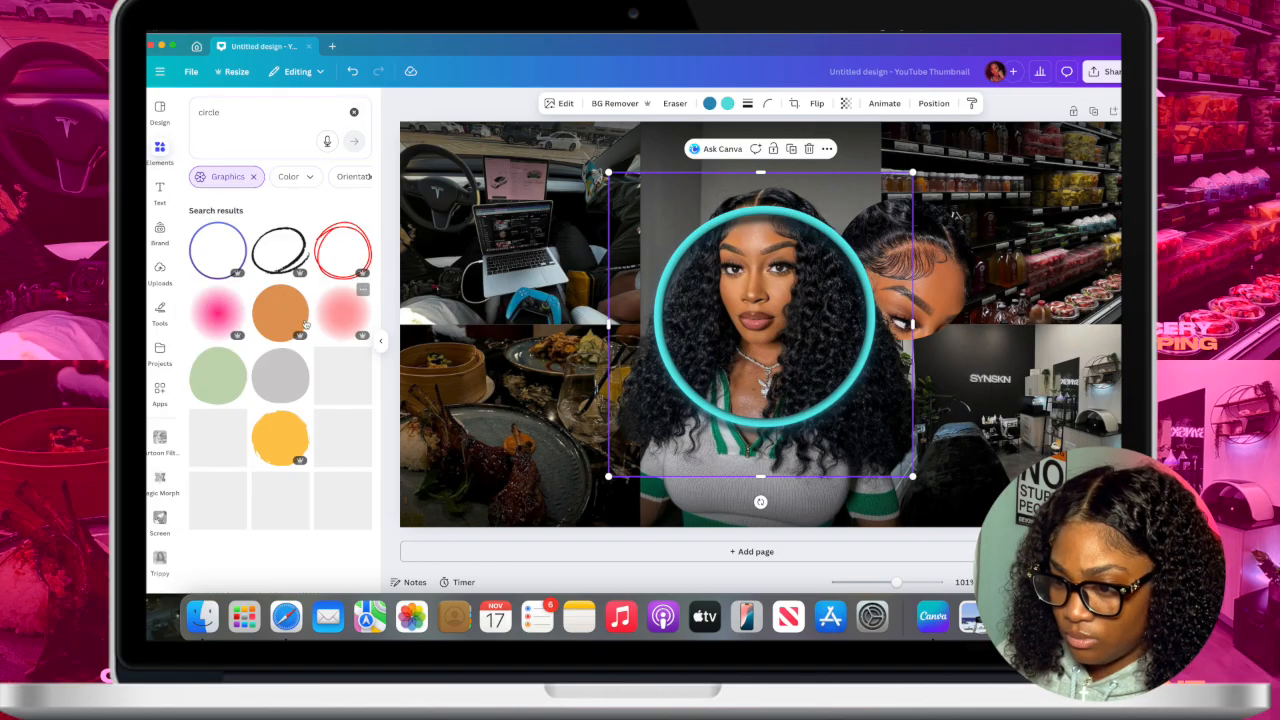
scroll(298, 350, "down", 3)
scroll(298, 350, "down", 5)
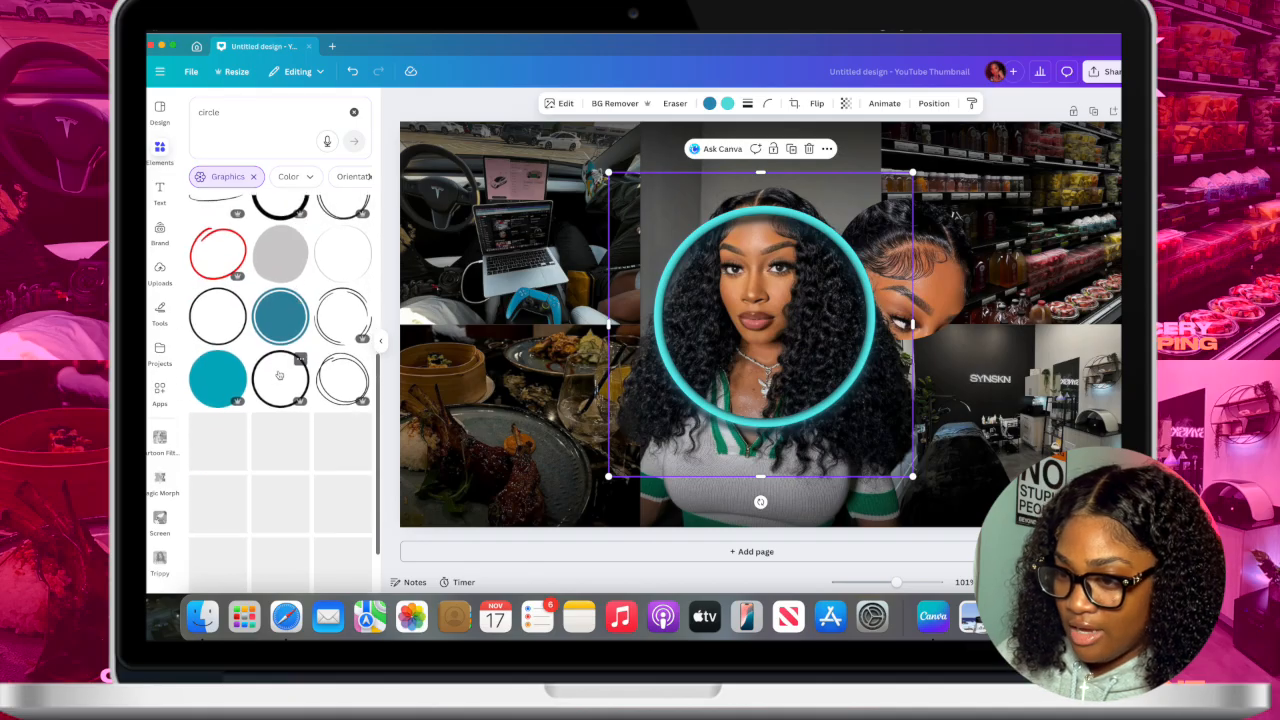
scroll(279, 374, "down", 4)
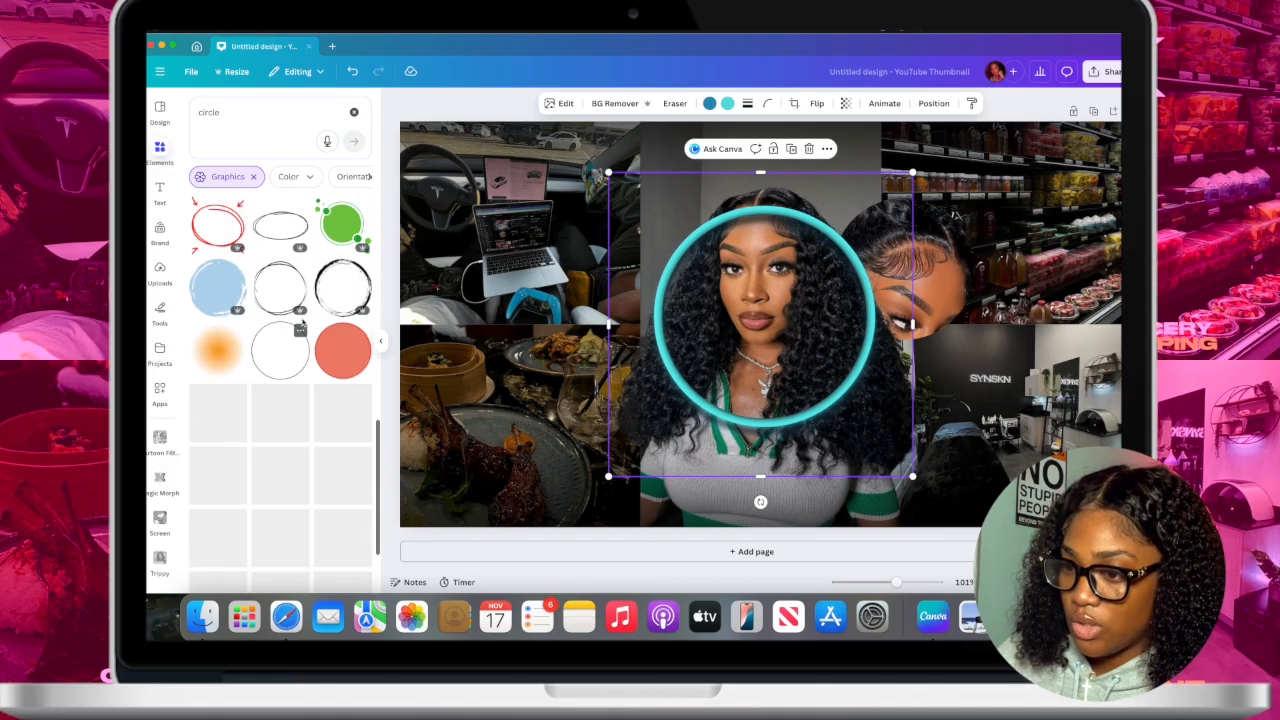
scroll(270, 455, "down", 5)
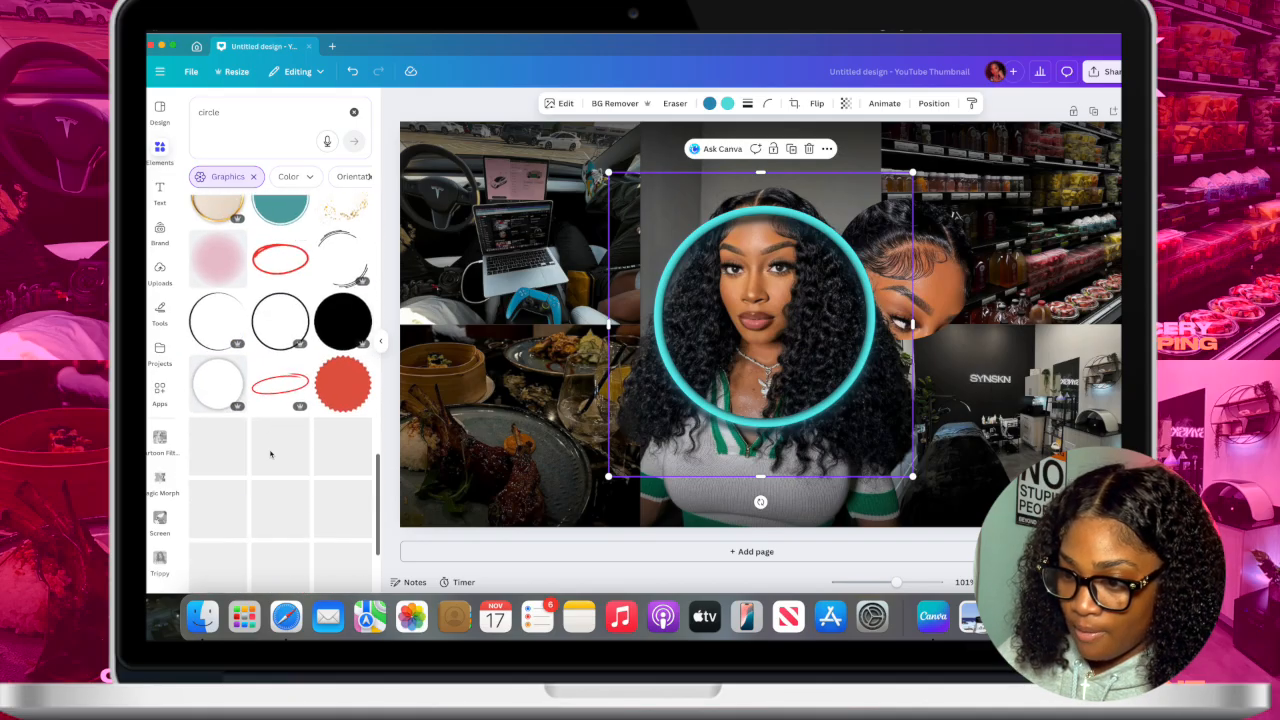
scroll(289, 341, "down", 6)
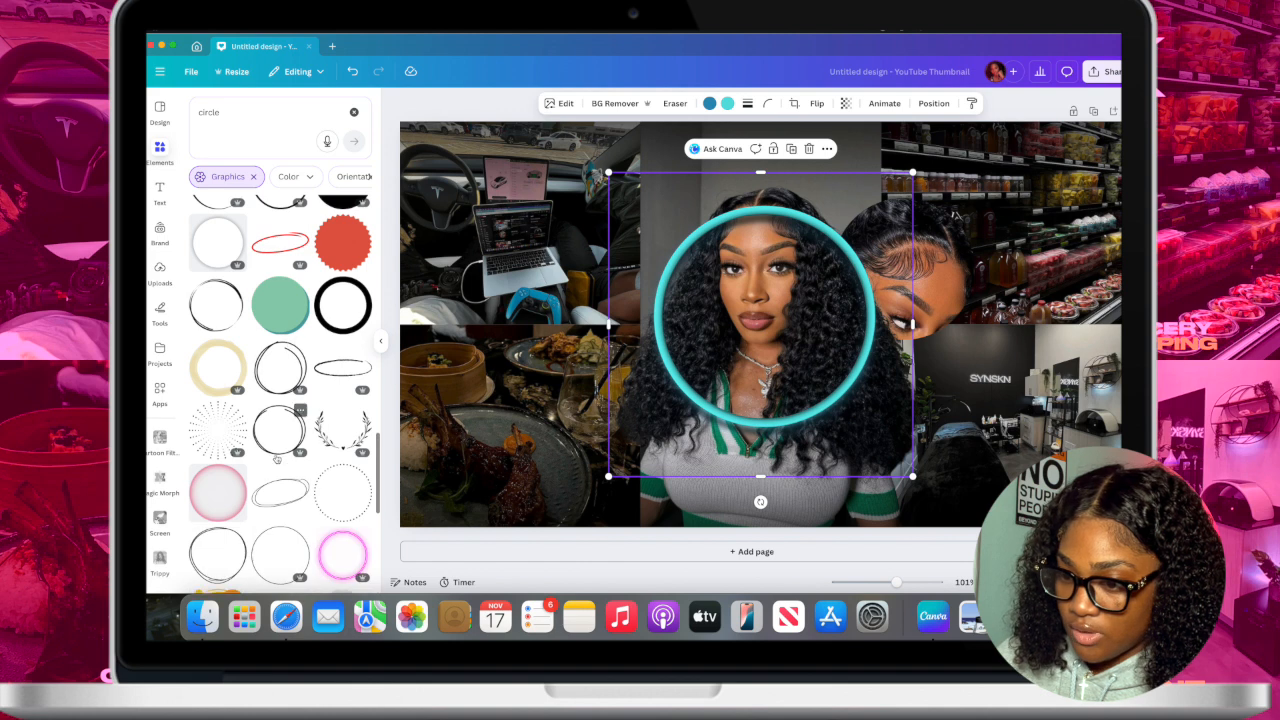
scroll(340, 420, "down", 4)
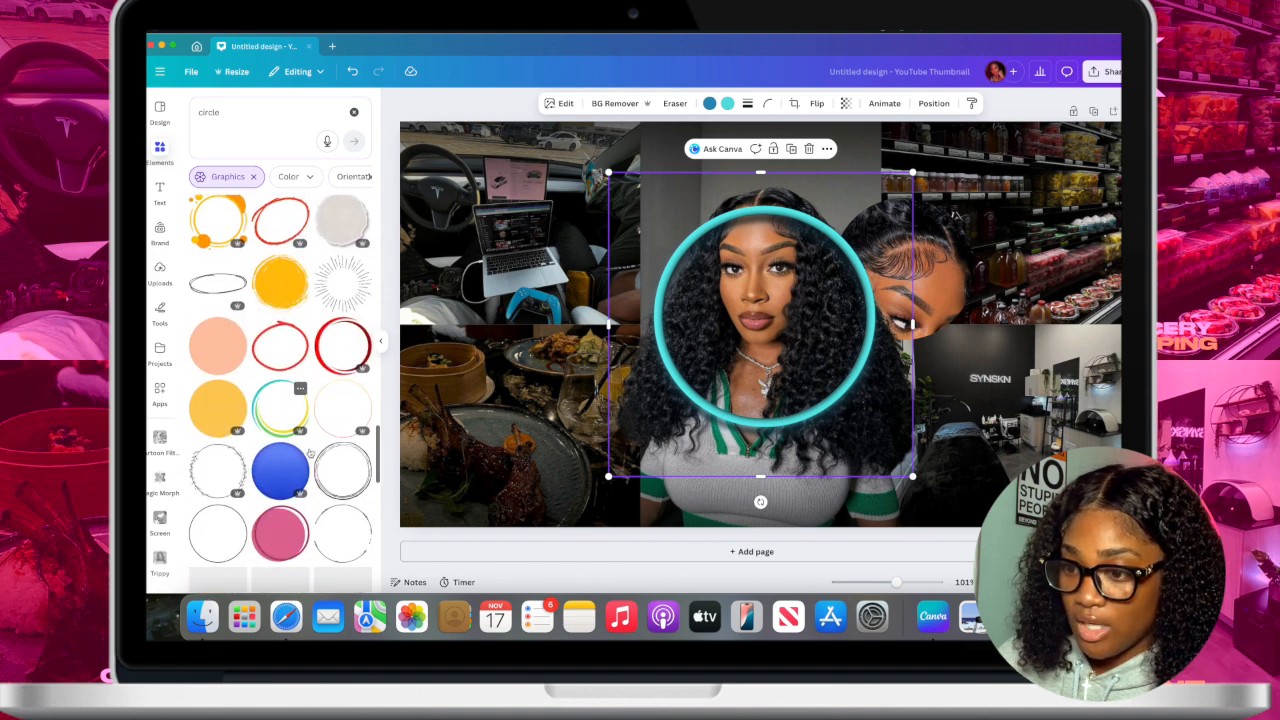
scroll(329, 481, "down", 3)
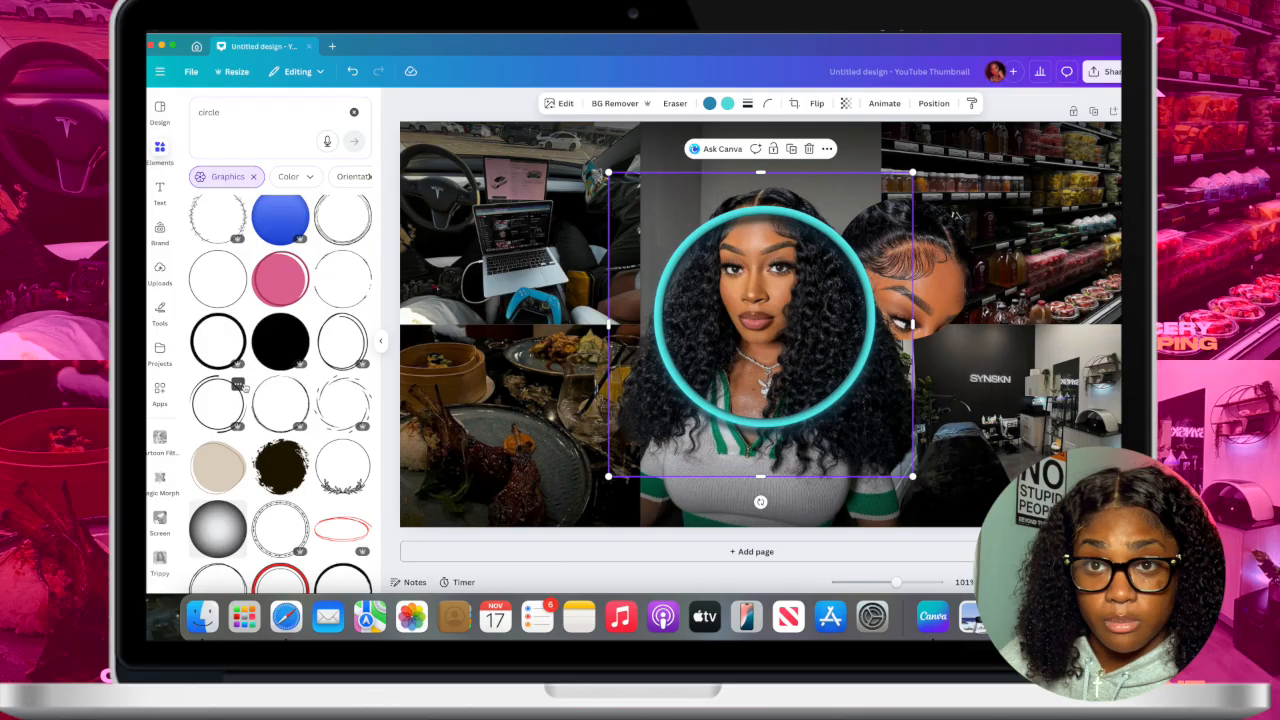
left_click(160, 270)
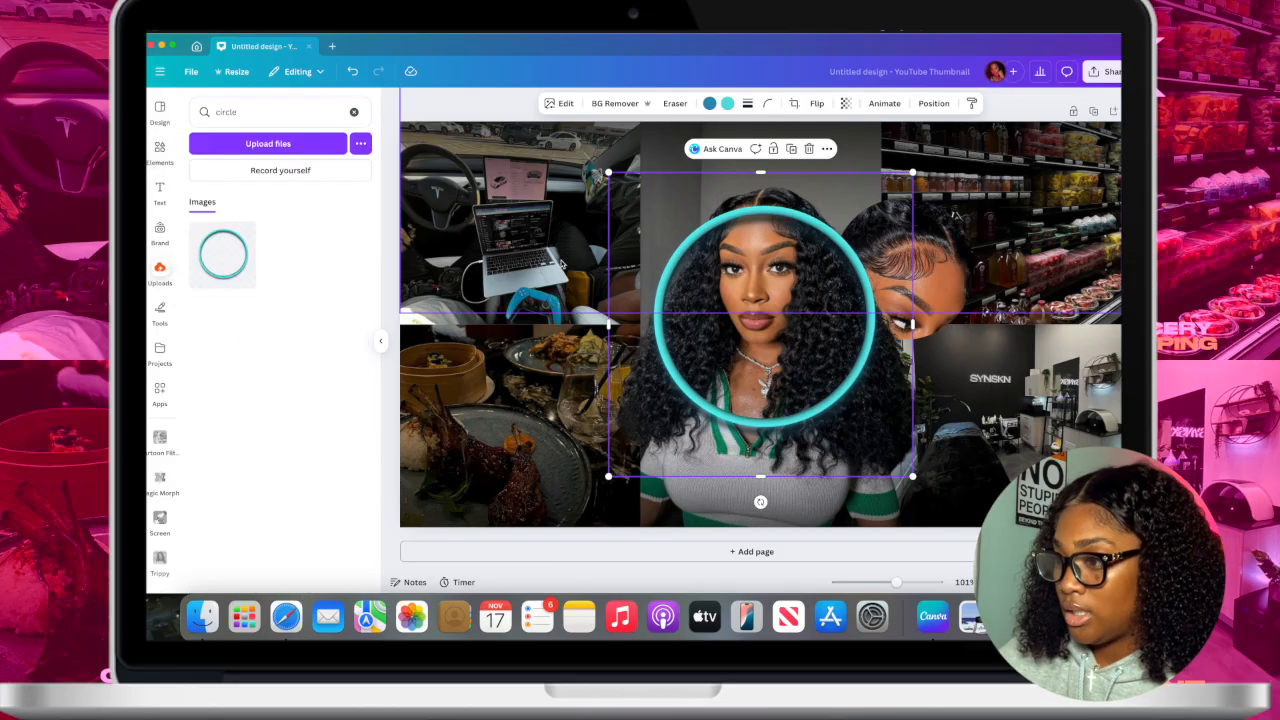
- Shrink the teal ring to fit around the circular close-up and layer it directly beneath the portrait cutout
left_click_drag(608, 476, 744, 350)
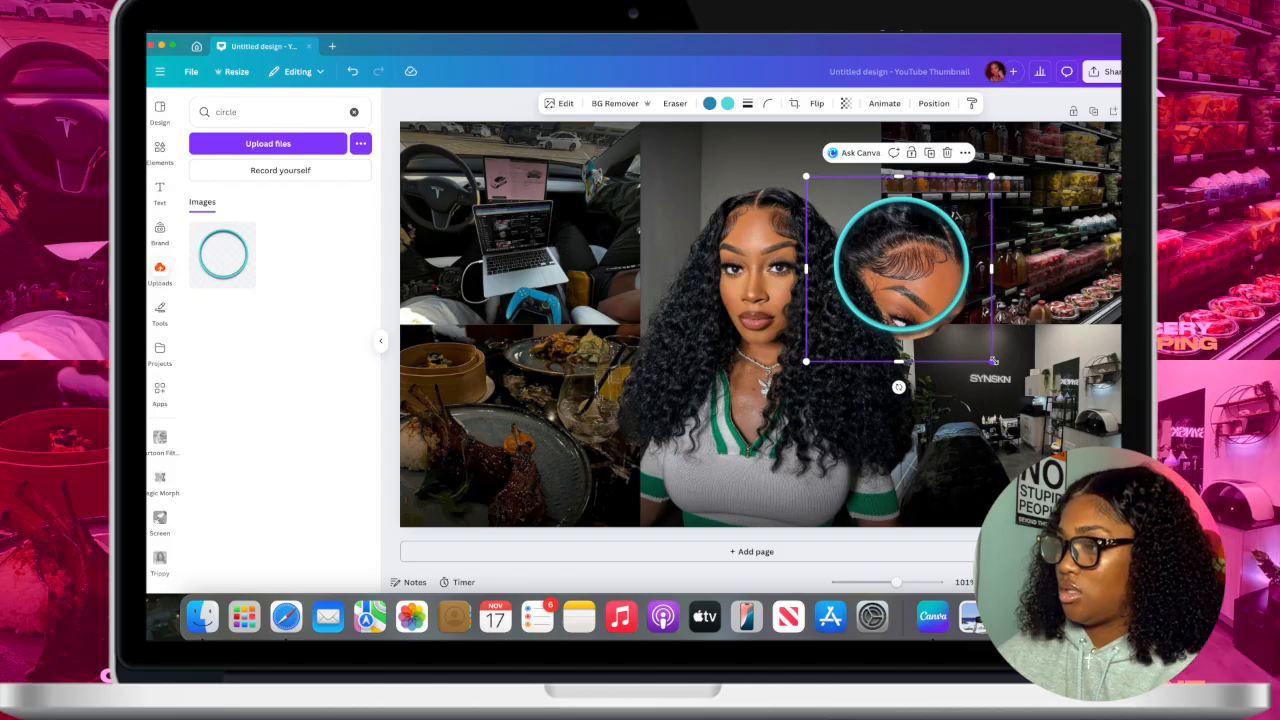
mouse_move(910, 278)
left_mouse_down()
mouse_move(883, 274)
mouse_move(911, 278)
left_mouse_up()
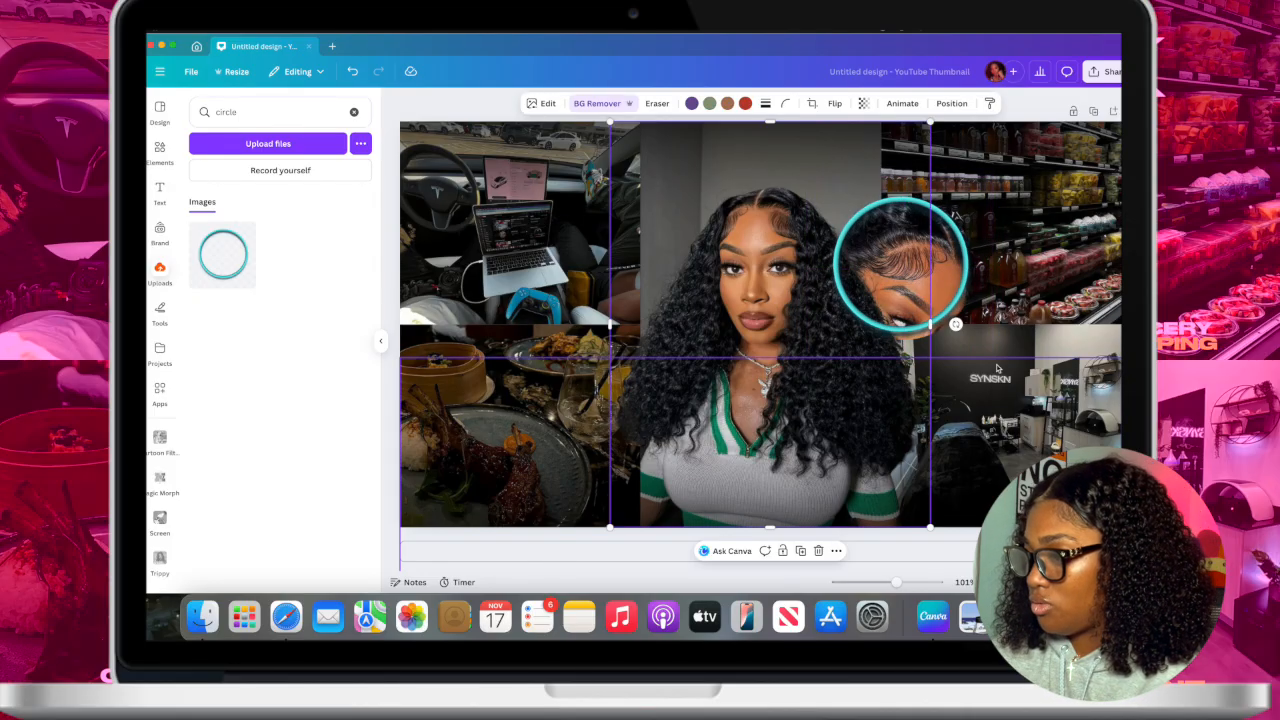
left_click_drag(993, 360, 986, 390)
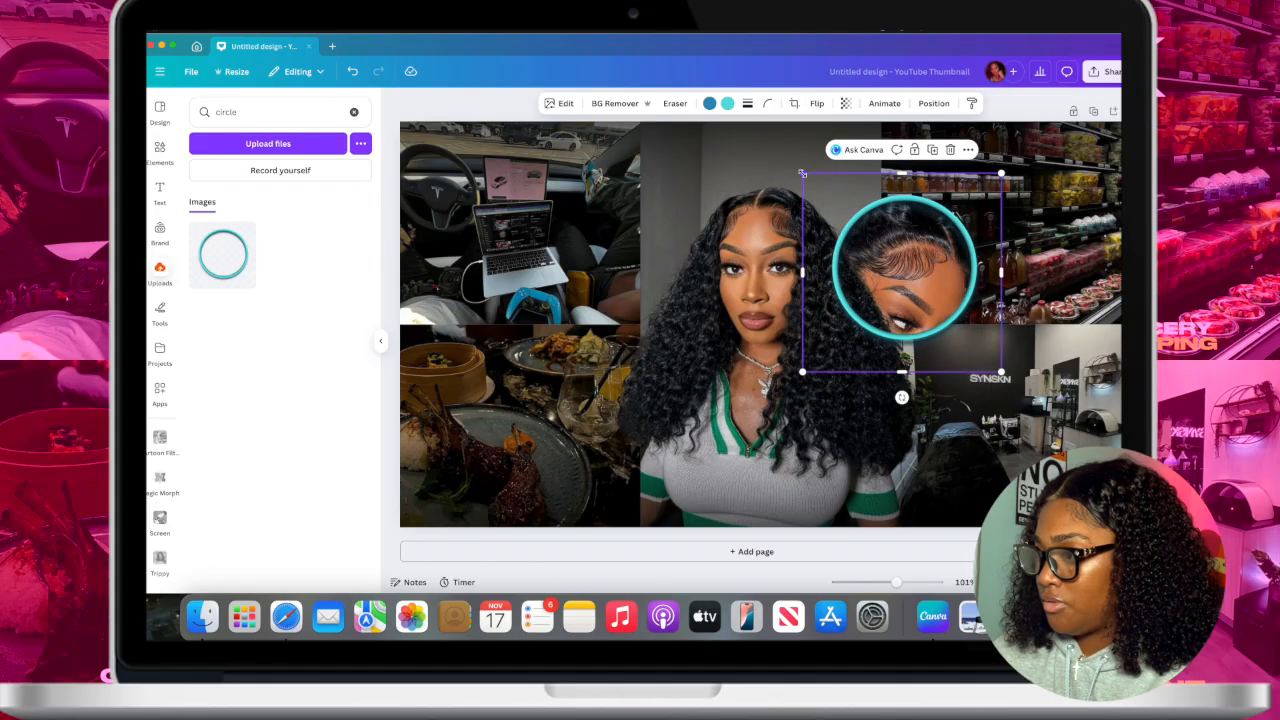
left_click_drag(921, 259, 917, 260)
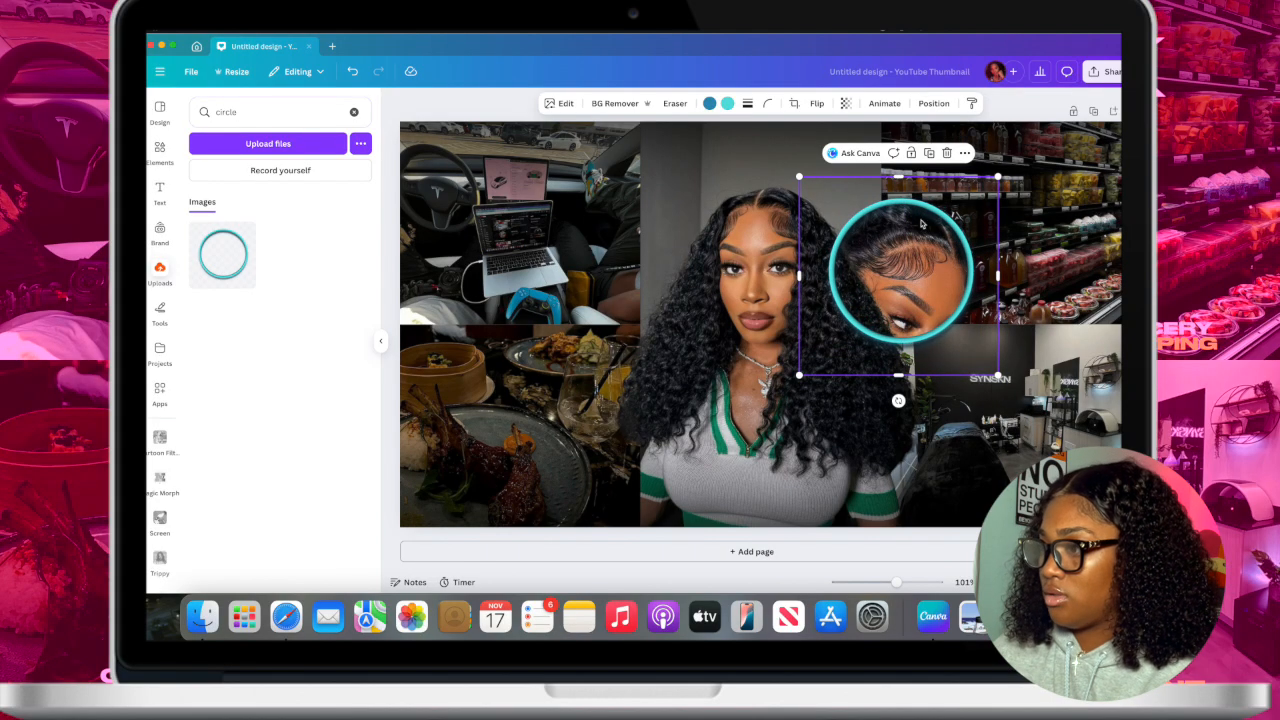
left_click(933, 103)
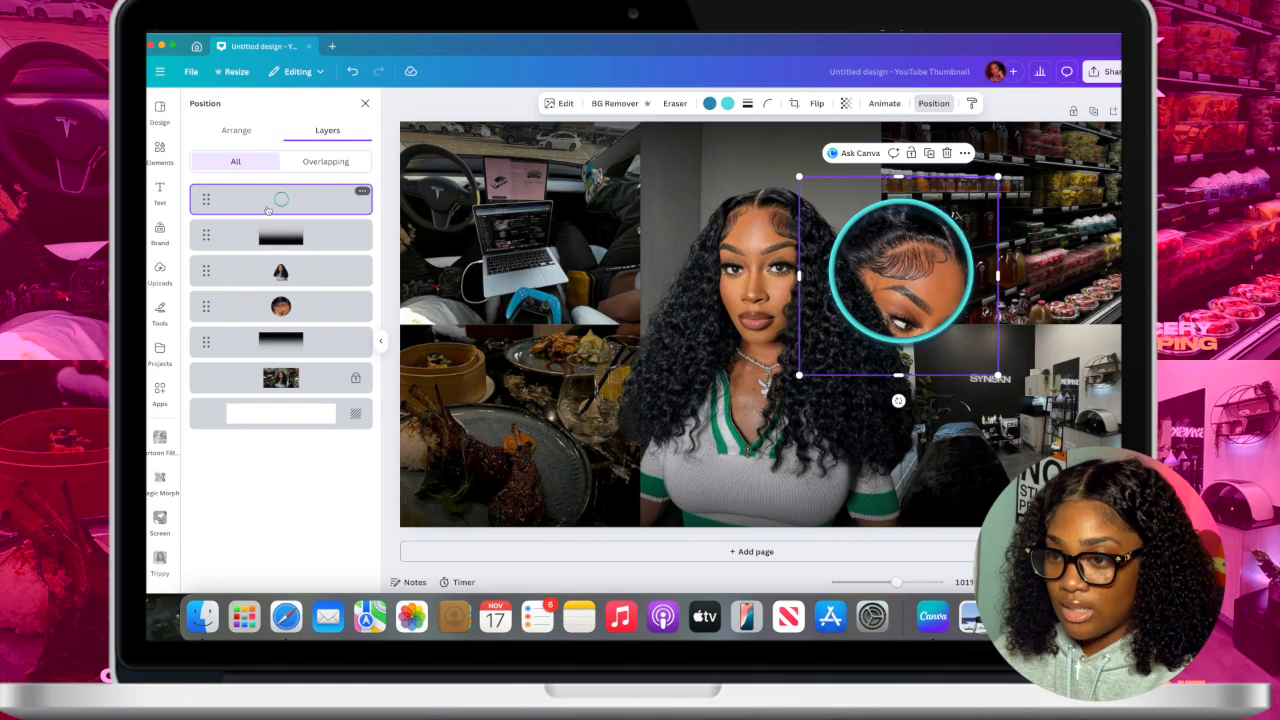
left_click_drag(268, 207, 267, 298)
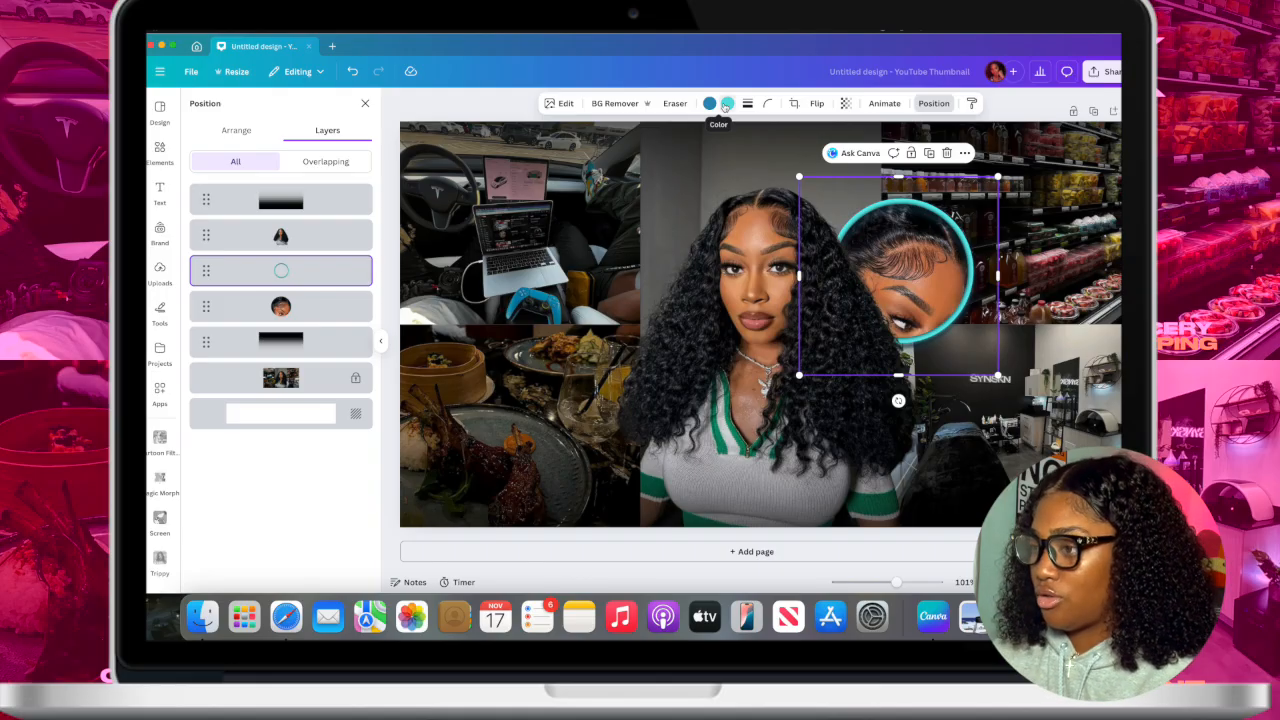
- Recolor both of the ring's colors with the dark green from the portrait's photo colors
left_click(727, 104)
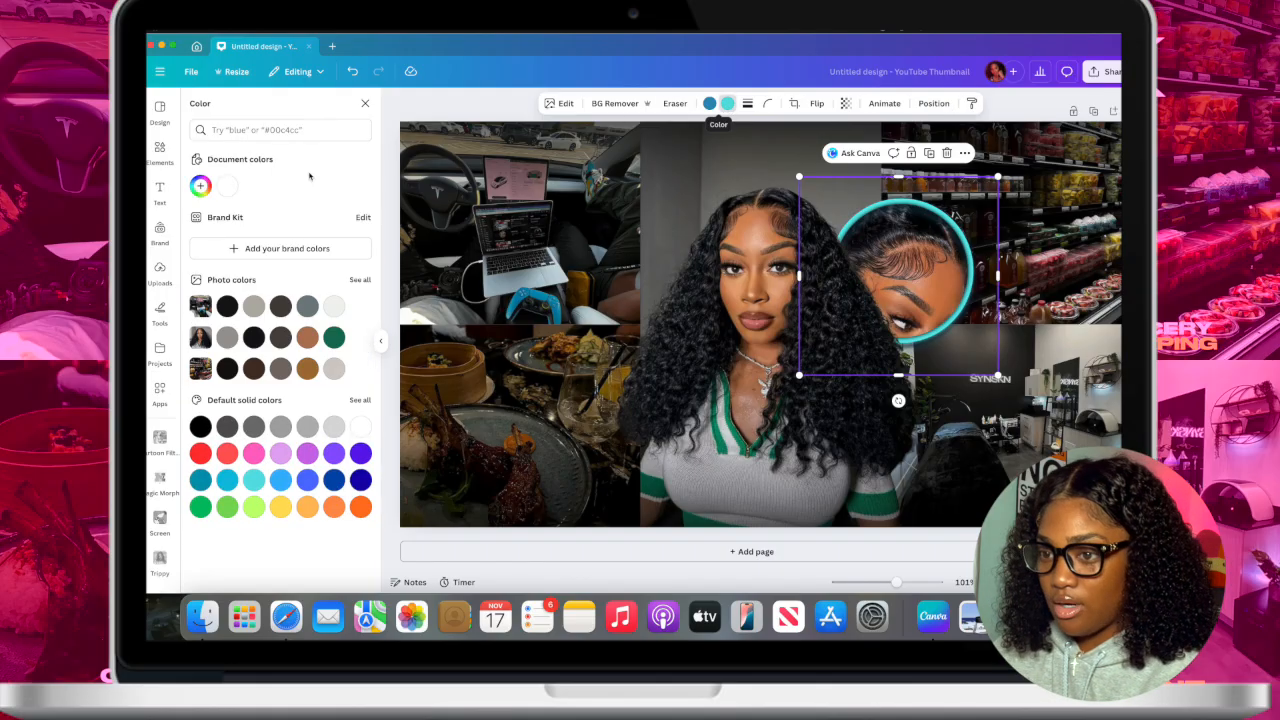
left_click(333, 338)
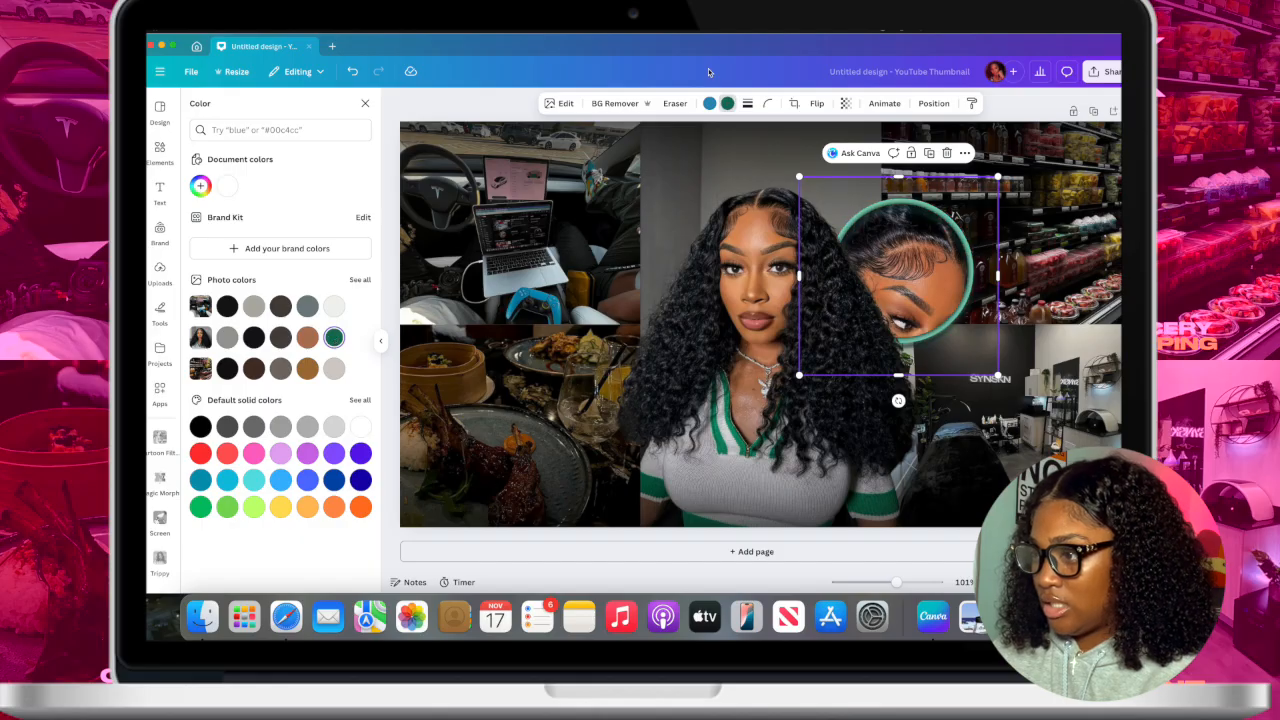
left_click(710, 104)
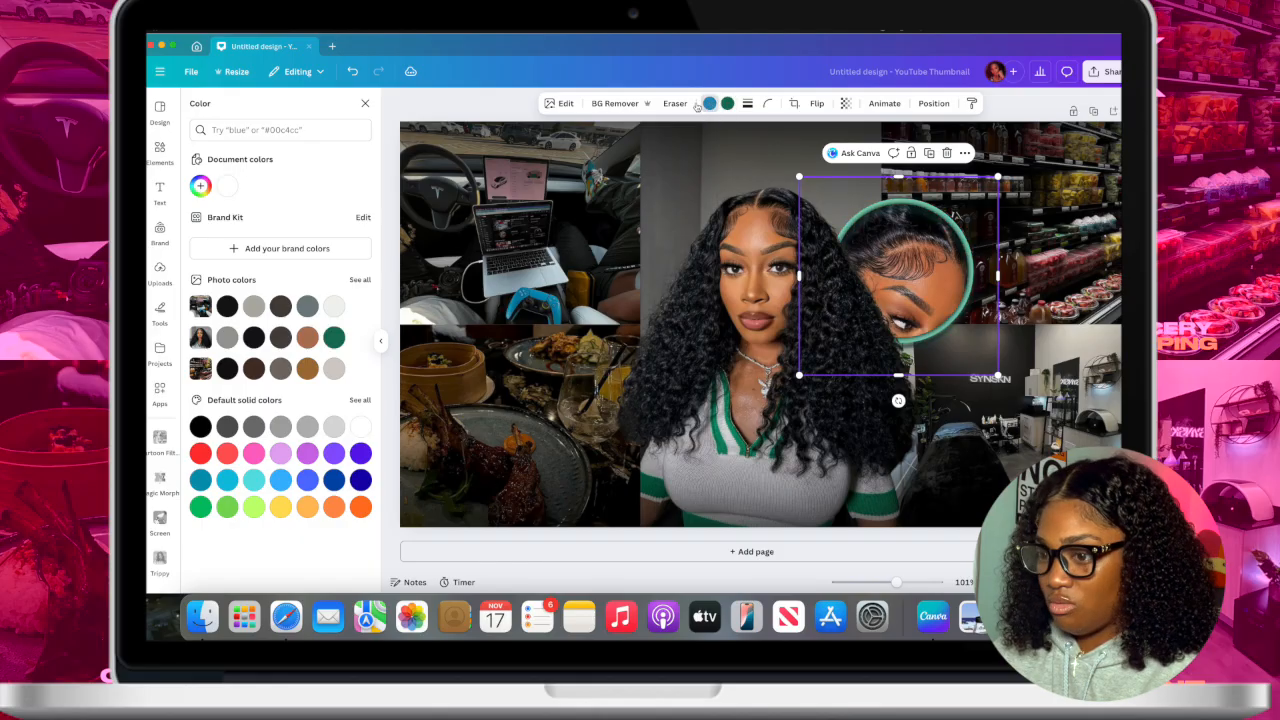
left_click(333, 338)
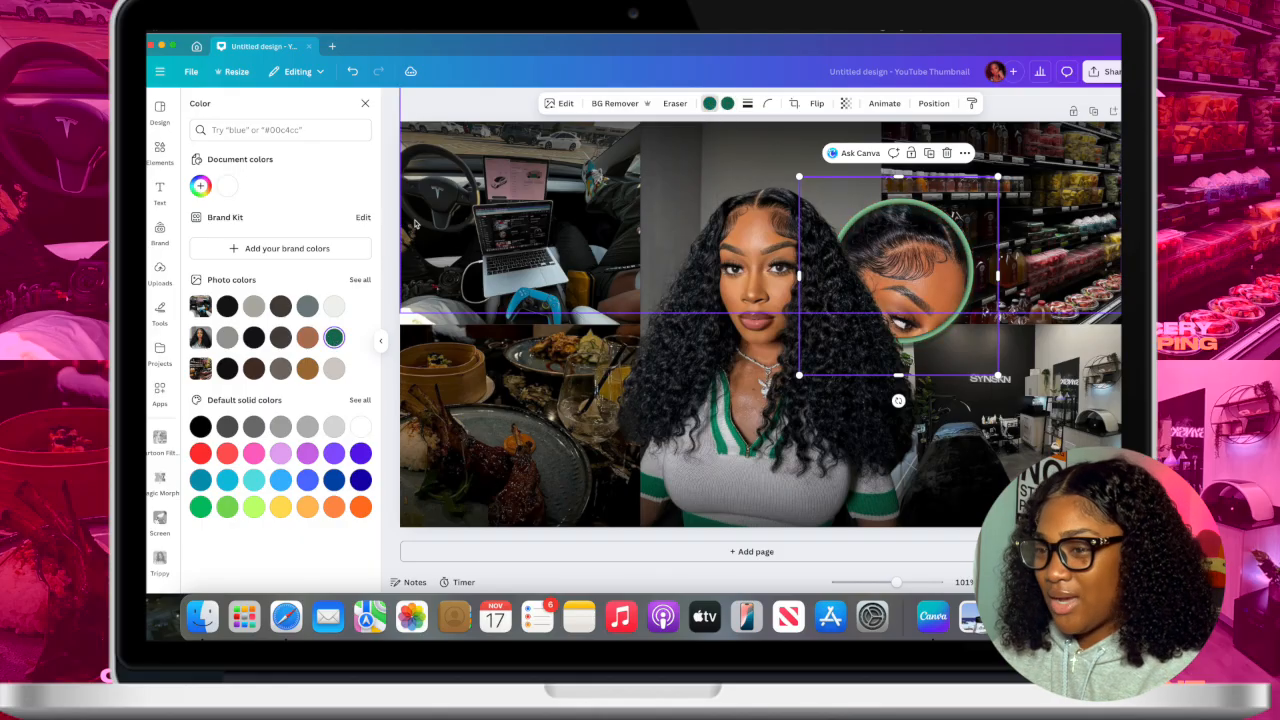
- Adjust the ring image's light, setting contrast to 48 and brightness to -43
left_click(558, 103)
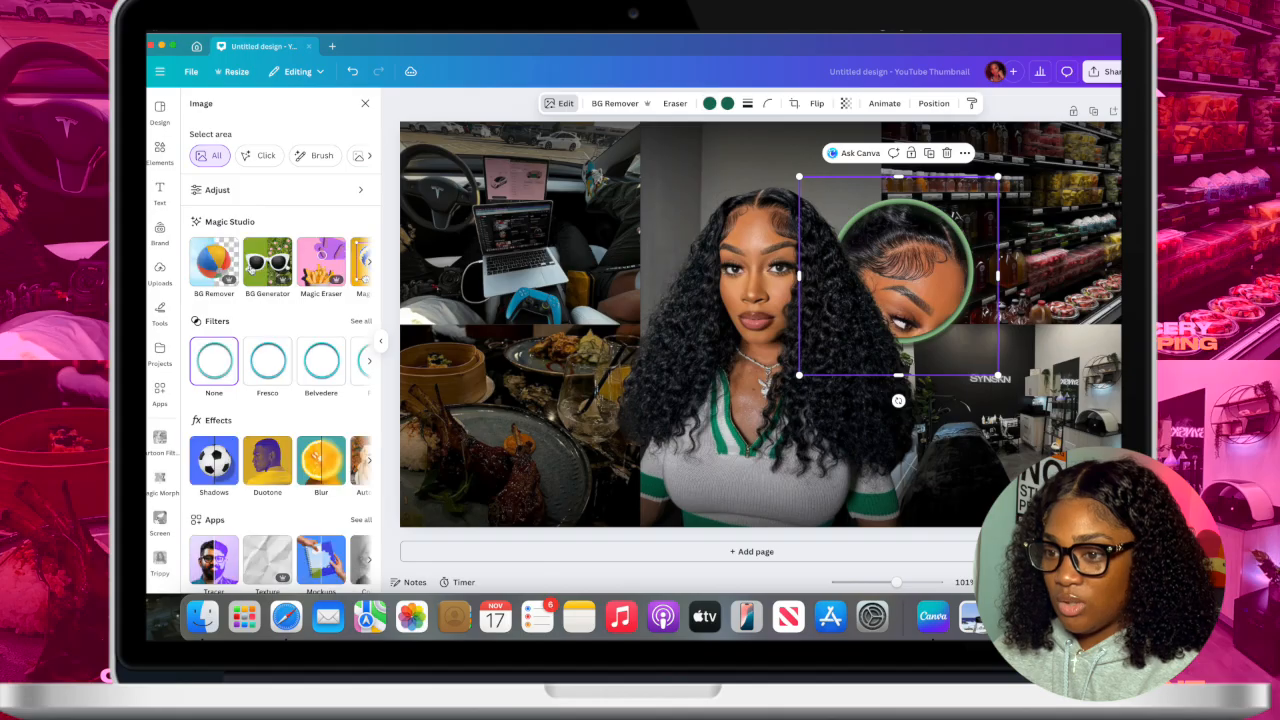
left_click(287, 189)
scroll(287, 346, "down", 8)
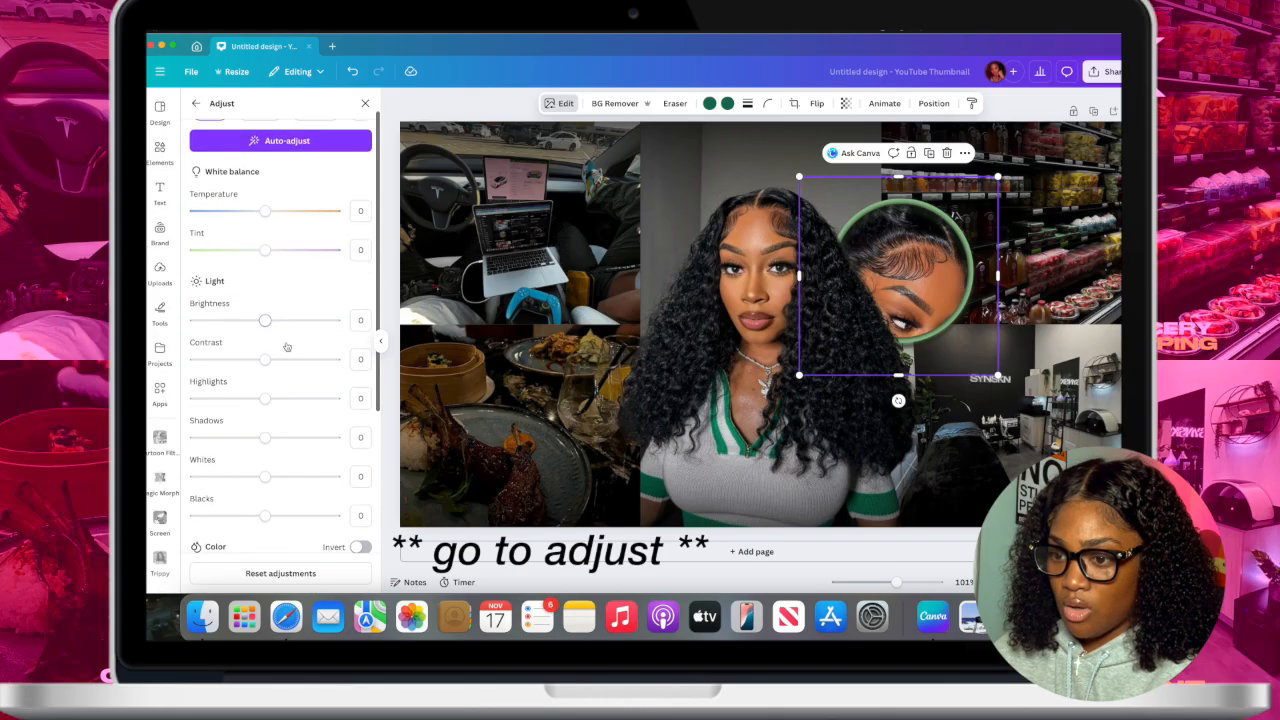
scroll(287, 346, "up", 3)
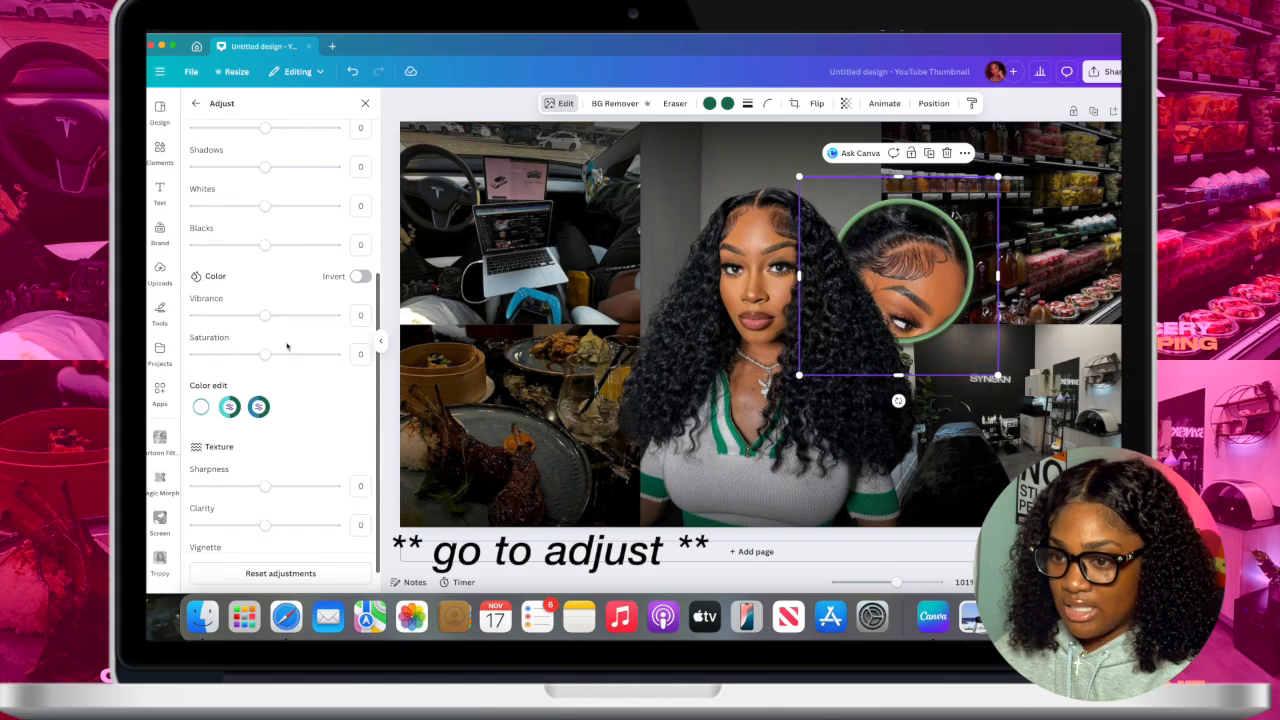
scroll(287, 346, "down", 1)
scroll(287, 346, "up", 3)
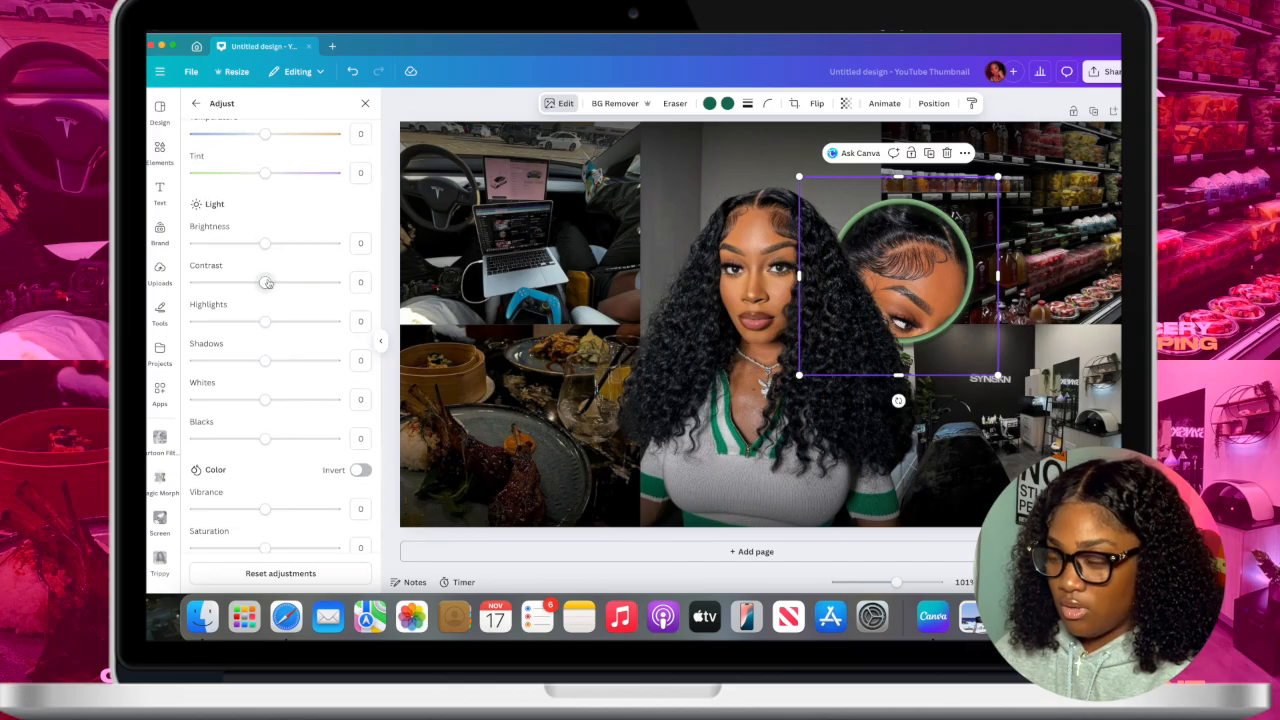
left_click_drag(268, 283, 237, 248)
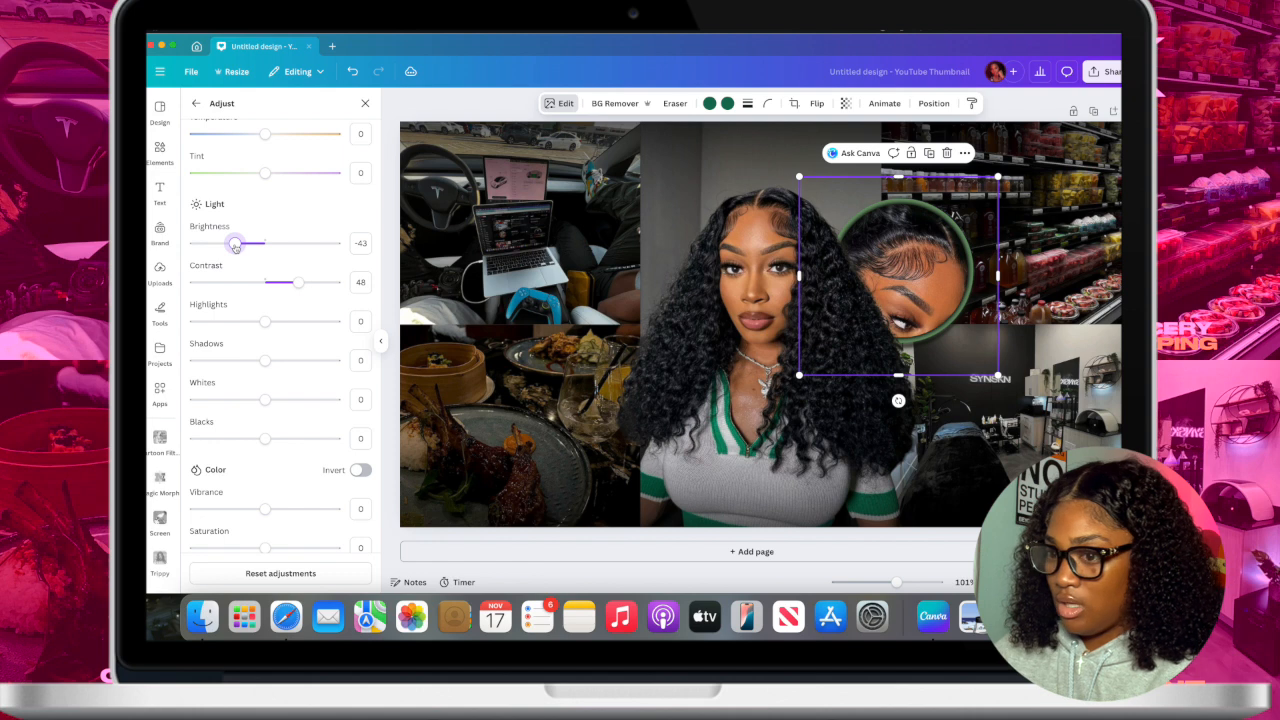
- Set the ring's whites to 2 and raise its vibrance to 100
scroll(240, 250, "down", 5)
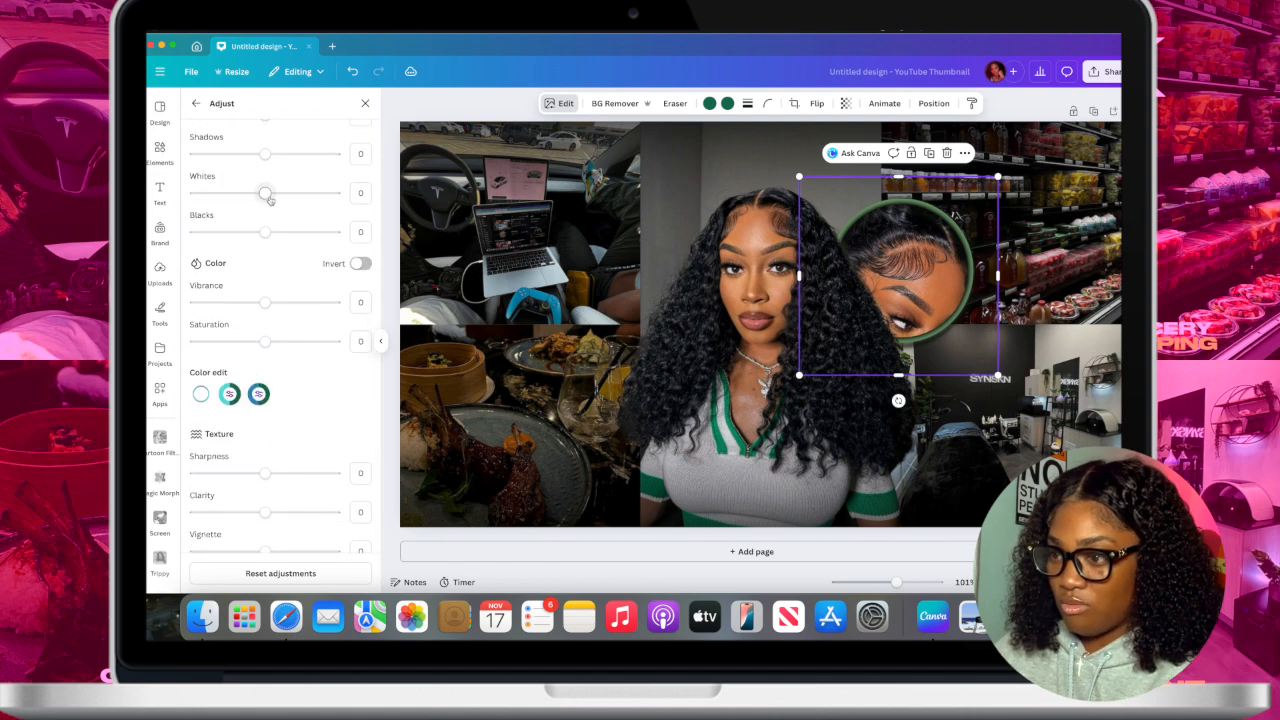
mouse_move(268, 196)
left_mouse_down()
mouse_move(300, 195)
mouse_move(267, 197)
left_mouse_up()
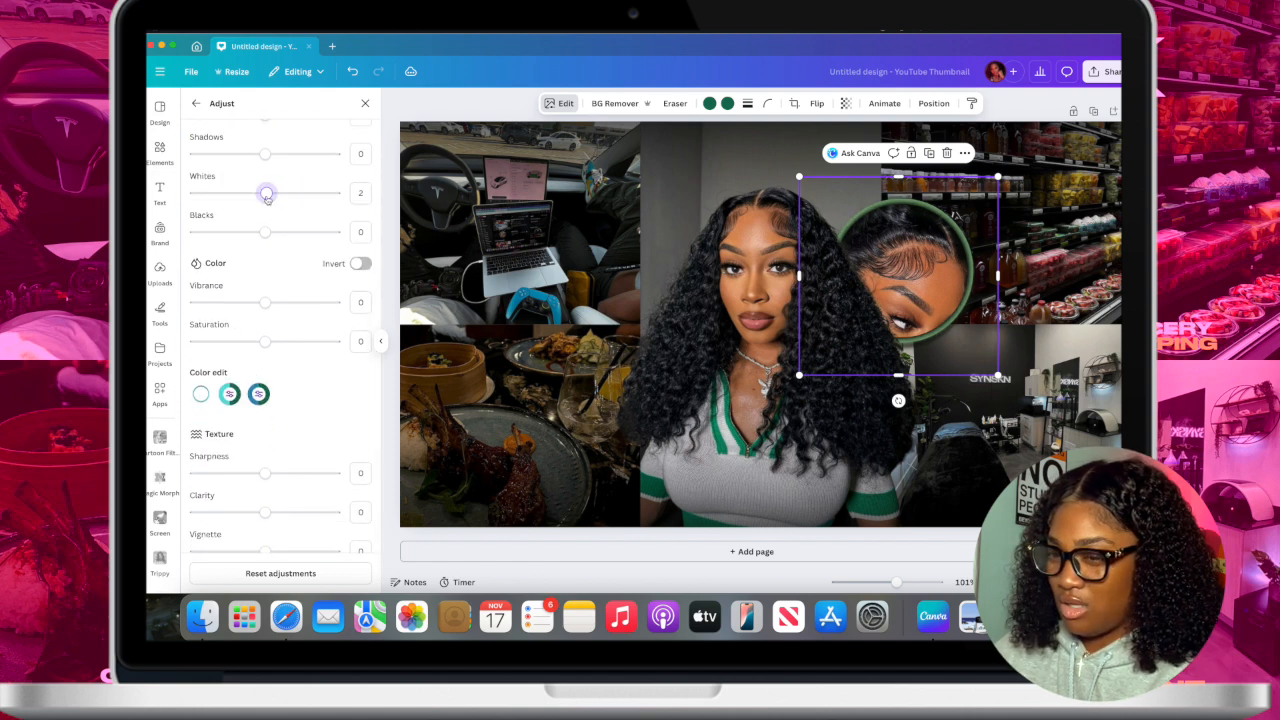
left_click_drag(265, 302, 369, 298)
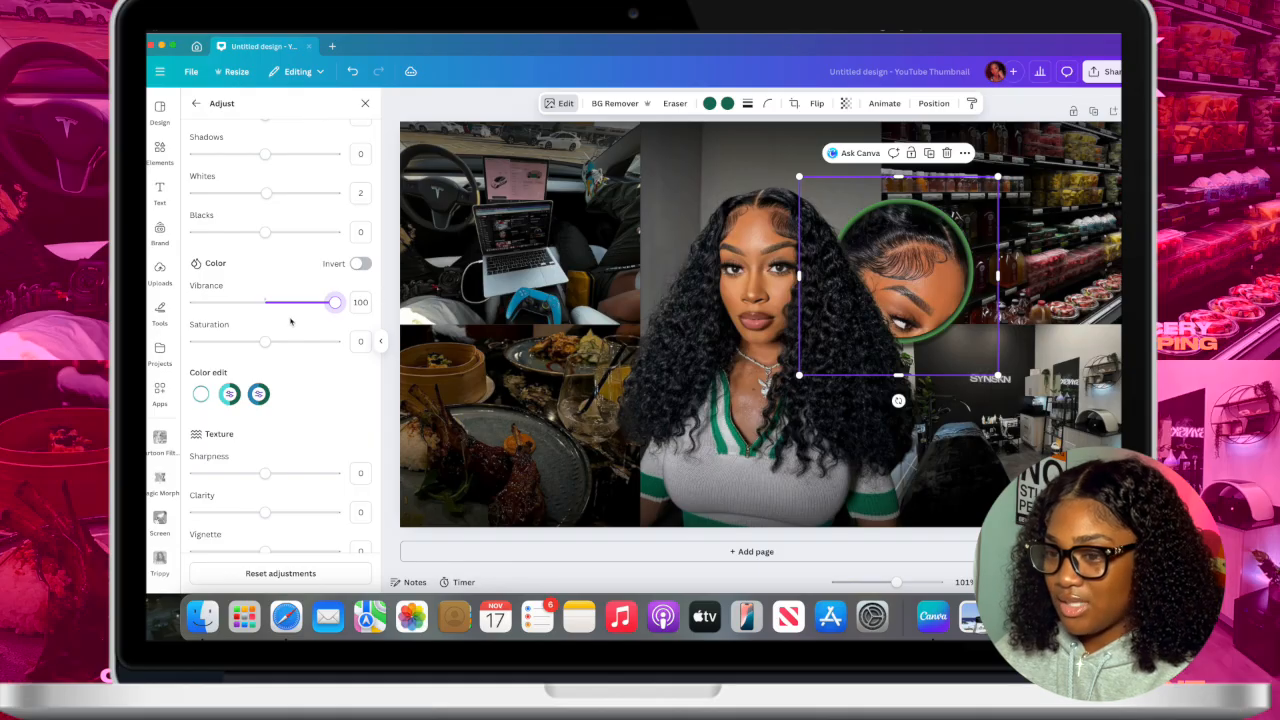
- Shift the ring's white balance toward green with temperature at -18 and tint at about -60
scroll(290, 321, "up", 5)
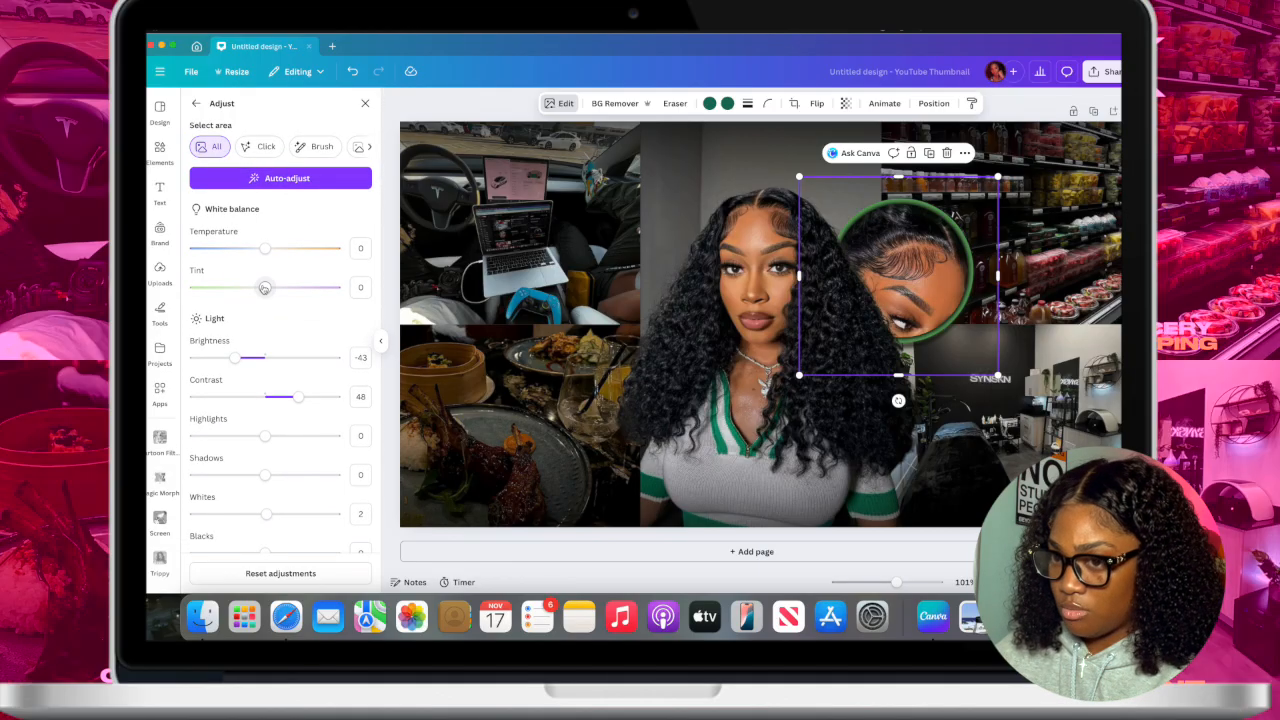
left_click_drag(264, 248, 222, 288)
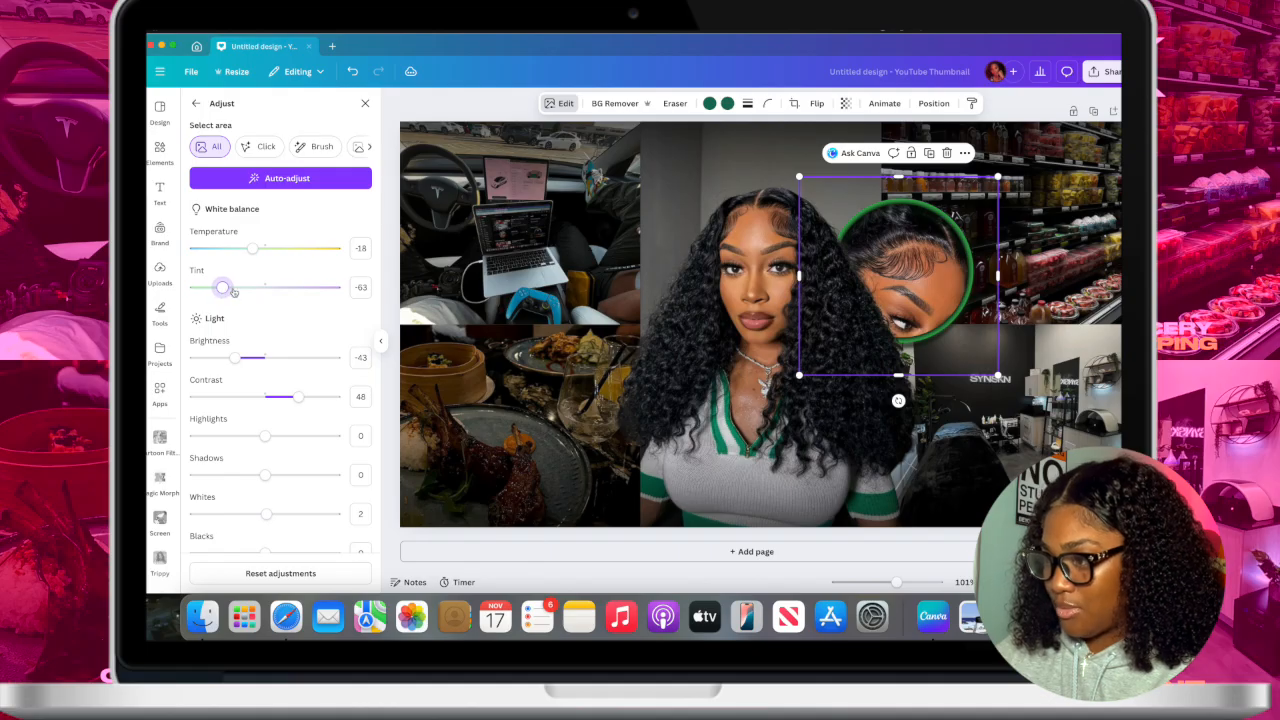
scroll(284, 340, "down", 2)
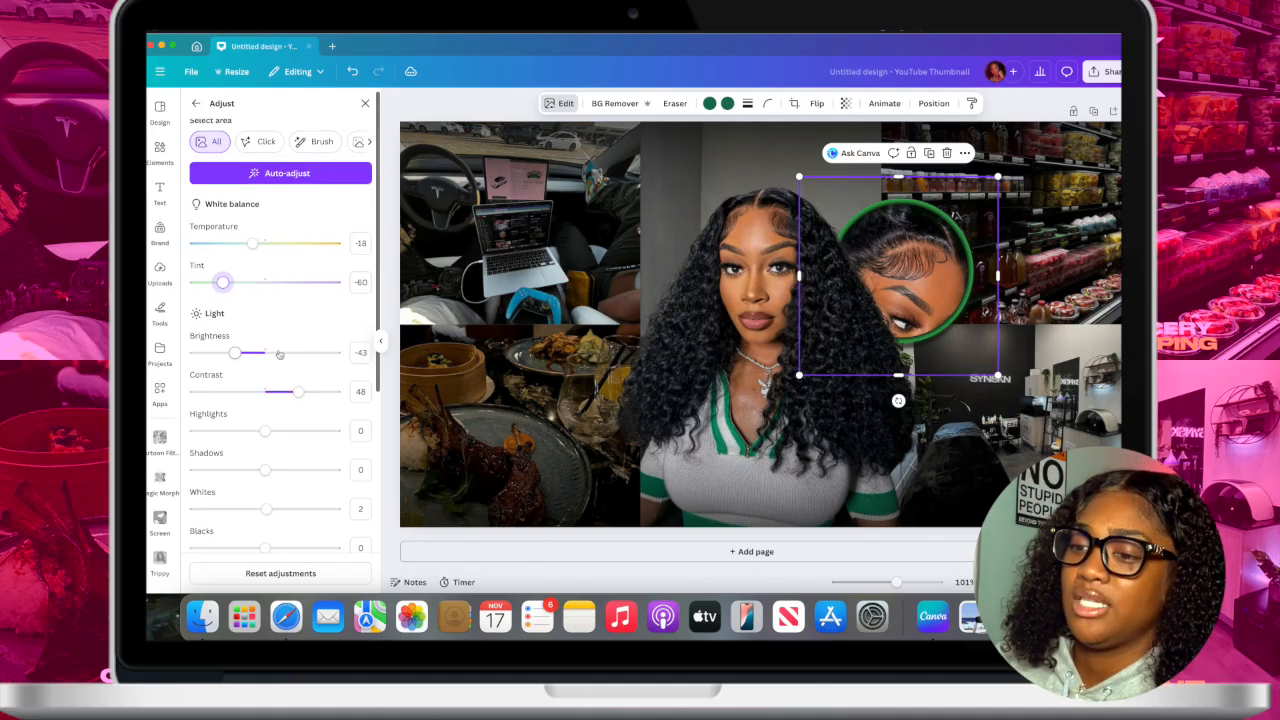
scroll(285, 347, "up", 2)
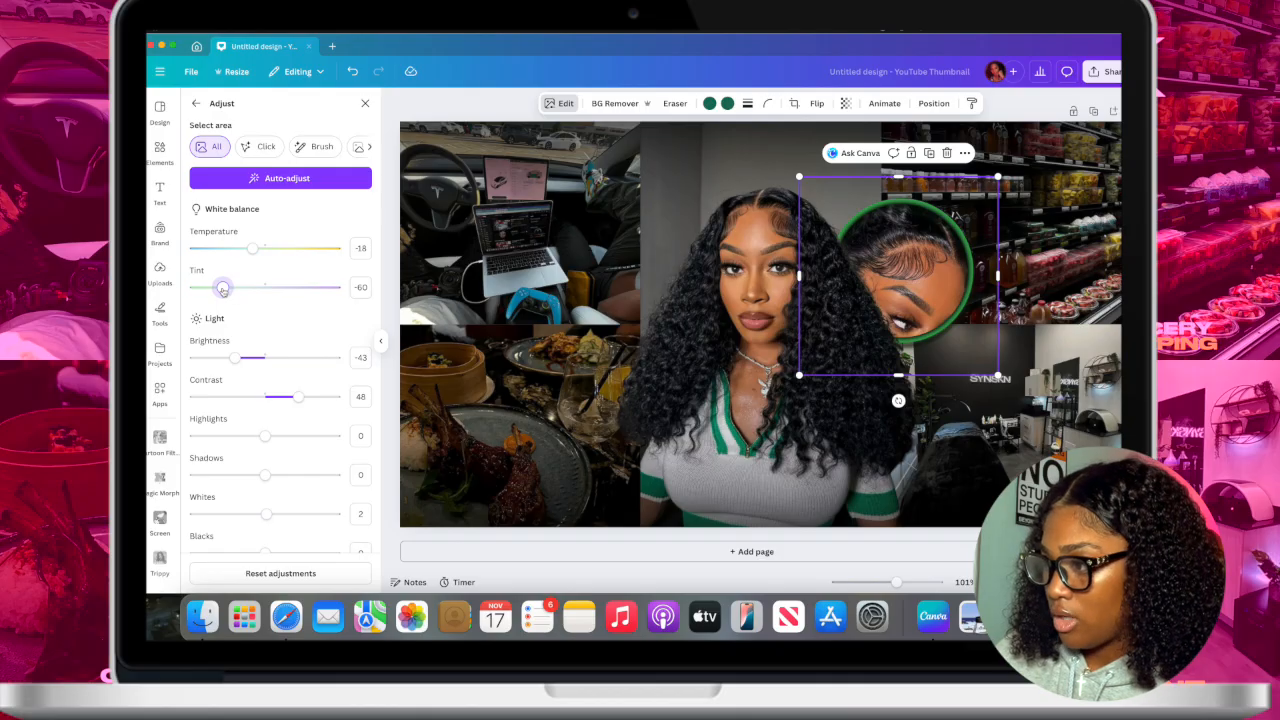
left_click_drag(223, 289, 225, 289)
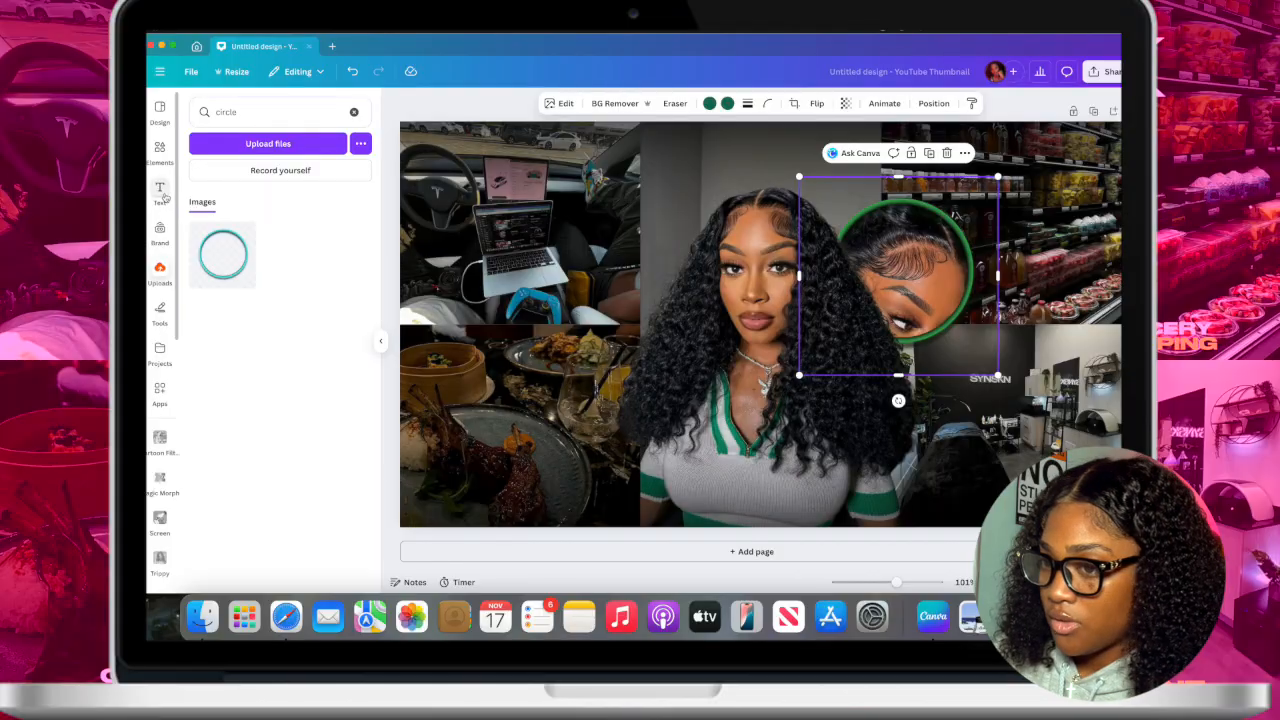
- Add a default heading and widen its text box across the lower half of the thumbnail so it fits on one line
left_click(161, 195)
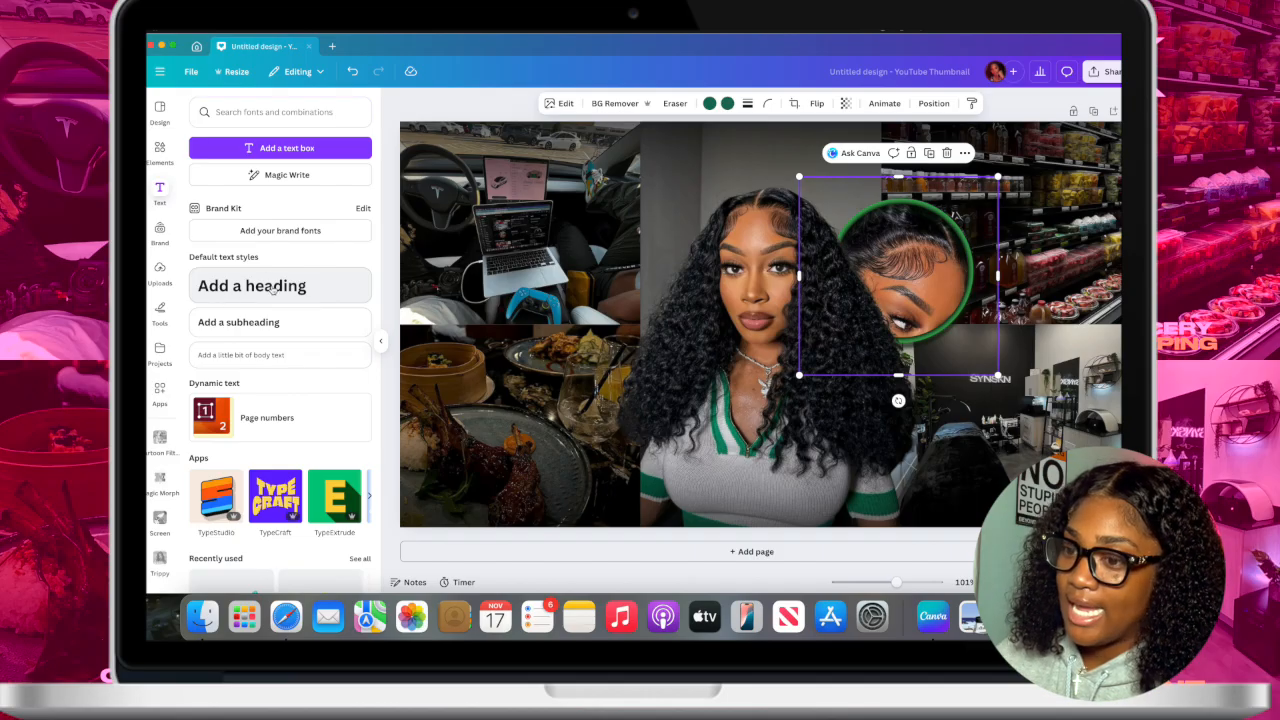
left_click(273, 289)
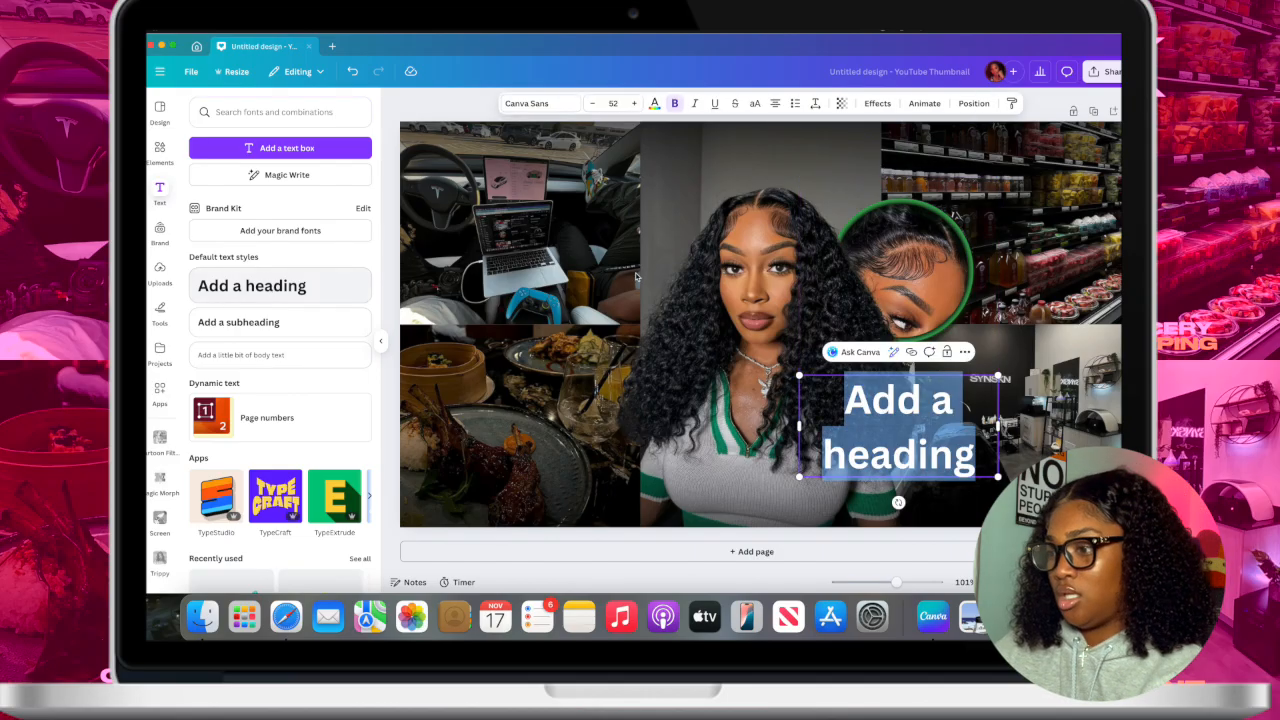
left_click(799, 427)
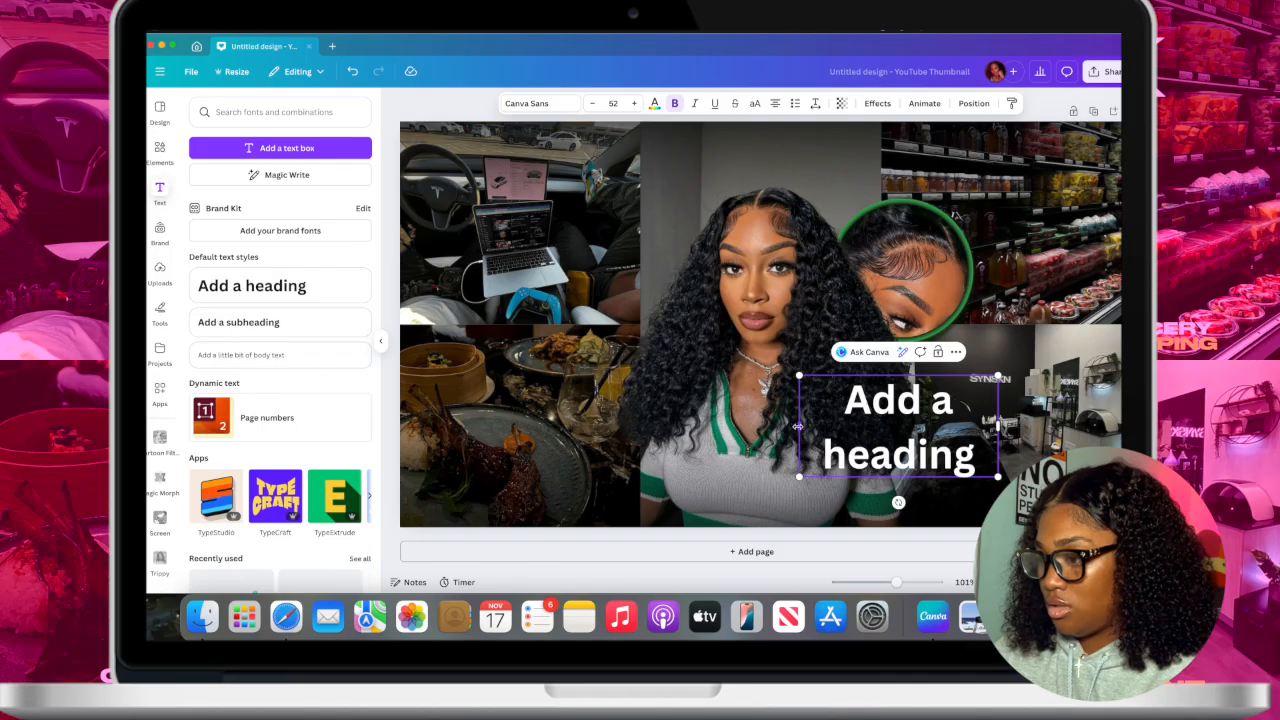
left_click_drag(799, 427, 515, 427)
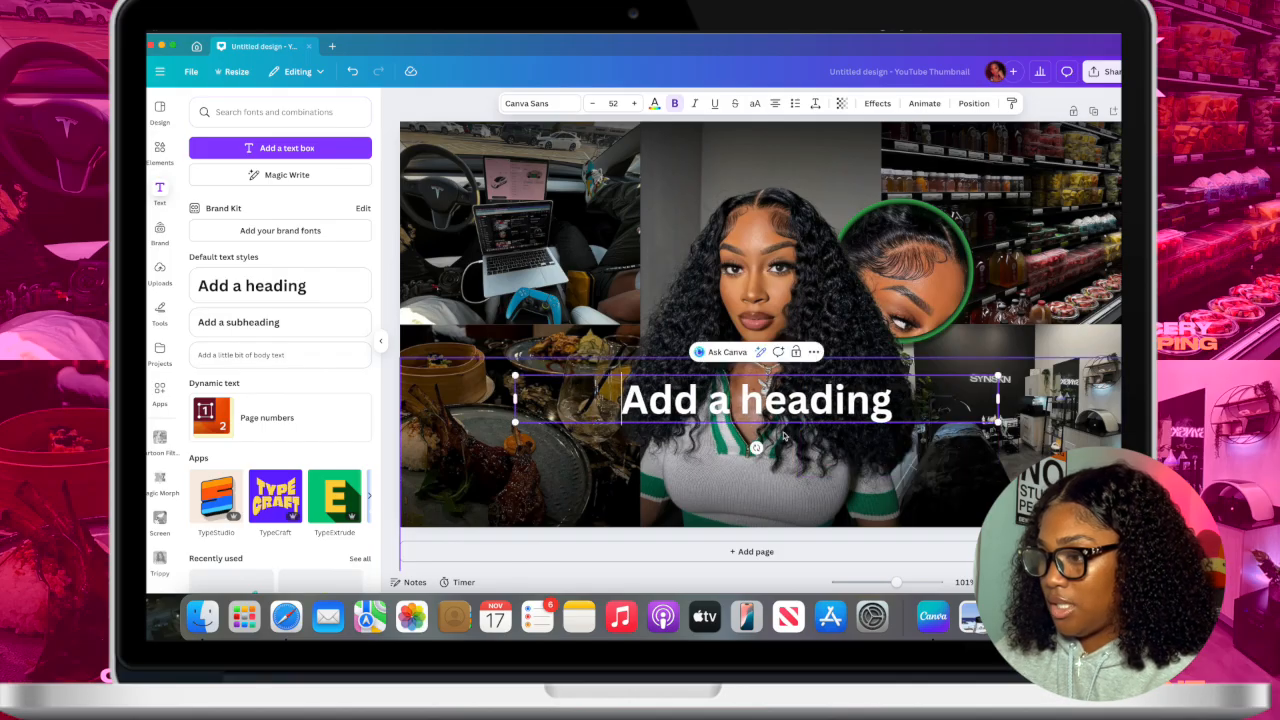
- Replace the heading placeholder with "SPEND THE WEEK" and move it to the upper edge of the thumbnail
triple_click(846, 400)
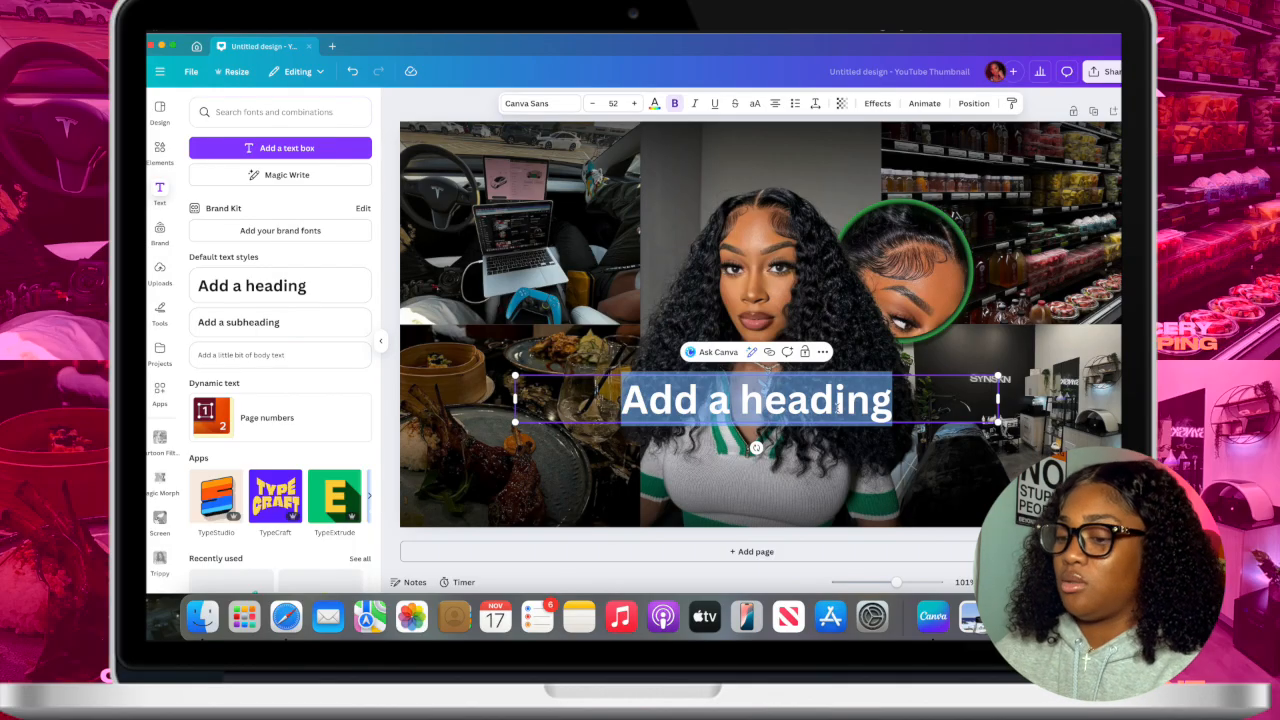
type("SPEND THE")
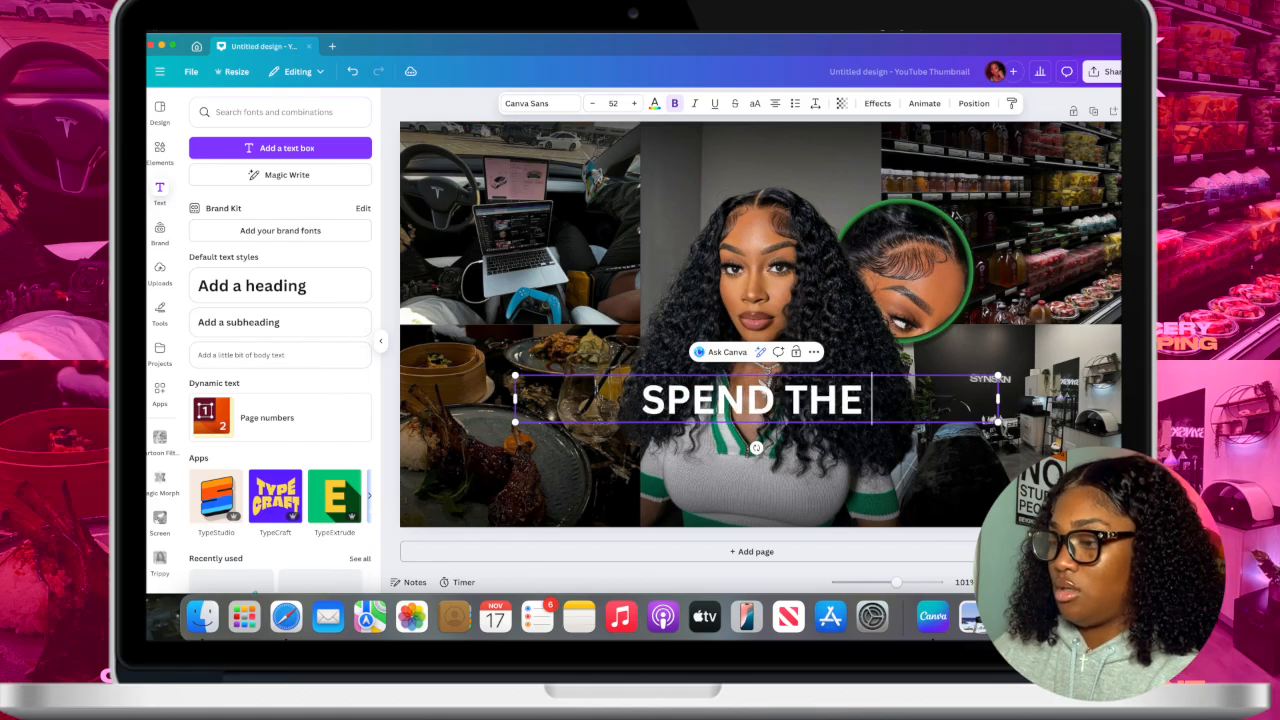
type(" WEEK")
left_click(585, 455)
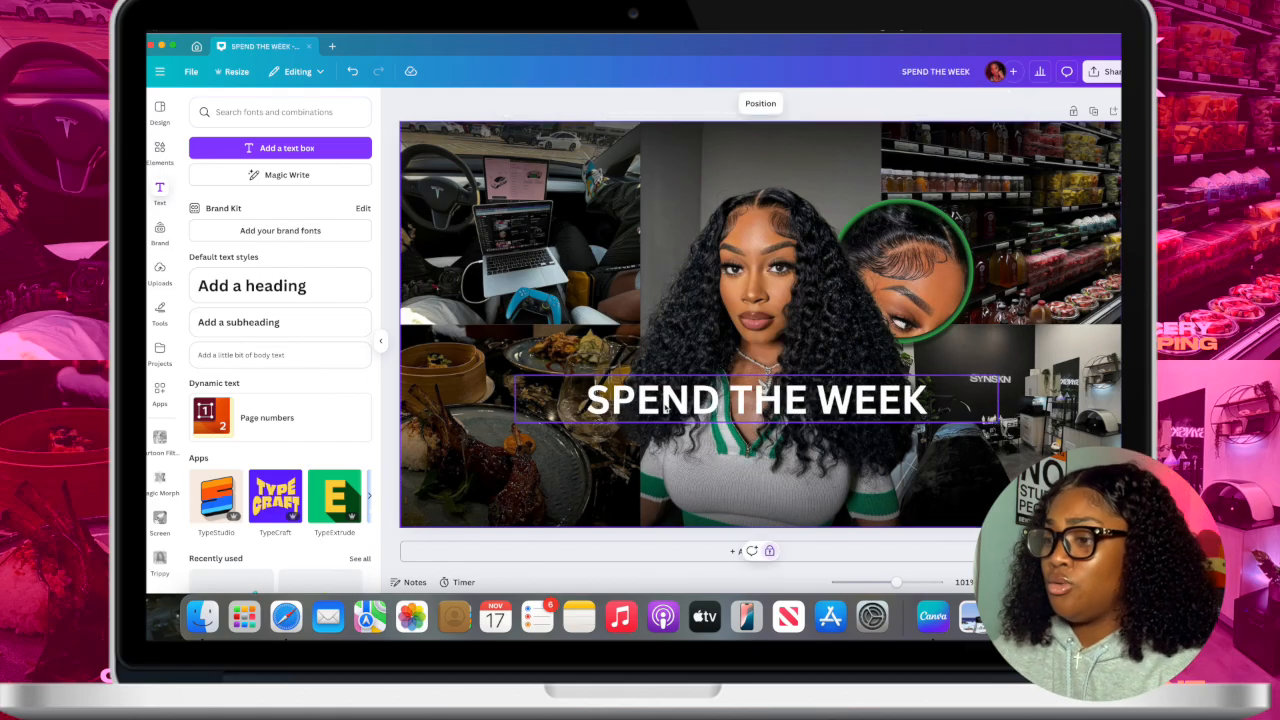
left_click_drag(664, 407, 713, 176)
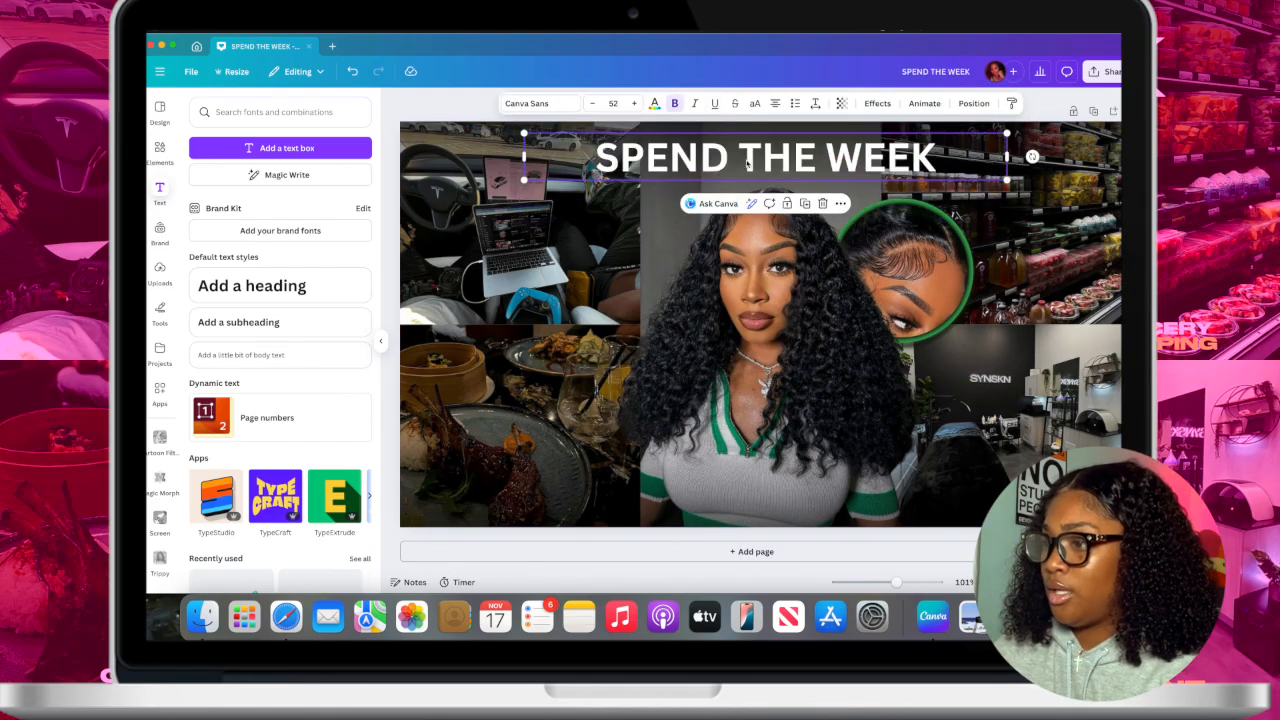
- Change the font of the "SPEND THE WEEK" heading to Horizon
double_click(746, 163)
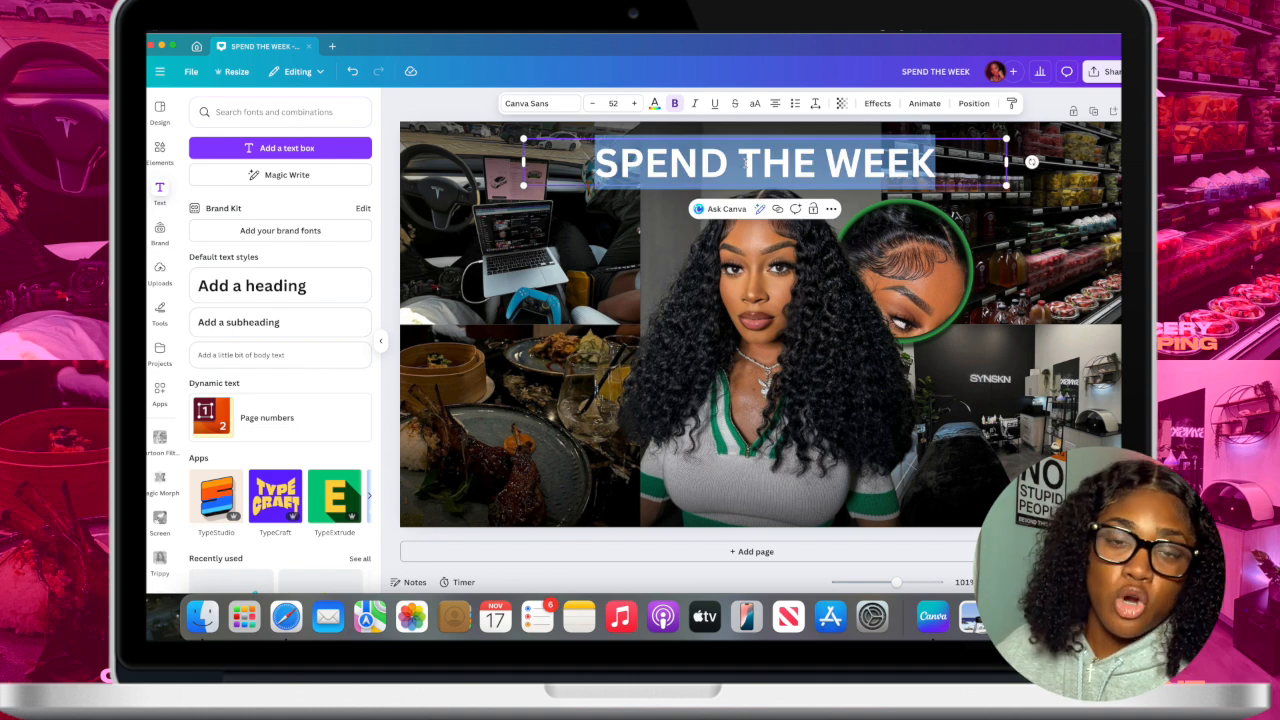
key("Escape")
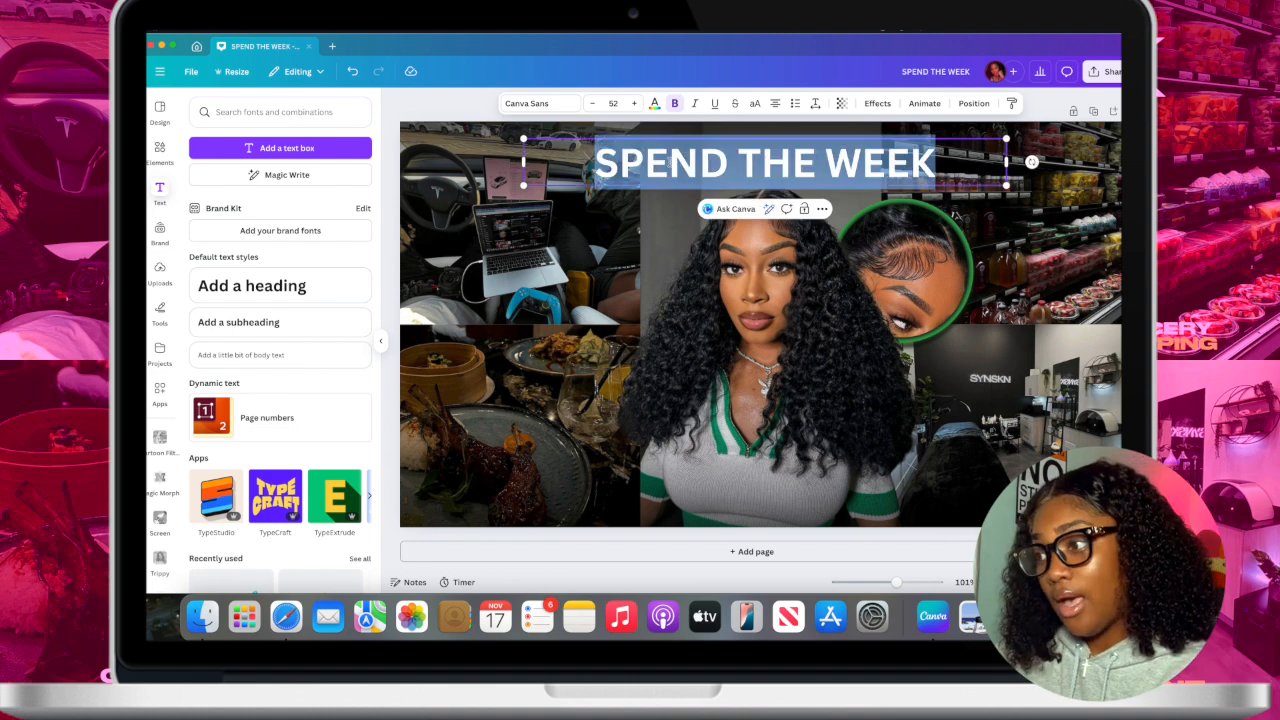
left_click_drag(936, 165, 595, 170)
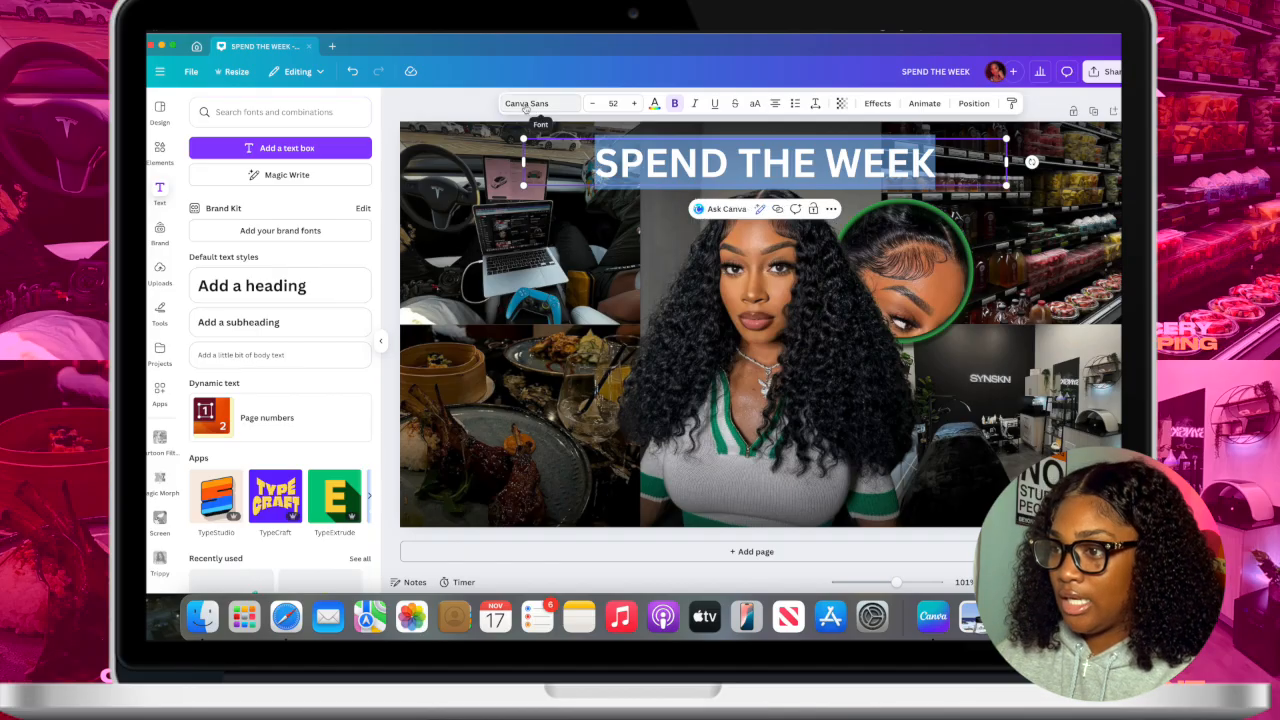
left_click(545, 105)
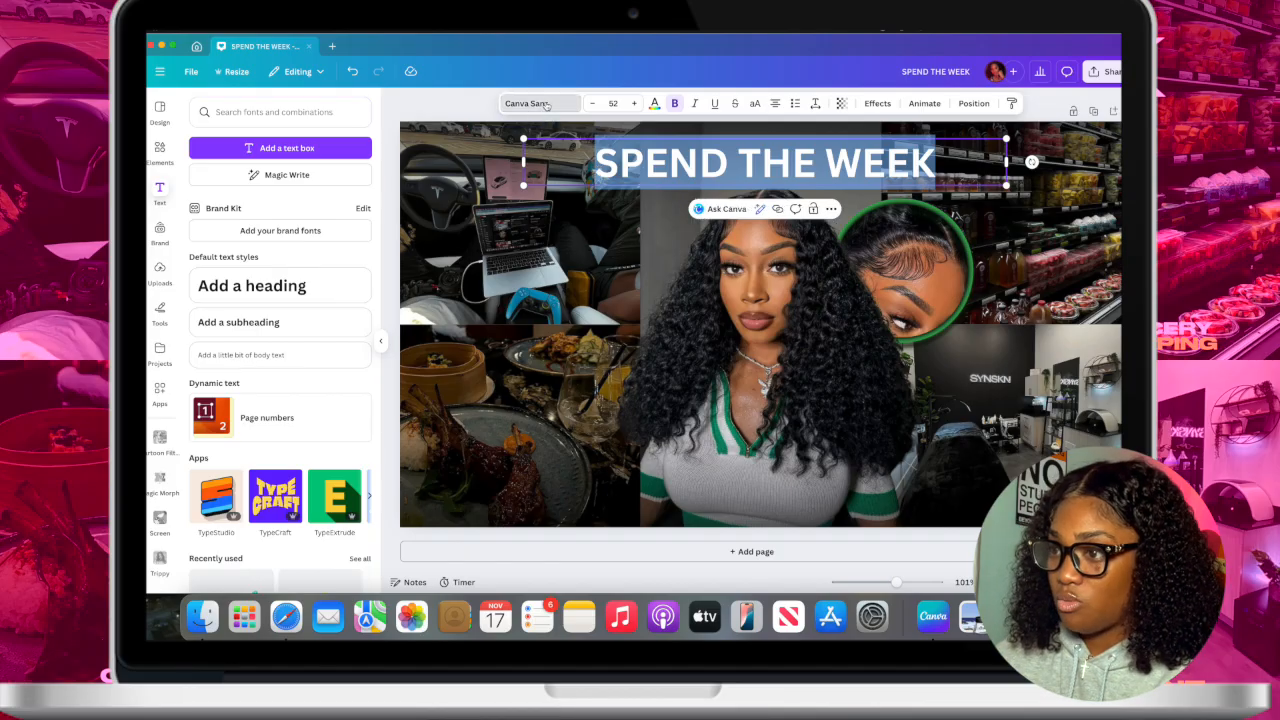
scroll(207, 413, "down", 5)
scroll(207, 413, "down", 6)
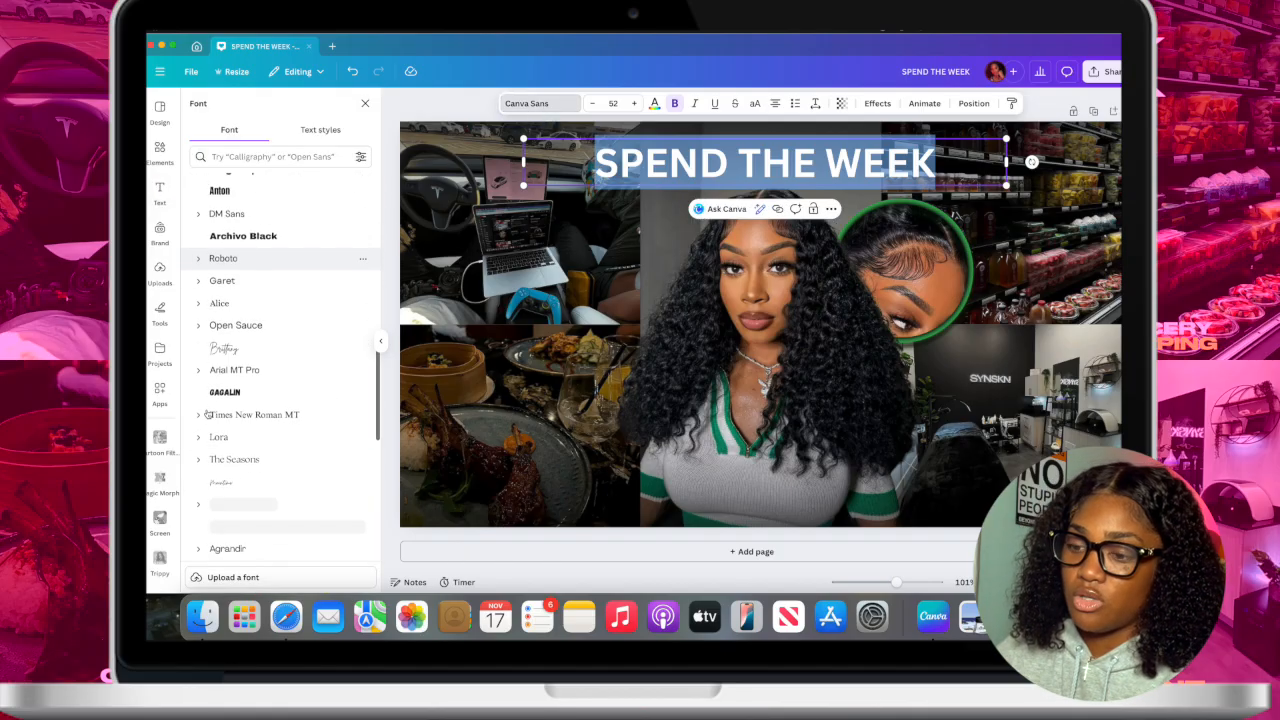
scroll(207, 413, "up", 8)
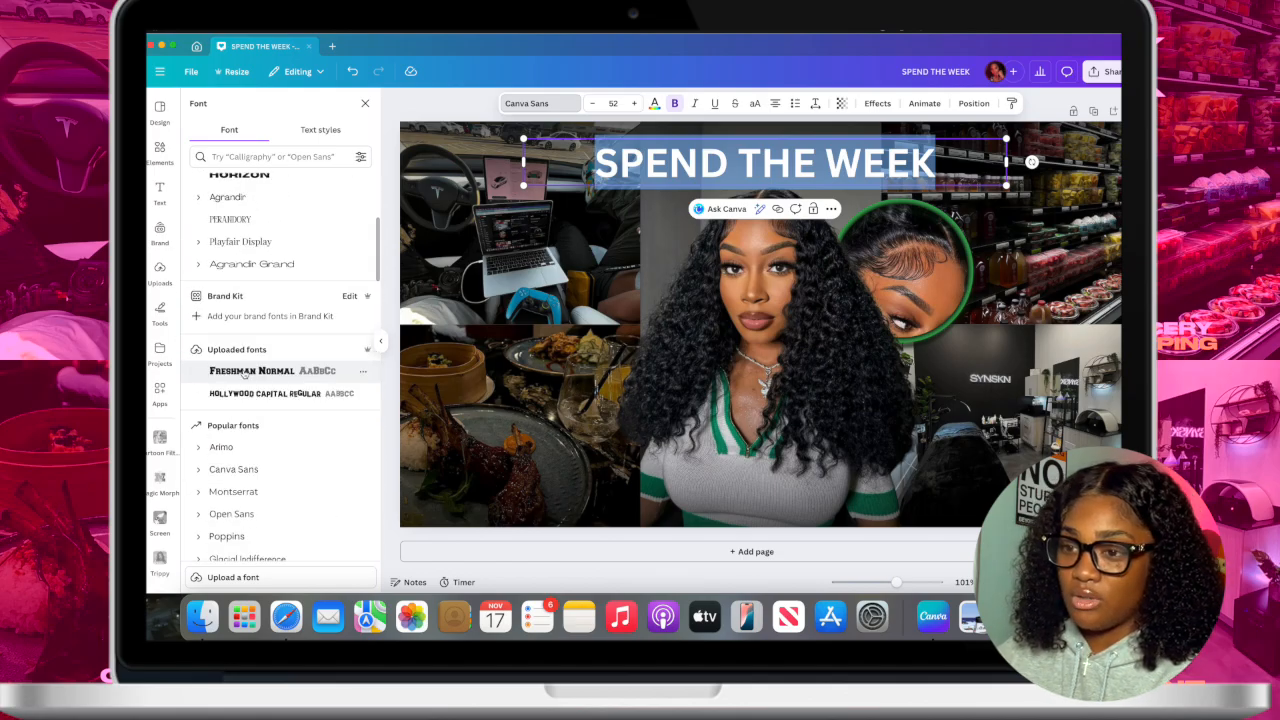
scroll(243, 373, "down", 2)
scroll(243, 373, "up", 3)
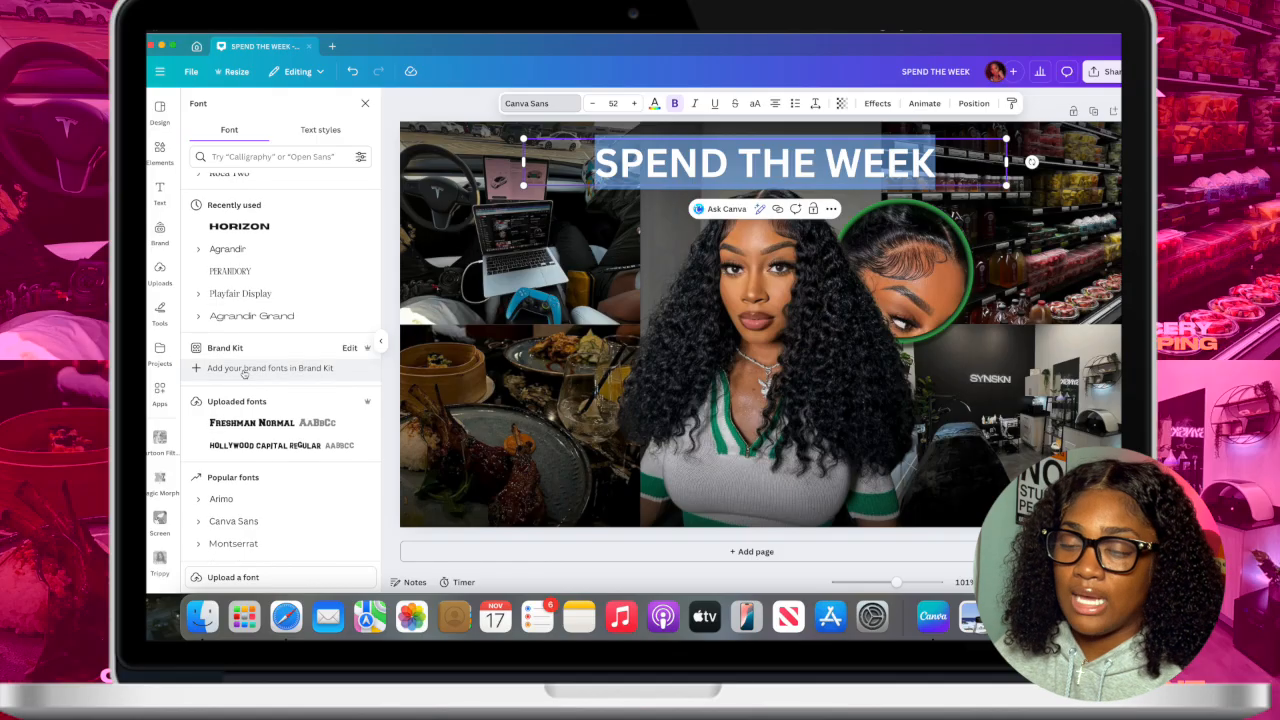
scroll(260, 295, "up", 1)
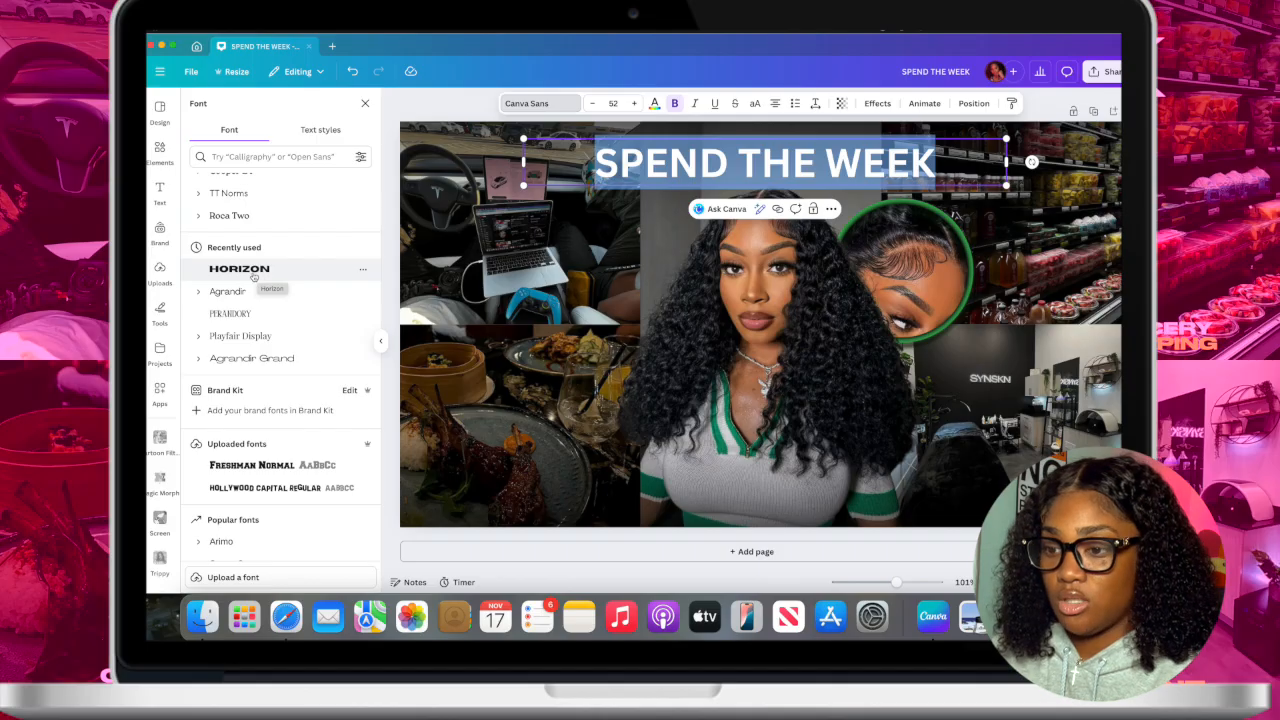
left_click(238, 270)
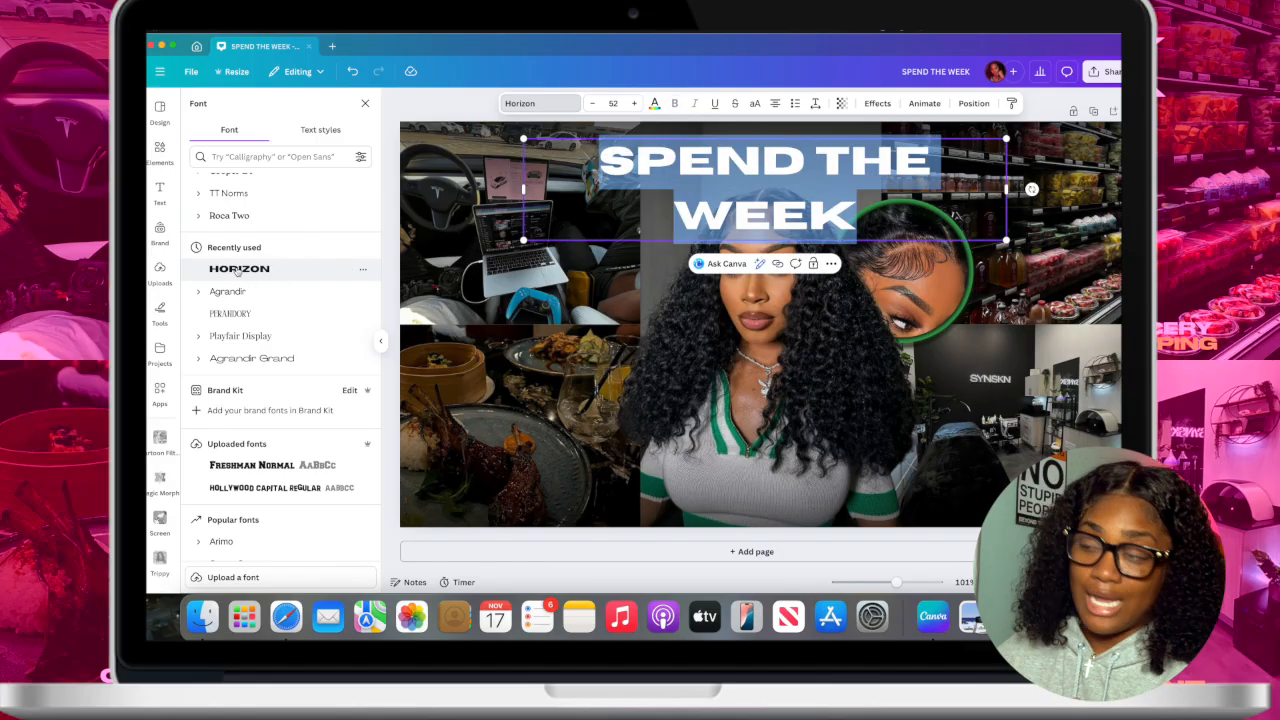
- Enlarge the heading to about size 66.7 on one line spanning the thumbnail's width along its upper edge
left_click_drag(522, 190, 400, 186)
left_click_drag(1007, 138, 1117, 131)
scroll(445, 217, "down", 3)
left_click(445, 217)
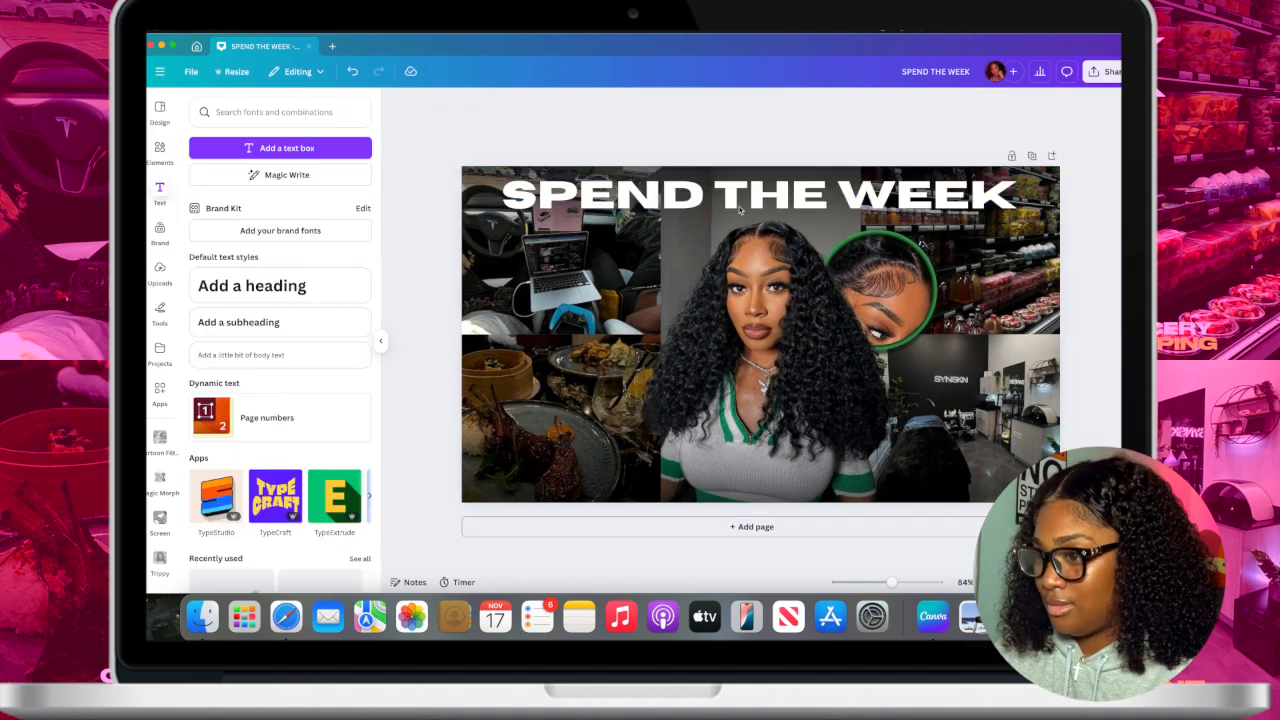
left_click_drag(749, 201, 749, 203)
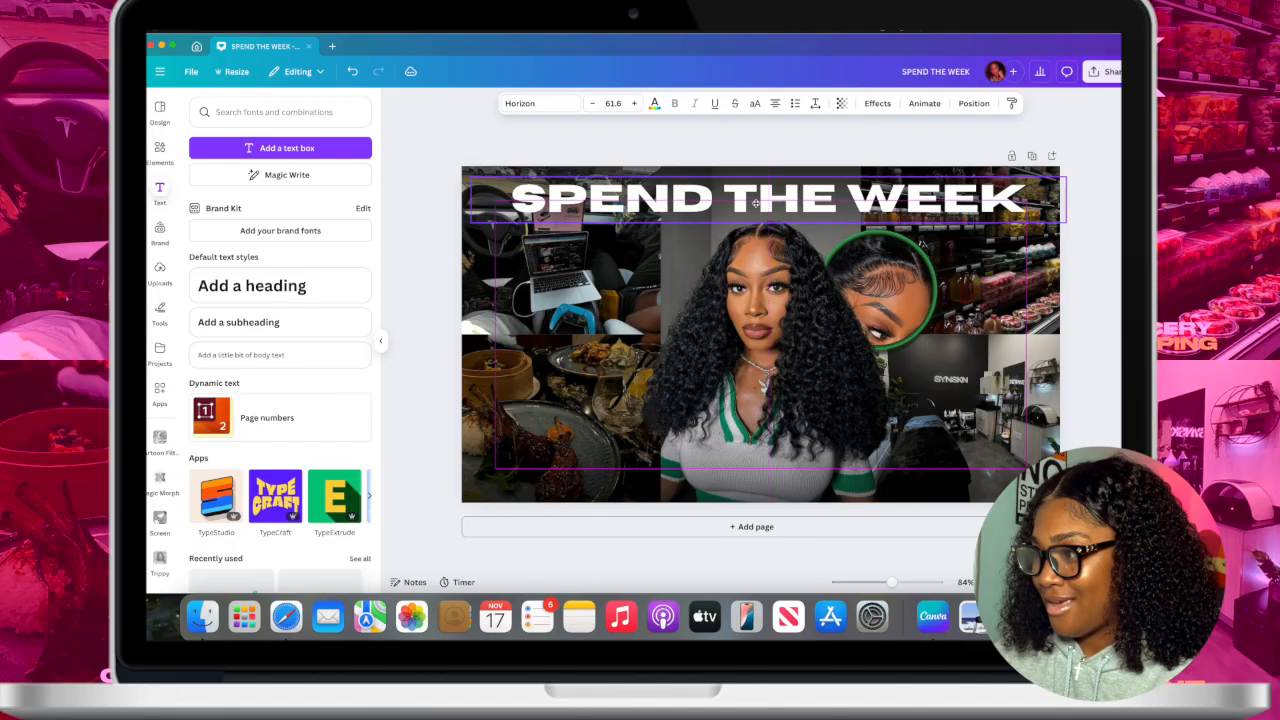
mouse_move(461, 203)
left_mouse_down()
mouse_move(445, 203)
mouse_move(498, 223)
mouse_move(465, 226)
left_mouse_up()
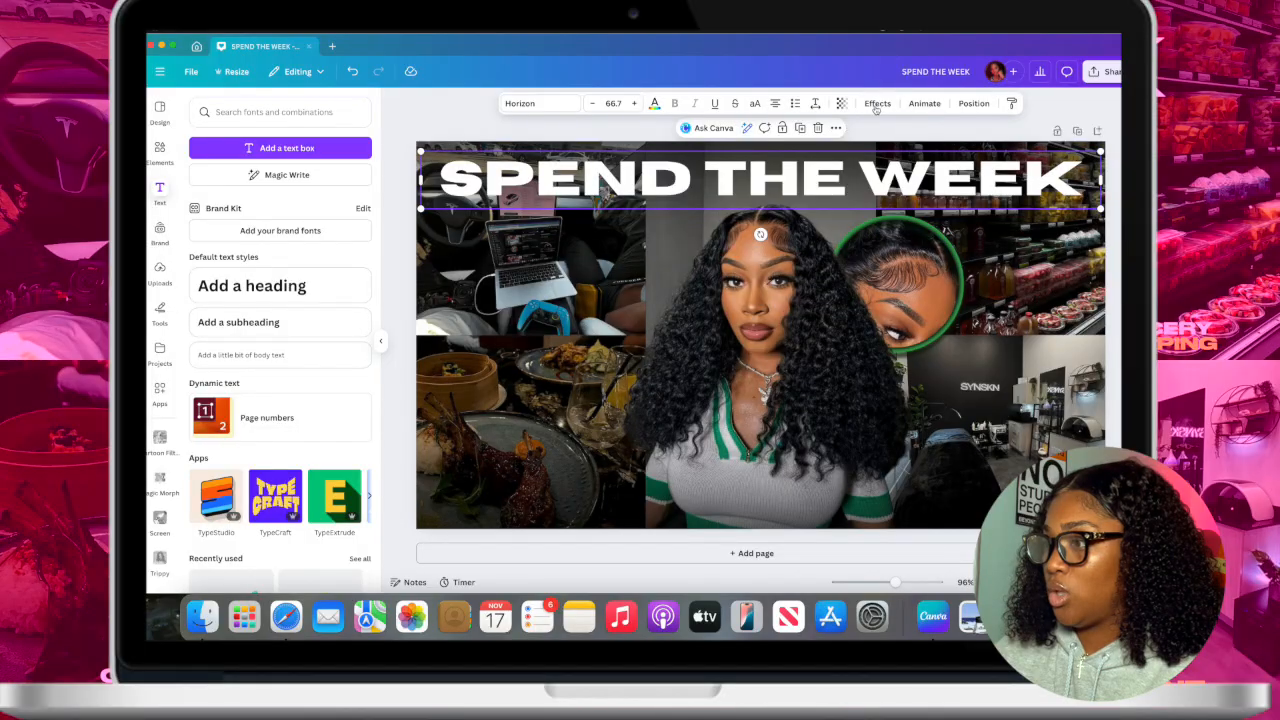
- Apply a black Shadow effect to the heading with transparency set to 91
left_click(877, 103)
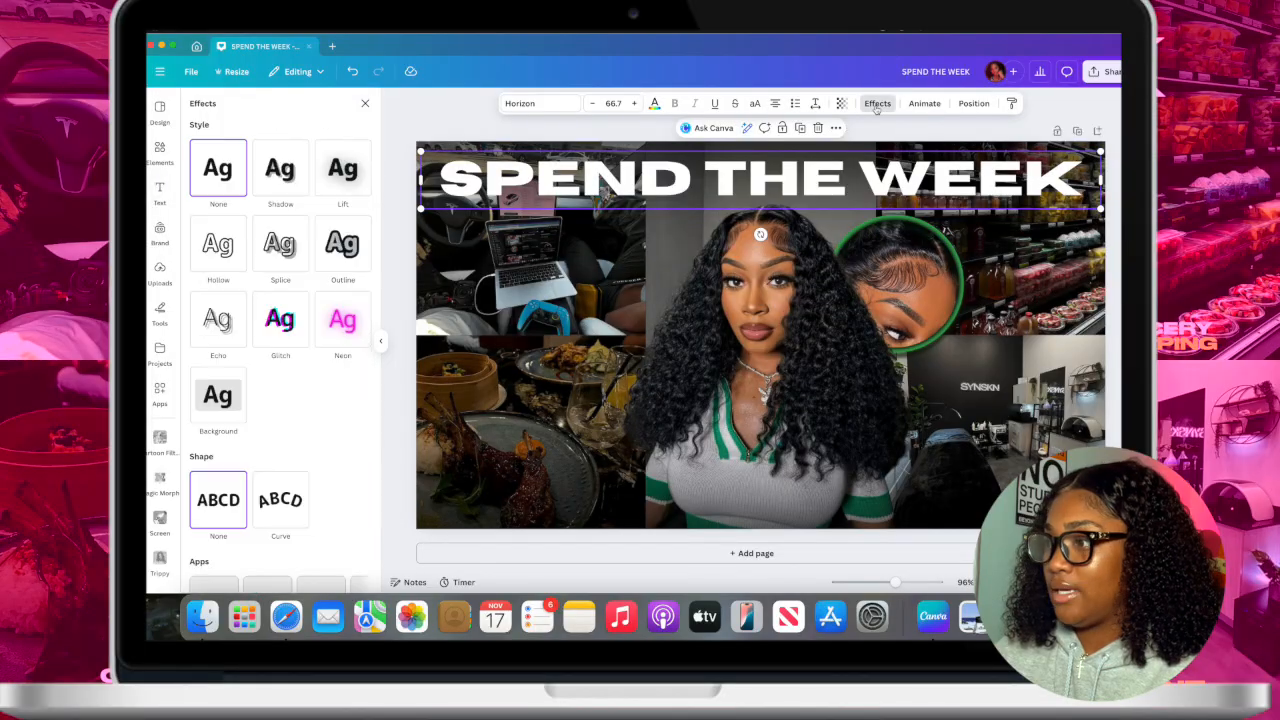
left_click(277, 168)
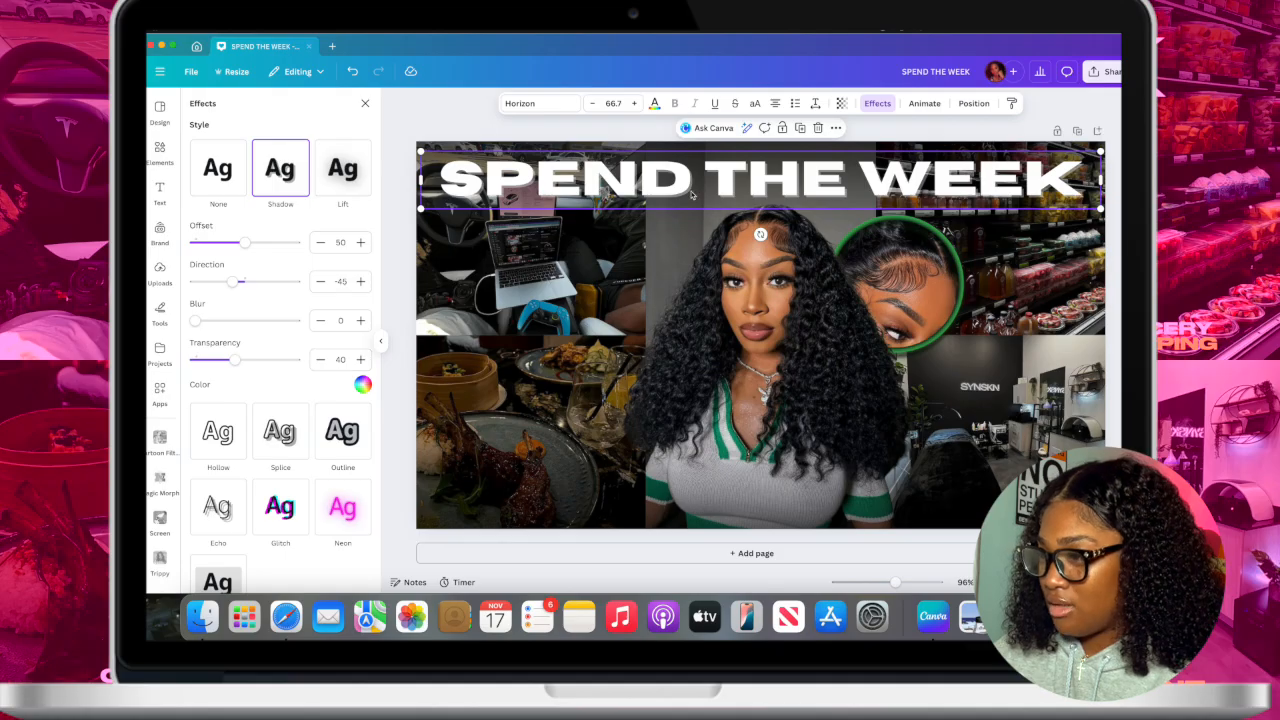
left_click(363, 385)
left_click(216, 284)
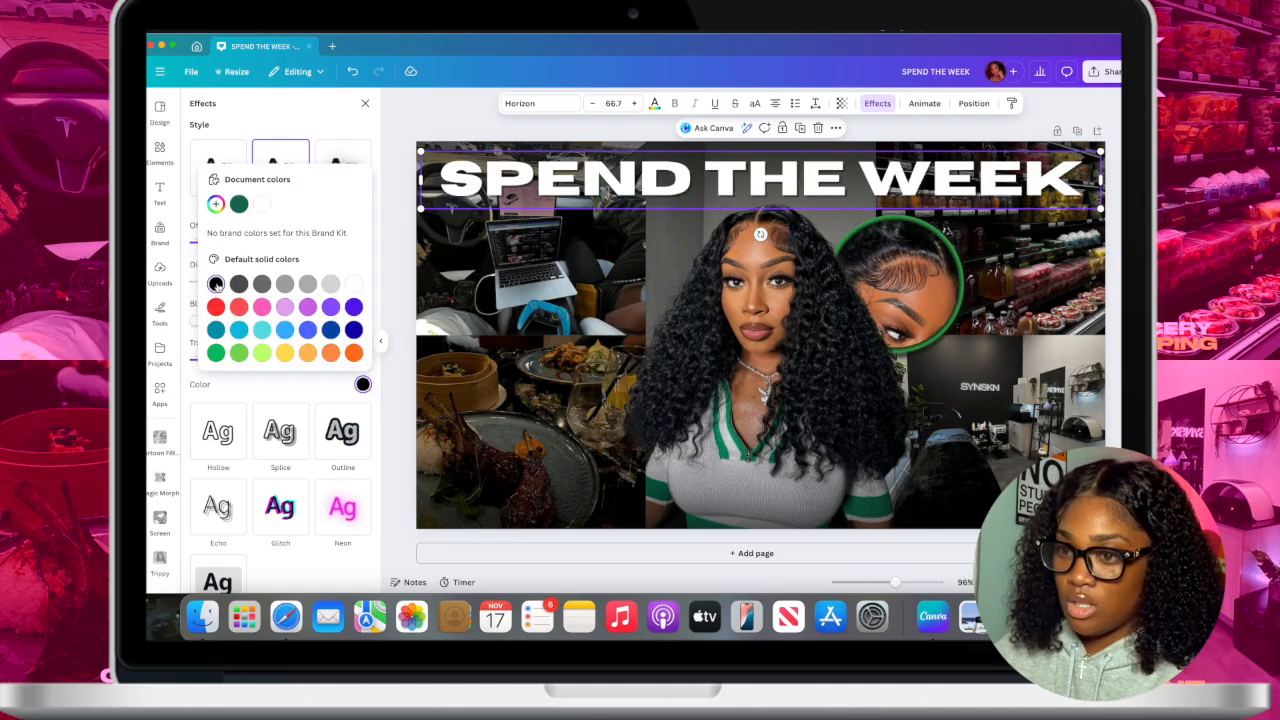
left_click(254, 387)
left_click_drag(240, 361, 287, 364)
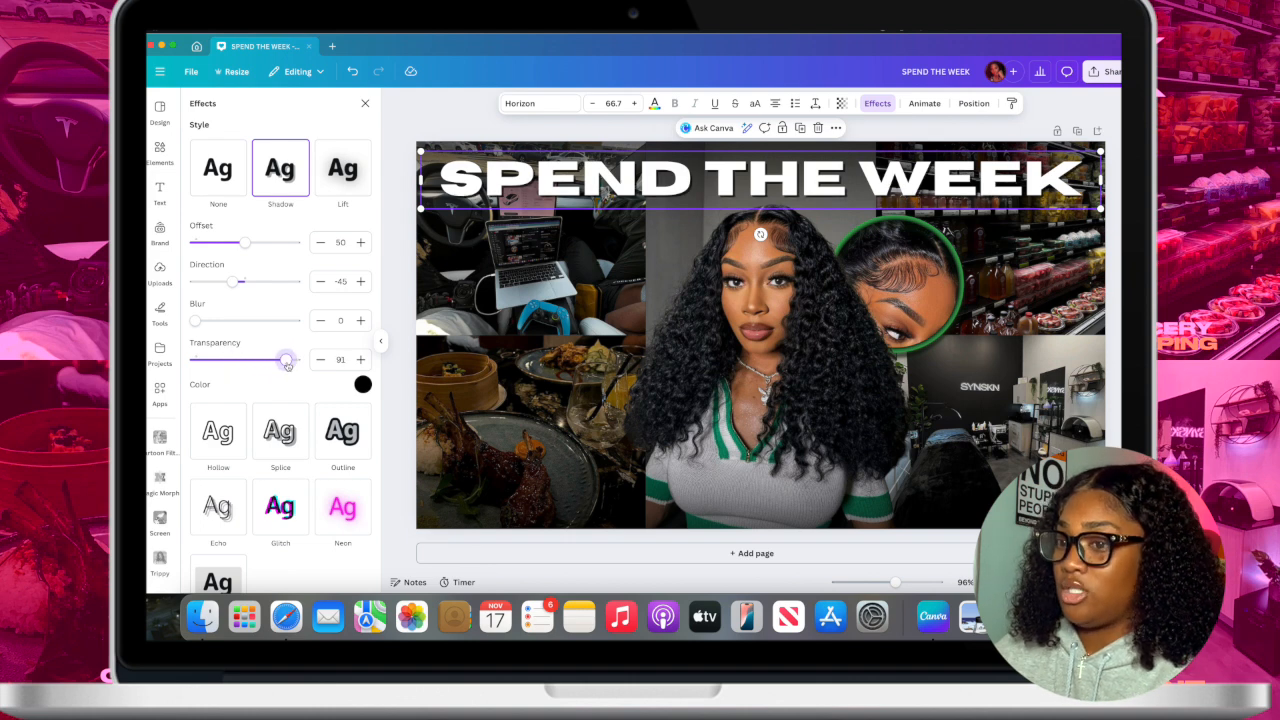
- Soften the heading's shadow by setting its offset to 25 and blur to 42
left_click_drag(195, 320, 224, 322)
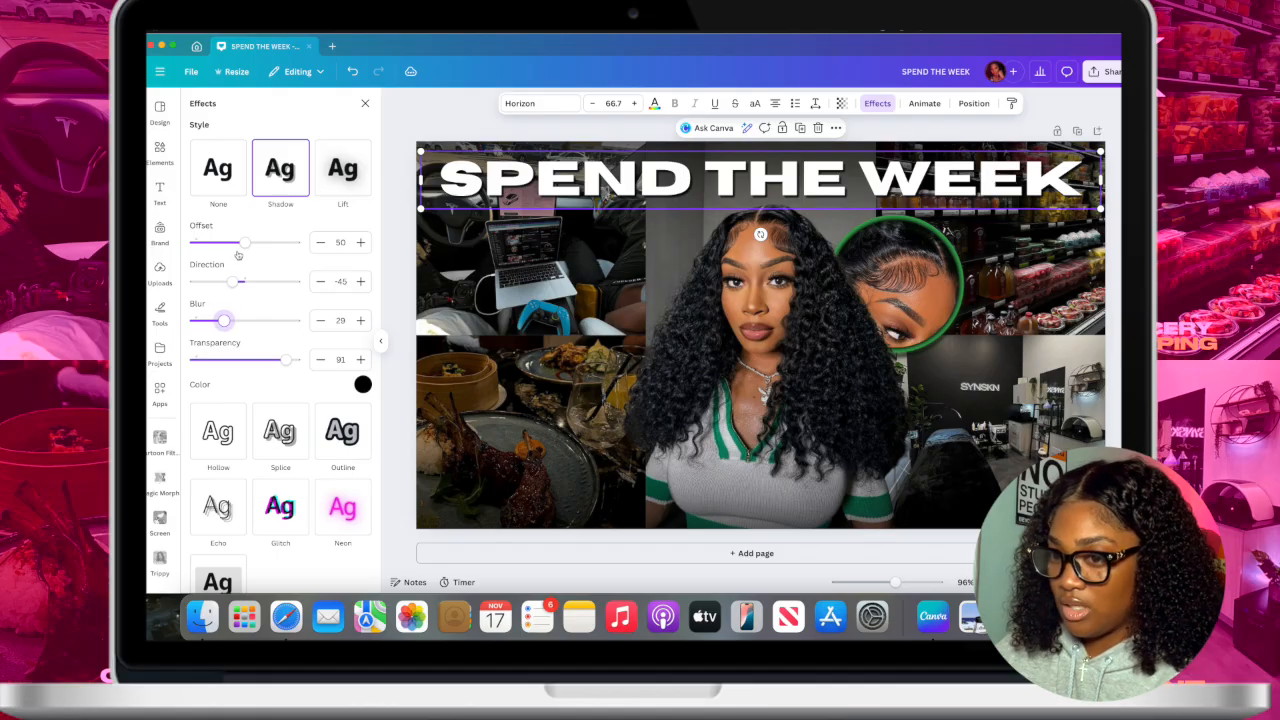
left_click_drag(245, 244, 220, 248)
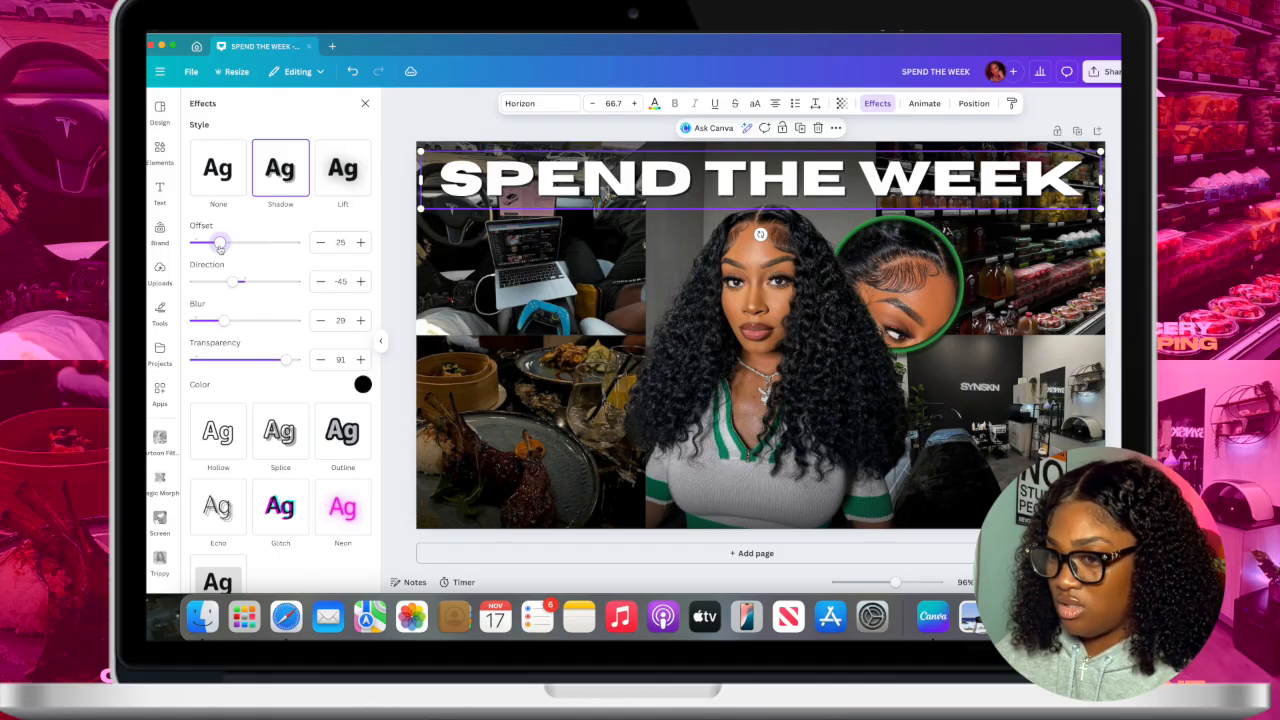
left_click_drag(224, 321, 236, 321)
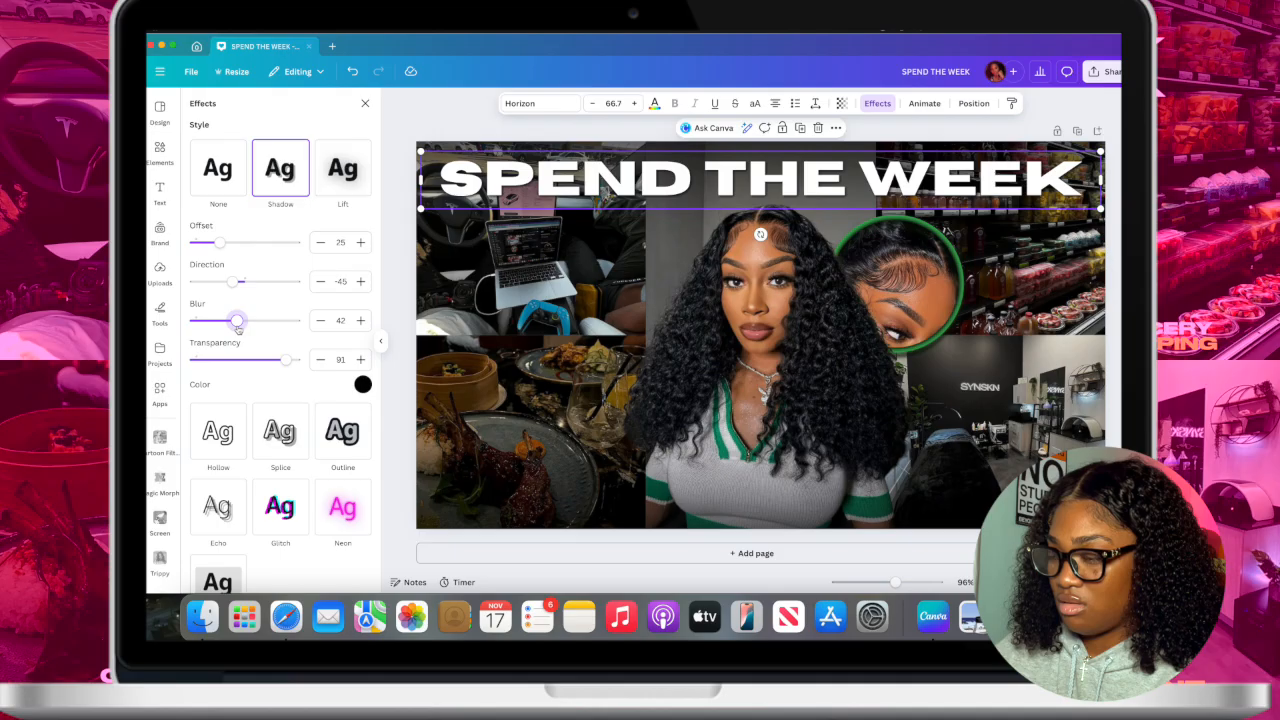
left_click(365, 103)
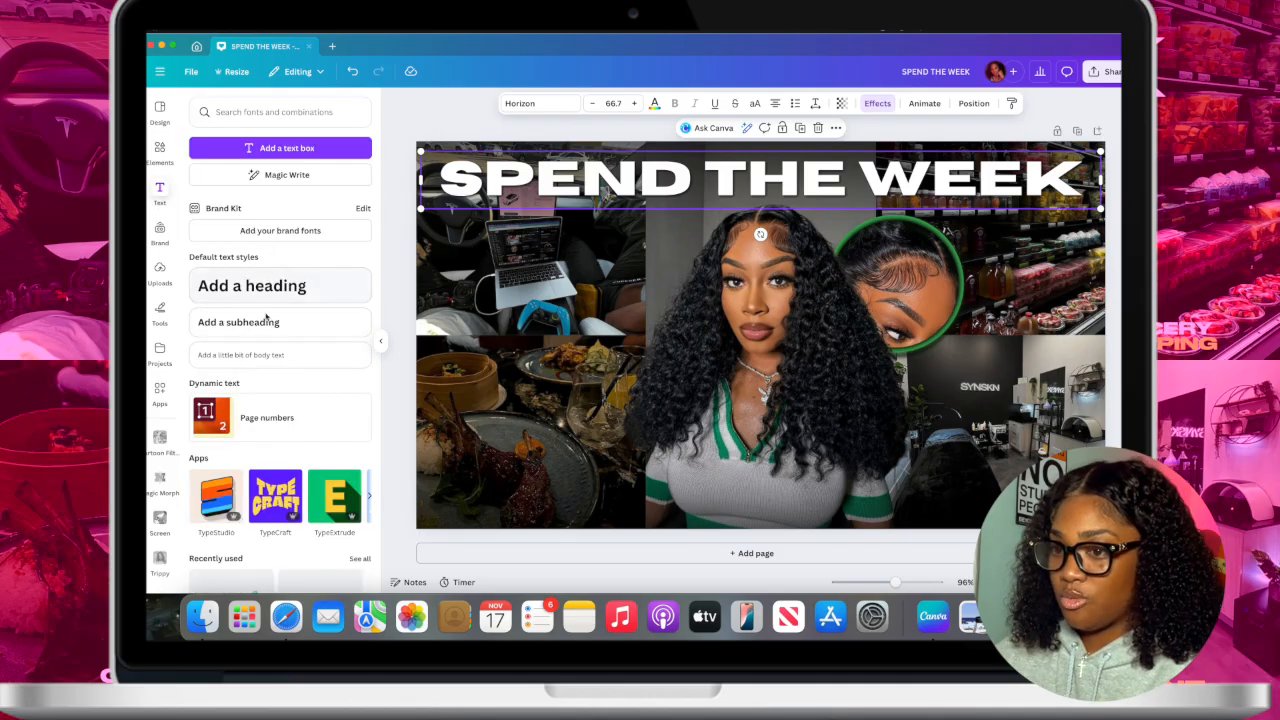
- Add a subheading reading "with me", enlarge it to about size 40.5, and place it beneath the word WEEK
left_click(265, 326)
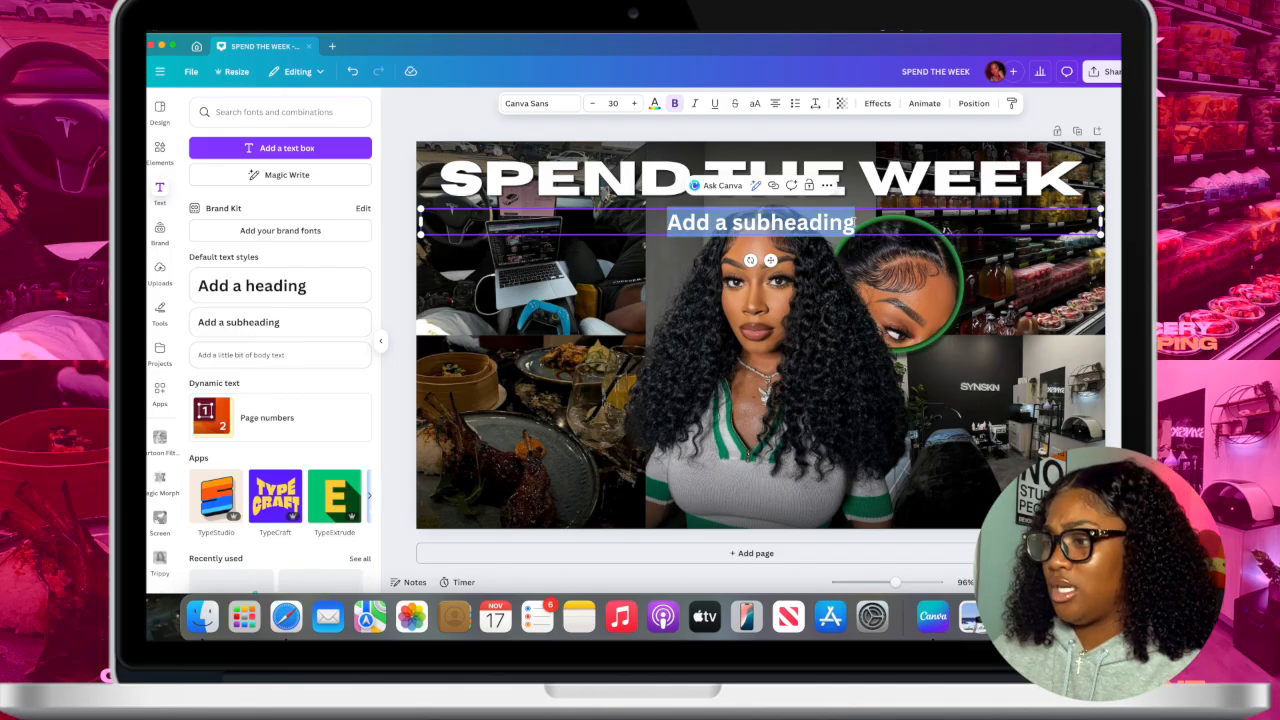
key("Right")
key("BackSpace")
key("BackSpace")
key("BackSpace")
key("BackSpace")
key("BackSpace")
key("BackSpace")
key("BackSpace")
key("BackSpace")
key("BackSpace")
key("BackSpace")
key("BackSpace")
key("BackSpace")
key("BackSpace")
key("BackSpace")
key("BackSpace")
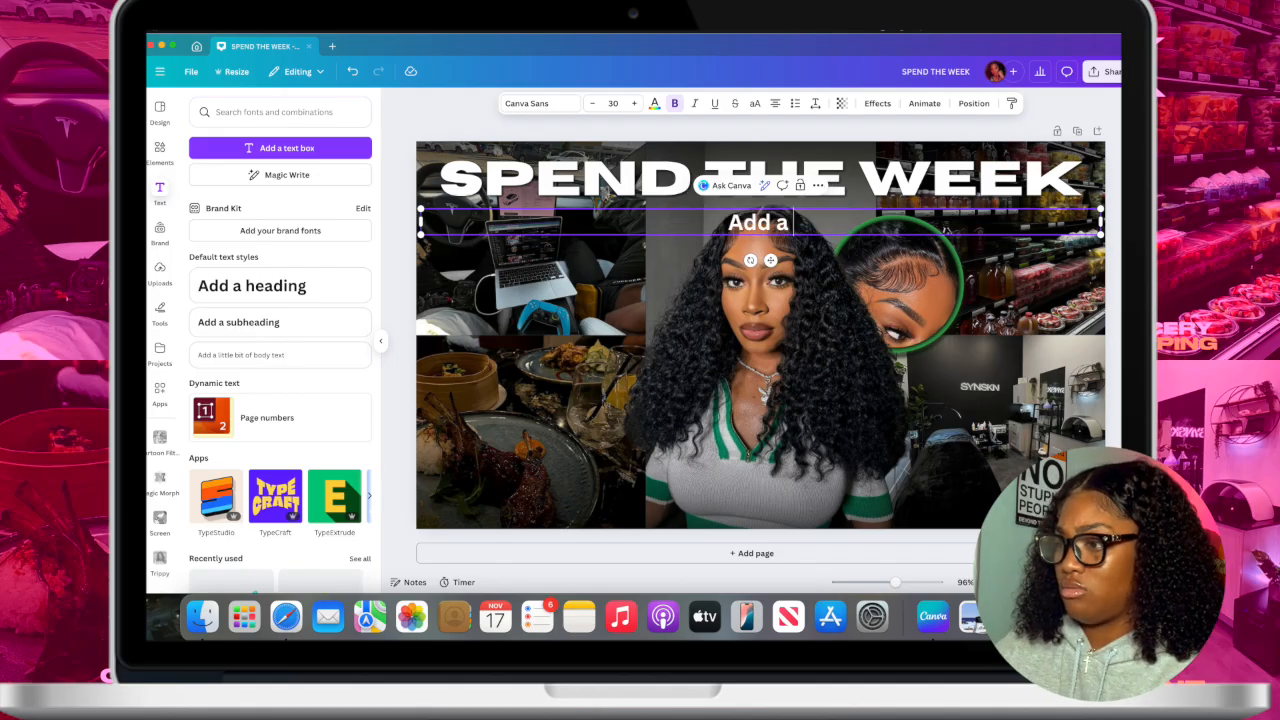
key("BackSpace")
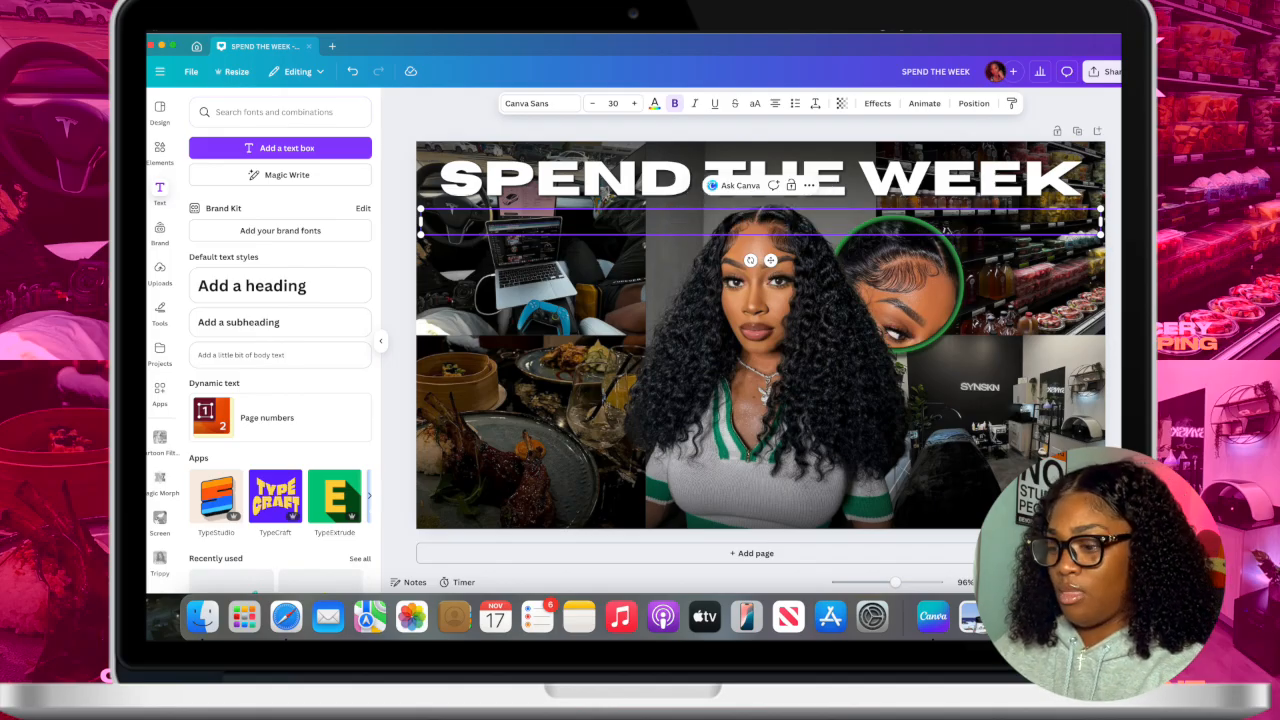
type("with me")
left_click_drag(530, 237, 991, 258)
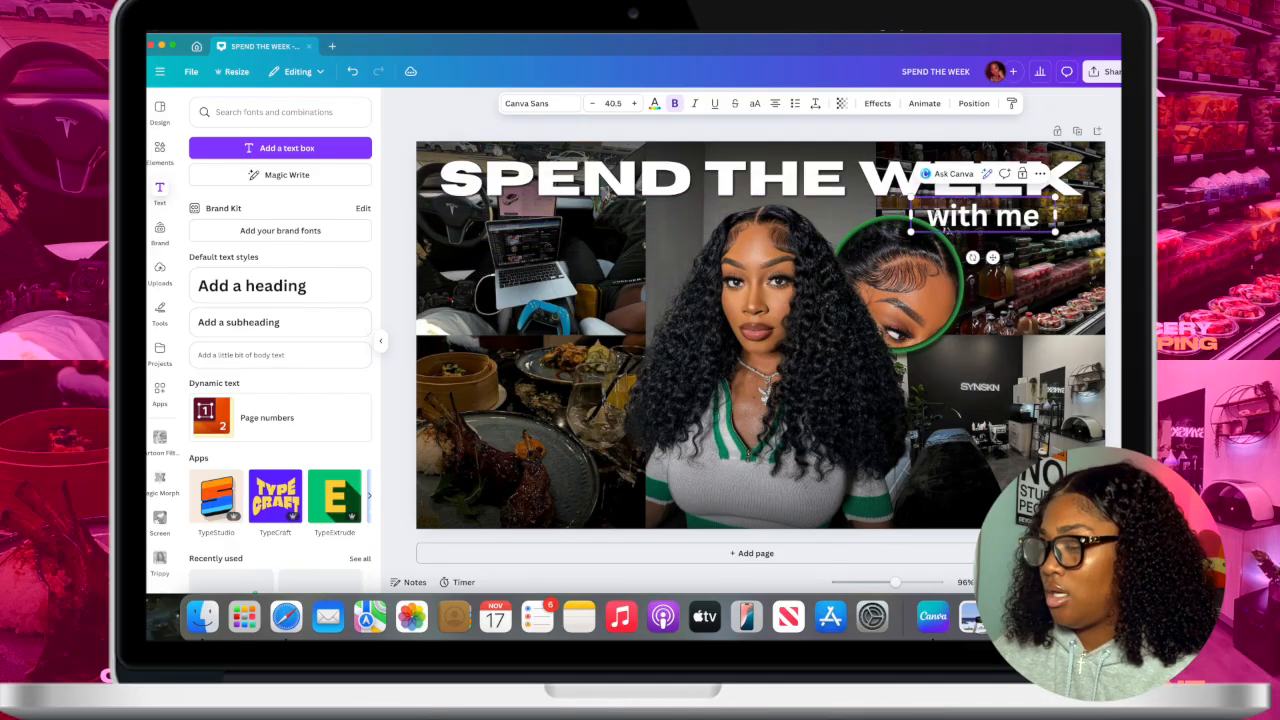
- Change the font of the "with me" subheading to Feeling Passionate
triple_click(947, 231)
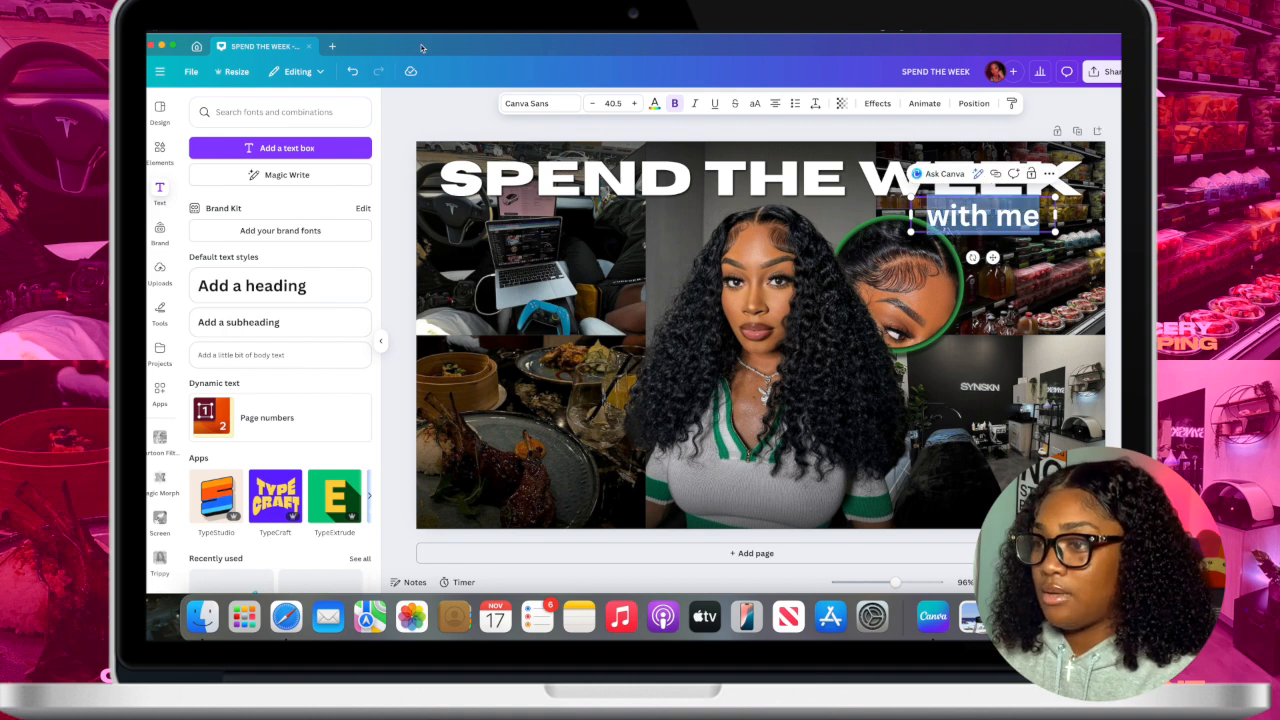
left_click(540, 103)
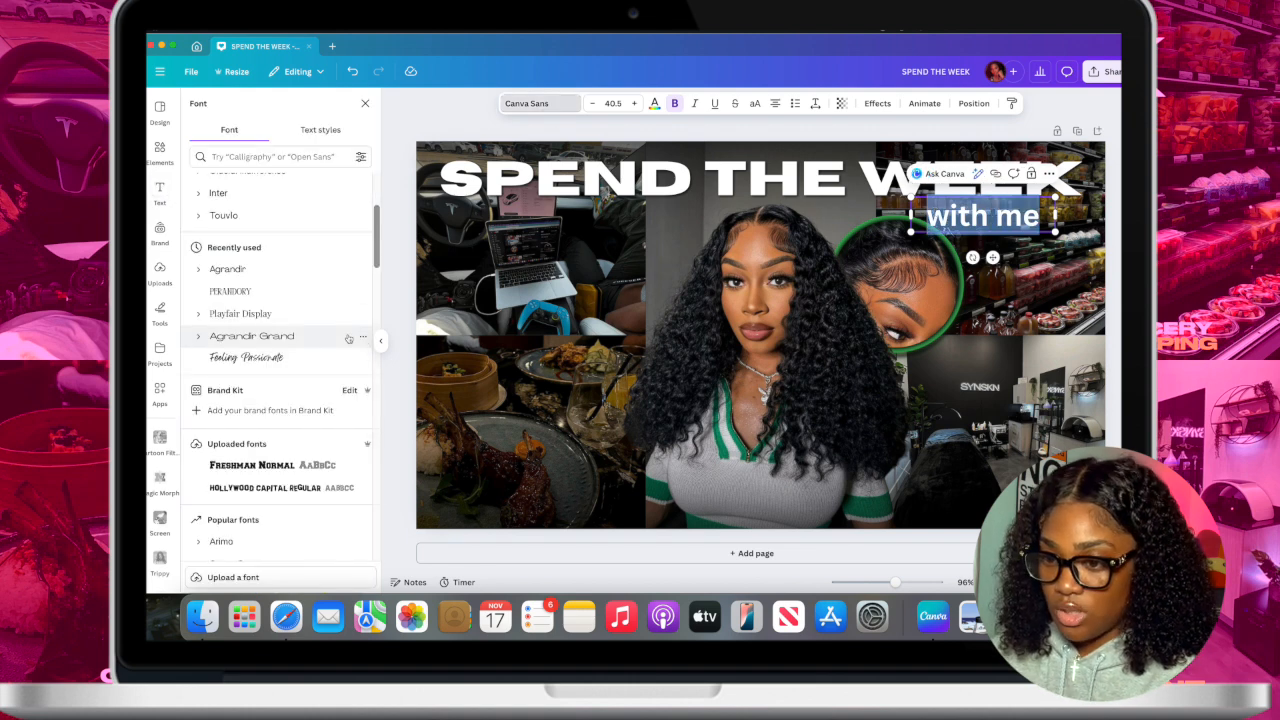
scroll(314, 316, "down", 2)
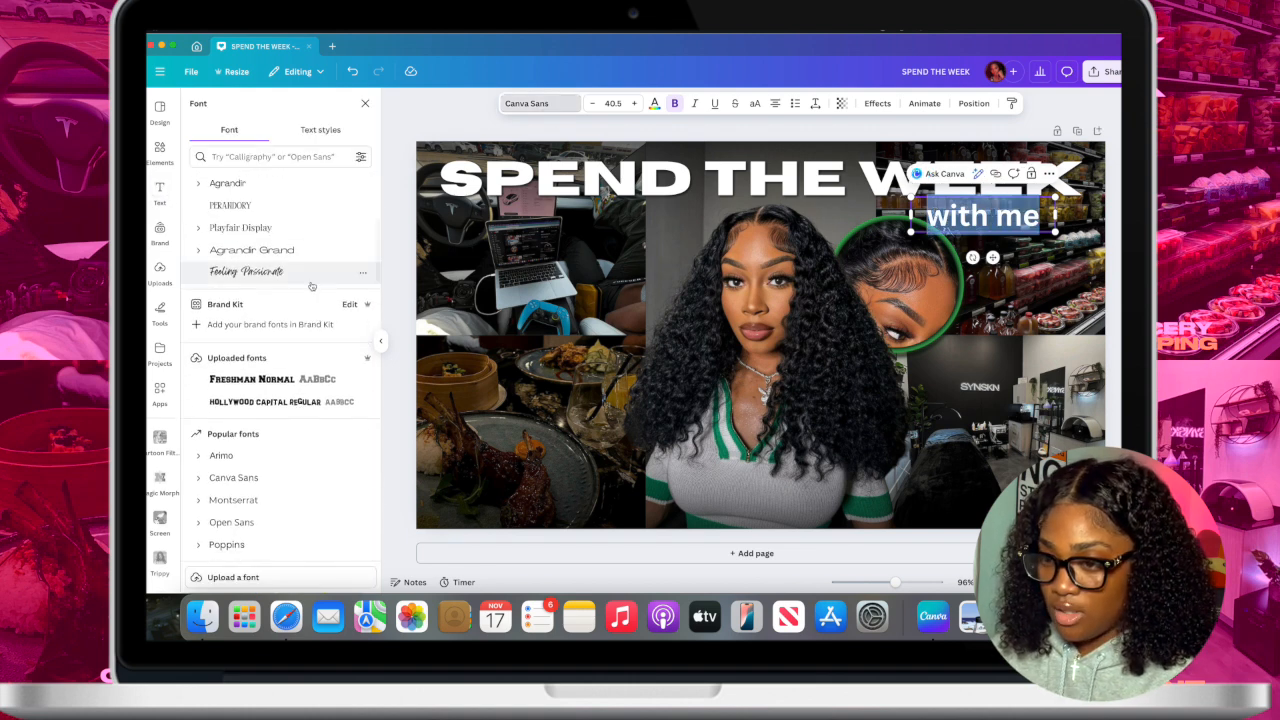
left_click(250, 271)
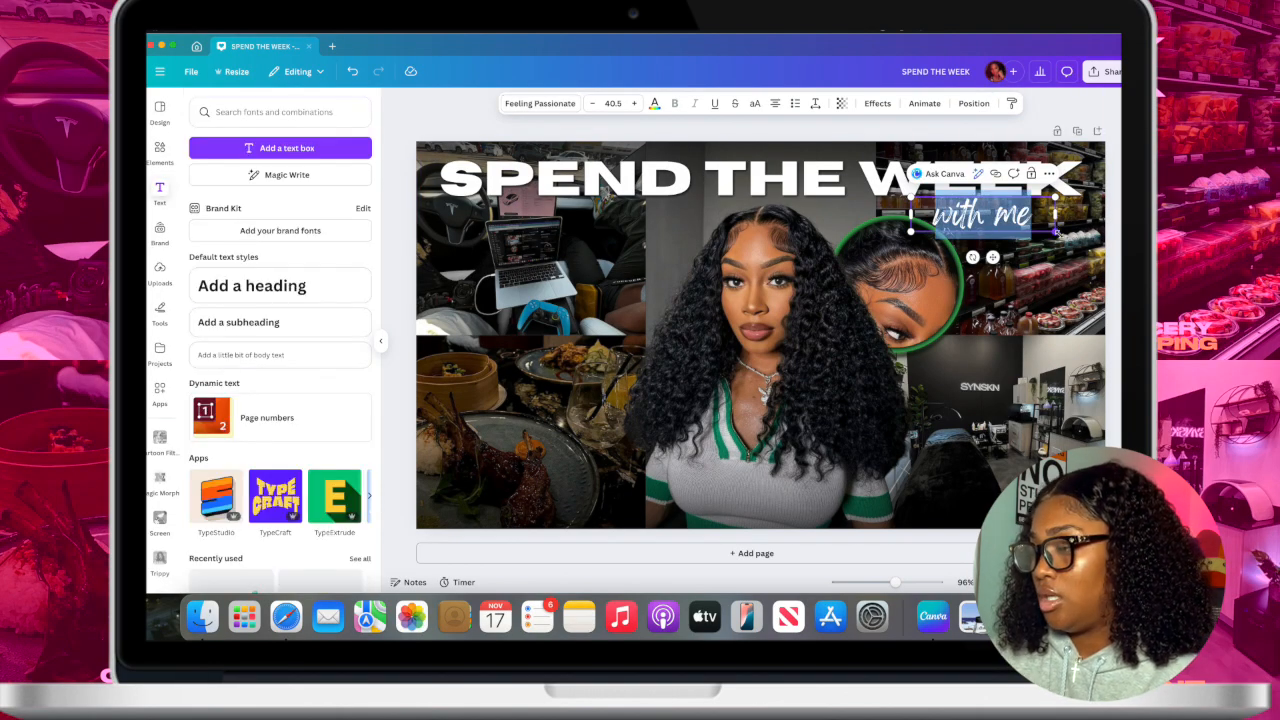
- Enlarge the "with me" text to about size 62.5 and position it overlapping the lower edge of the word WEEK
left_click_drag(1056, 232, 1090, 248)
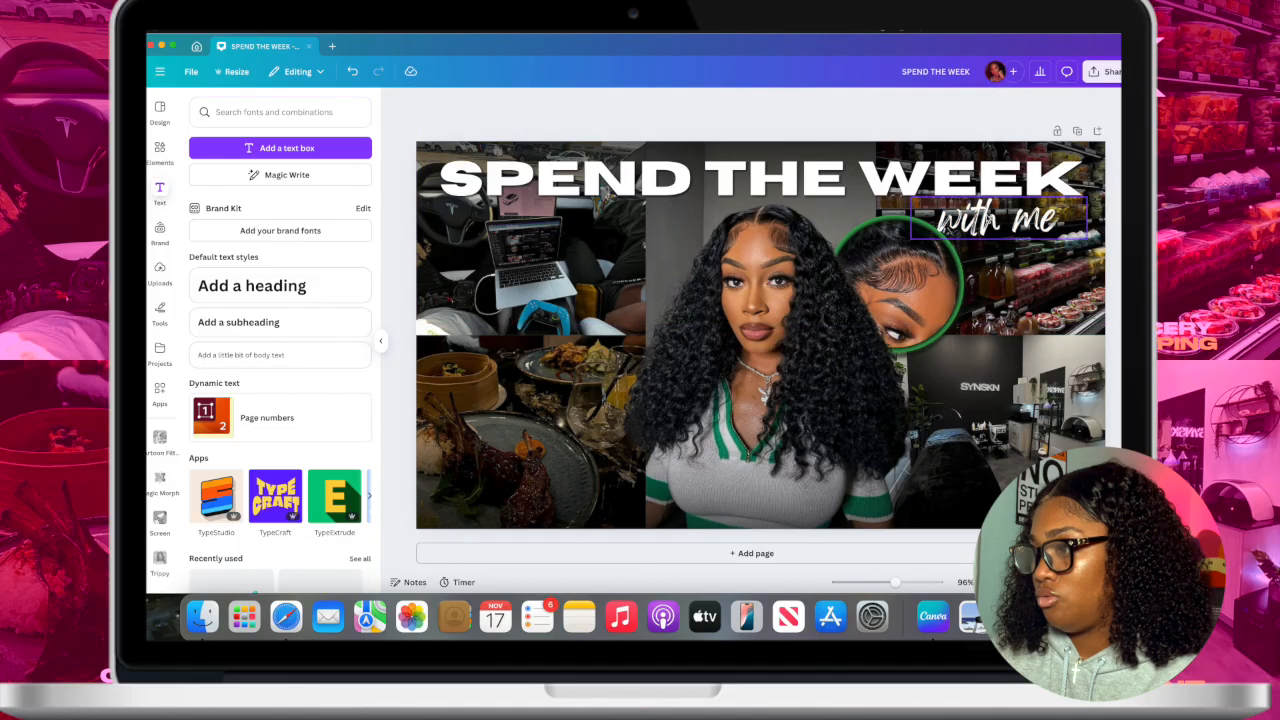
left_click(990, 220)
left_click_drag(911, 239, 865, 251)
left_click_drag(991, 237, 1009, 222)
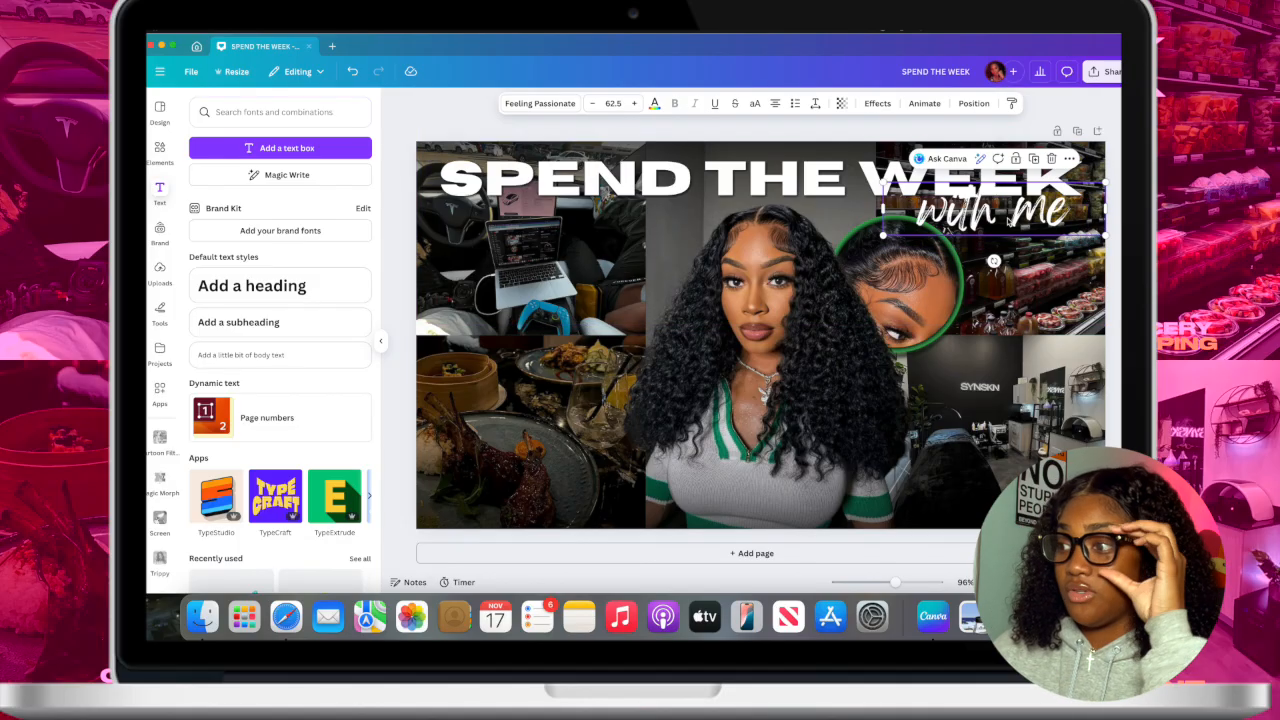
double_click(1009, 222)
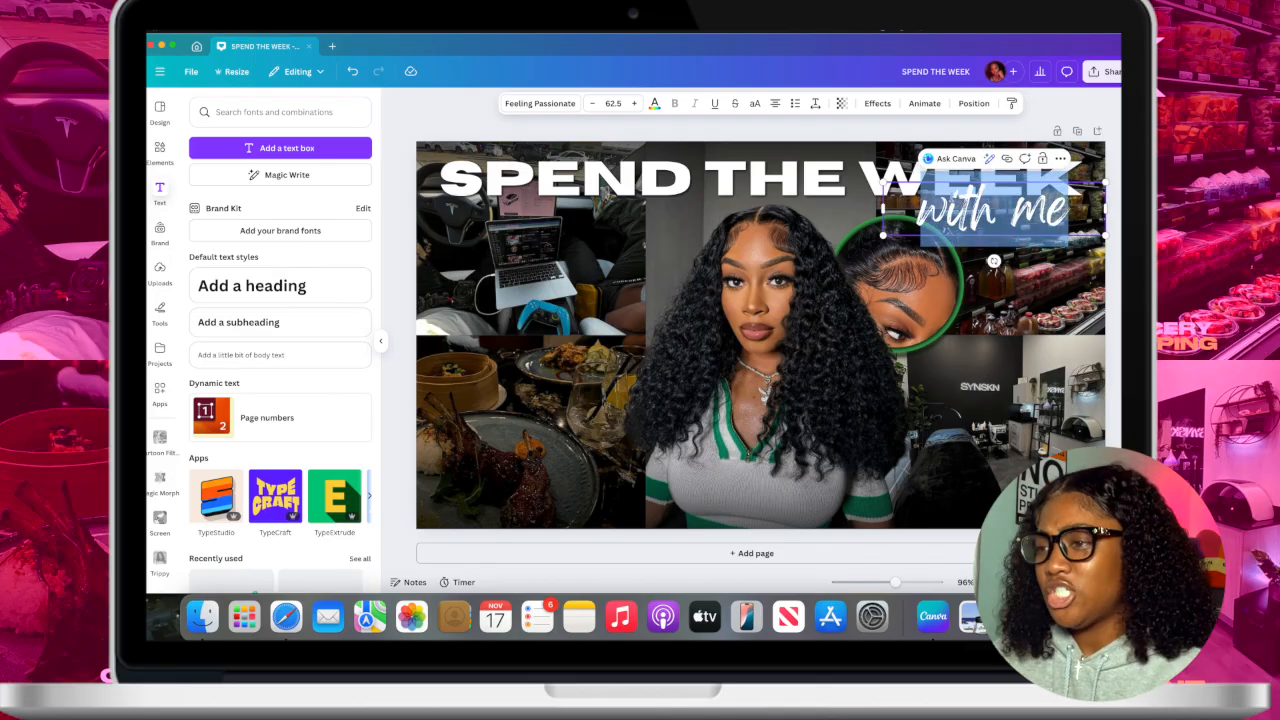
- Change the color of the "with me" text to golden yellow from the default solid colors
left_click(654, 103)
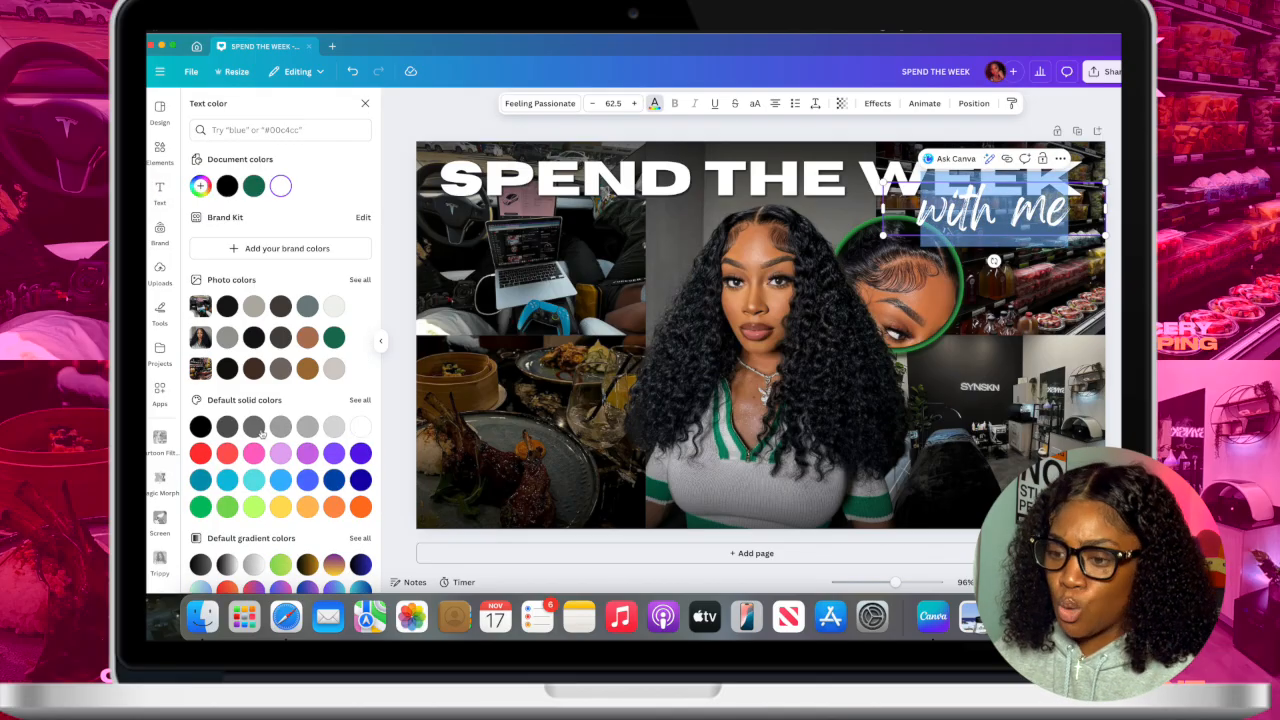
left_click(281, 507)
left_click(201, 186)
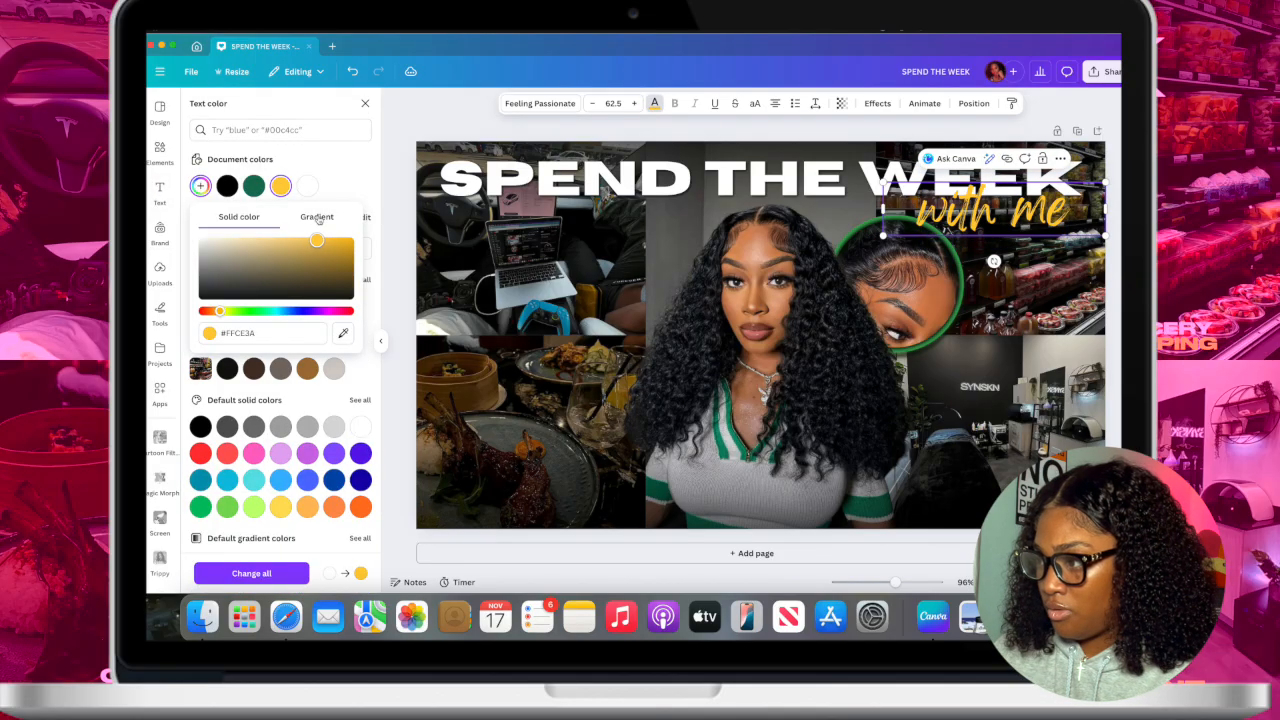
left_click(342, 179)
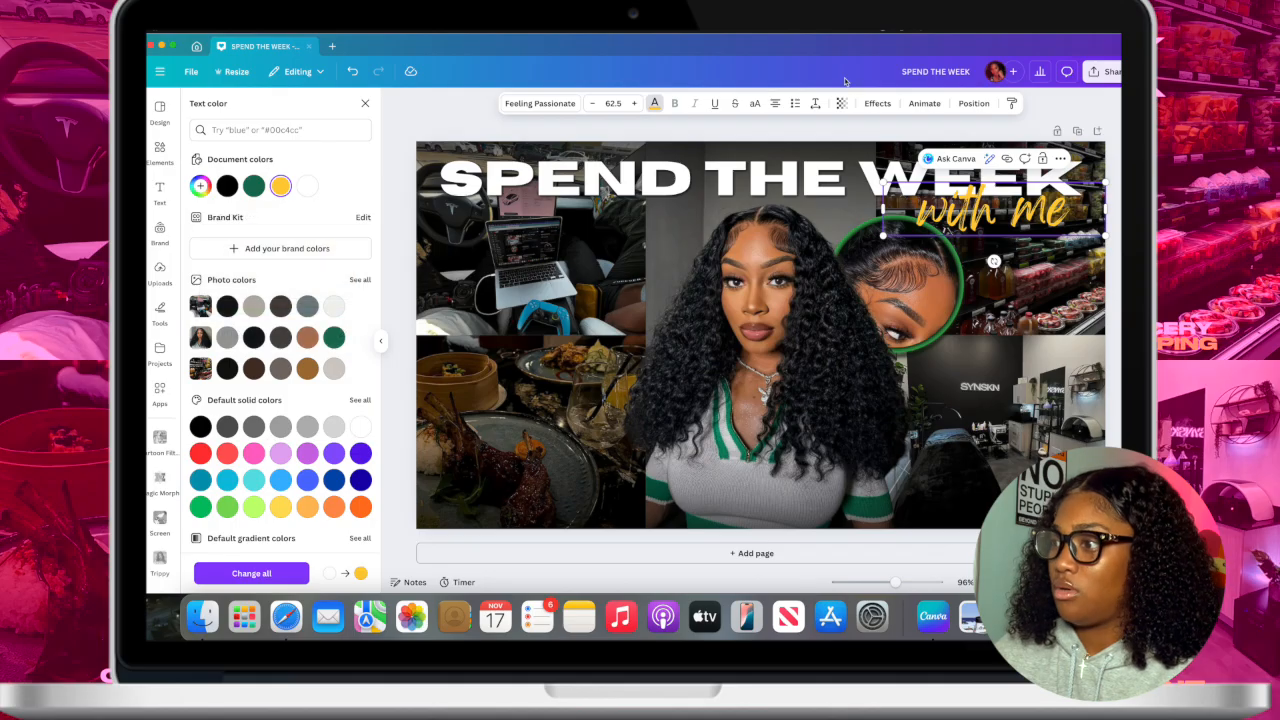
- Apply a black shadow effect to the "with me" text with transparency 69 and blur 32
left_click(876, 104)
left_click(280, 168)
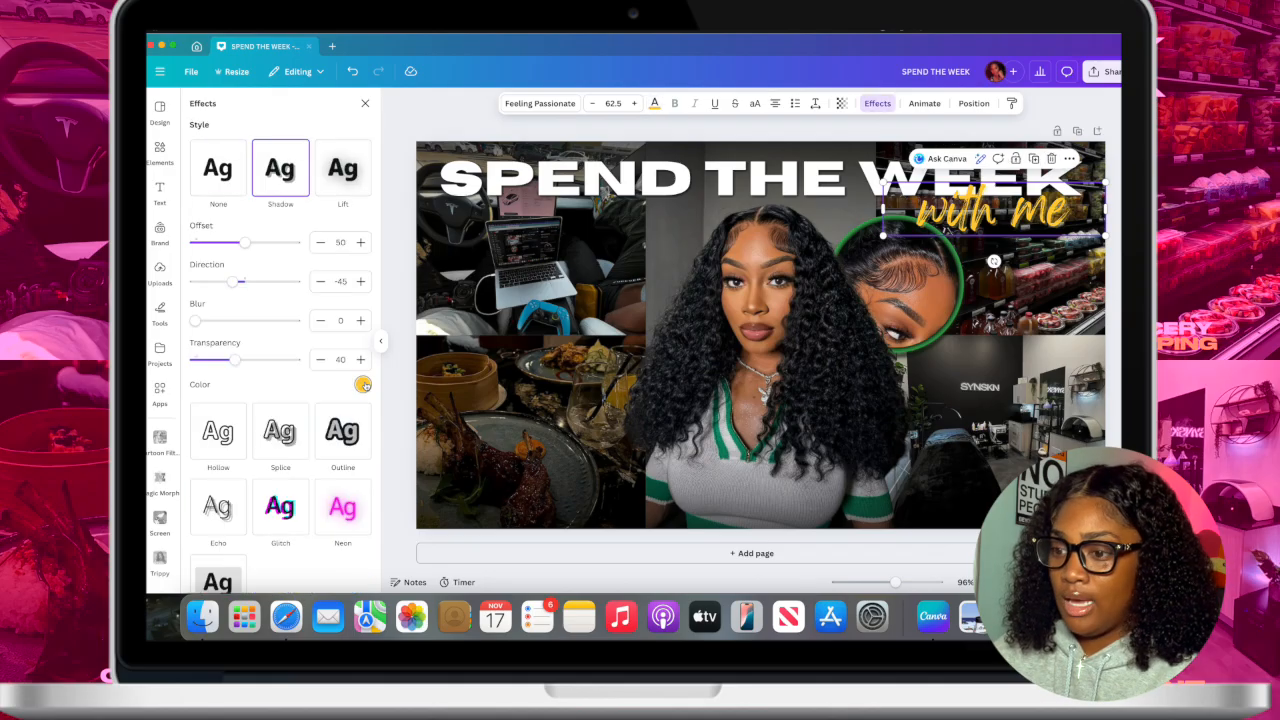
left_click(362, 384)
left_click(239, 205)
left_click(258, 145)
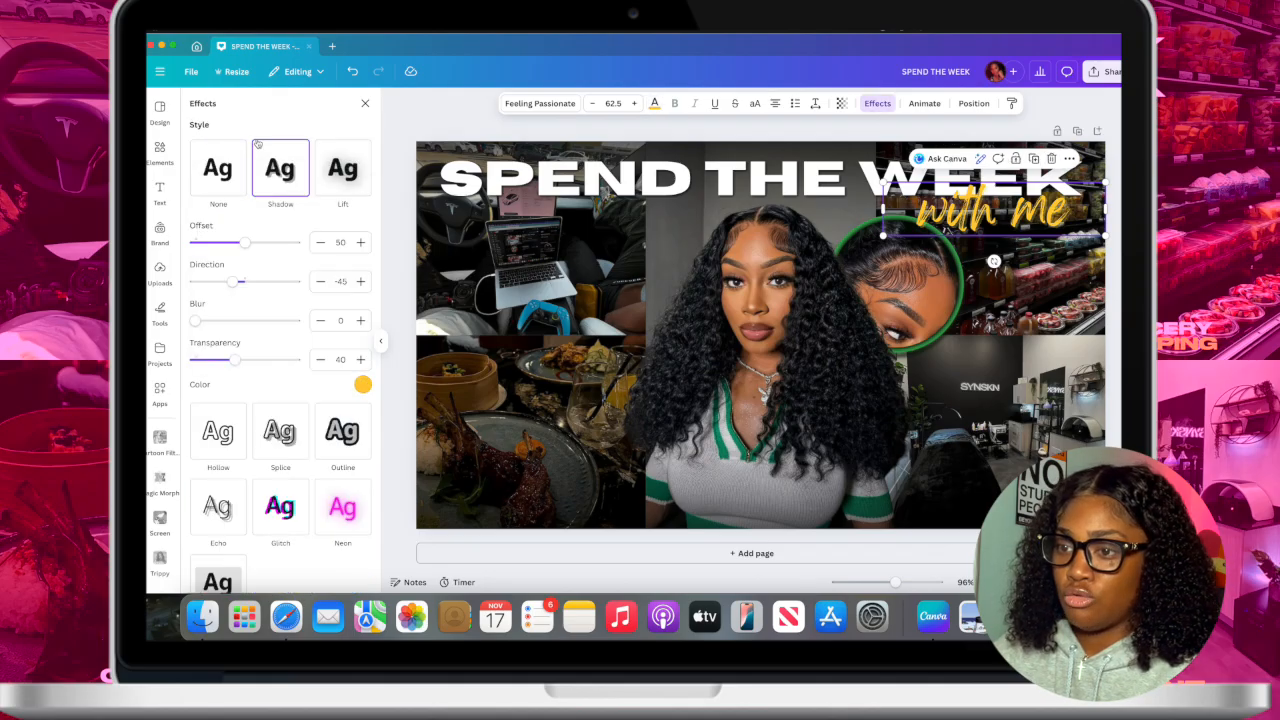
left_click_drag(241, 361, 263, 359)
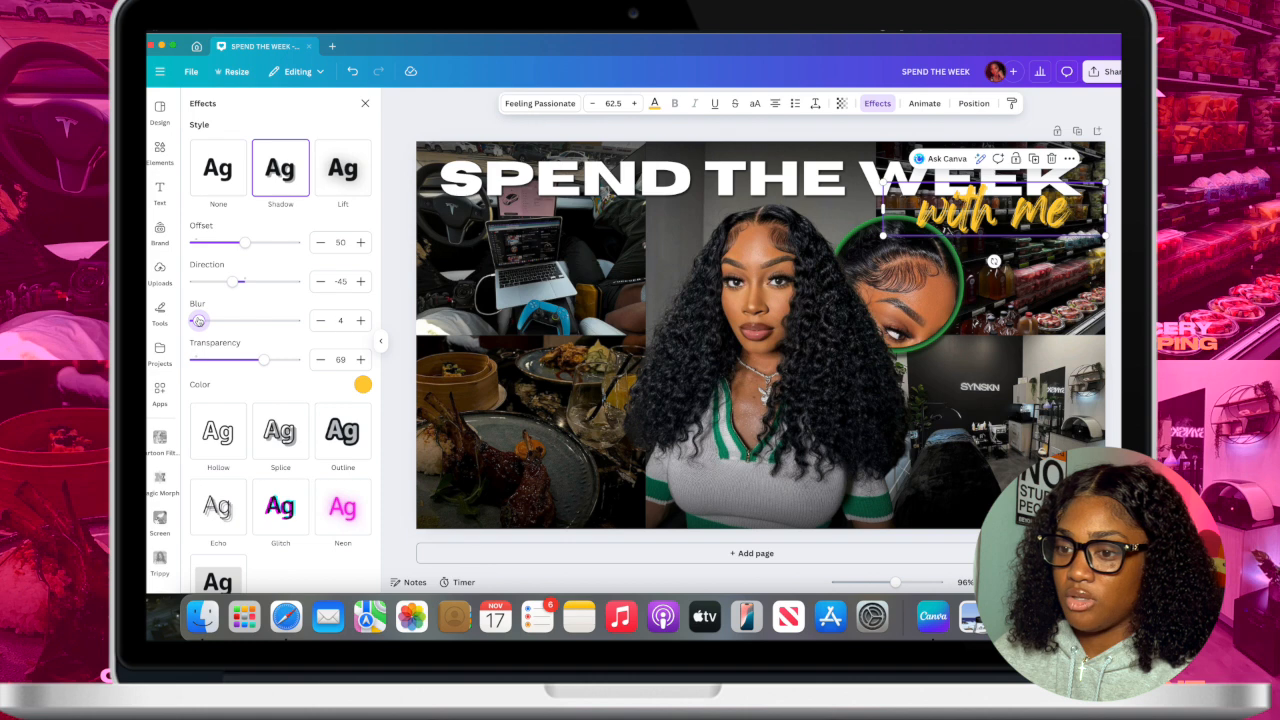
left_click_drag(196, 320, 227, 321)
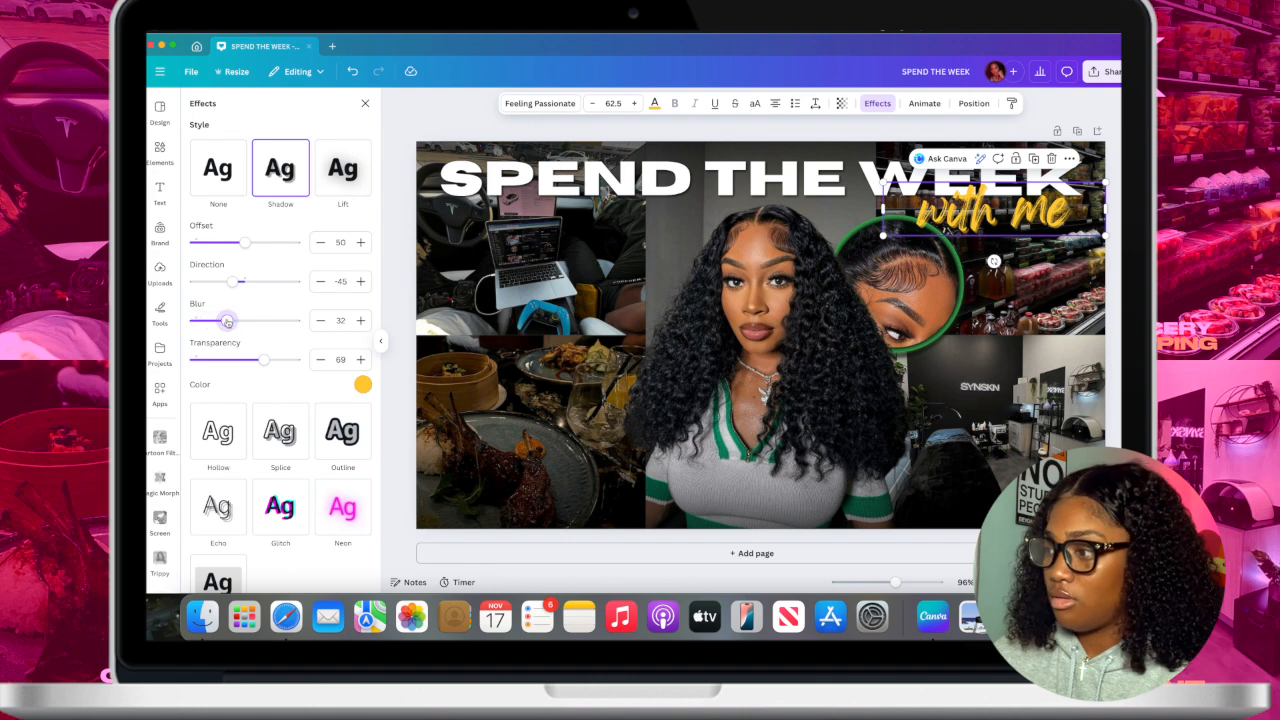
left_click(363, 384)
left_click(239, 205)
left_click(259, 113)
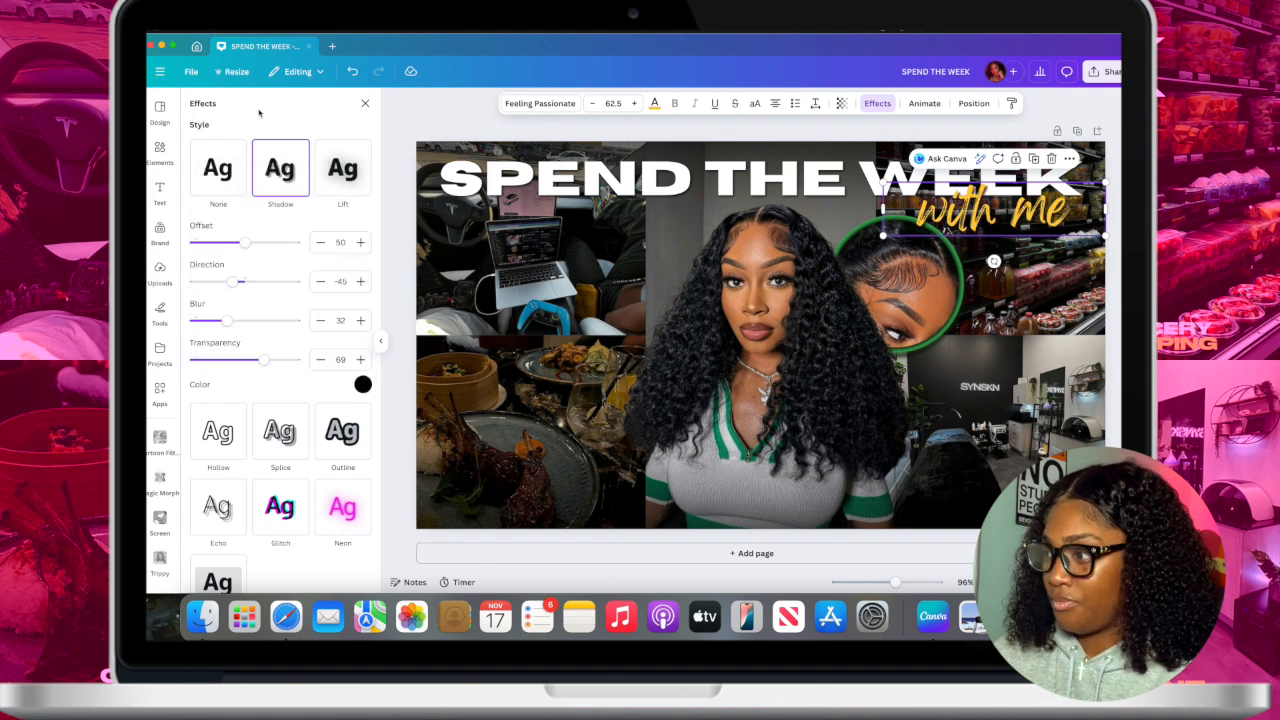
left_click(364, 103)
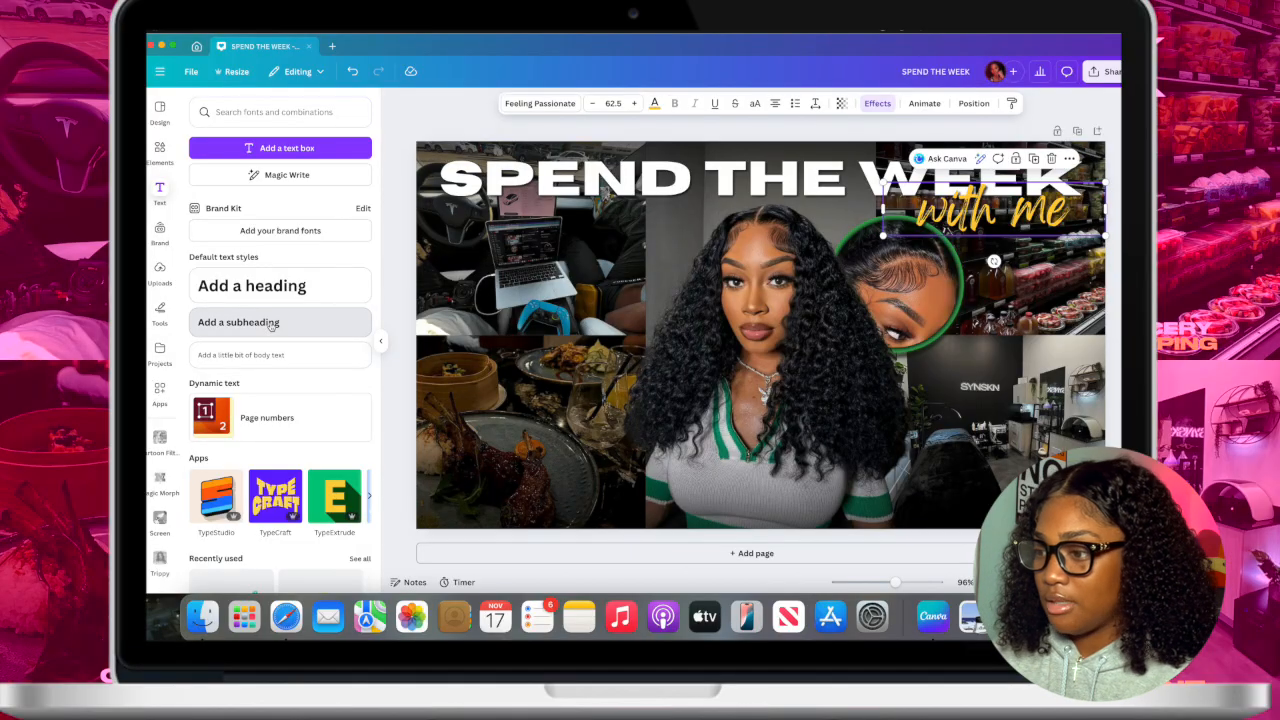
- Add a subheading in the Horizon font at about size 15.8 and place it along the lower edge of the laptop photo
left_click(345, 322)
left_click_drag(1004, 287, 565, 355)
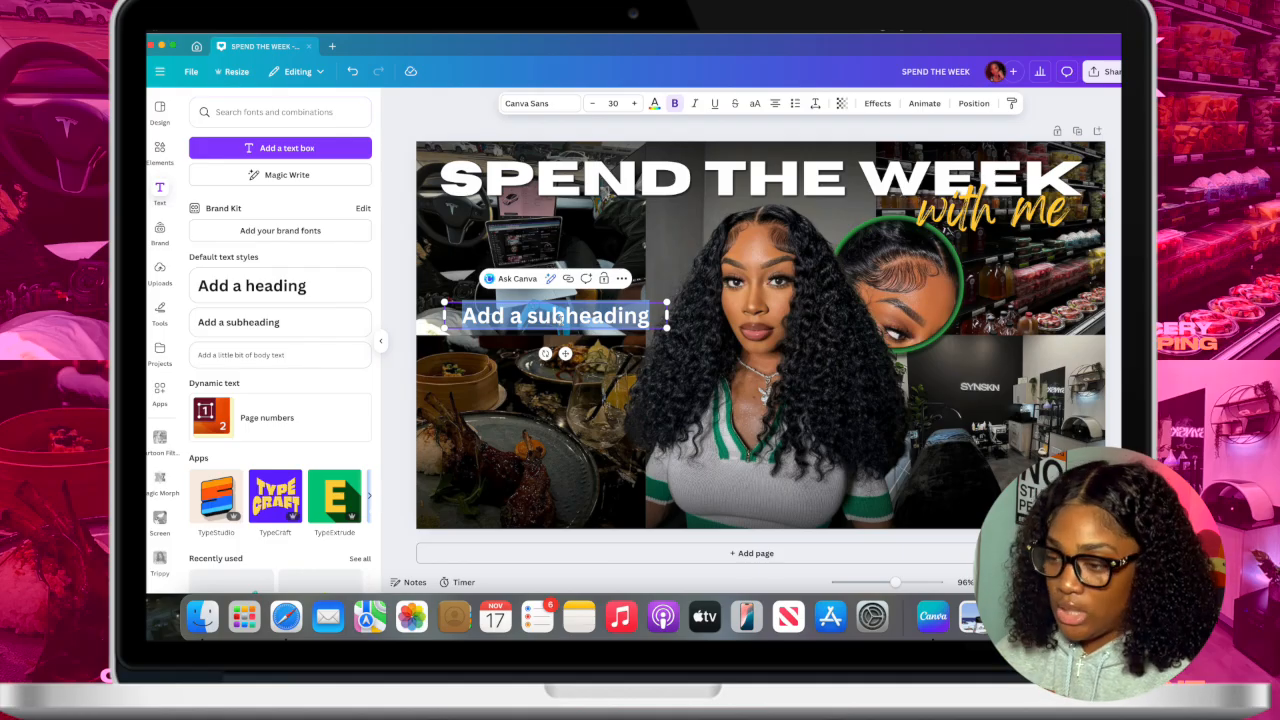
left_click(558, 106)
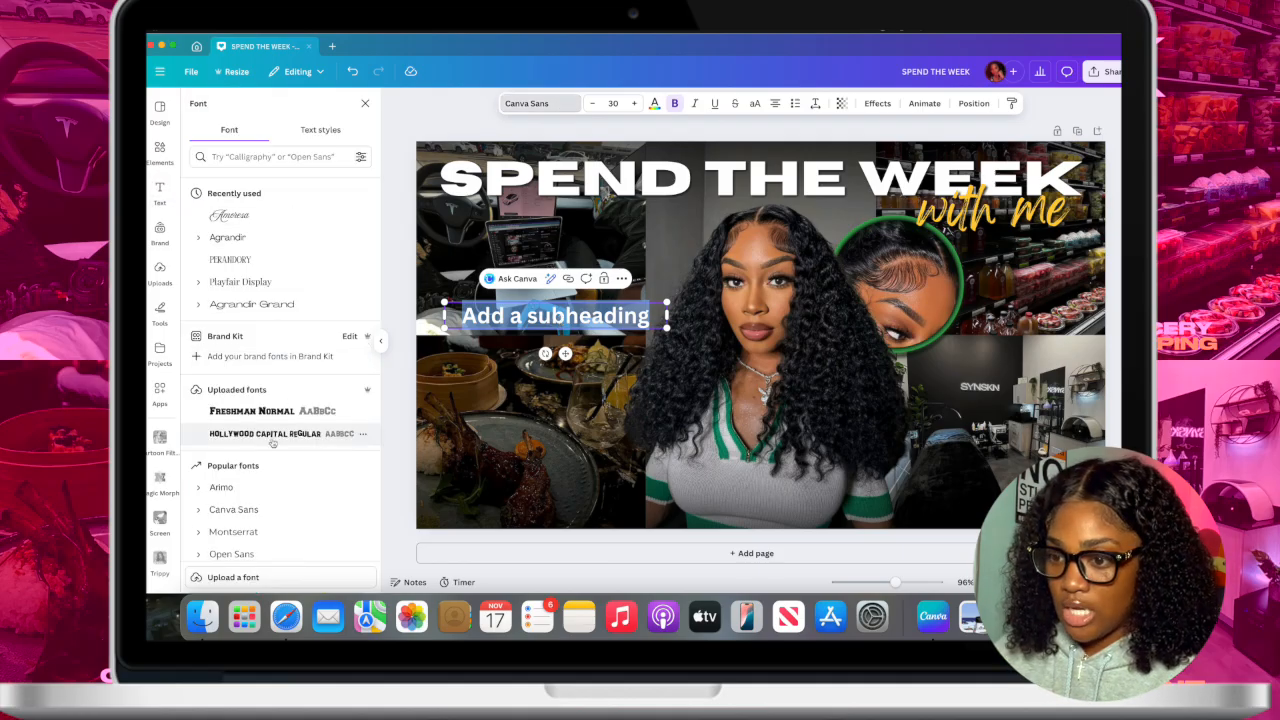
scroll(272, 442, "down", 3)
left_click(272, 443)
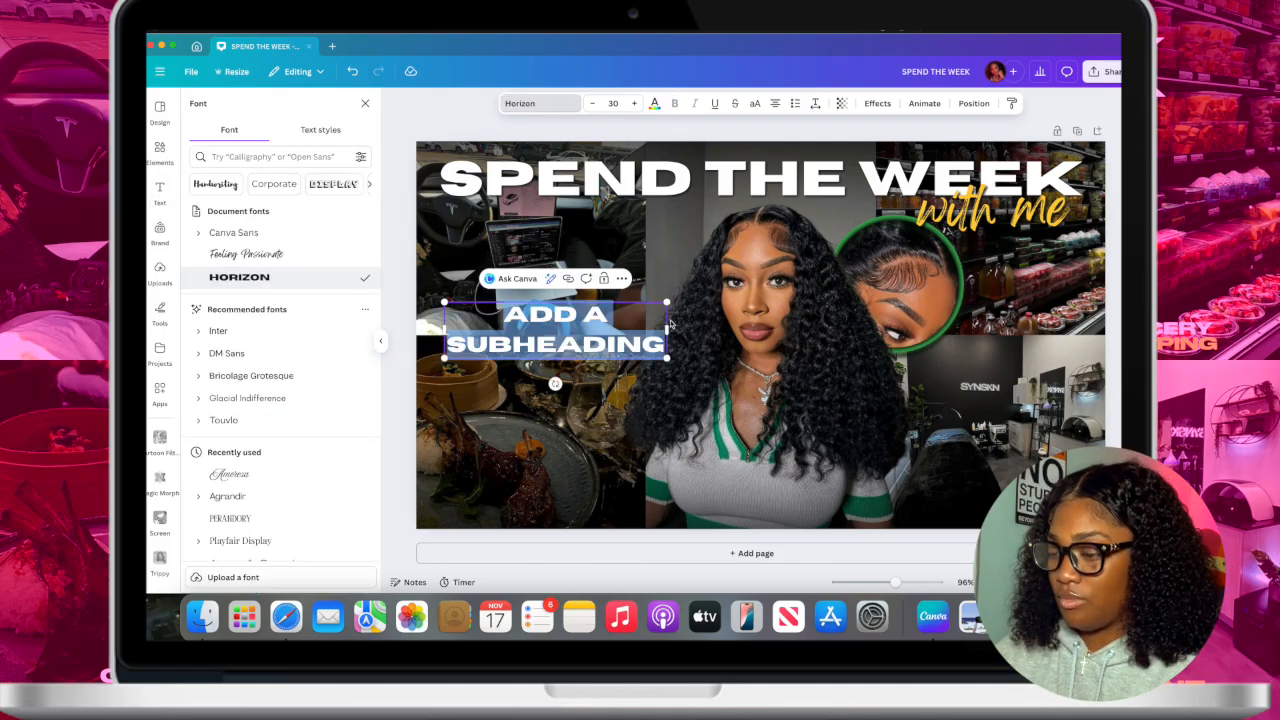
mouse_move(668, 329)
left_mouse_down()
mouse_move(884, 302)
mouse_move(674, 315)
left_mouse_up()
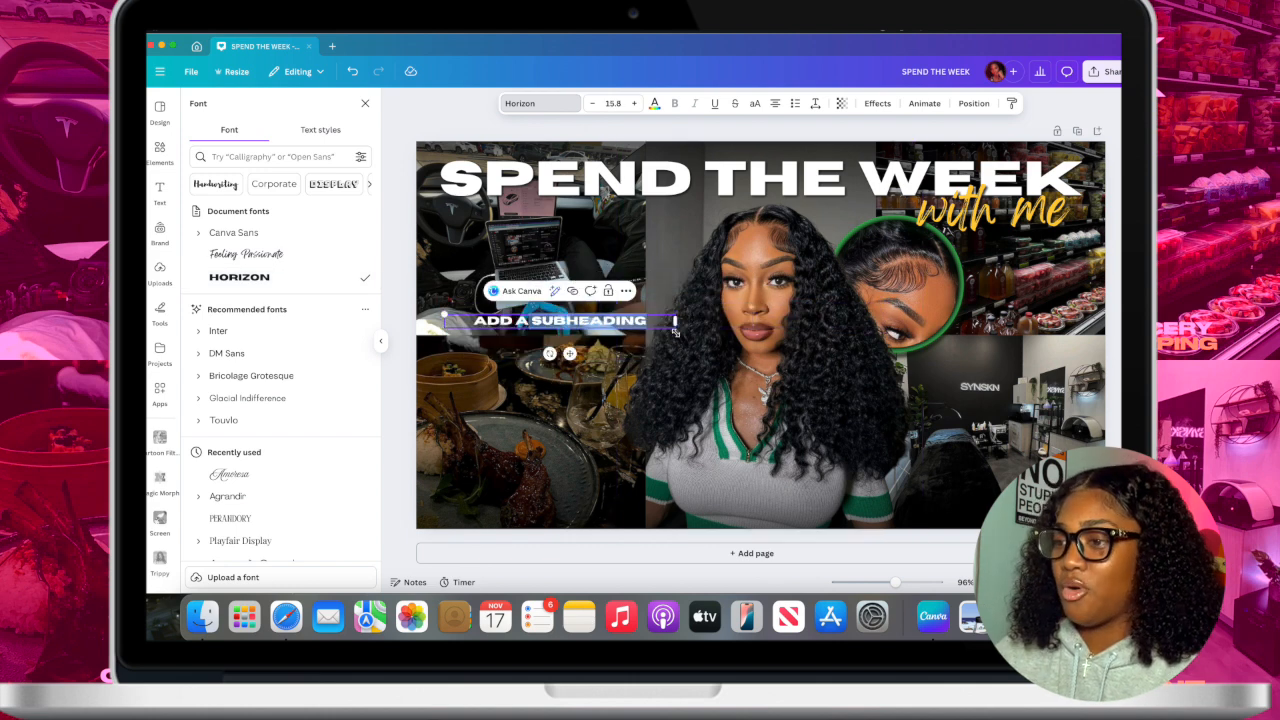
left_click_drag(568, 354, 540, 349)
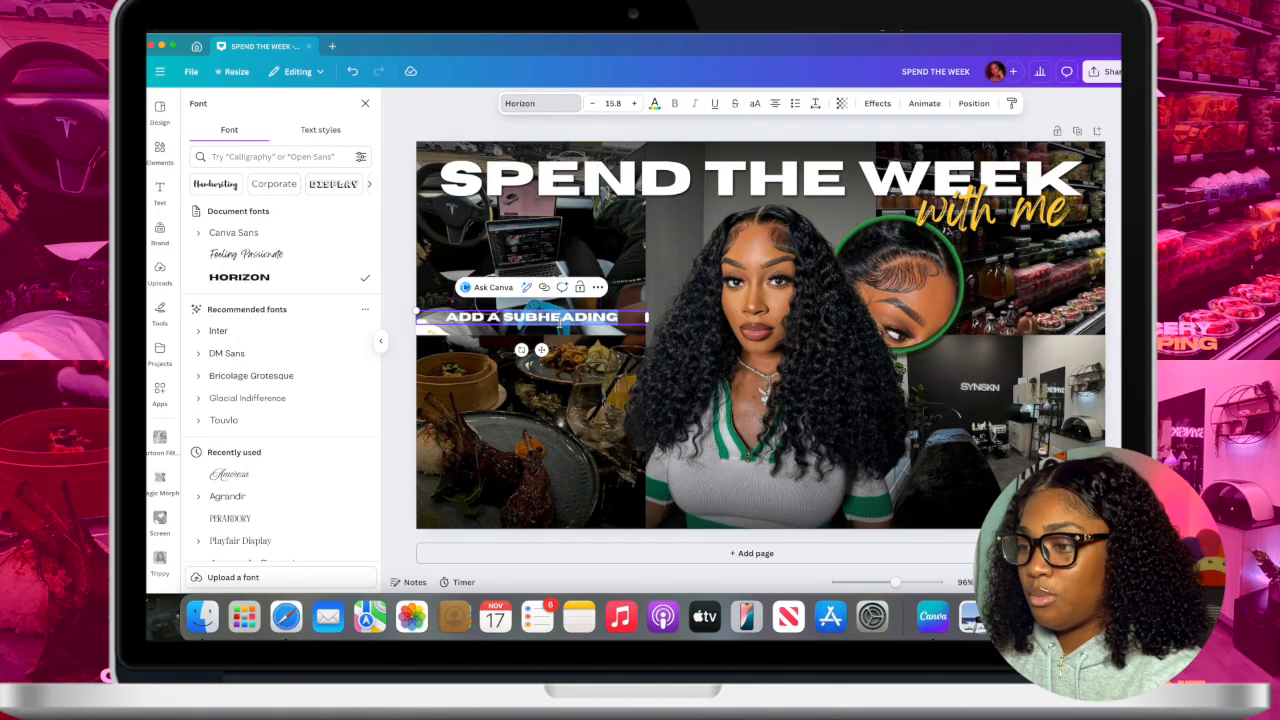
- Replace the new subheading's text with "HANGING WITH MY MYSTERY MAN" and tighten its line spacing
type("HANIGN")
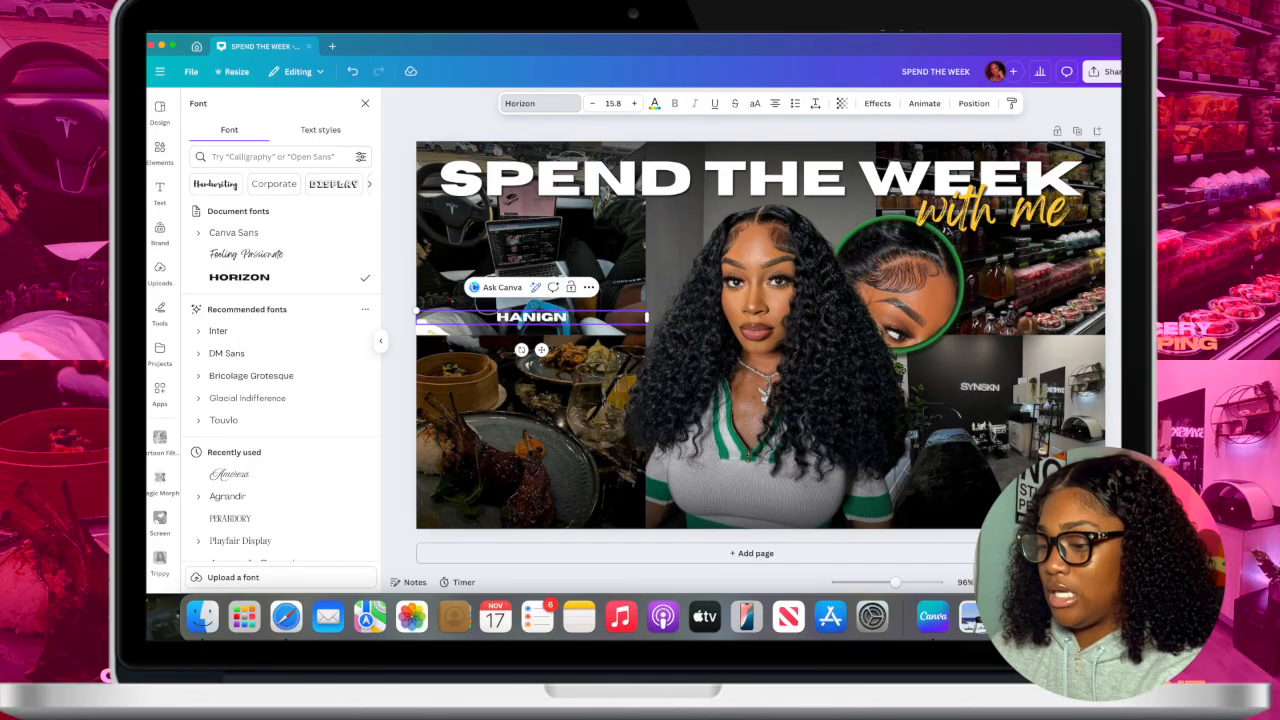
type(" WITH MY MYSI")
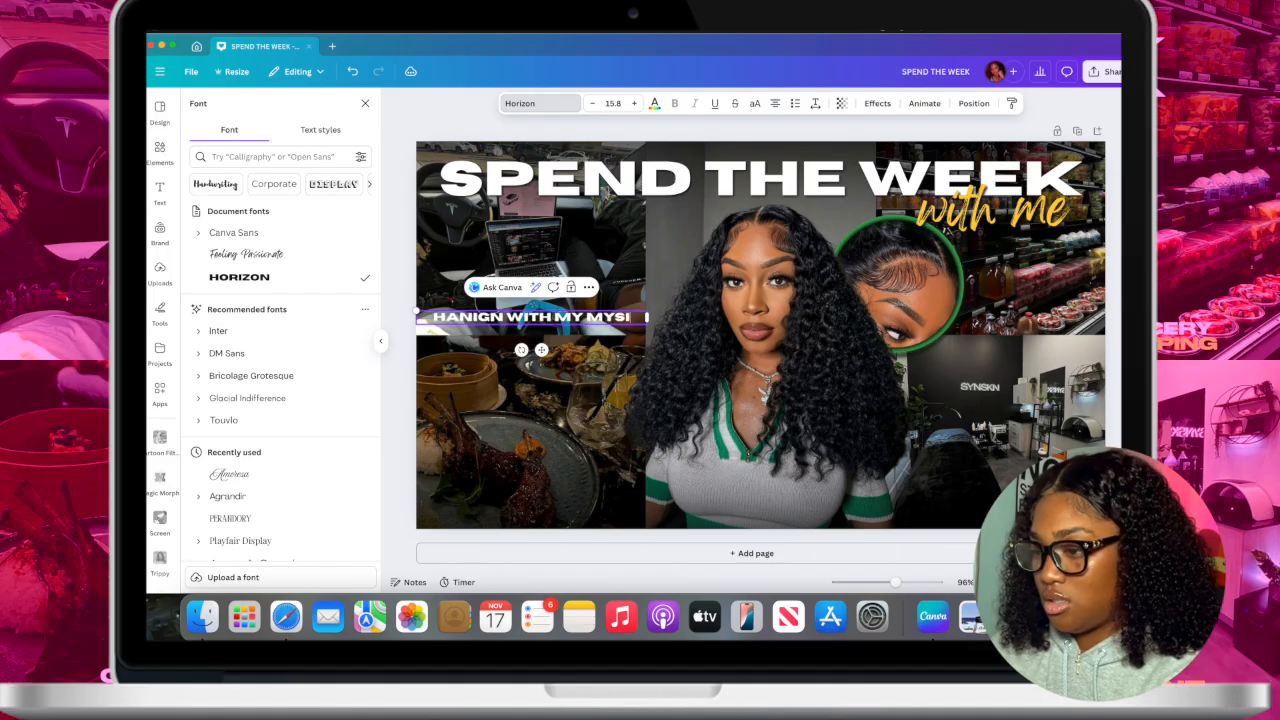
key("BackSpace")
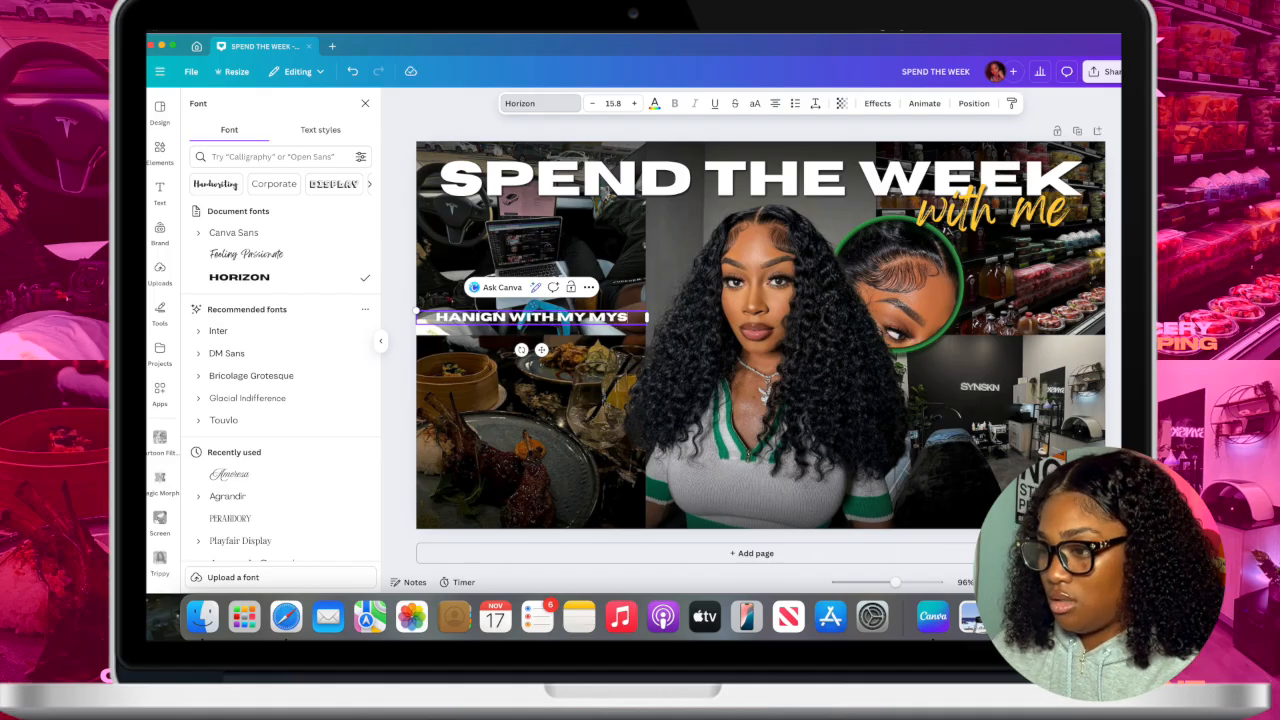
type("TERY")
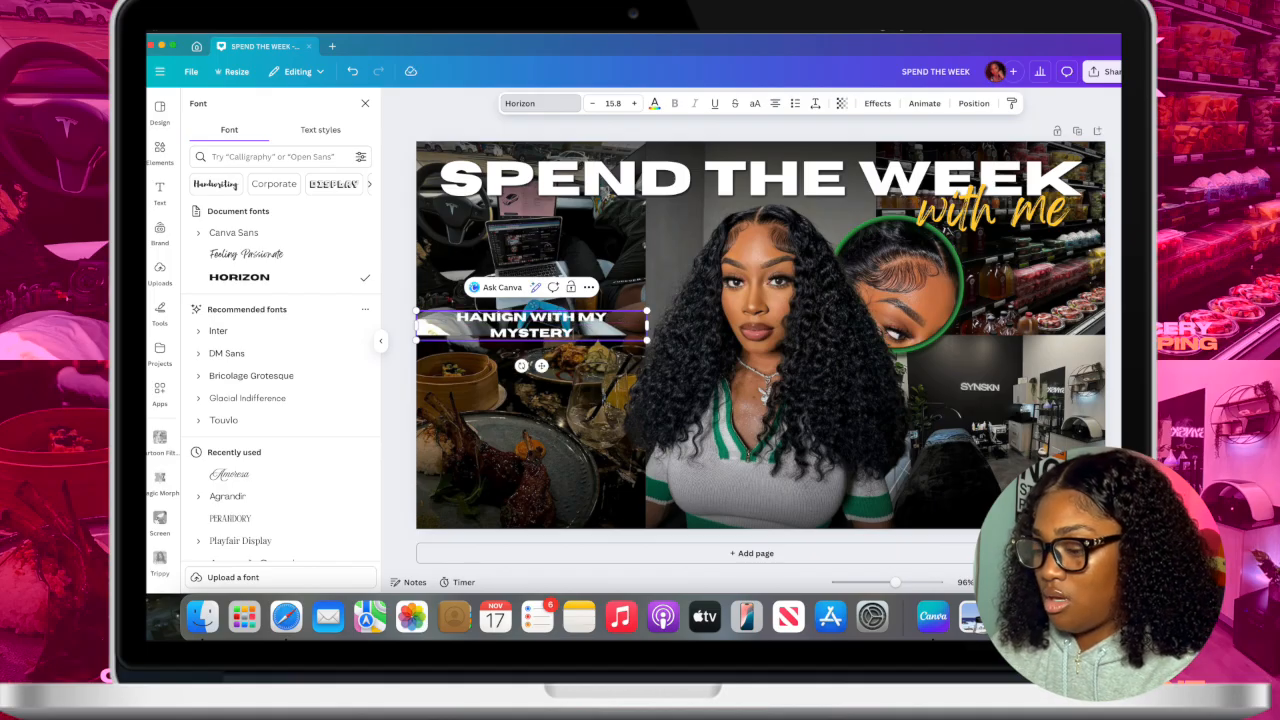
type(" MAN")
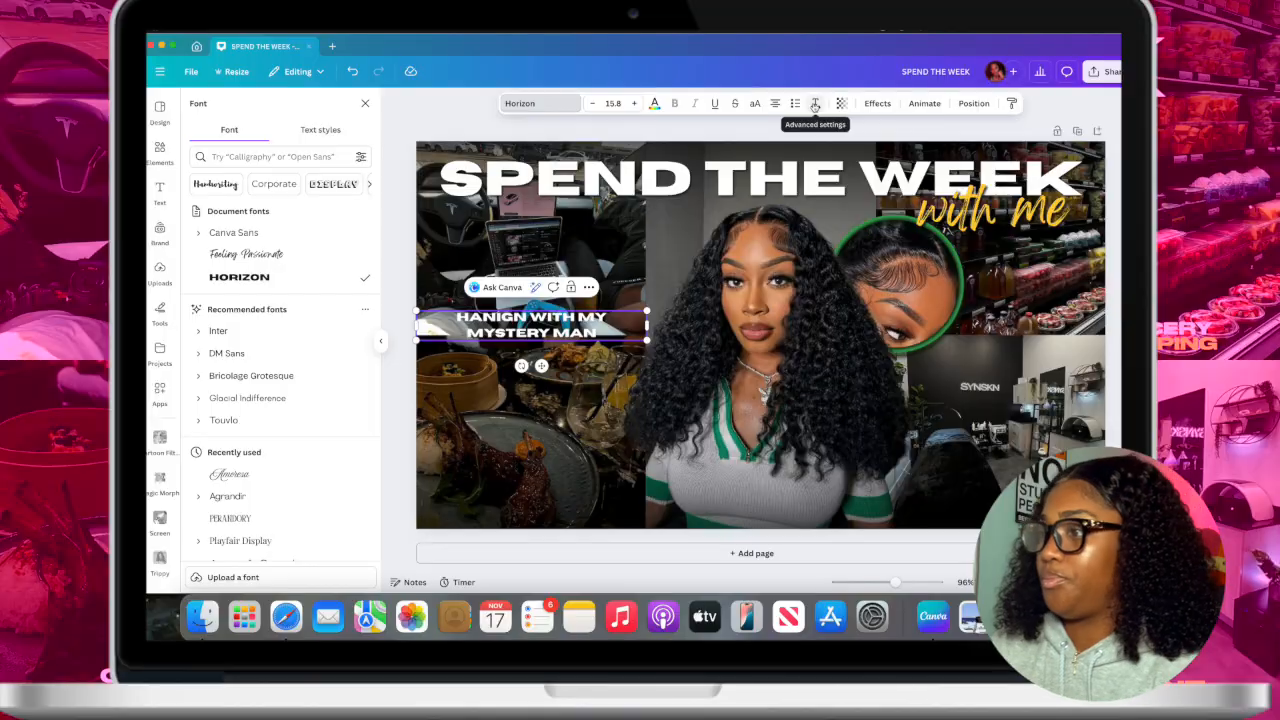
left_click(813, 104)
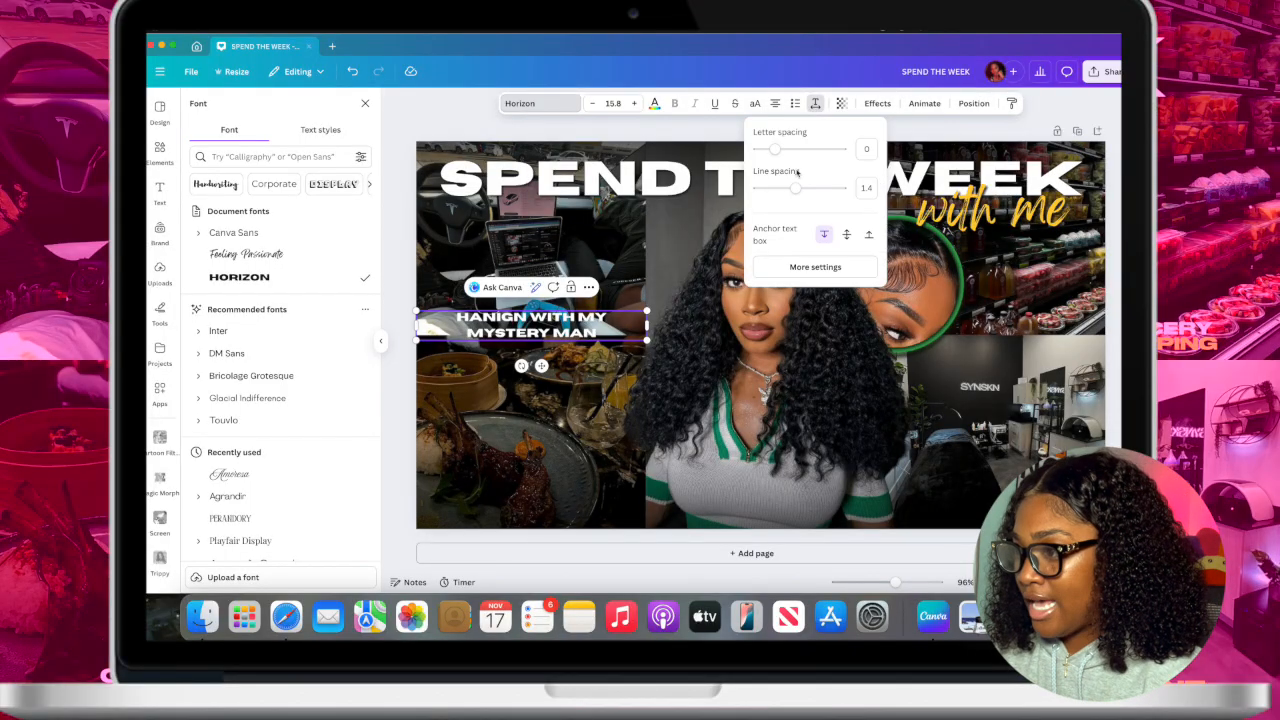
left_click_drag(795, 189, 773, 188)
left_click_drag(542, 358, 542, 361)
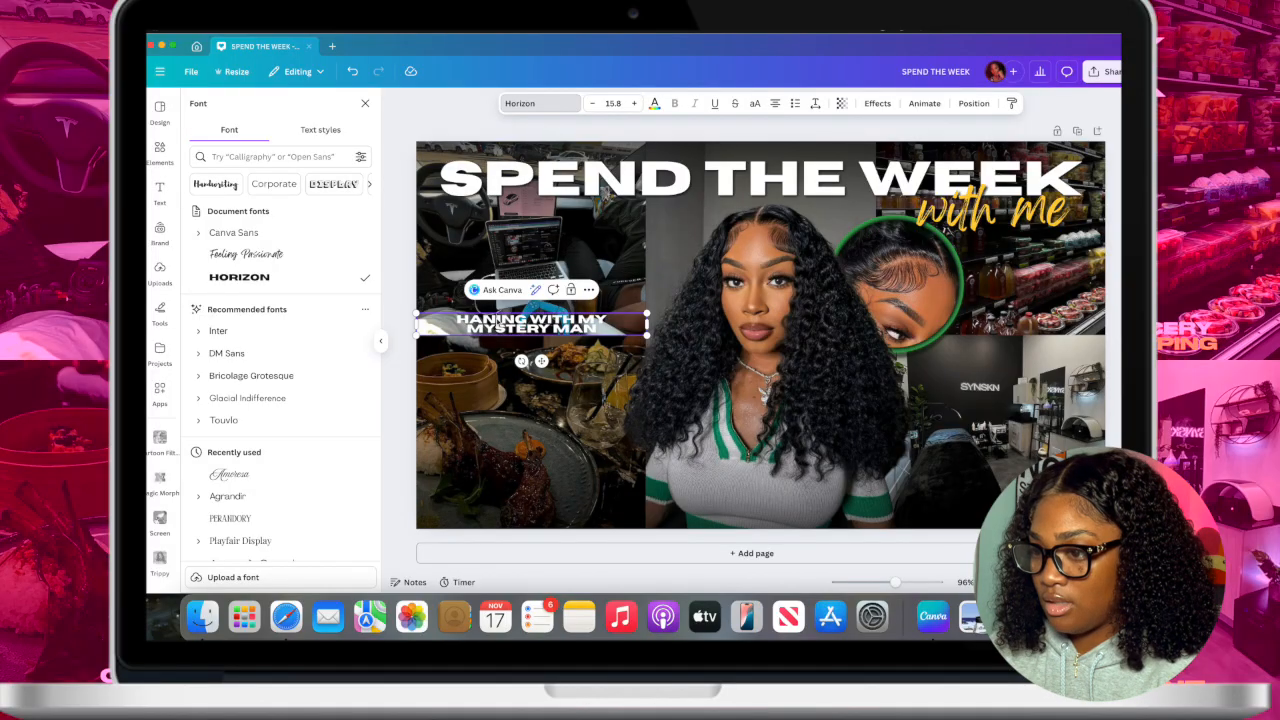
type("G")
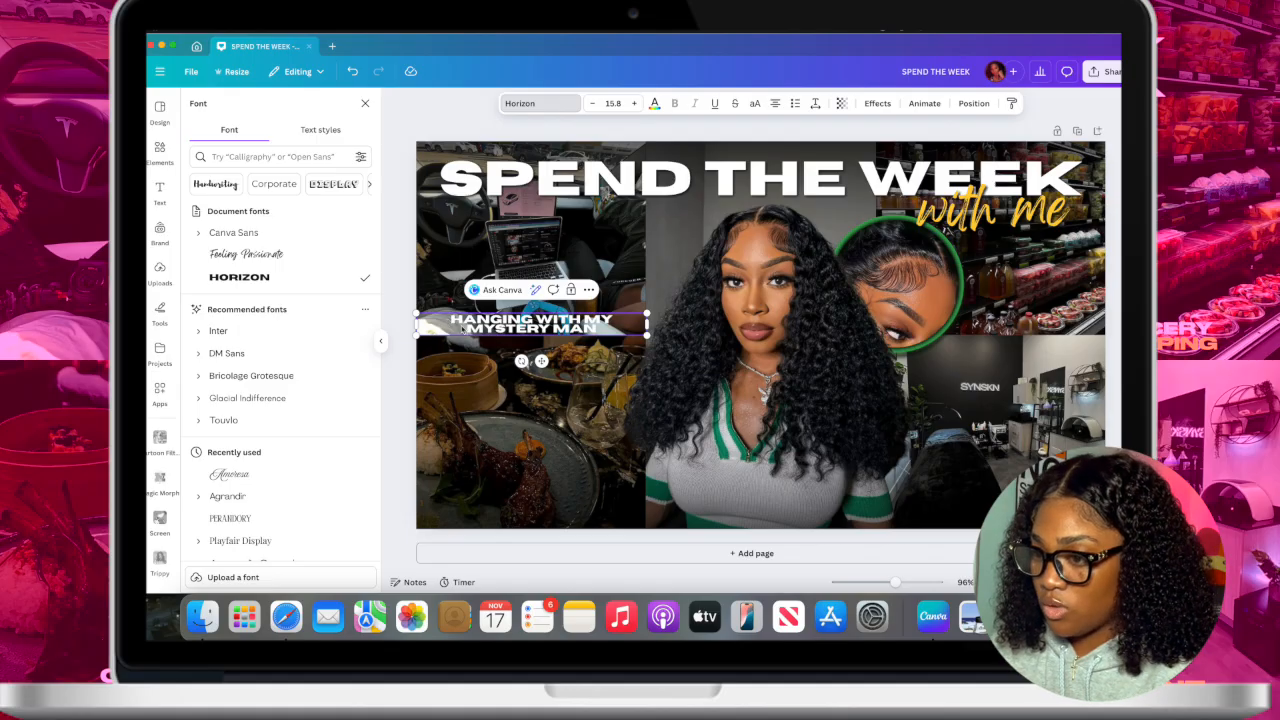
- Color the words "MYSTERY MAN" yellow and give the caption a black shadow with transparency 77 and blur 27
left_click(594, 329)
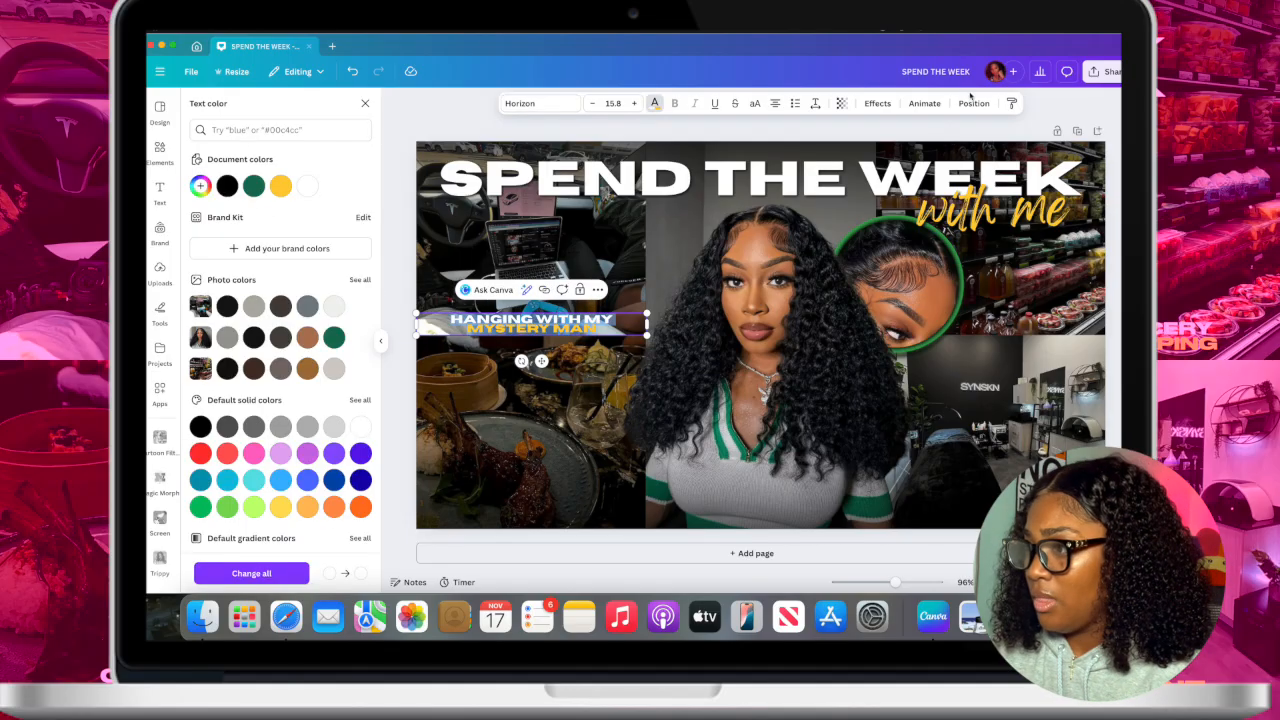
left_click(878, 103)
left_click(280, 168)
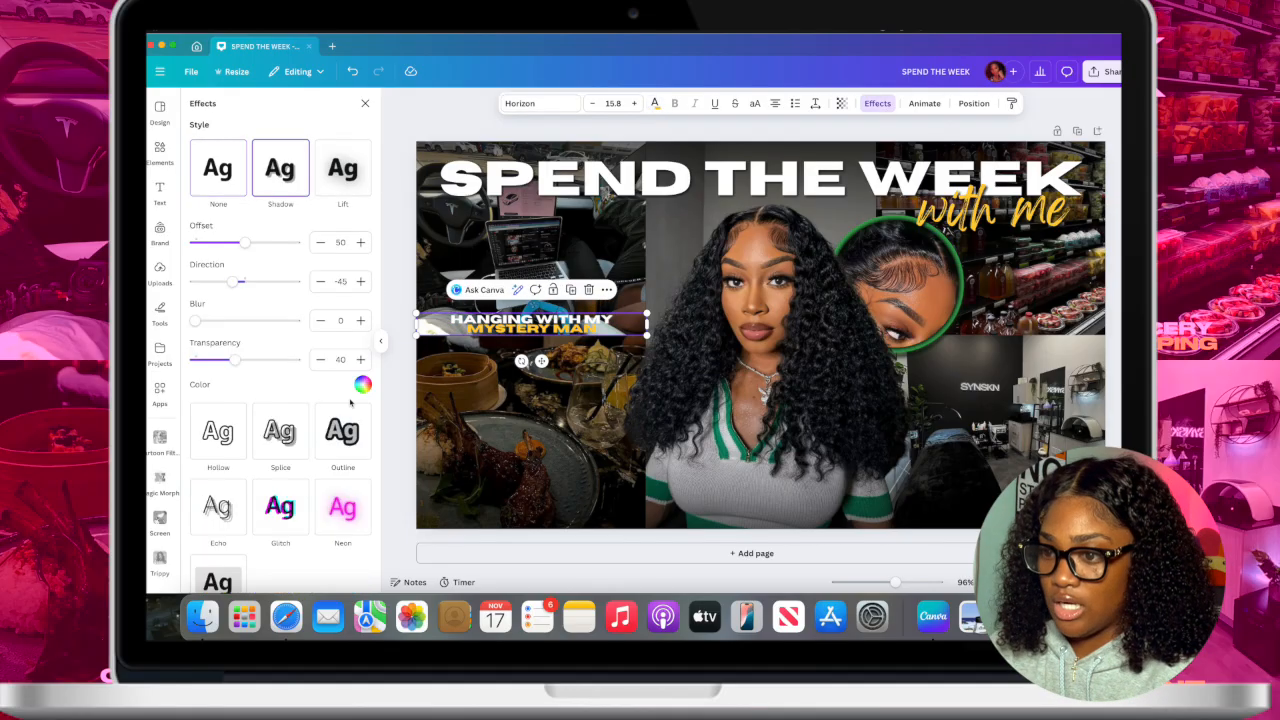
left_click(363, 384)
left_click(241, 205)
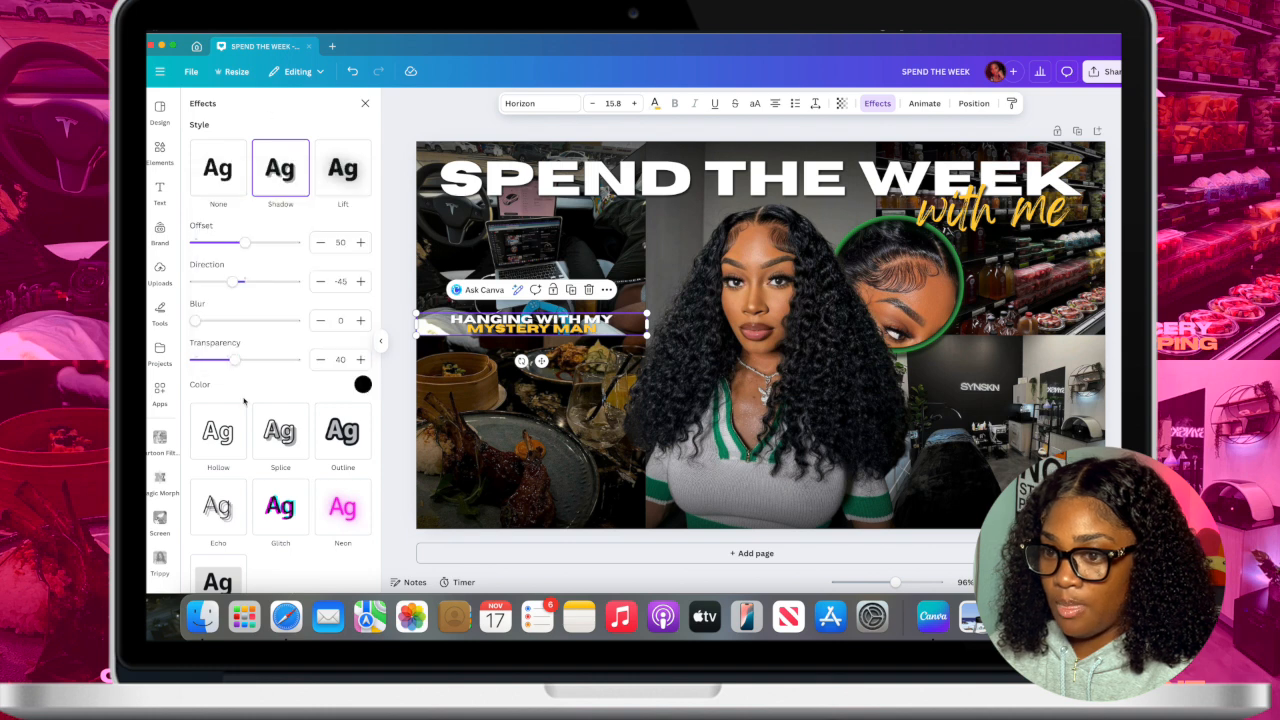
left_click_drag(237, 364, 272, 362)
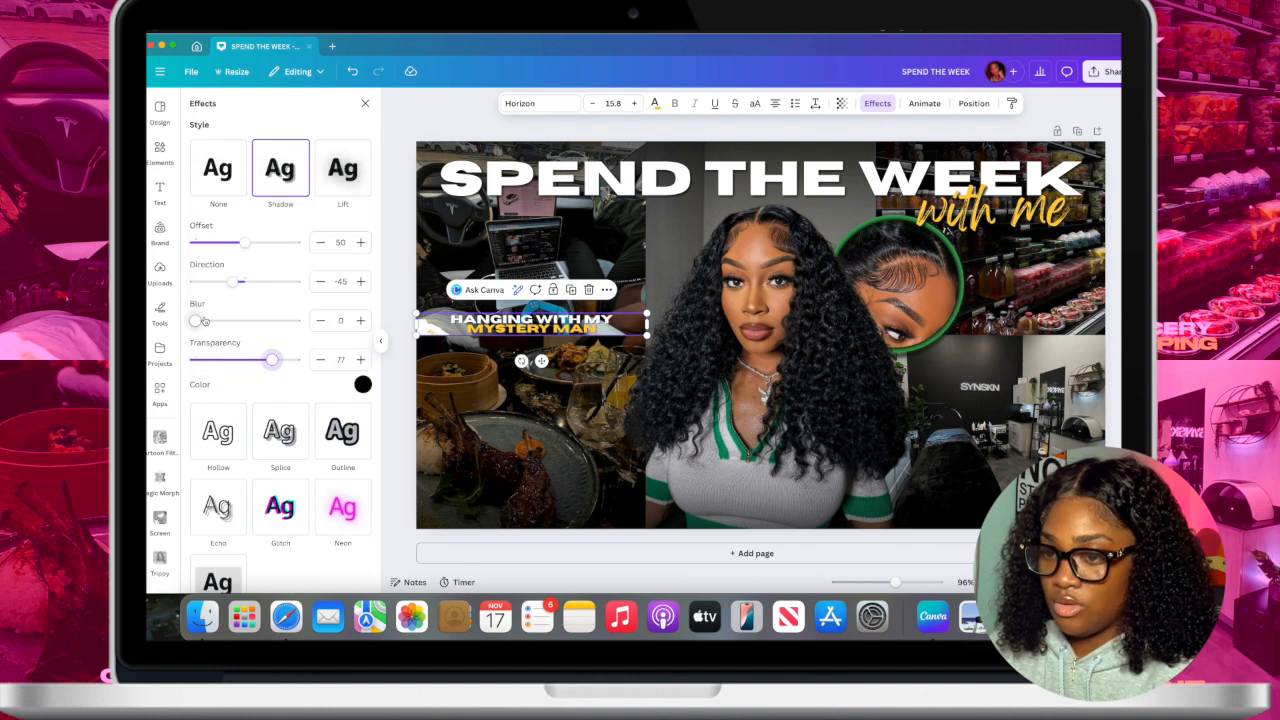
left_click_drag(195, 320, 222, 320)
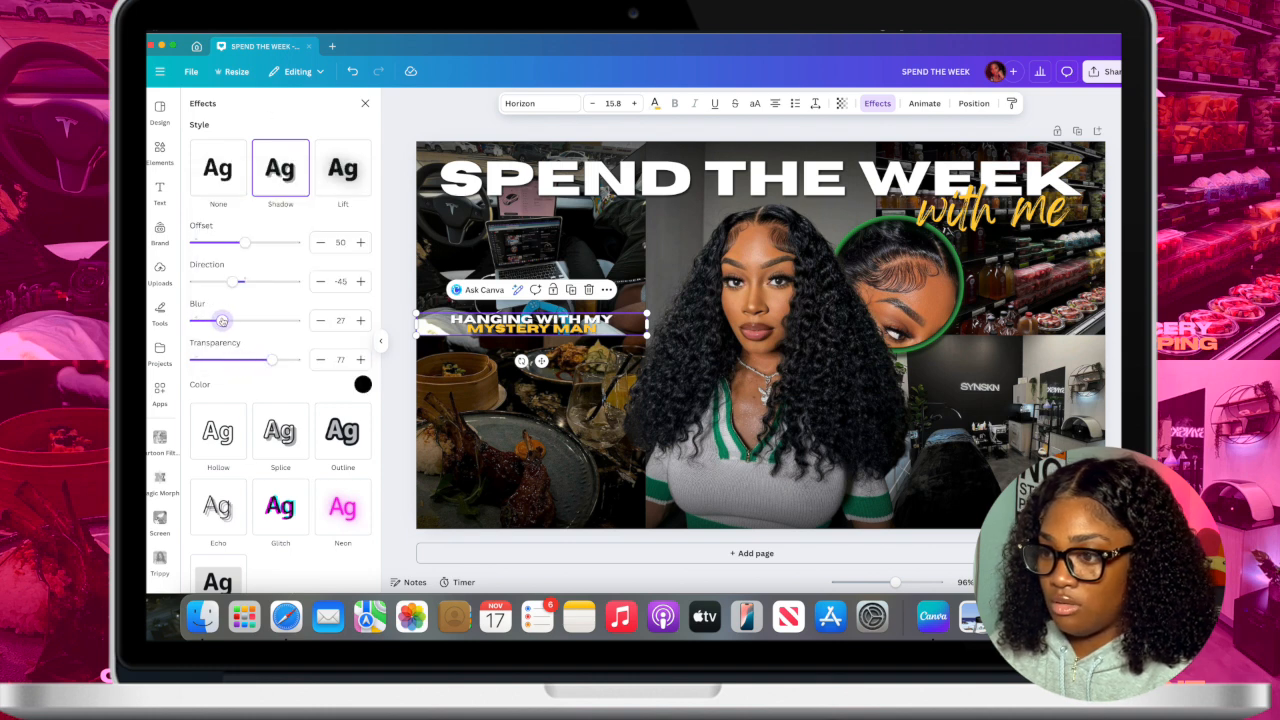
left_click(401, 295)
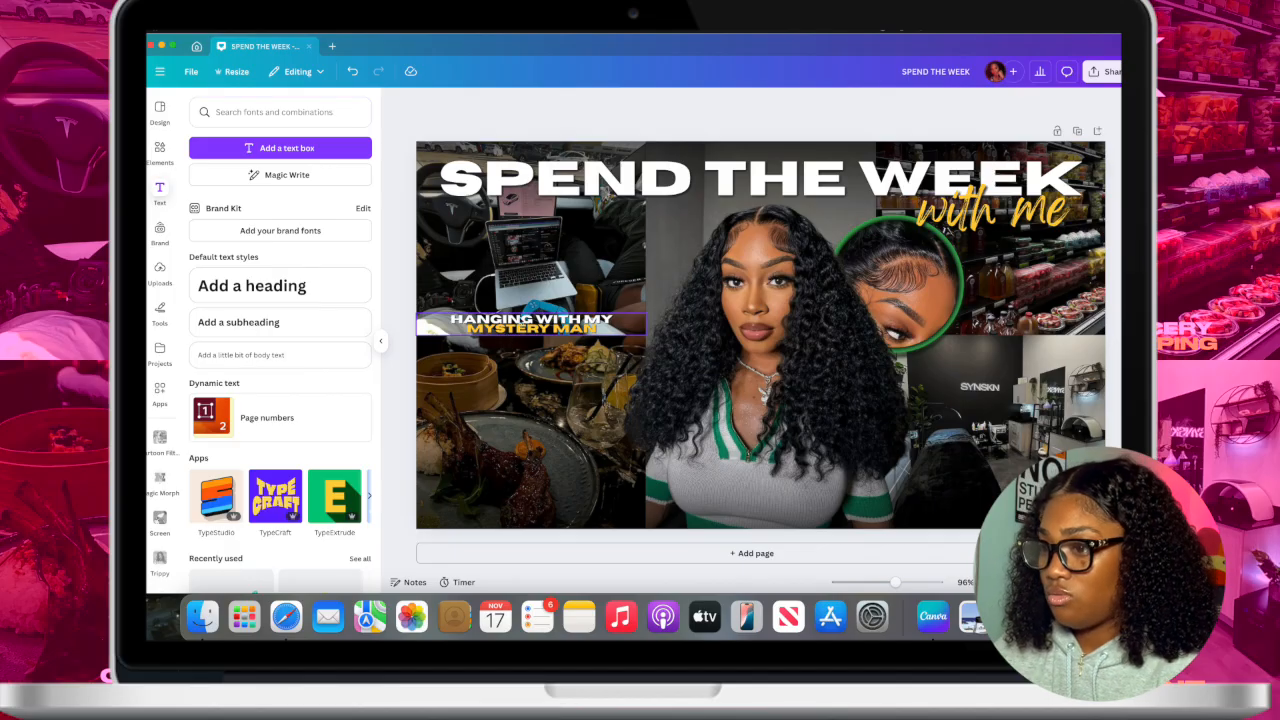
- Duplicate the "HANGING WITH MY MYSTERY MAN" caption and place the copy along the lower edge of the food photo
left_click(523, 324)
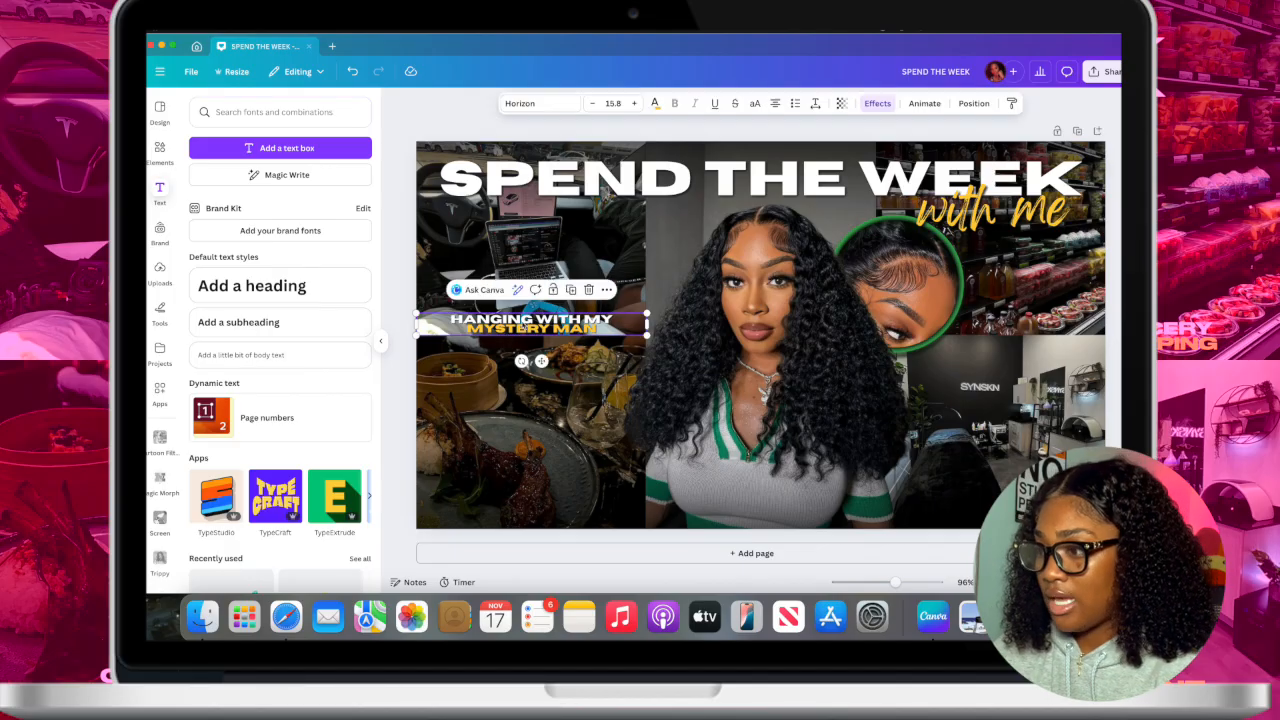
left_click(570, 289)
left_click_drag(531, 366, 543, 444)
left_click_drag(543, 528, 549, 512)
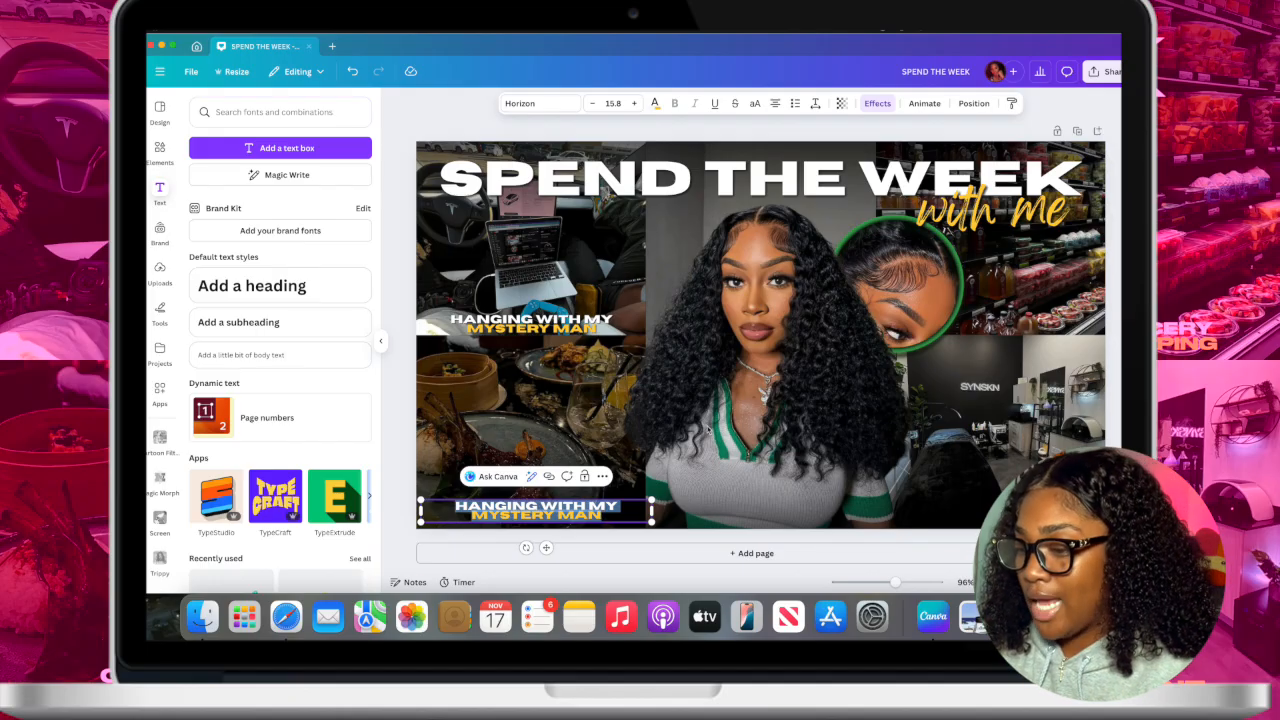
- Rewrite the duplicated caption as "GOING OUT TO DINNER", keeping "DINNER" in yellow
left_click(621, 504)
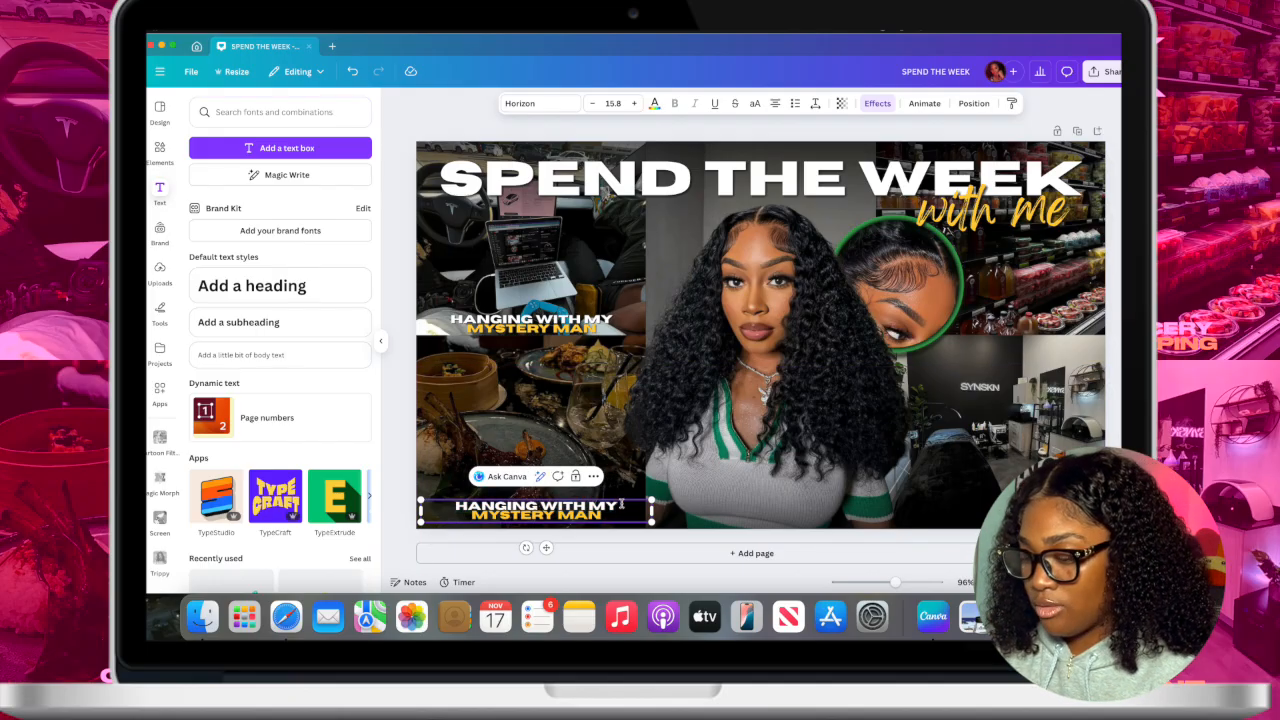
left_click_drag(621, 504, 453, 504)
type("GOING O")
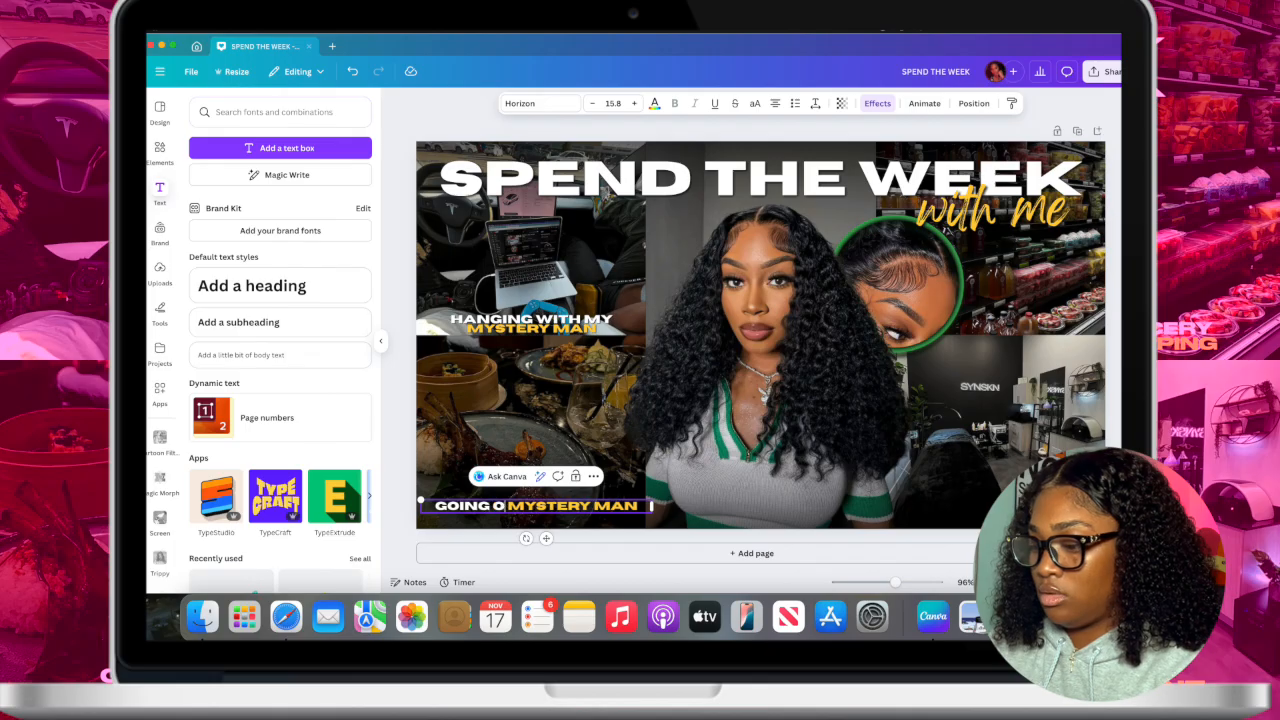
type("UT TO")
key("Delete")
key("Delete")
key("Delete")
key("Delete")
key("Delete")
key("Delete")
key("Delete")
key("Delete")
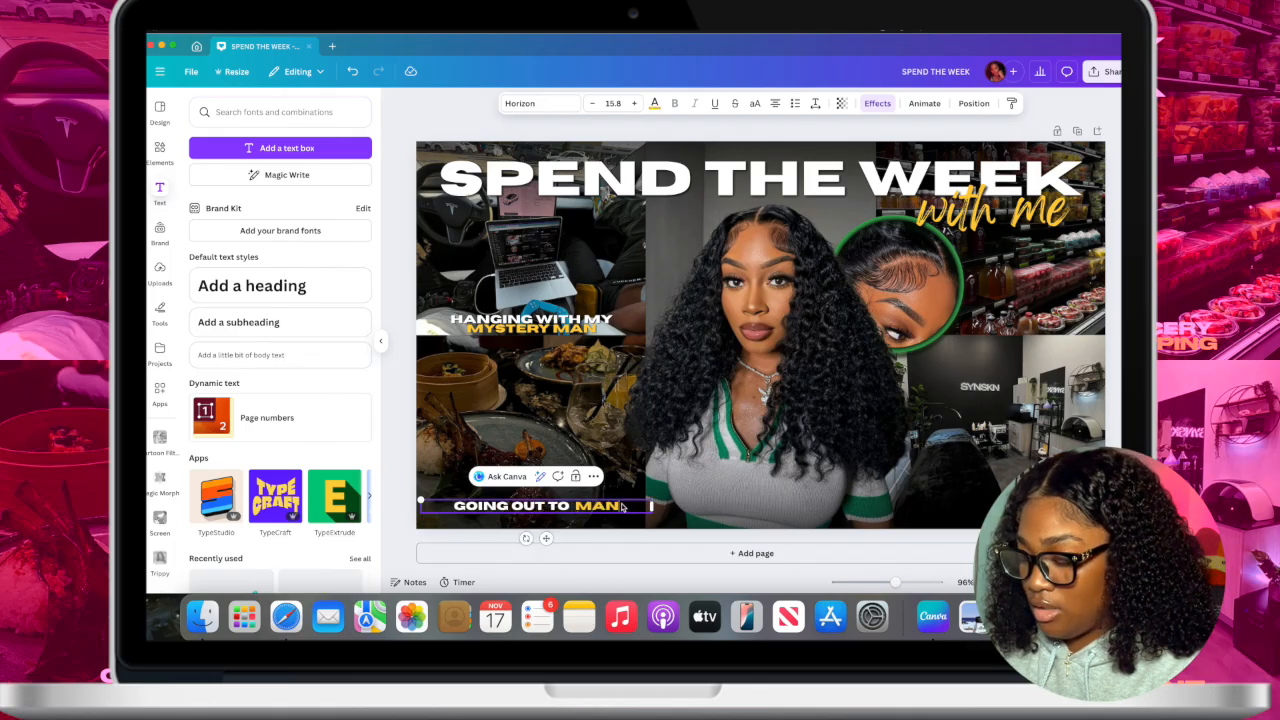
key("Delete")
key("Delete")
key("Delete")
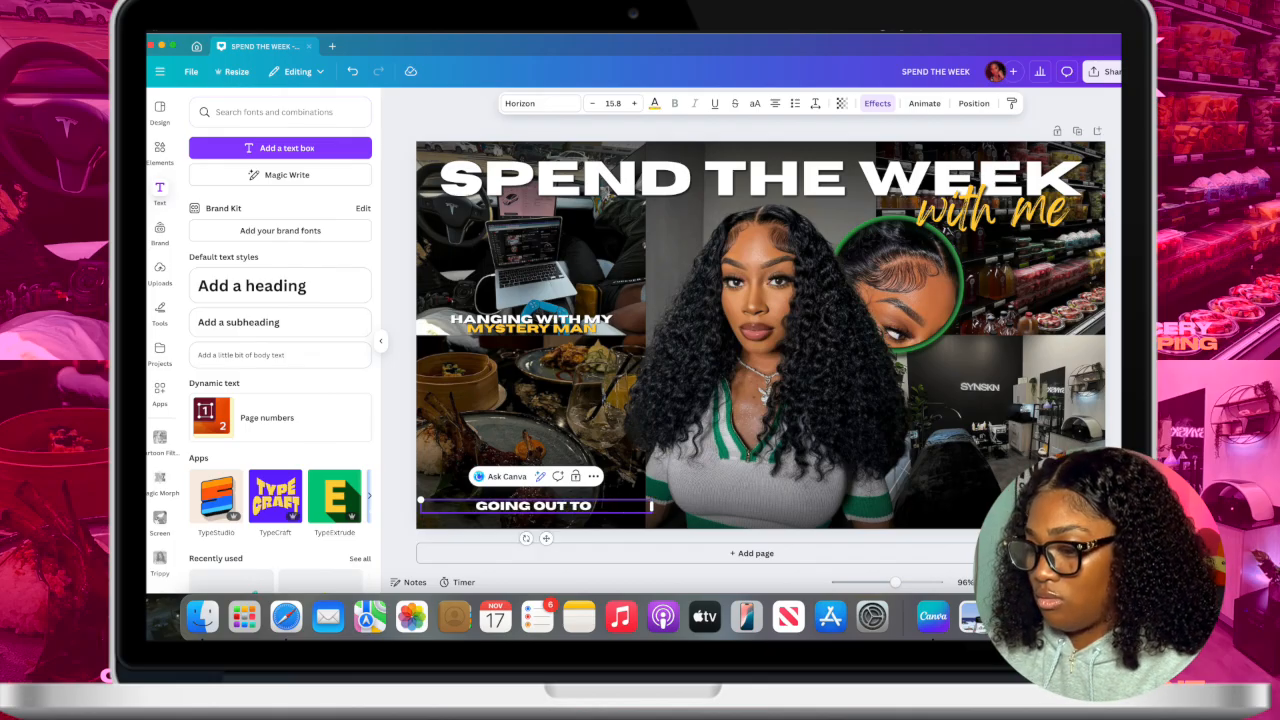
type("DINNER")
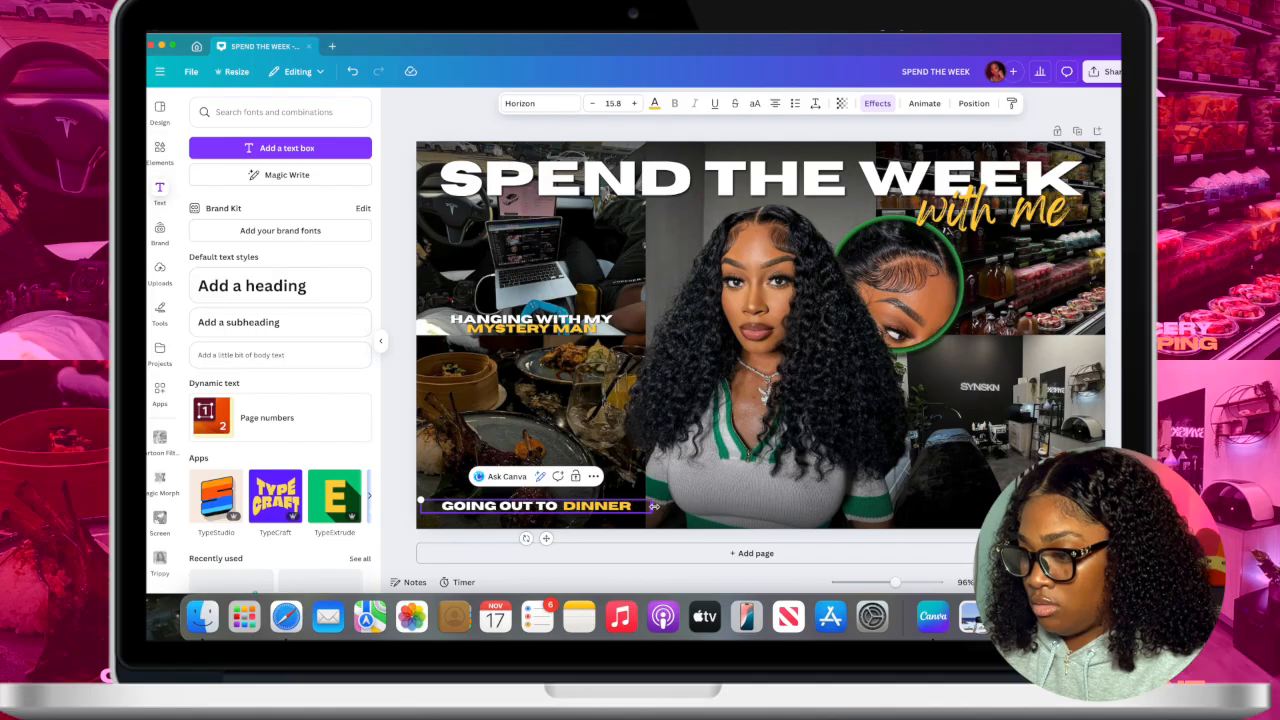
- Wrap the "GOING OUT TO DINNER" caption onto two lines, center it on the food photo, and place a duplicate low on the salon photo
left_click_drag(651, 507, 571, 510)
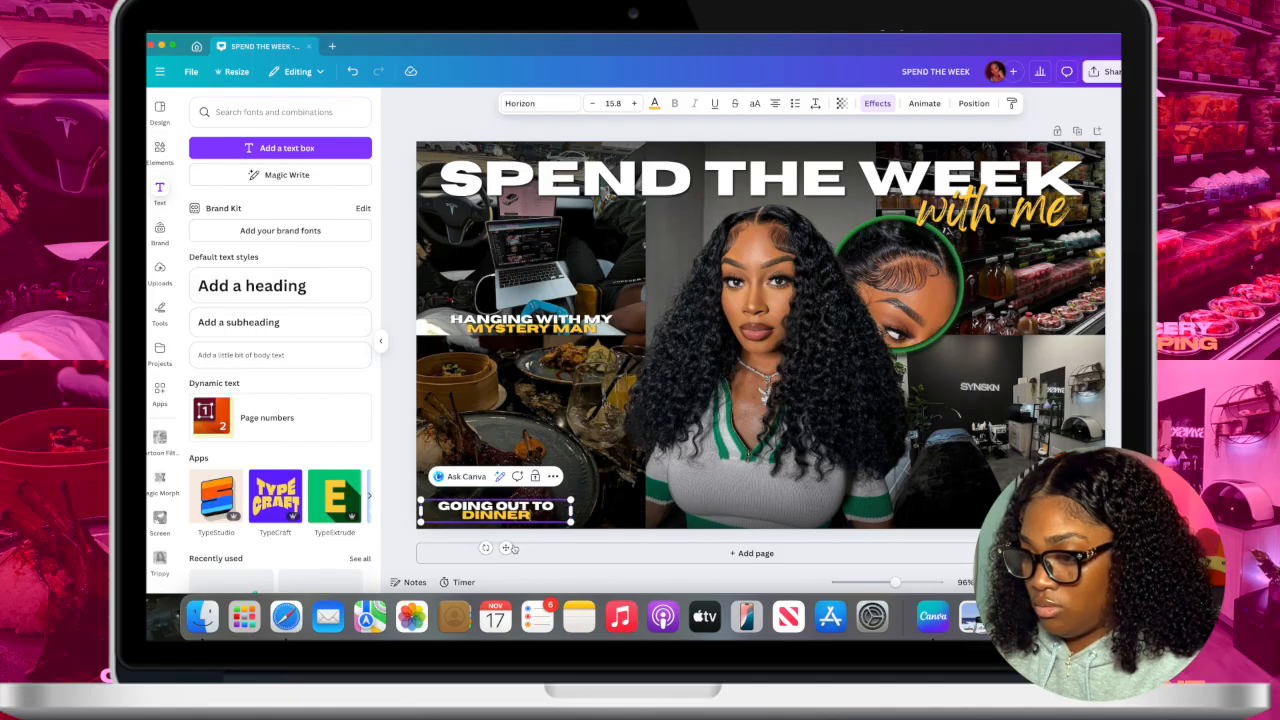
left_click_drag(512, 548, 1012, 543)
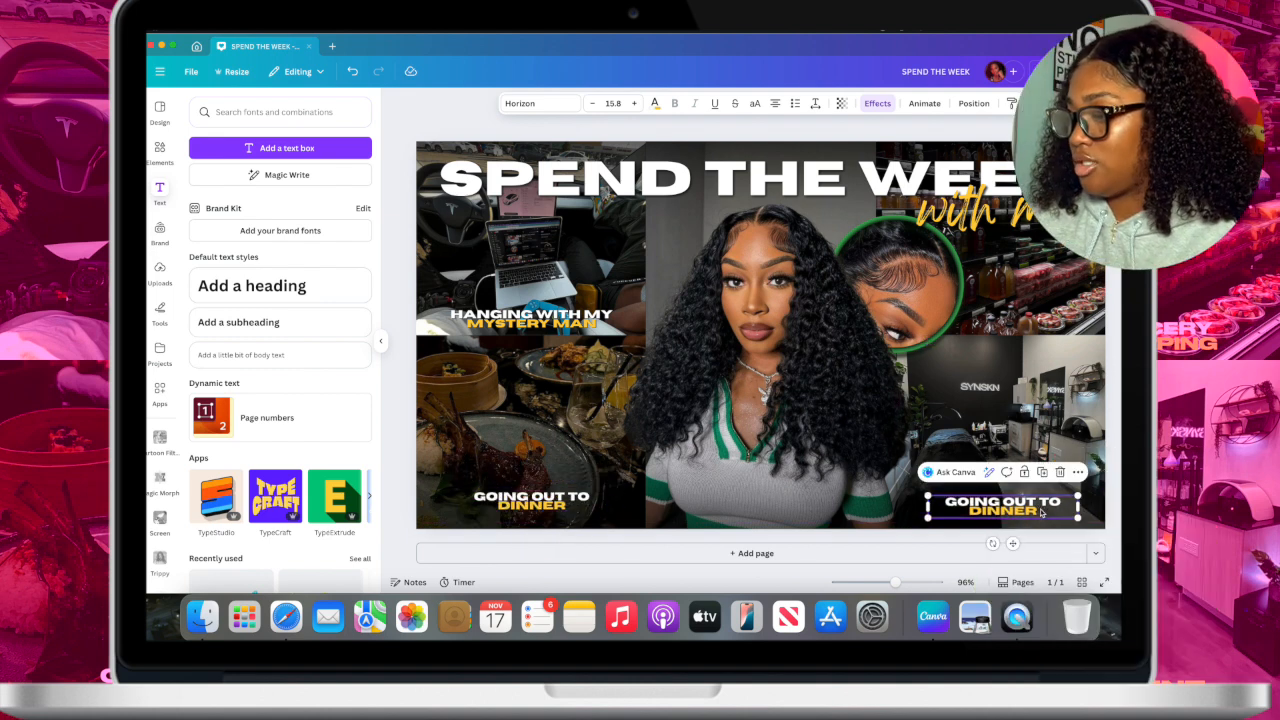
- Rewrite the salon photo's caption as "LASH APPOINTMENT", keeping "APPOINTMENT" in yellow
double_click(1040, 512)
left_click(1062, 502)
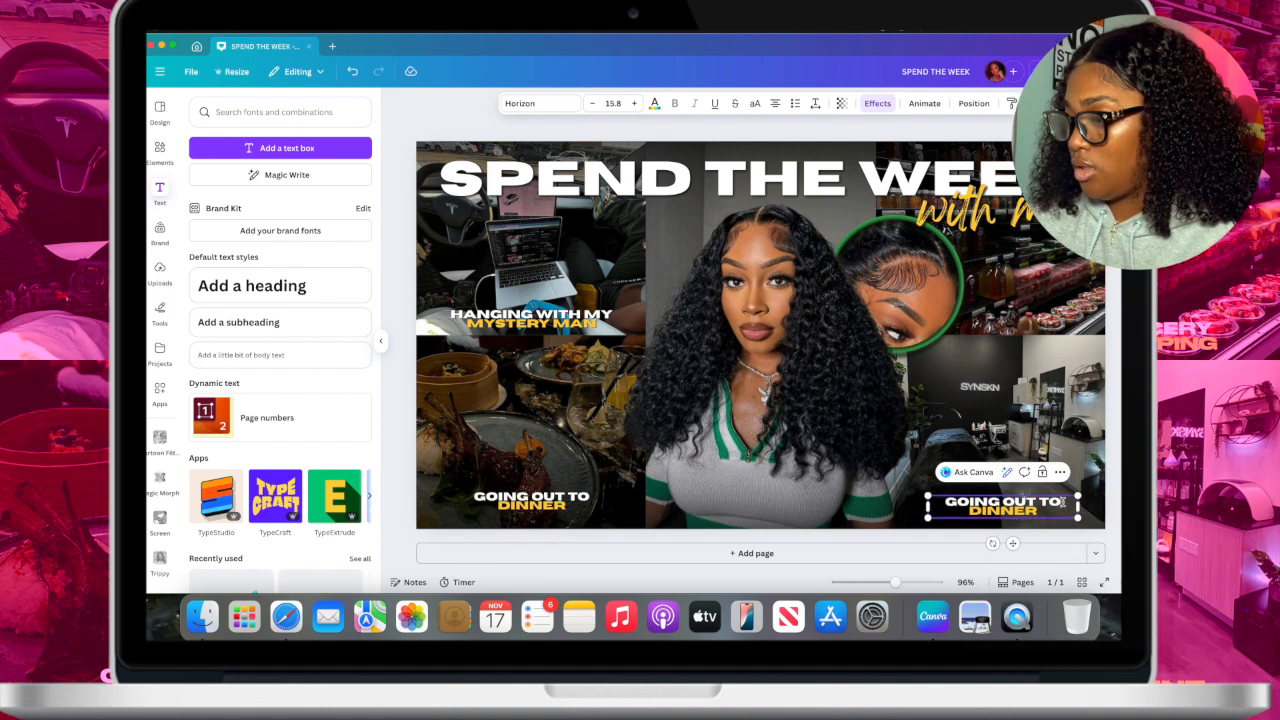
left_click_drag(1061, 502, 952, 502)
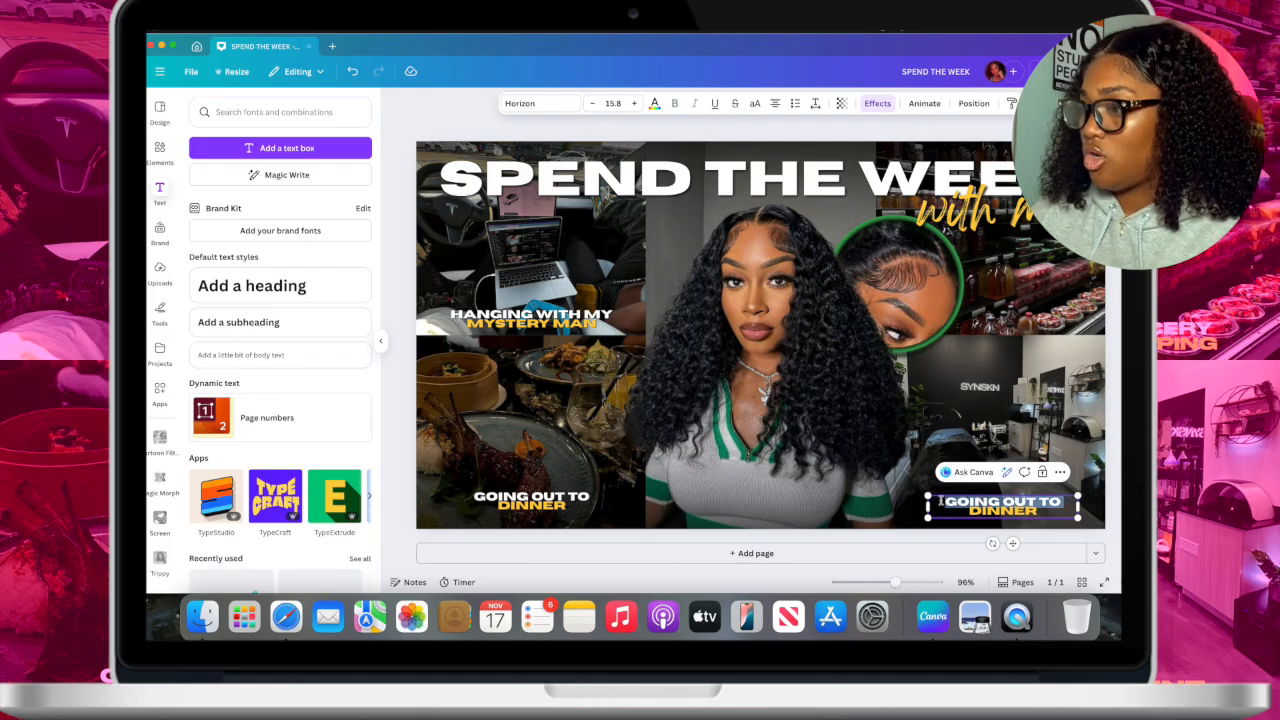
type("LASH")
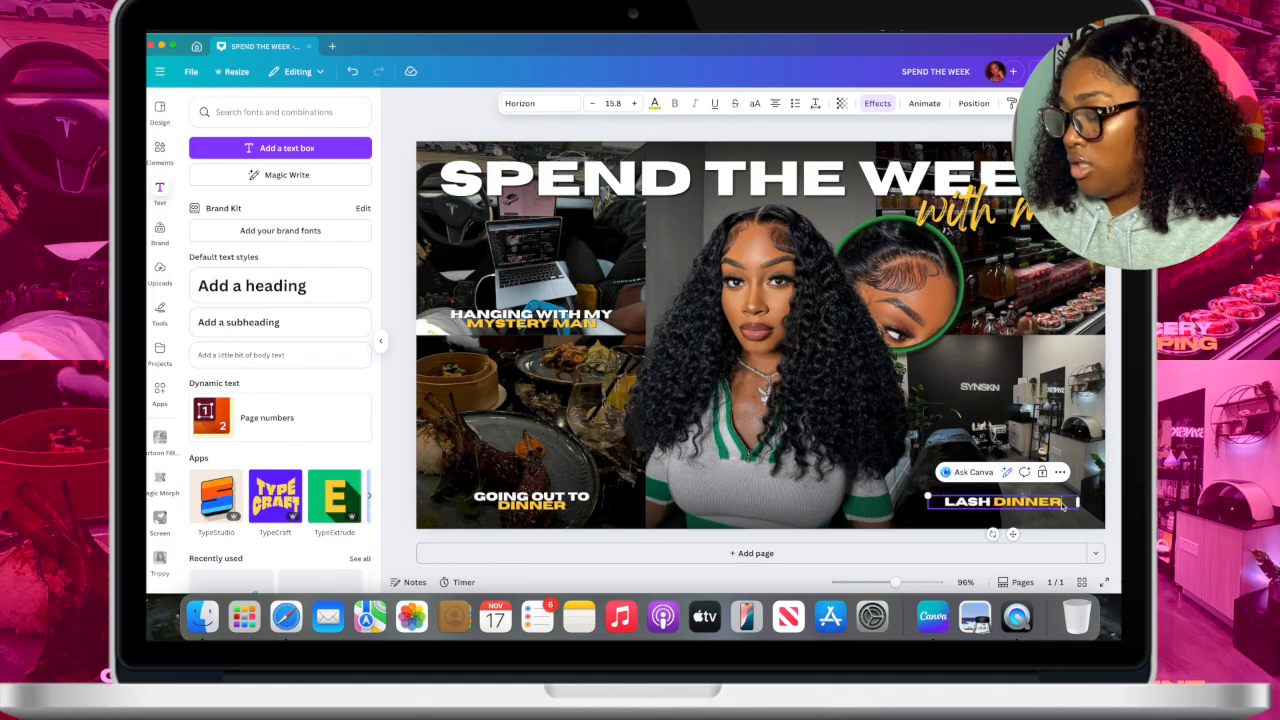
double_click(1040, 502)
type("APPOINTMENT")
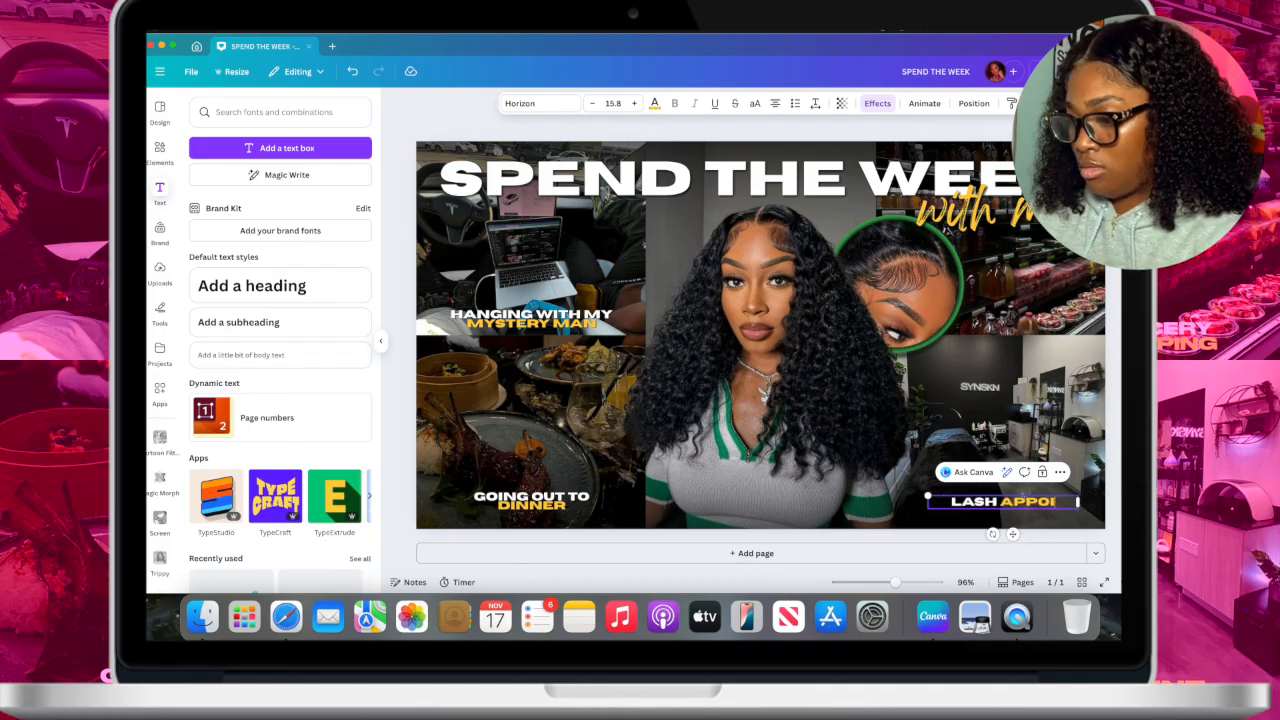
- Duplicate the "LASH APPOINTMENT" caption onto the lower part of the grocery photo and reword the copy as "GROCERY SHOPPING"
left_click(1060, 472)
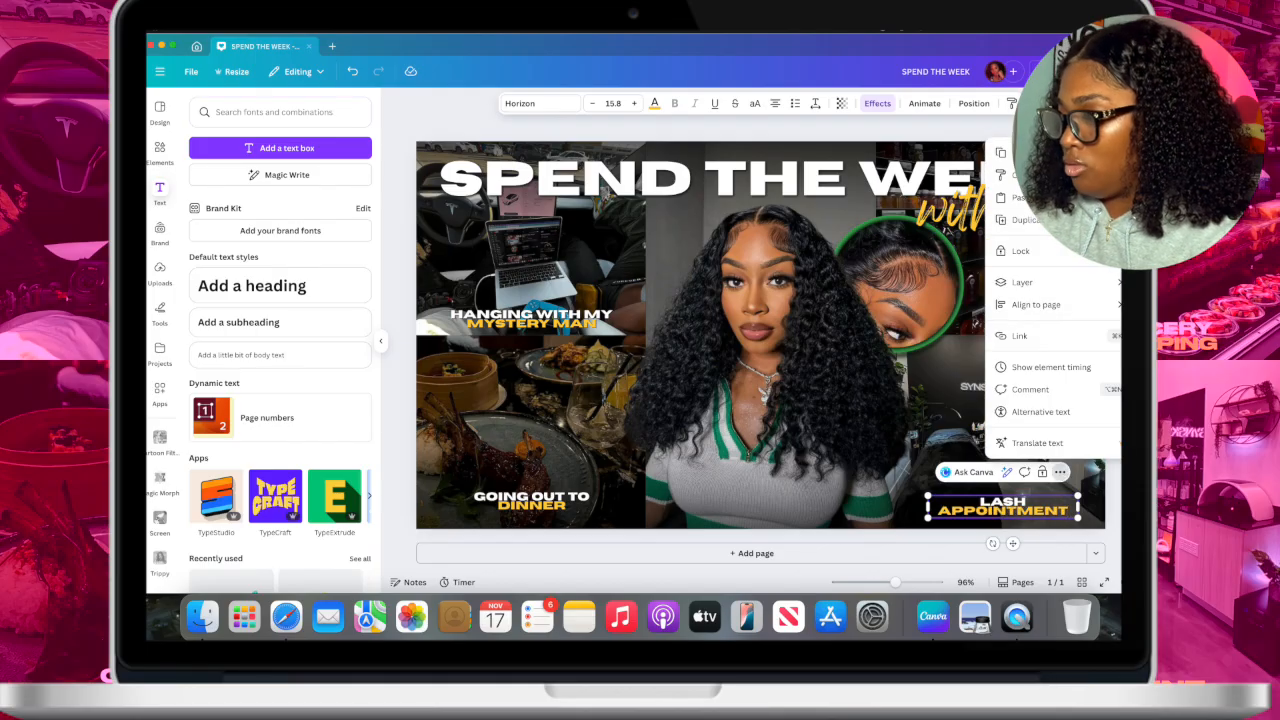
left_click(1025, 219)
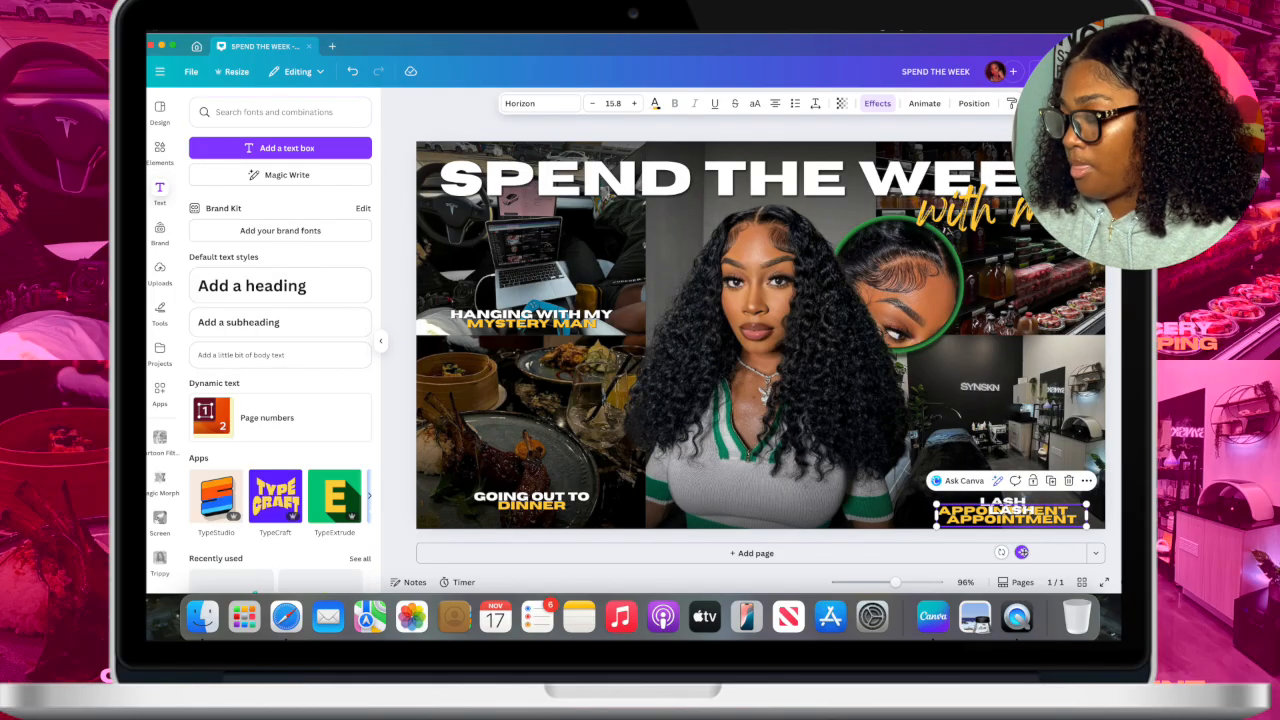
left_click_drag(1025, 551, 1031, 349)
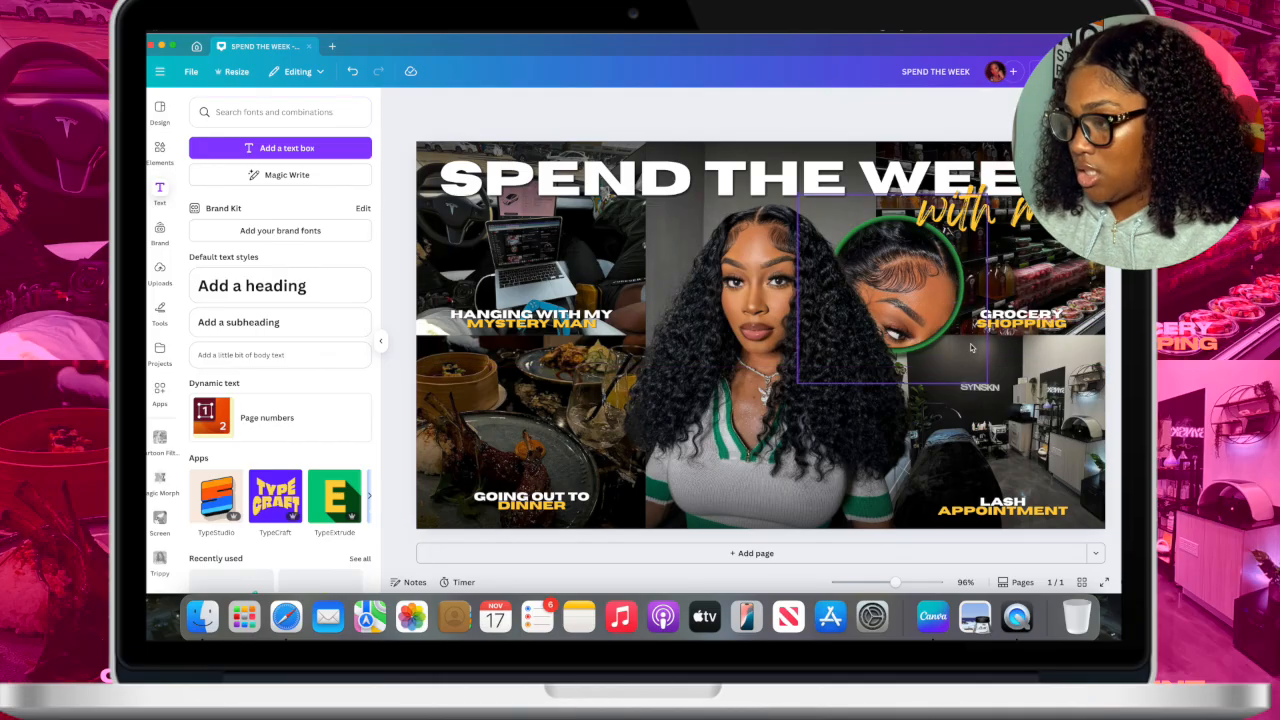
- Duplicate the "LASH APPOINTMENT" caption again and place the copy just below the green-ringed close-up
left_click(985, 512)
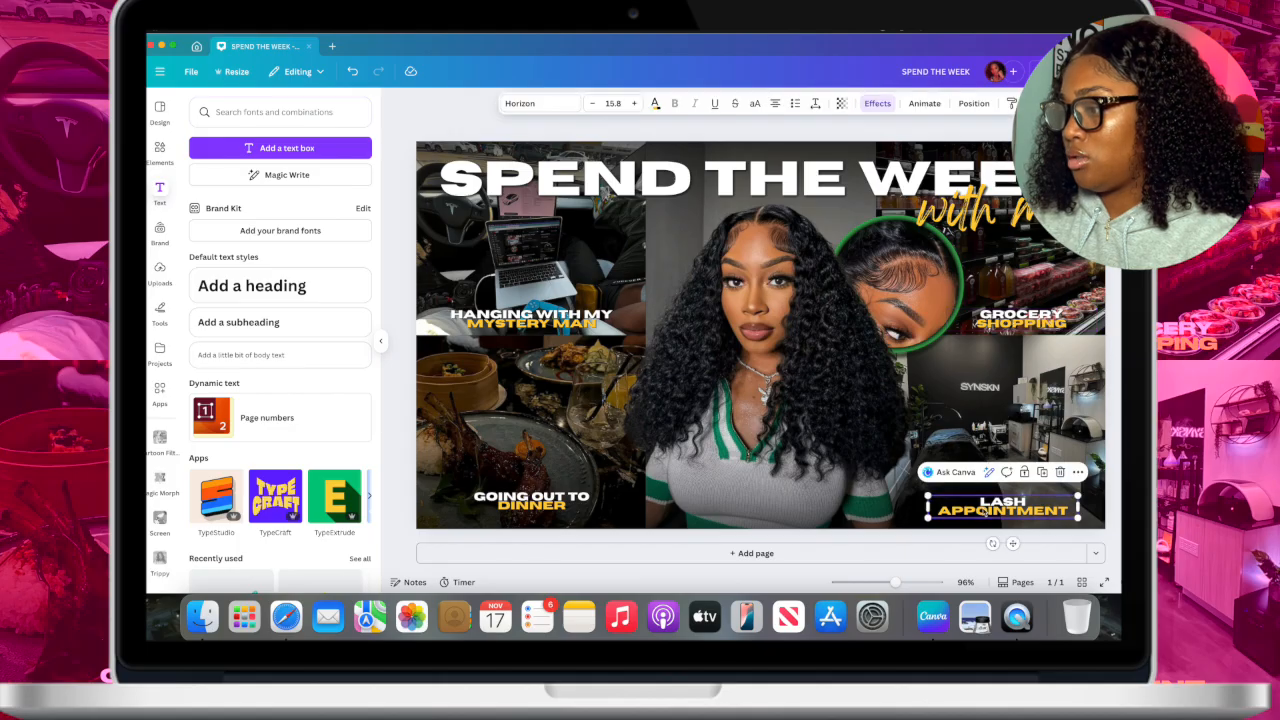
left_click(1040, 471)
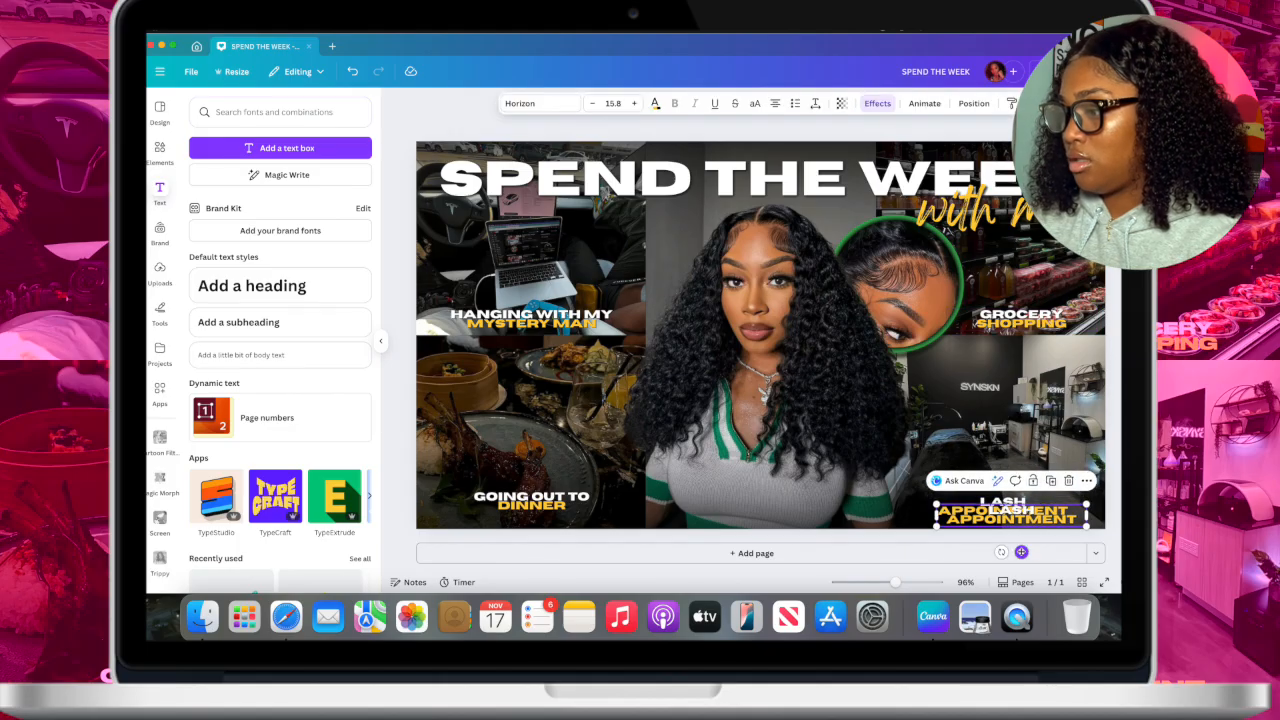
left_click_drag(1012, 543, 932, 427)
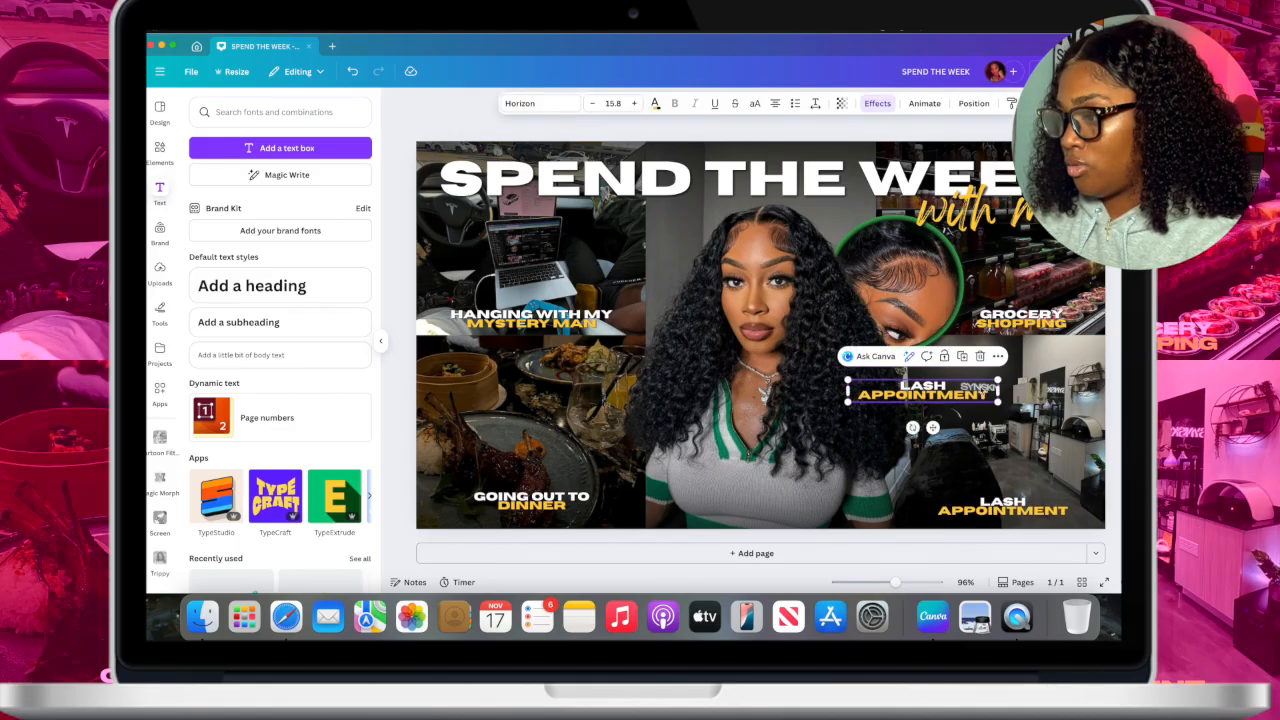
- Replace the new copy's text with "HAIR MAINTENANCE" and color the word "MAINTENANCE" yellow
double_click(981, 395)
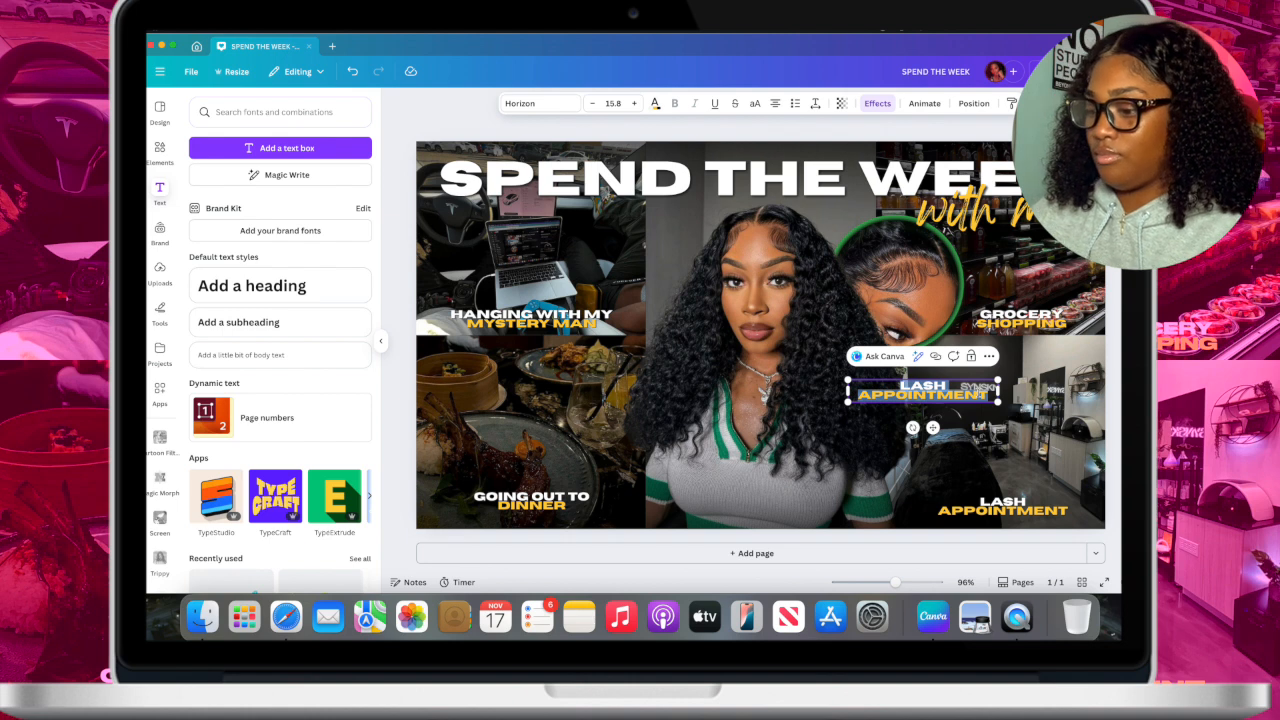
type("HAIR MAINTE")
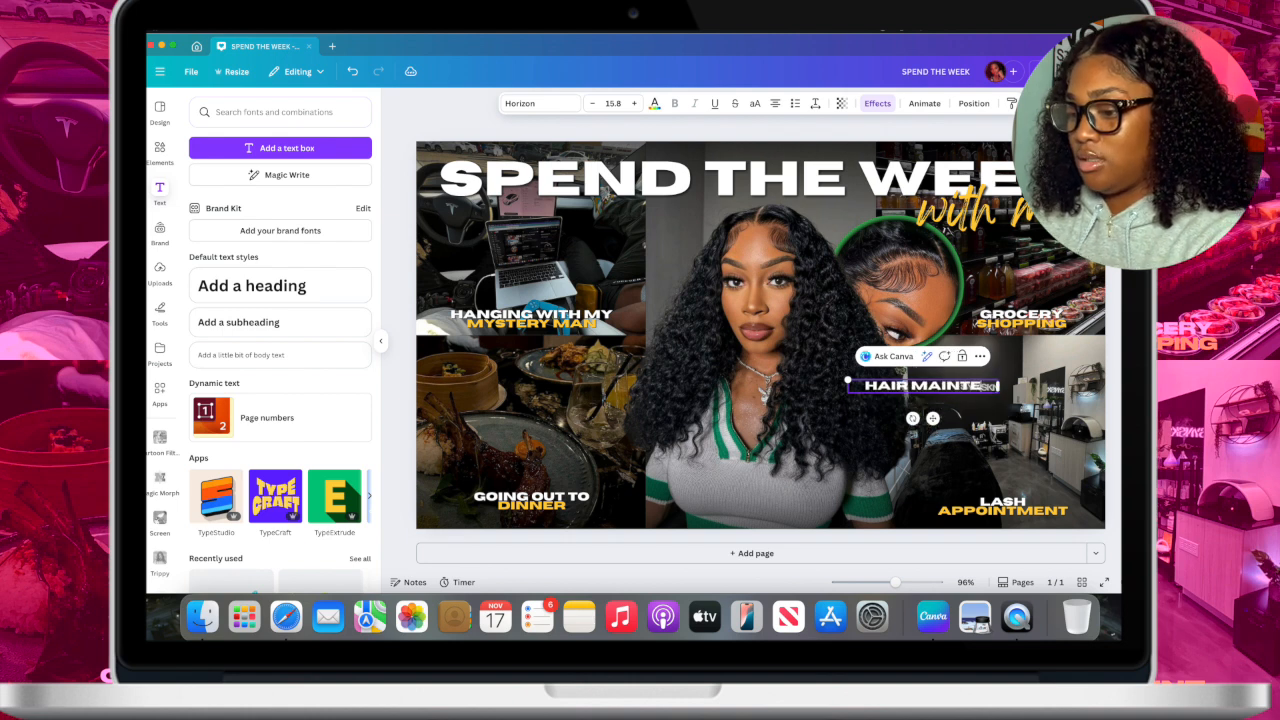
type("NANCENCE")
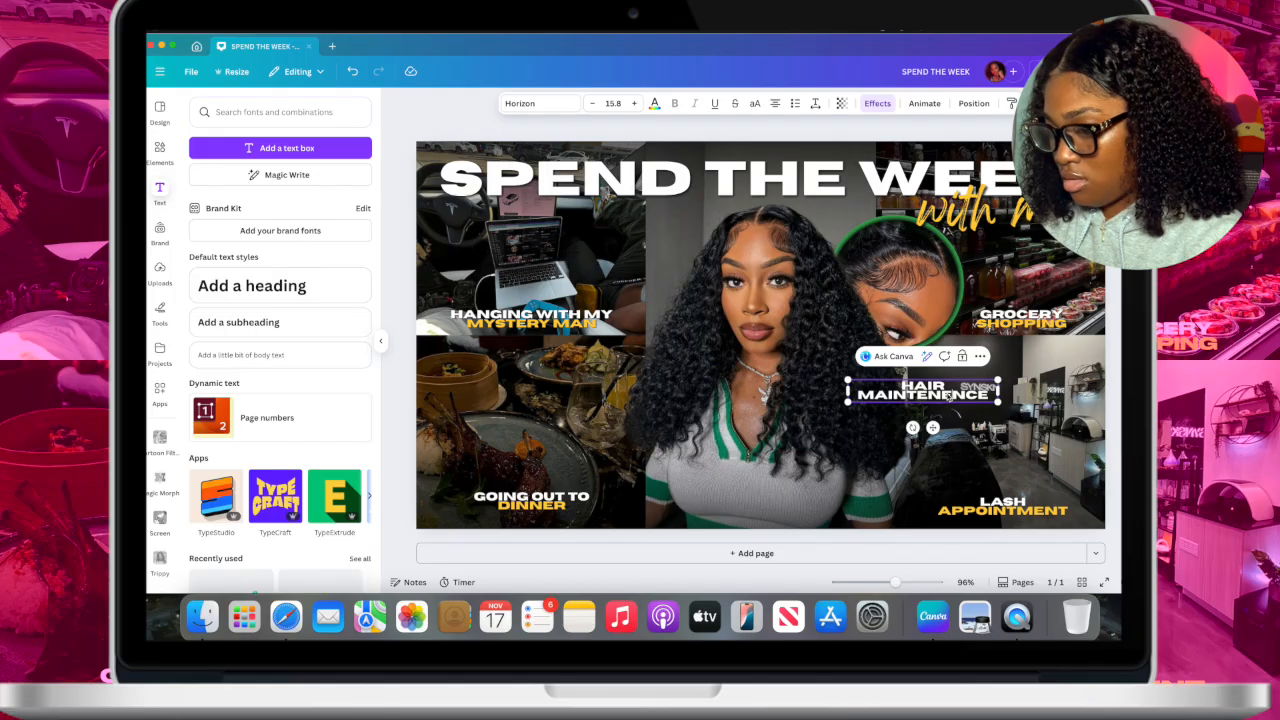
key("BackSpace")
type("A")
left_click_drag(859, 396, 990, 396)
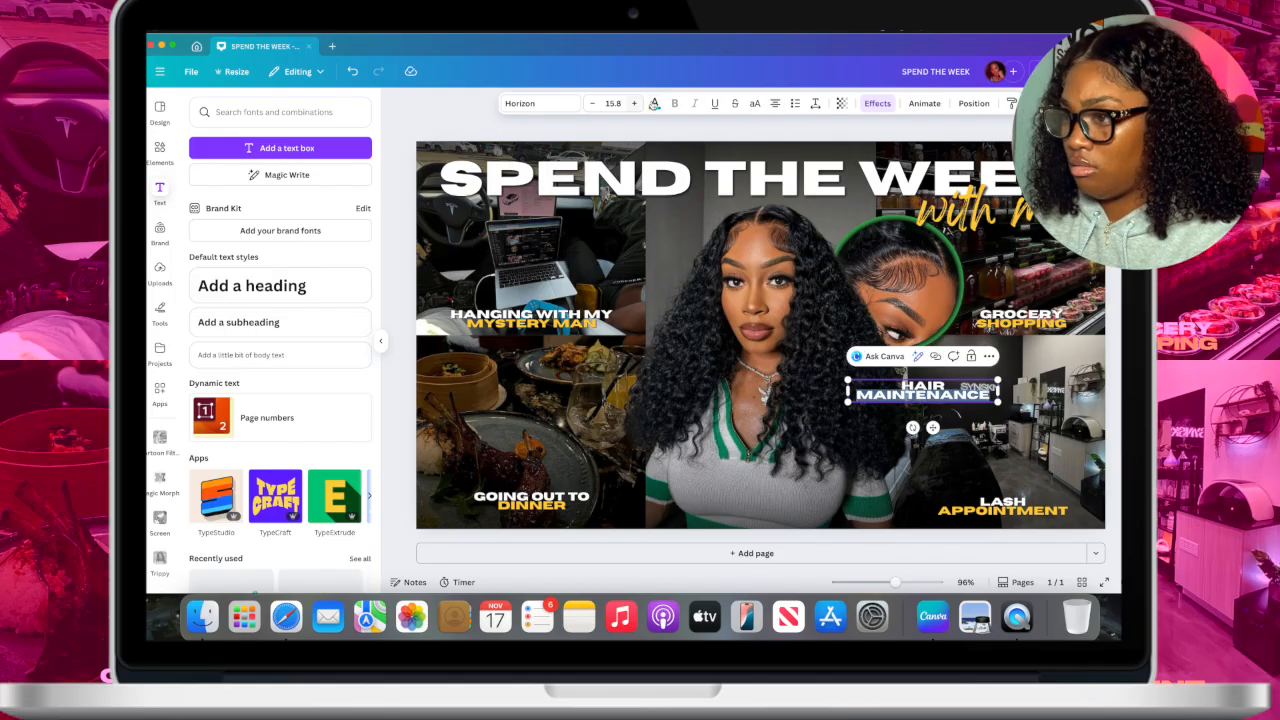
left_click(654, 103)
left_click(280, 185)
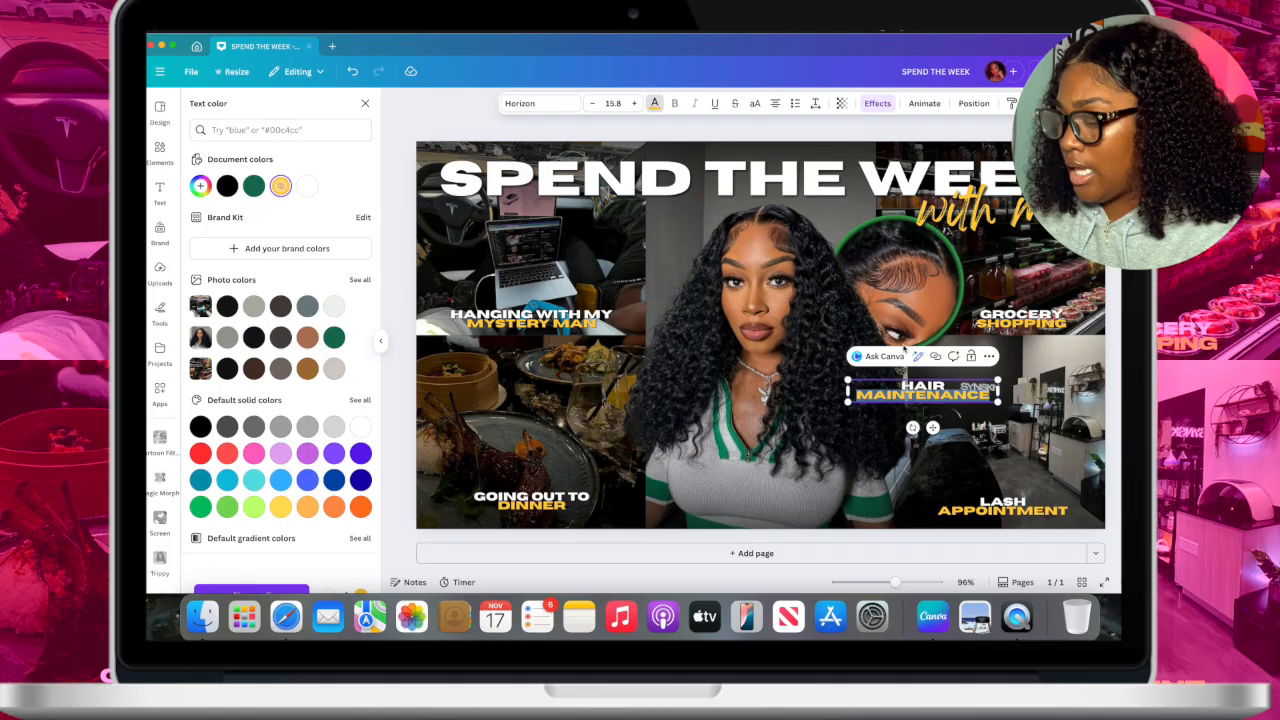
- Widen the "HAIR MAINTENANCE" caption to a single line and curve it around the top of the green-ringed close-up
left_click_drag(848, 395, 675, 400)
left_click_drag(850, 387, 850, 217)
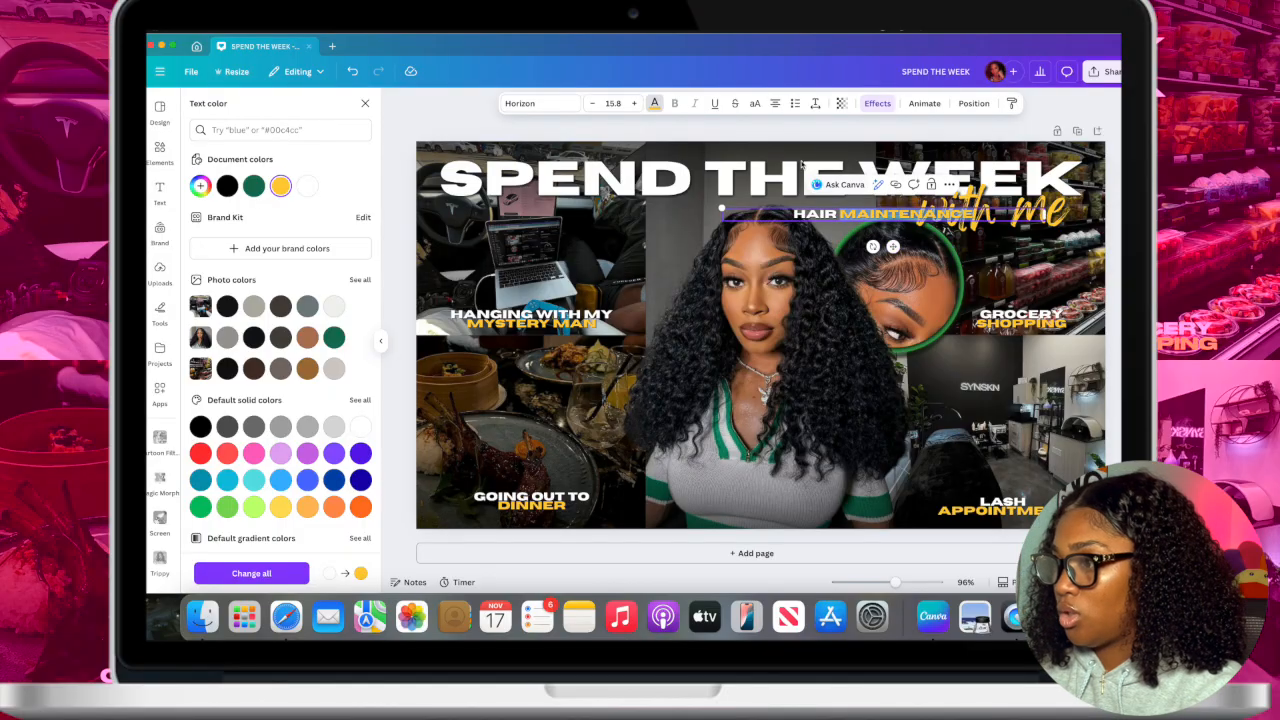
left_click(877, 103)
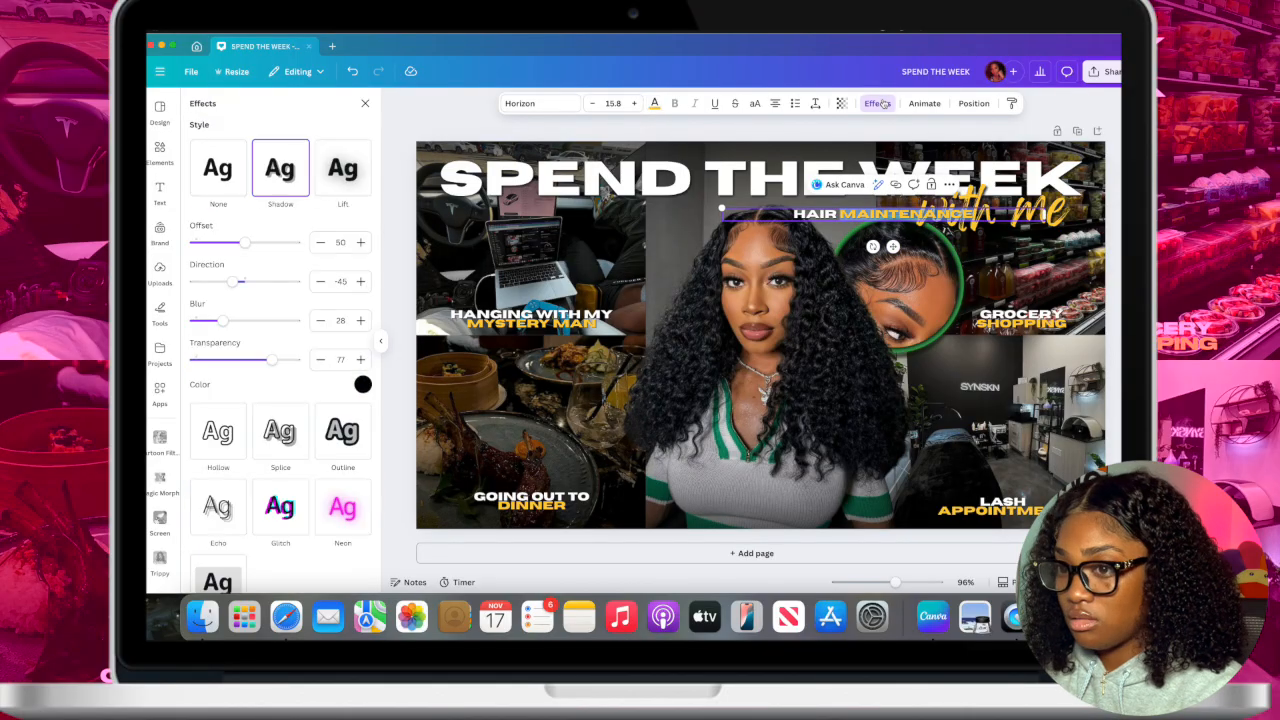
scroll(283, 430, "down", 5)
left_click(277, 448)
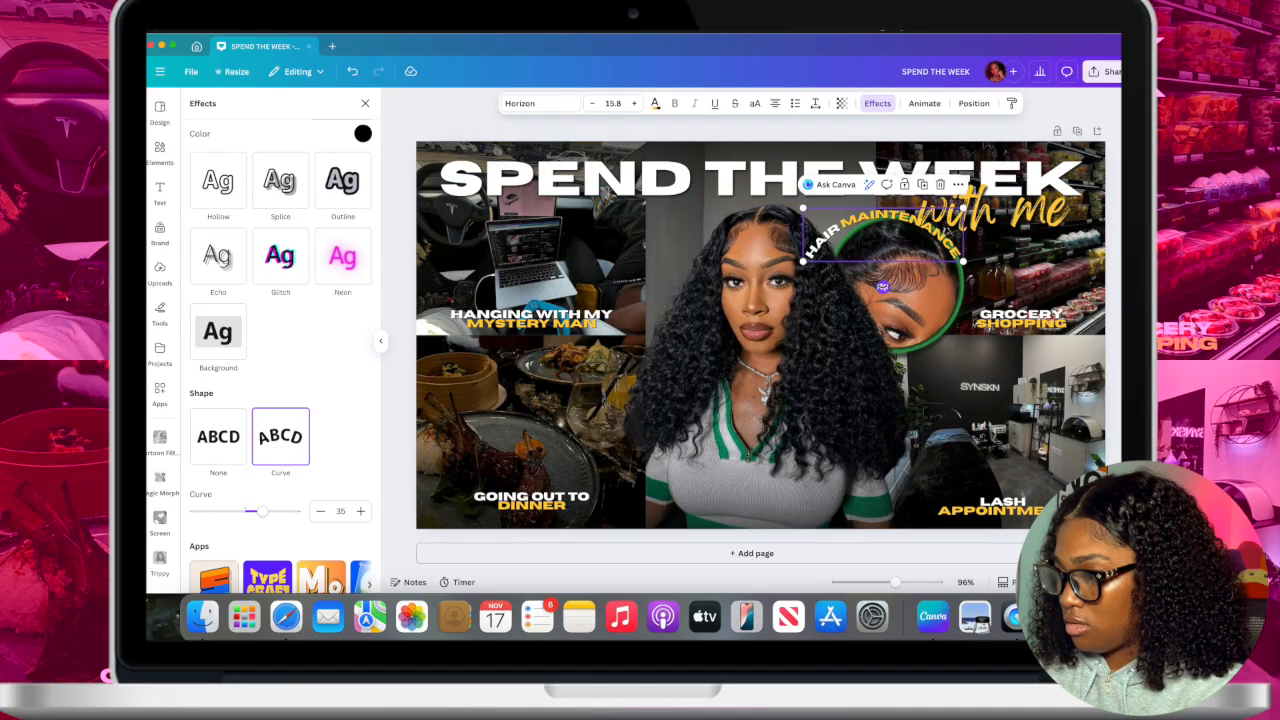
mouse_move(882, 287)
left_mouse_down()
mouse_move(900, 297)
mouse_move(897, 285)
left_mouse_up()
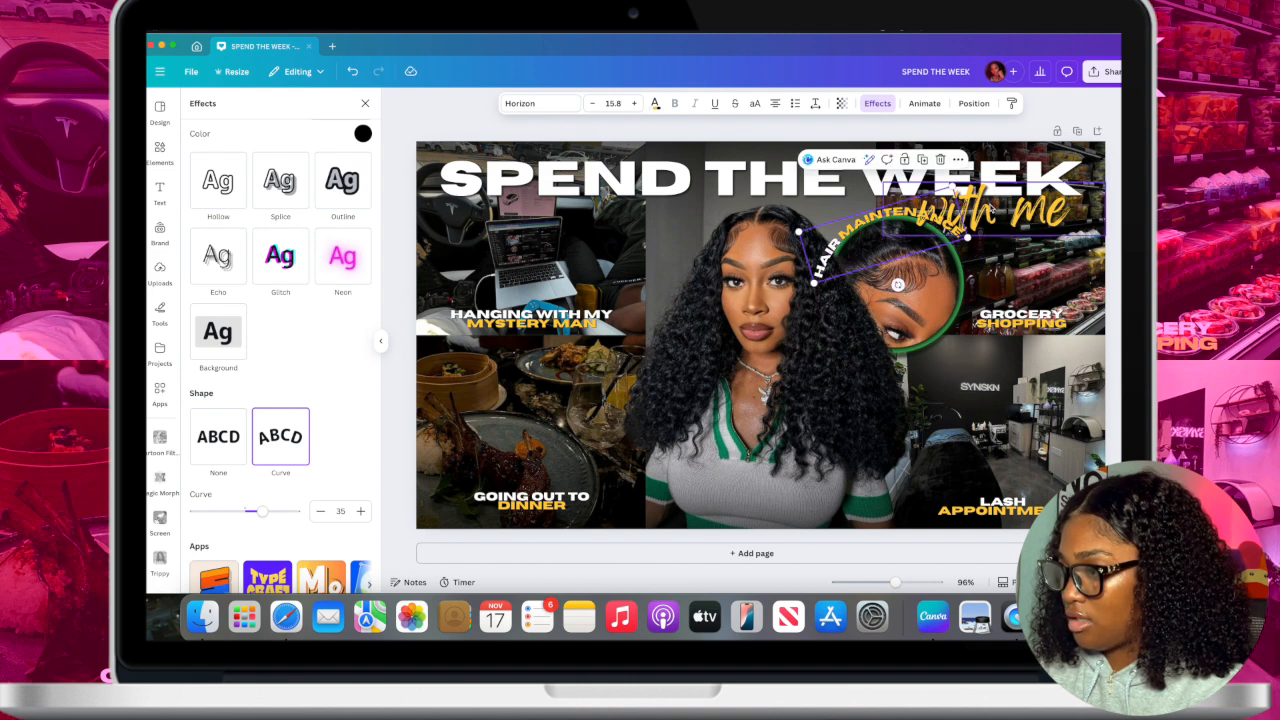
- Move the close-up and its green ring down clear of "with me", and level the curved caption above them
left_click(944, 302)
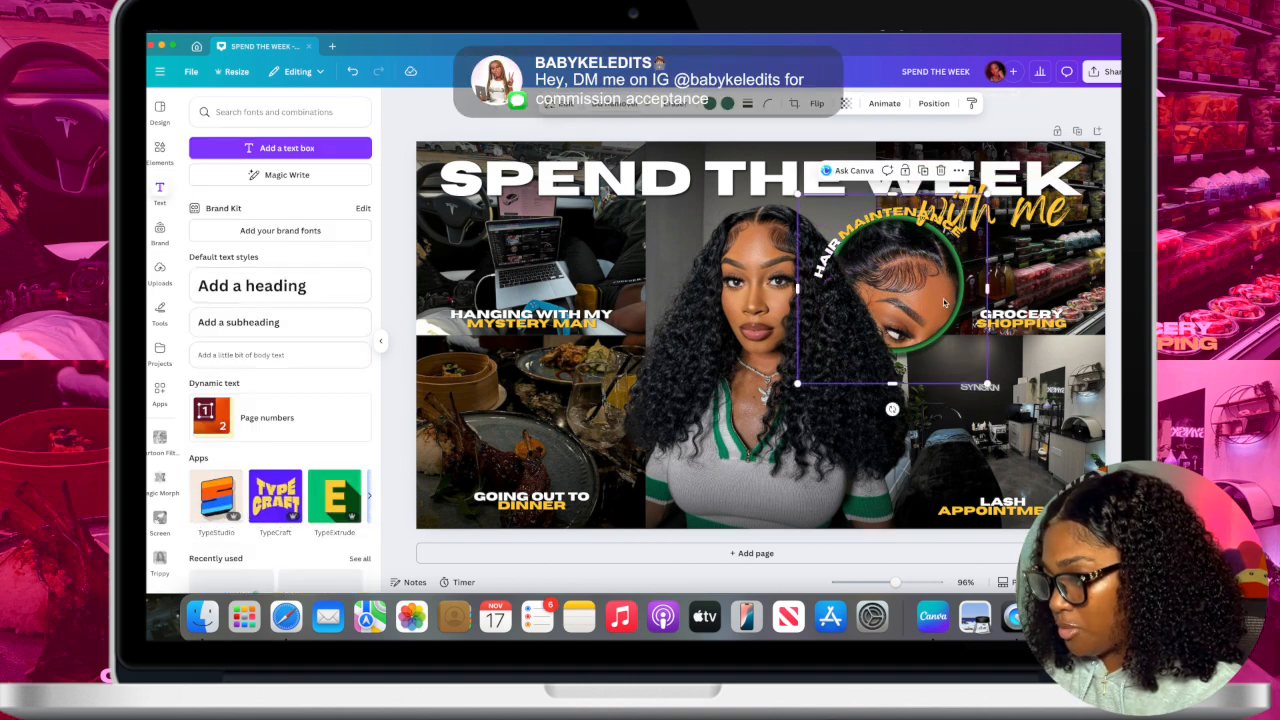
left_click_drag(926, 306, 927, 266)
left_click(917, 318)
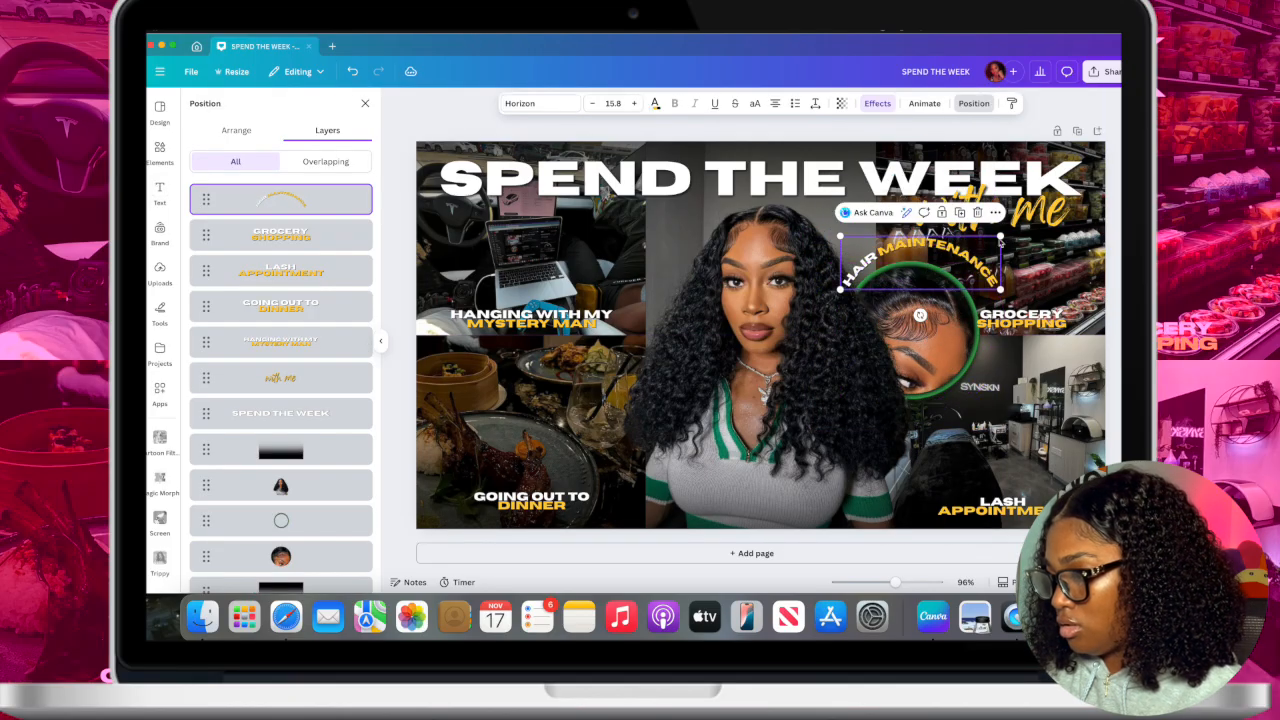
- Shrink the curved "HAIR MAINTENANCE" caption to font size 12.7 and set its curve to 33 to follow the green ring
left_click_drag(1000, 241, 922, 266)
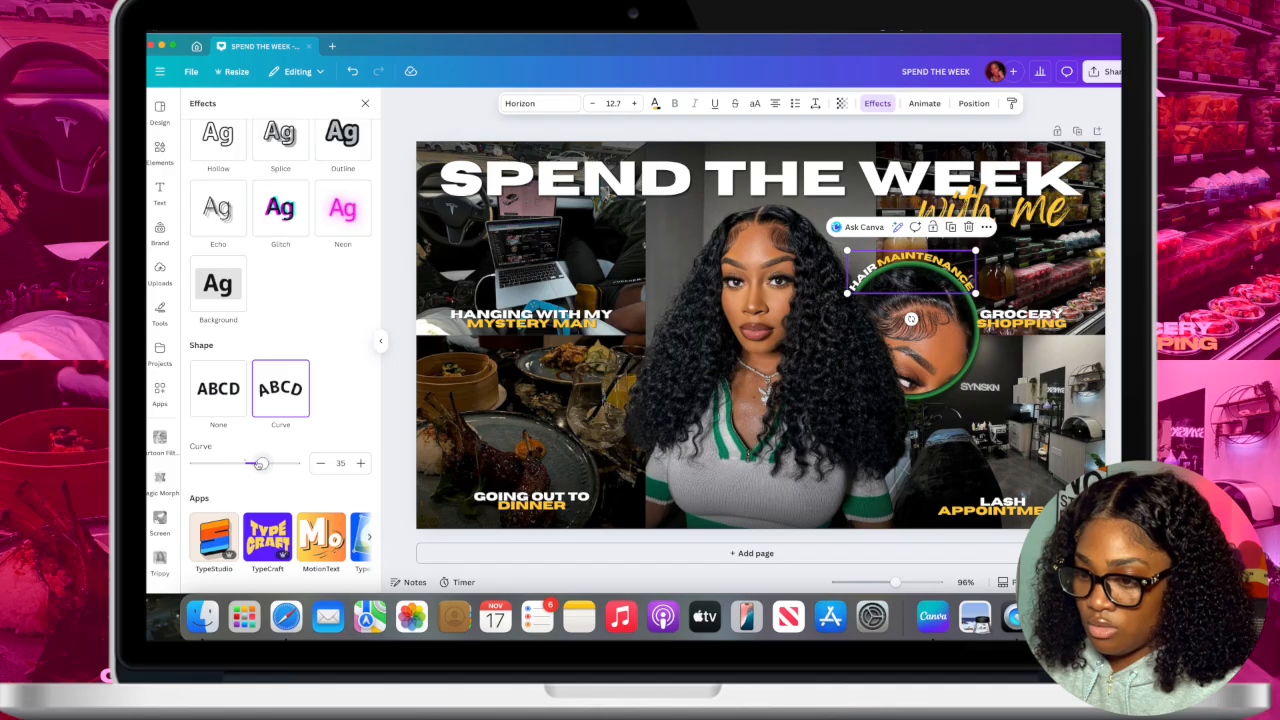
mouse_move(263, 464)
left_mouse_down()
mouse_move(215, 463)
mouse_move(265, 463)
left_mouse_up()
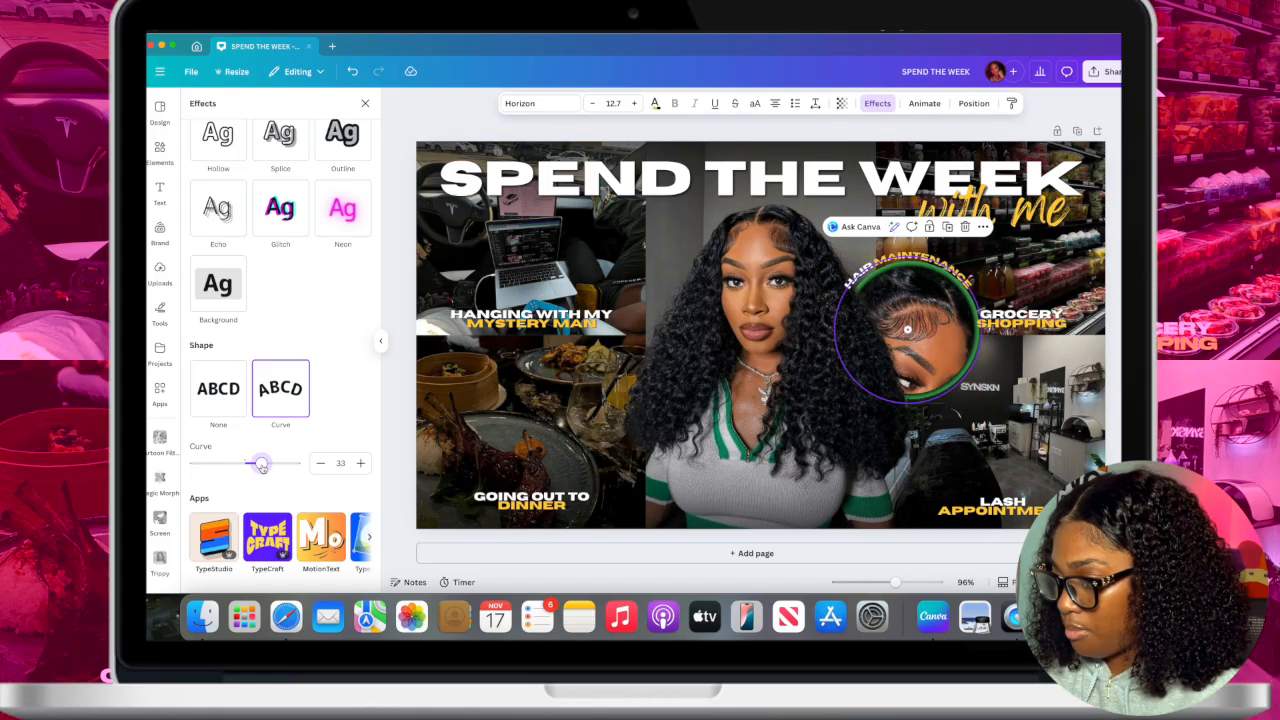
left_click(365, 104)
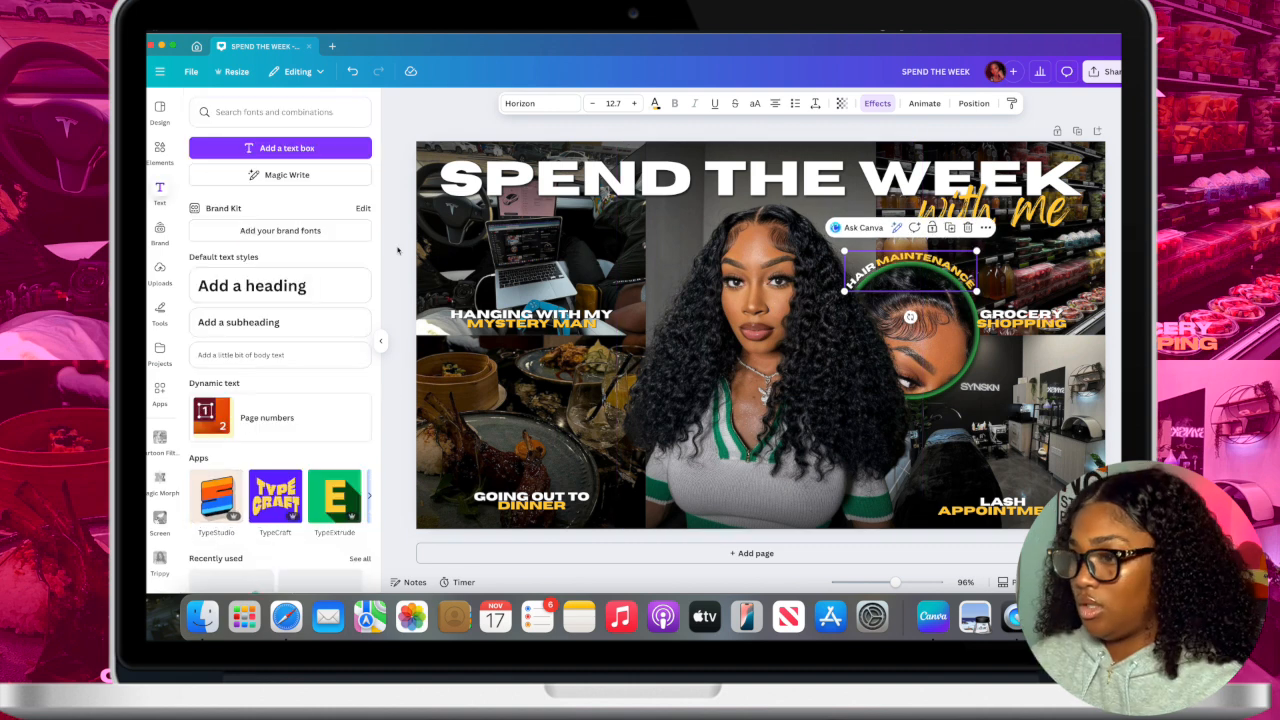